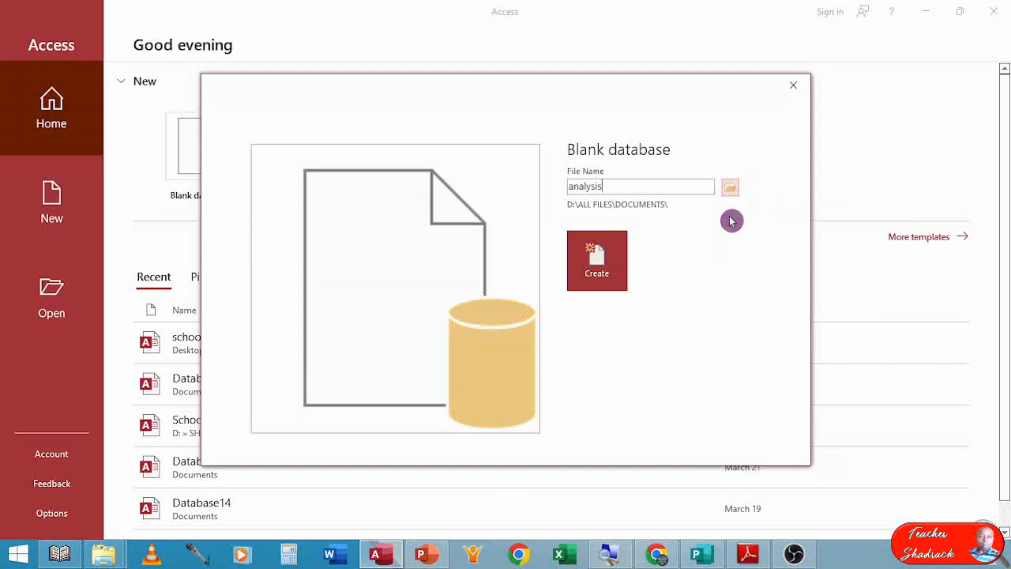
Choose the KCSE 2019 PP2 folder on the Desktop as the save location for the new analysis database.
click(730, 188)
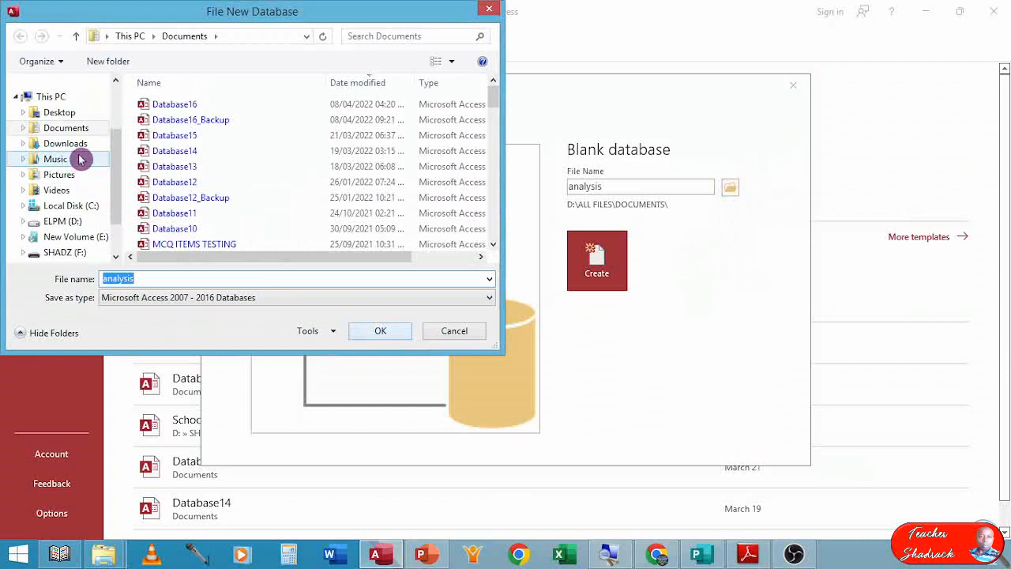
click(61, 115)
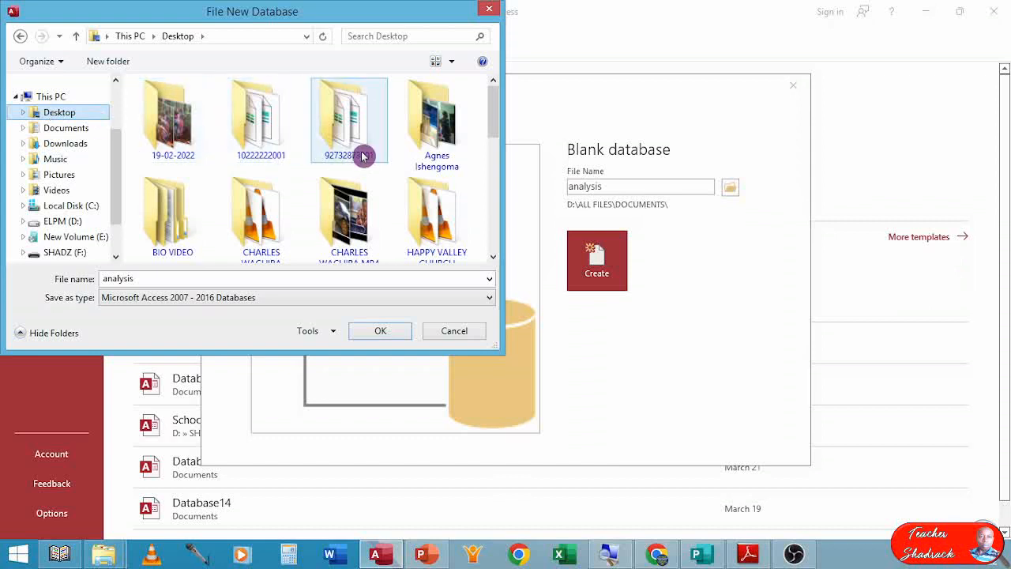
drag(493, 107, 491, 150)
click(433, 151)
double_click(434, 152)
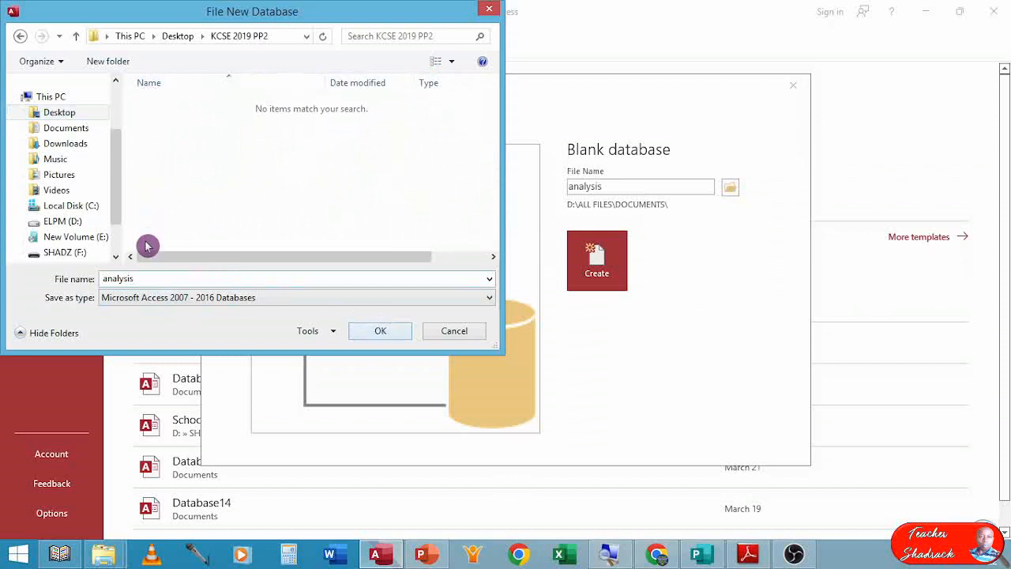
click(380, 332)
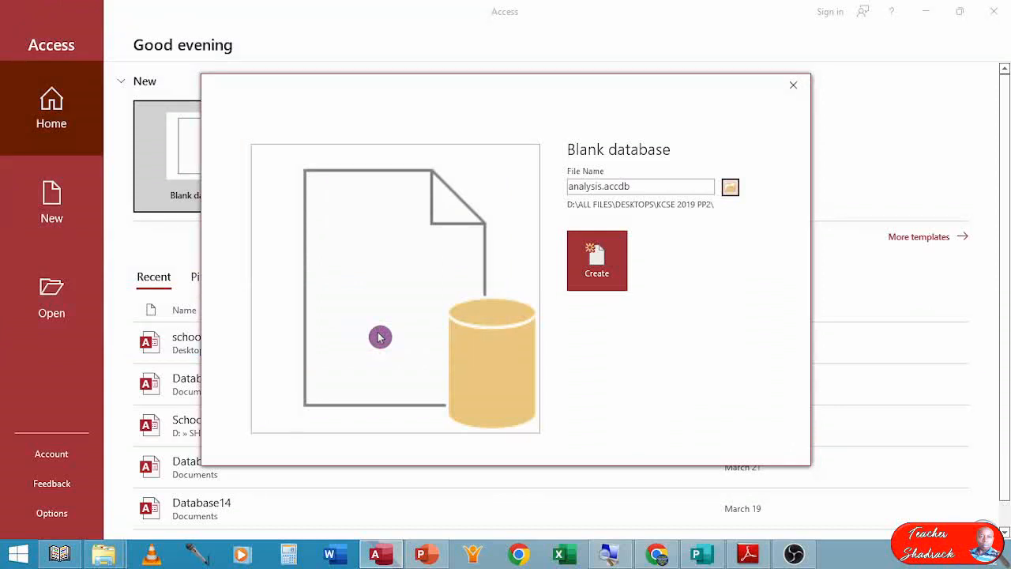
Create the blank database and close the default Table1 that opens.
click(603, 258)
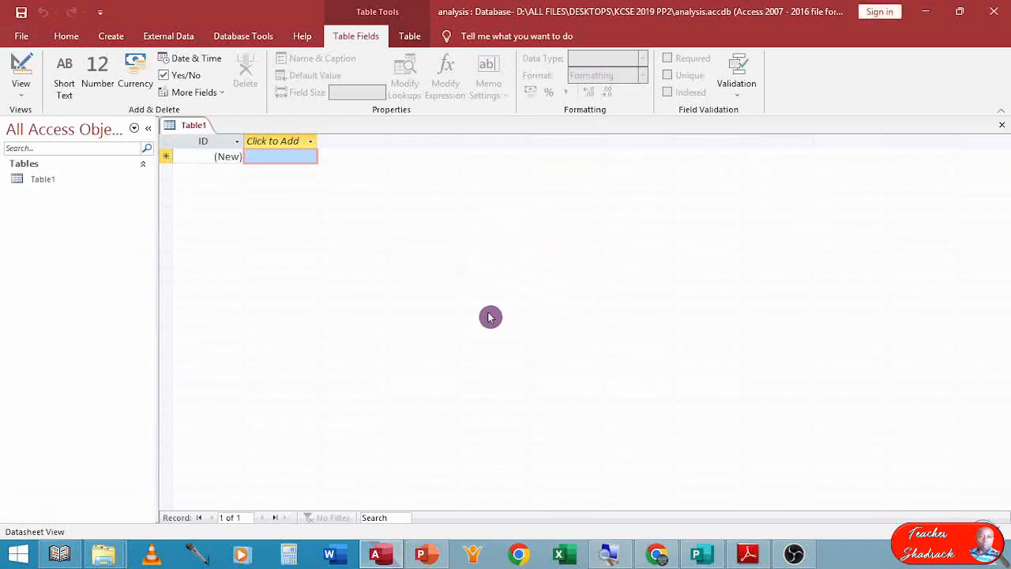
click(1004, 127)
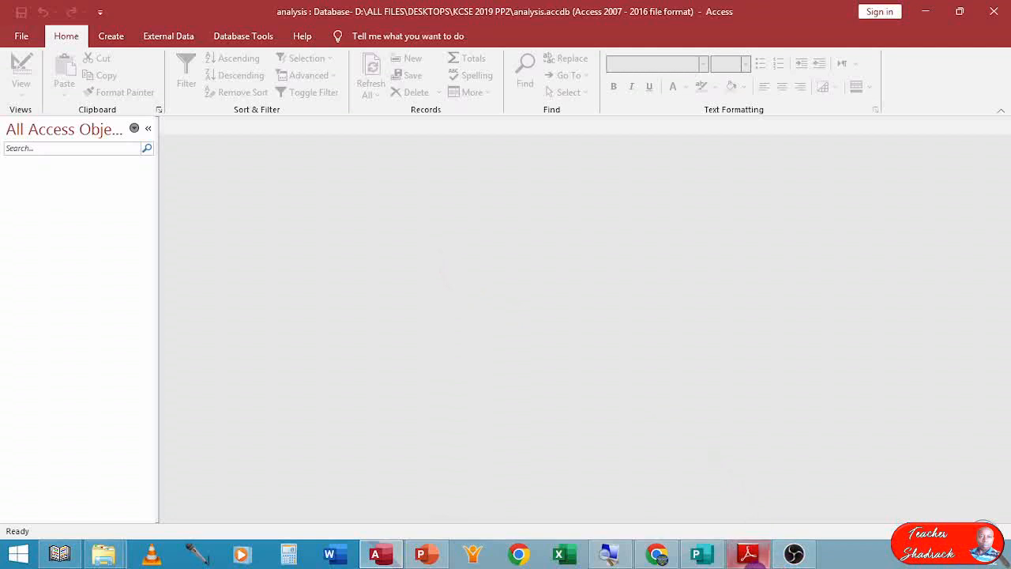
Switch to Adobe Reader and review the Class, StudDetails and StudMarks table specifications in the exam question.
click(749, 555)
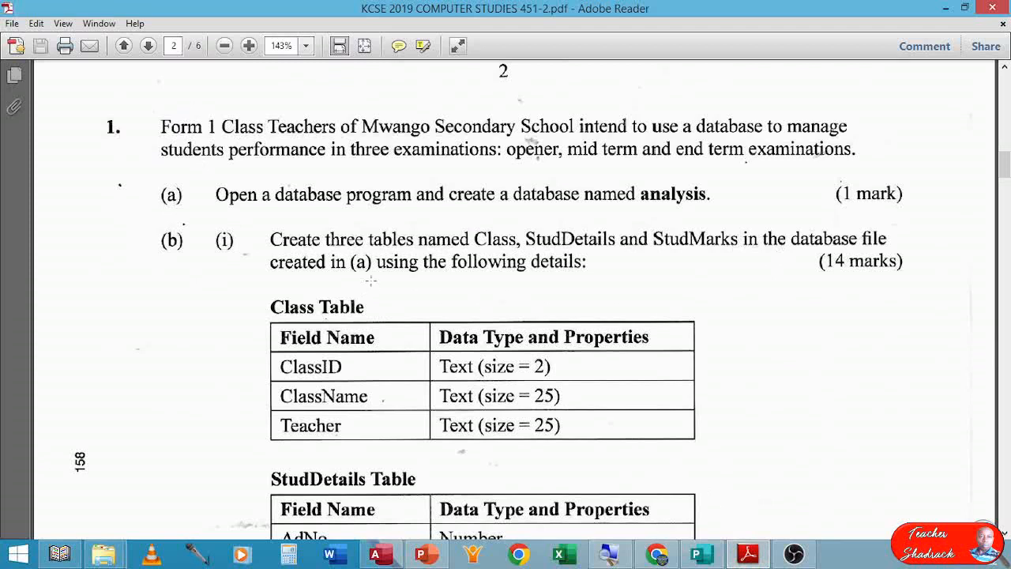
scroll(371, 284, down, 3)
scroll(371, 283, down, 3)
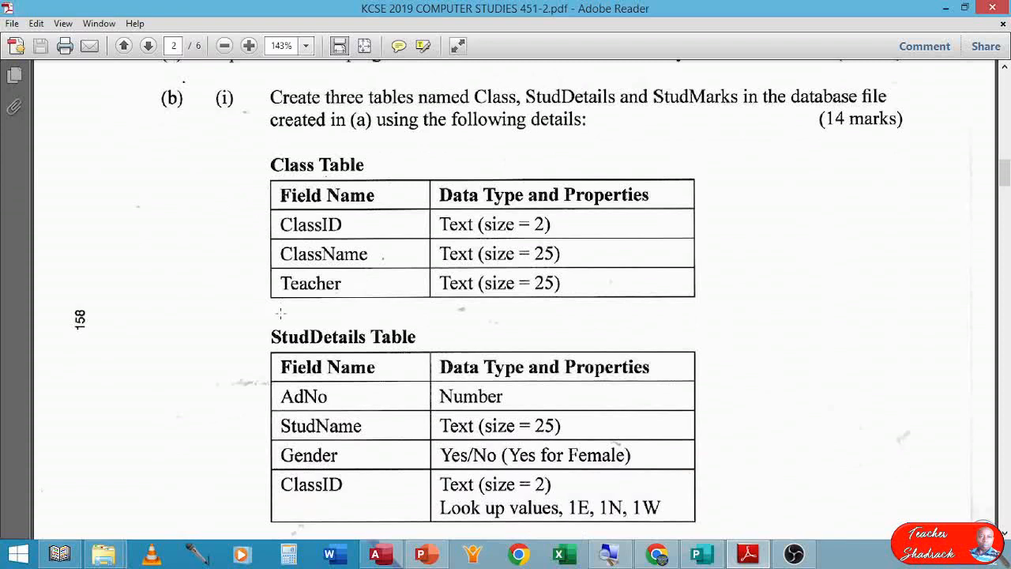
scroll(401, 355, down, 7)
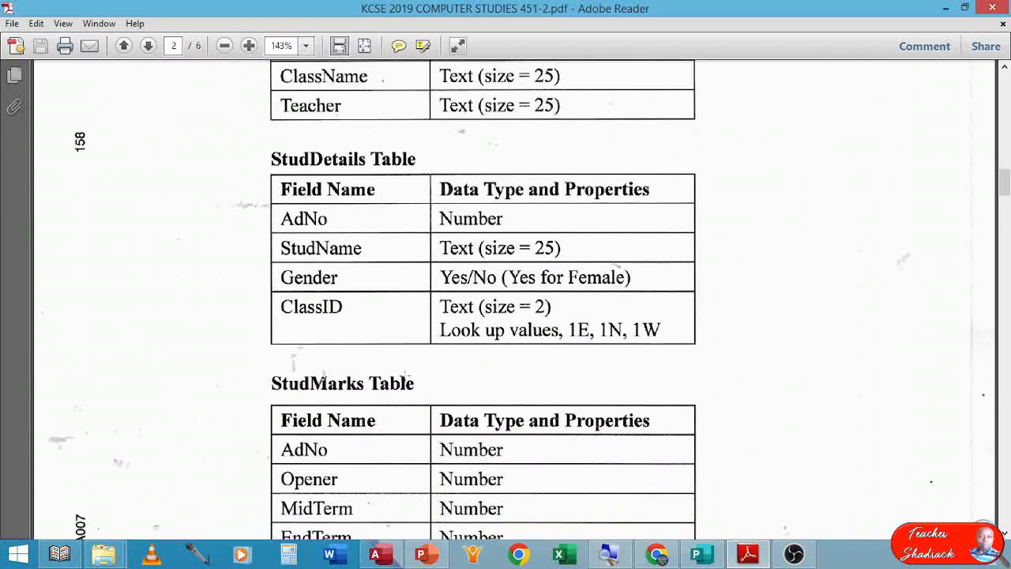
scroll(403, 374, up, 8)
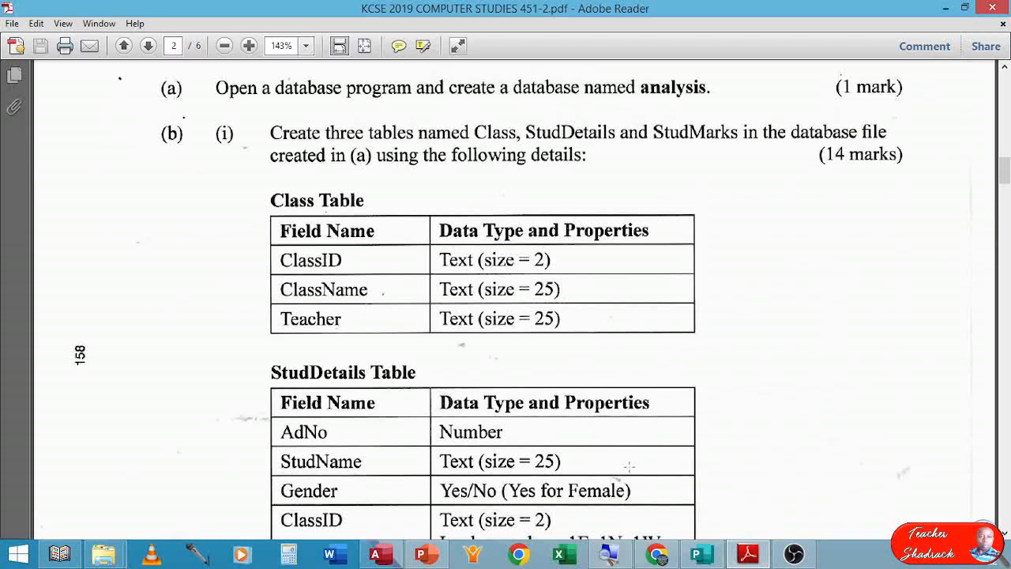
mouse_move(648, 558)
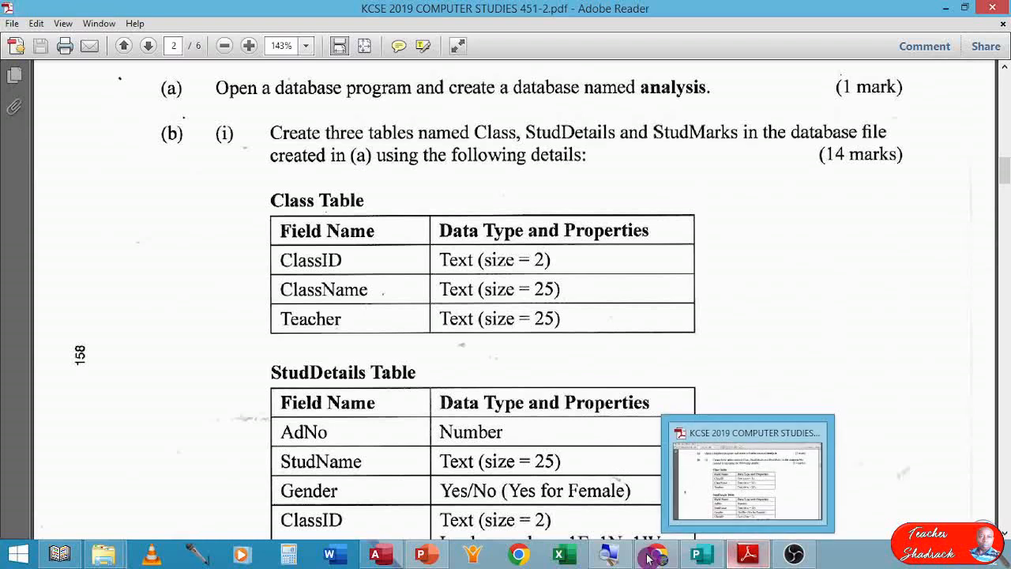
Return to Access and start a new table in Design view.
click(384, 556)
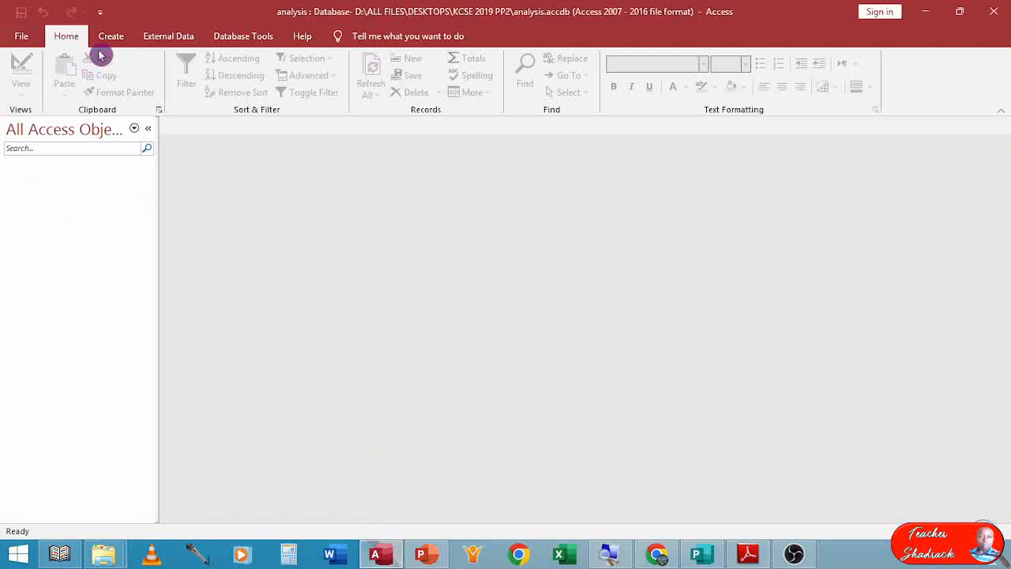
click(118, 36)
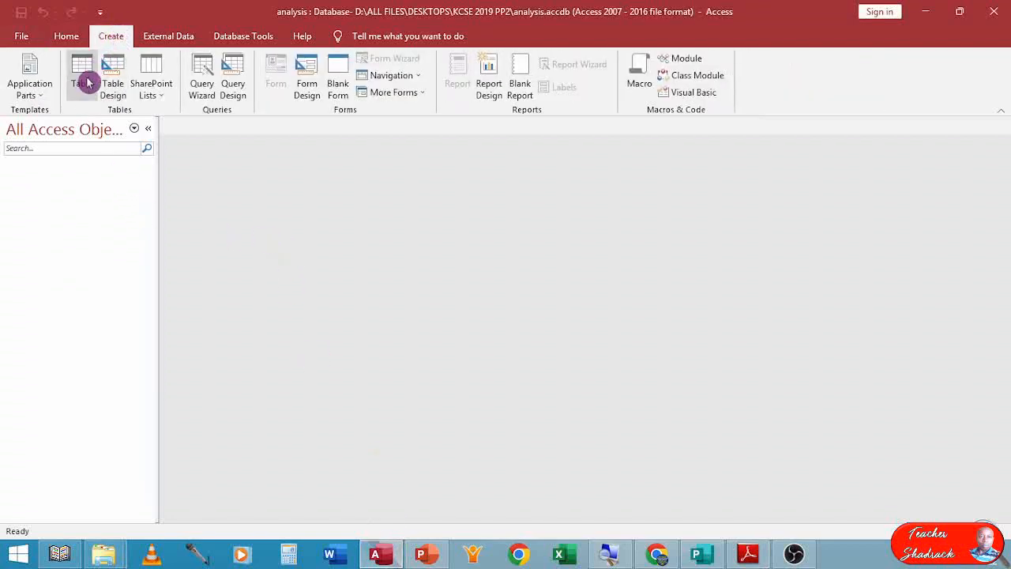
click(112, 73)
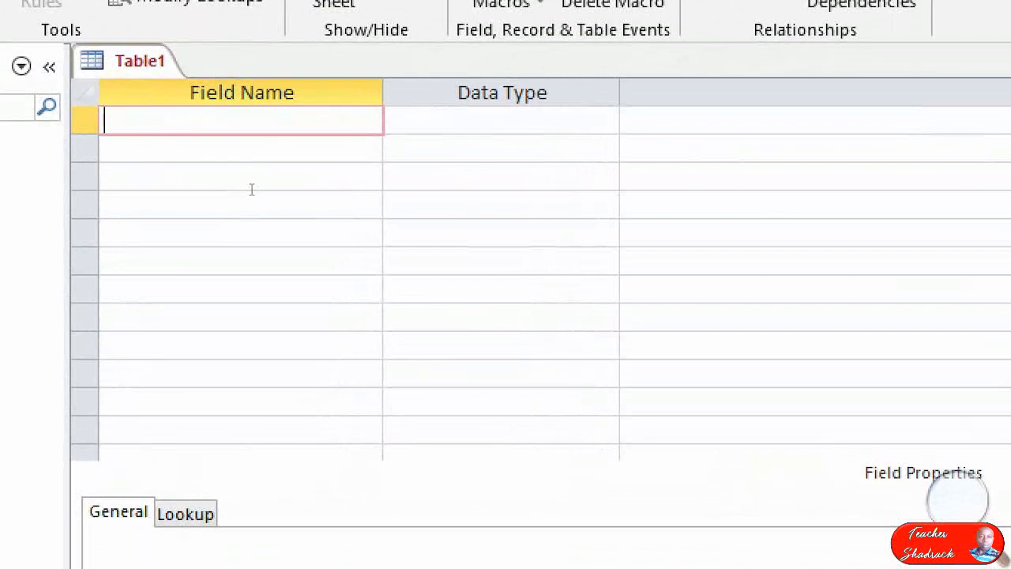
Add the Short Text fields ClassID, ClassName and Teacher to the table design.
text(Class)
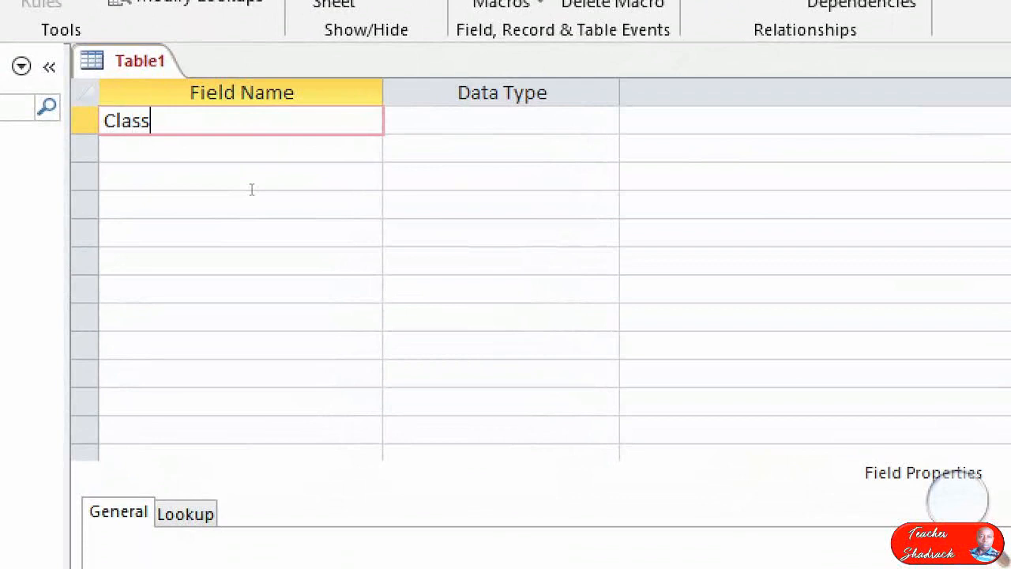
text(ID)
key(Tab)
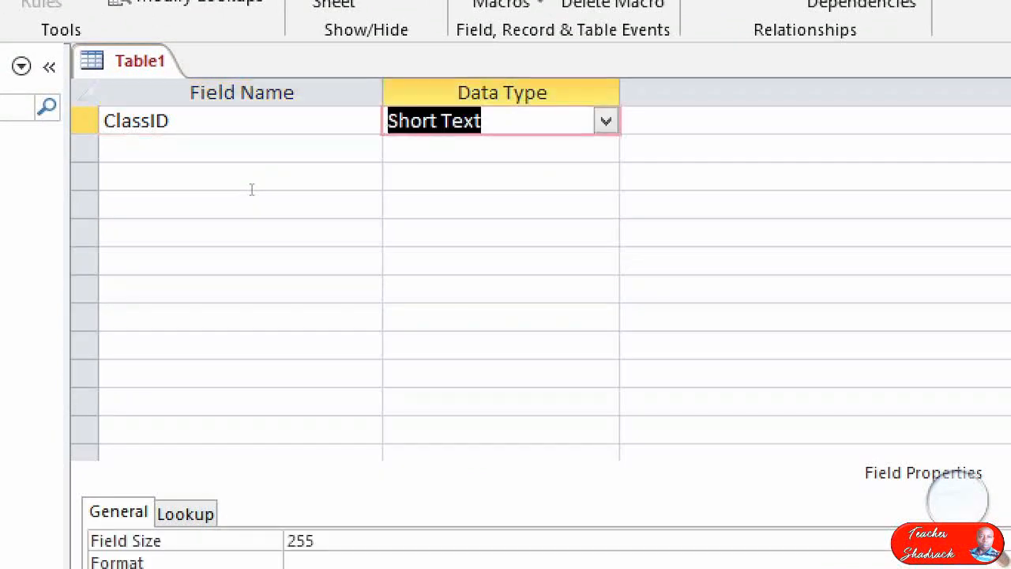
key(shift+Tab)
key(Down)
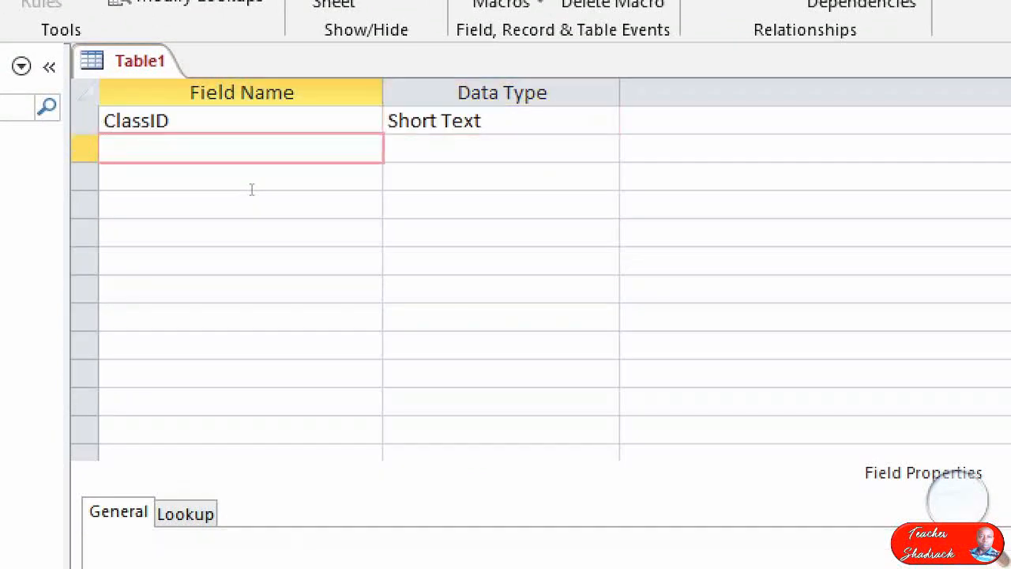
text(ClassName)
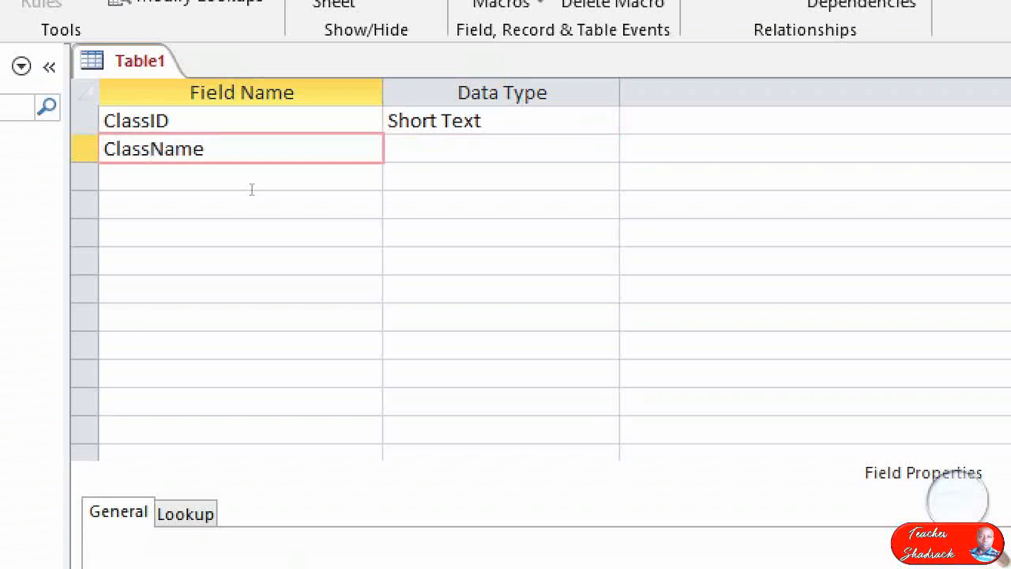
key(Down)
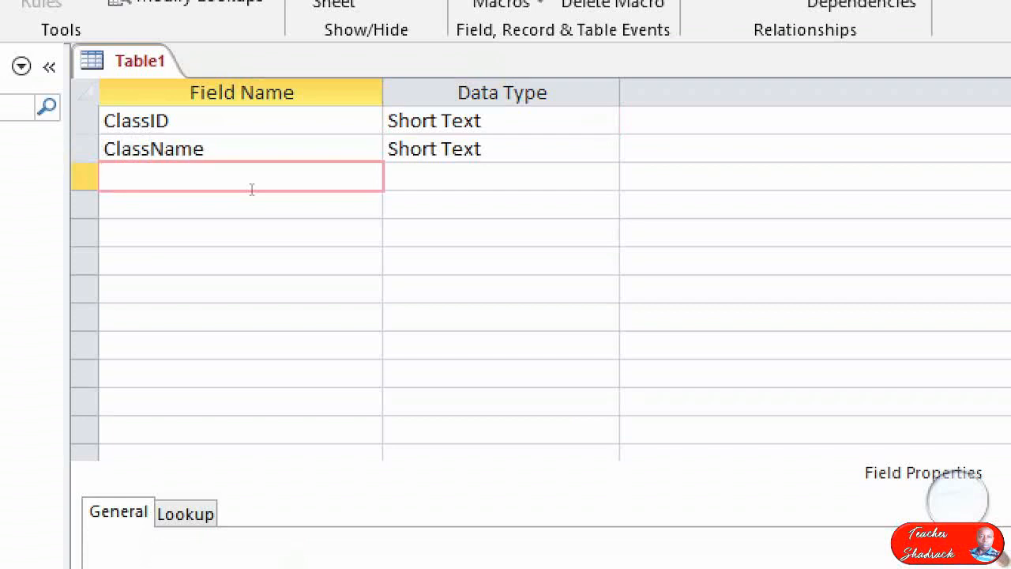
text(Teacher)
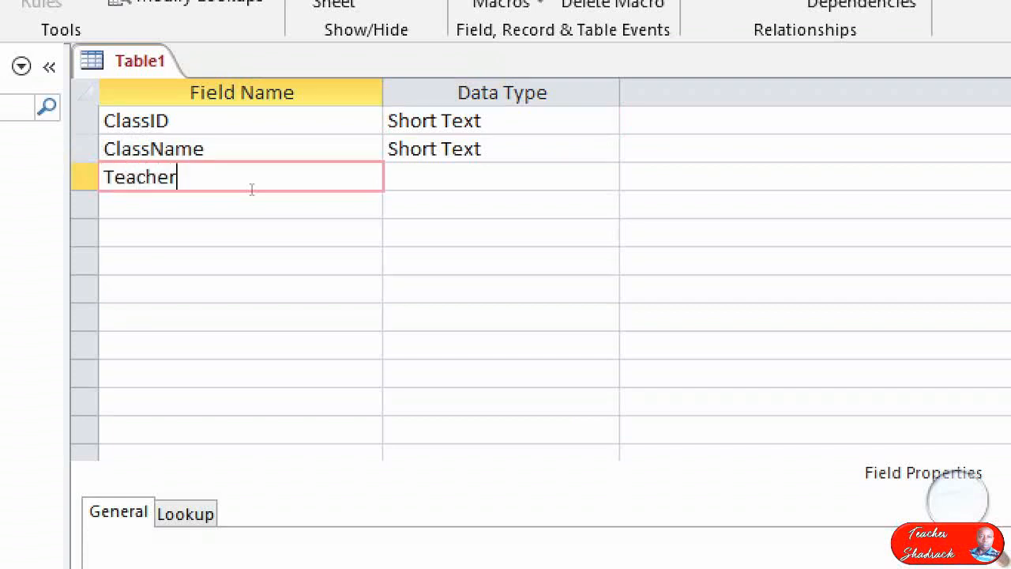
key(Tab)
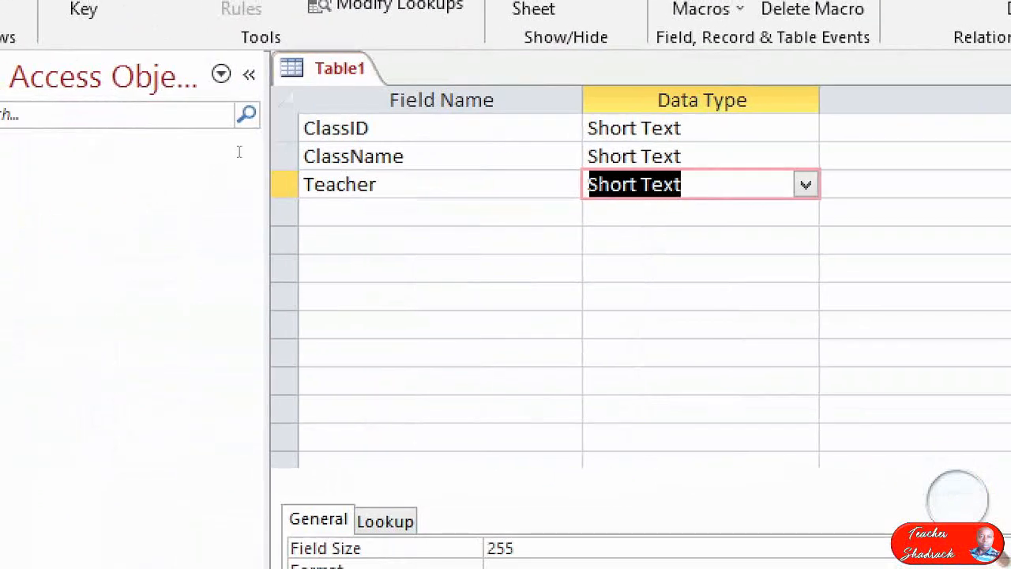
Set the ClassID field size to 2.
key(Up)
key(Up)
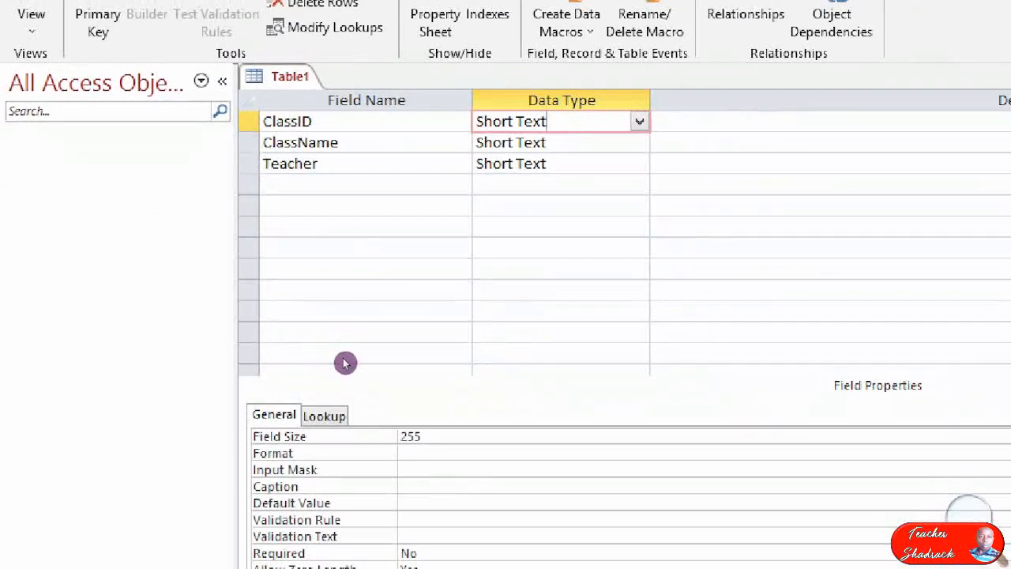
scroll(345, 358, down, 1)
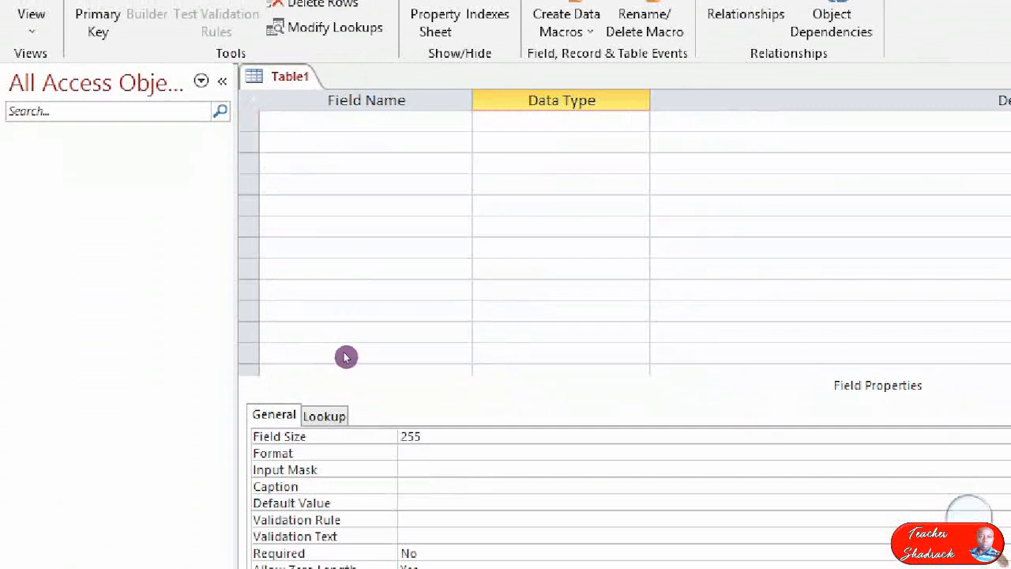
scroll(345, 354, up, 1)
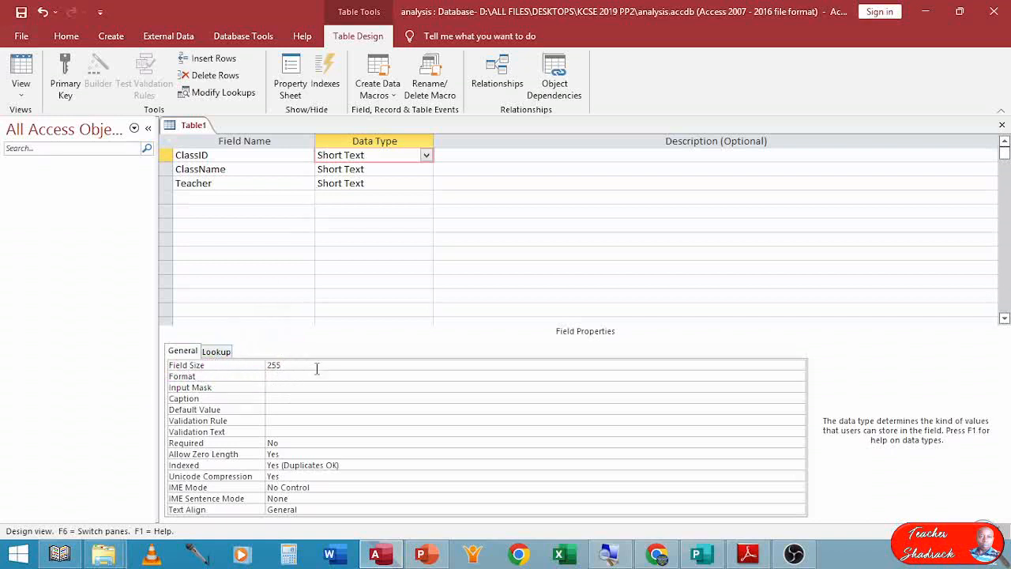
click(232, 365)
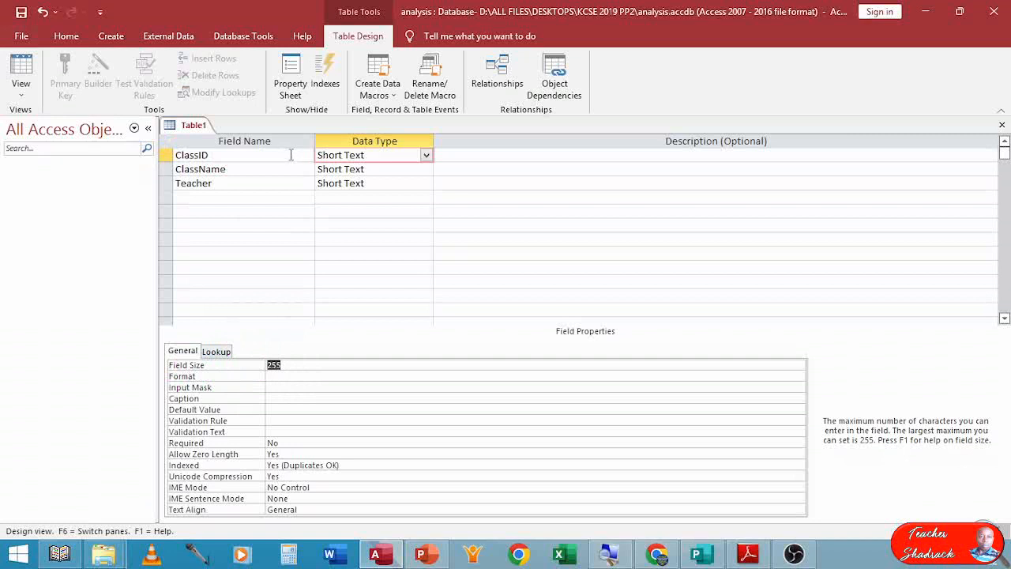
text(2)
Set the field size of both ClassName and Teacher to 25.
click(246, 168)
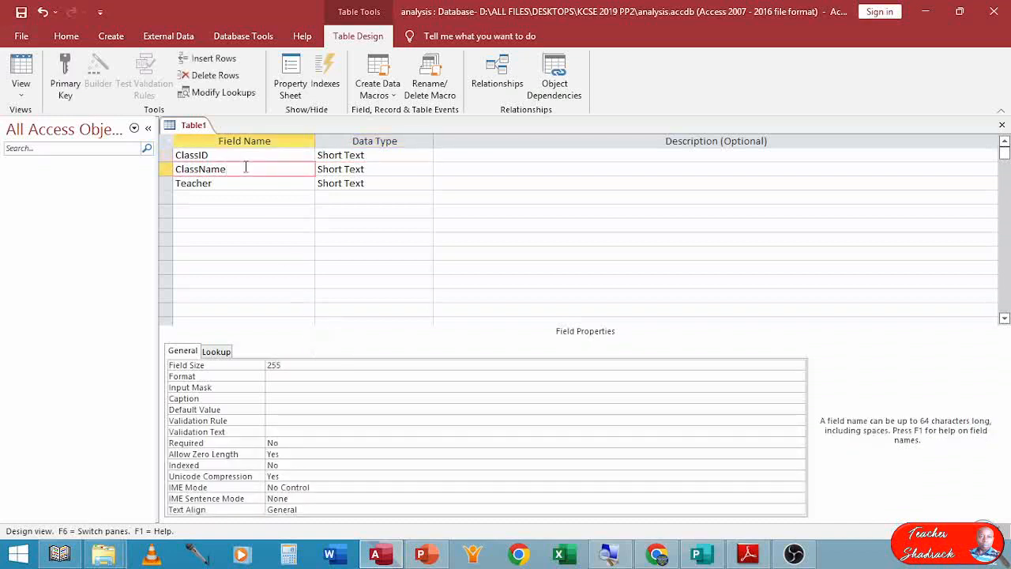
click(291, 365)
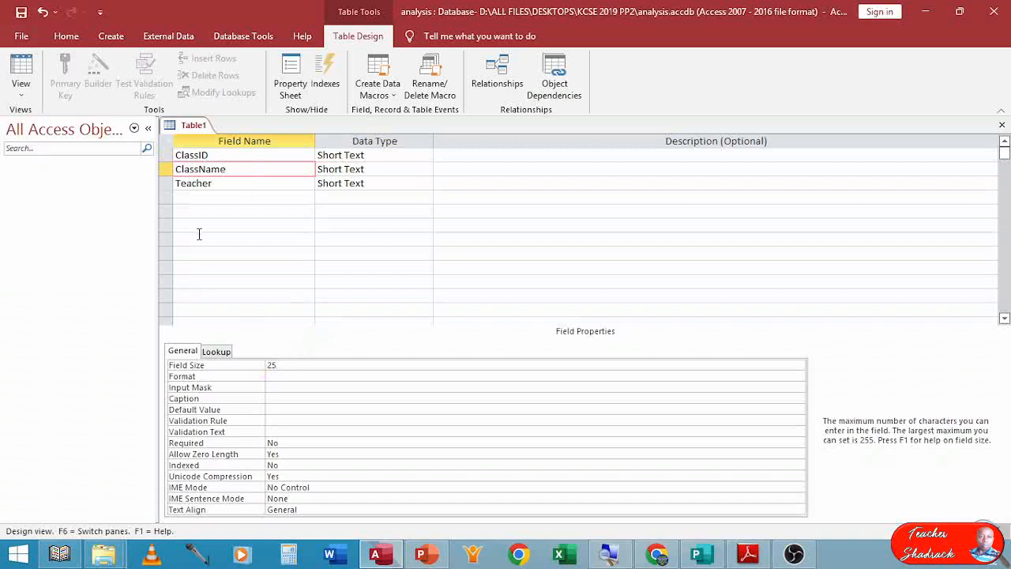
click(222, 185)
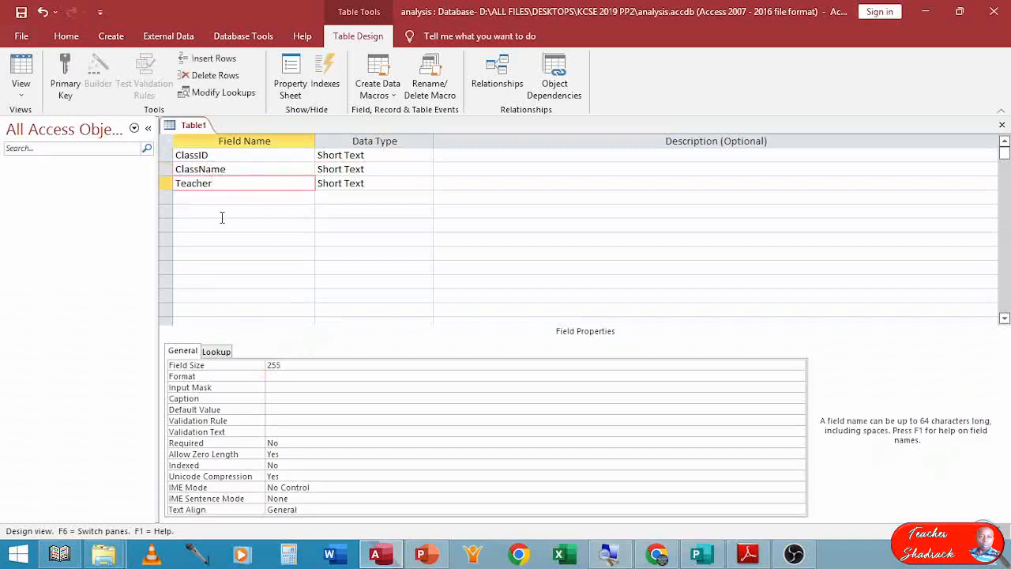
click(298, 366)
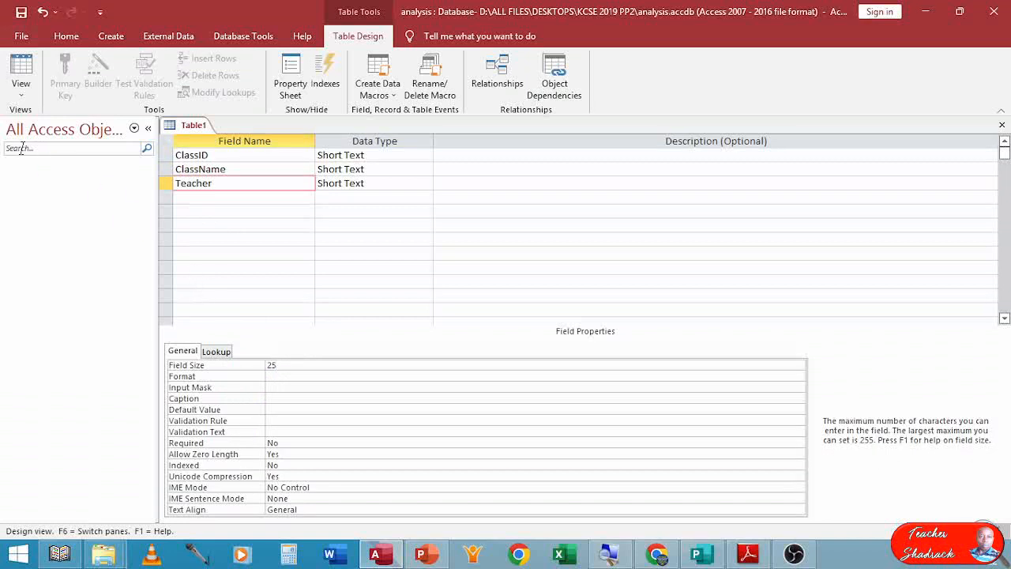
Save the table as Class Table, declining to create a primary key.
click(64, 37)
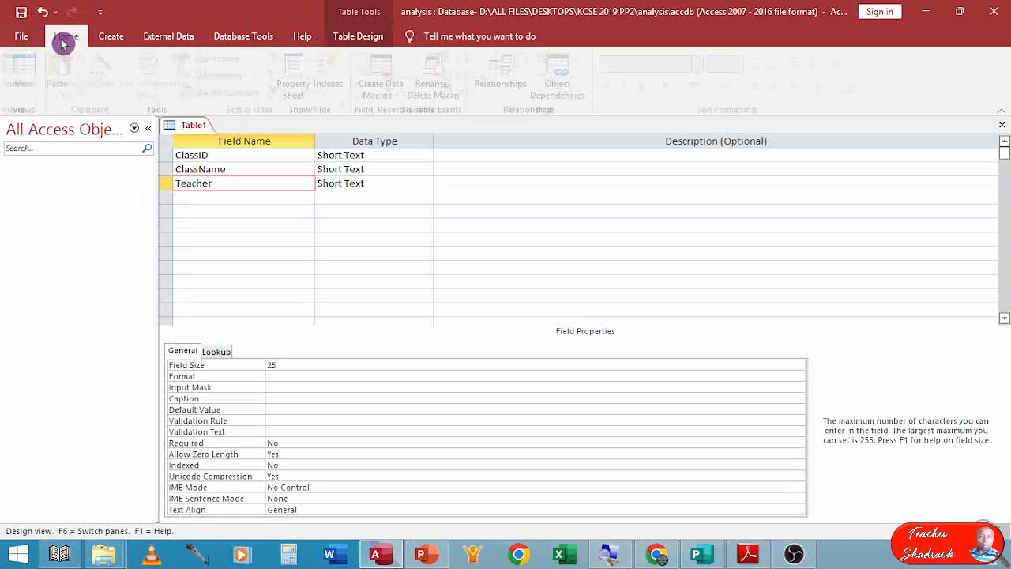
click(22, 12)
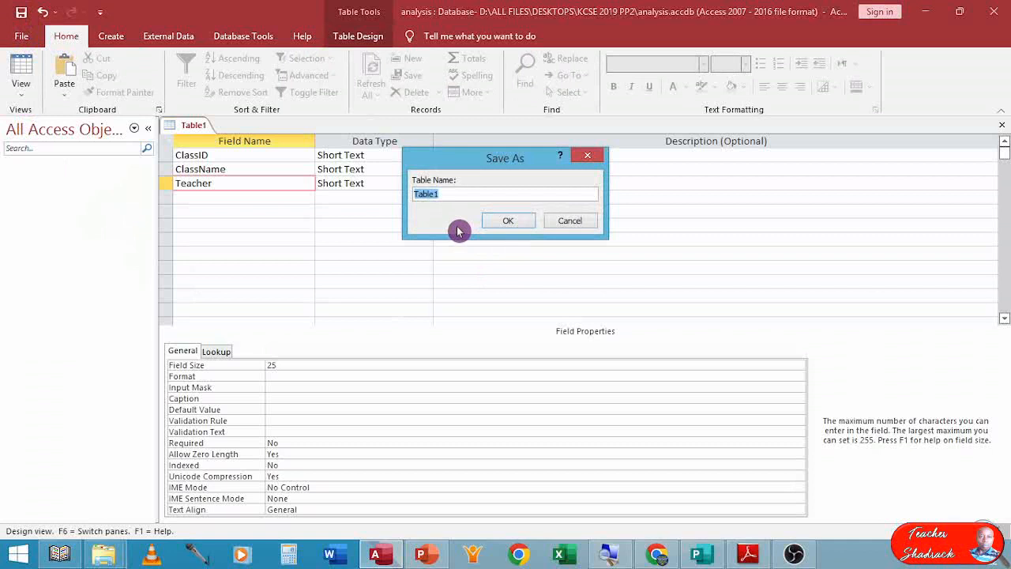
text(Class)
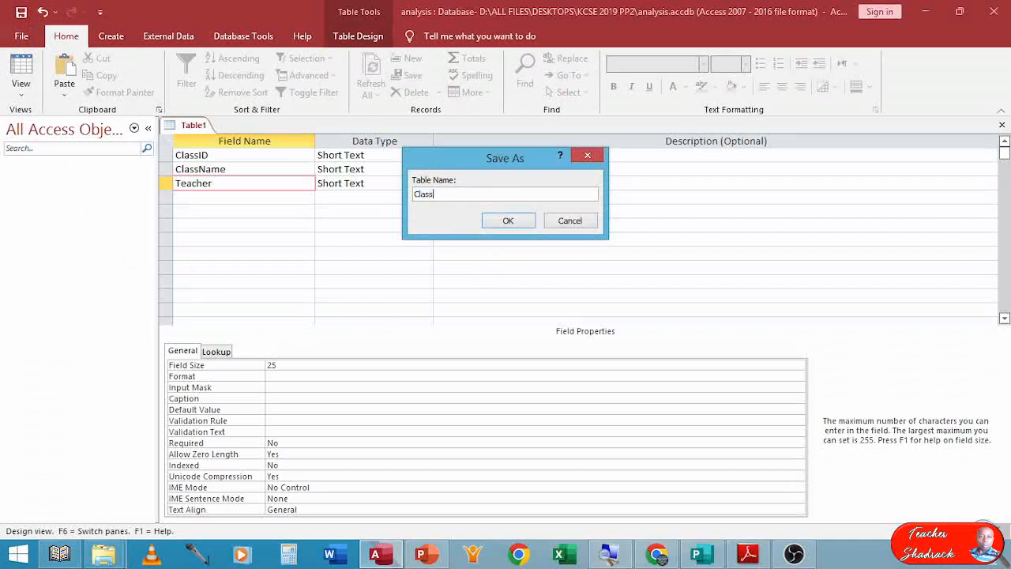
text( Table)
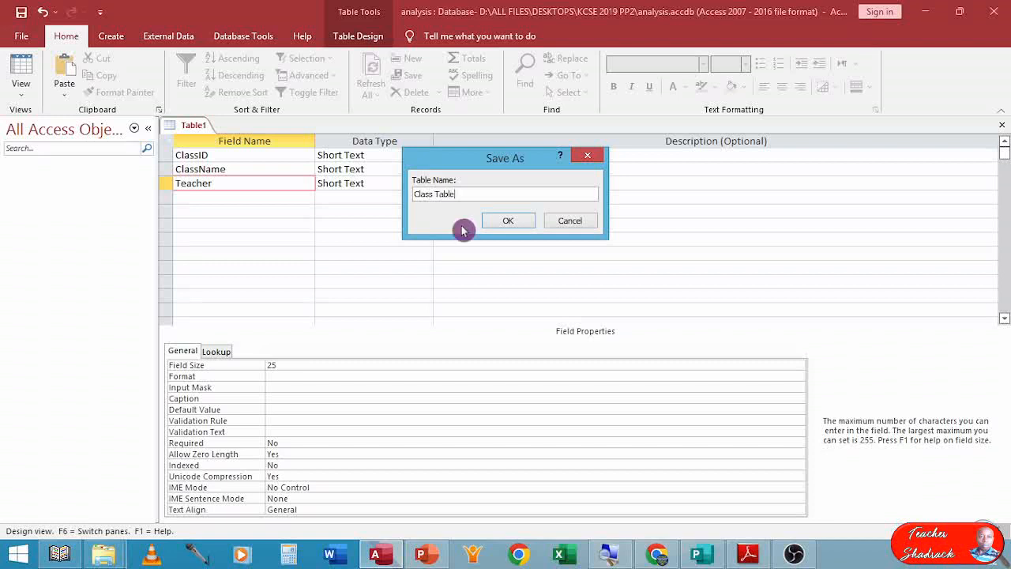
click(510, 222)
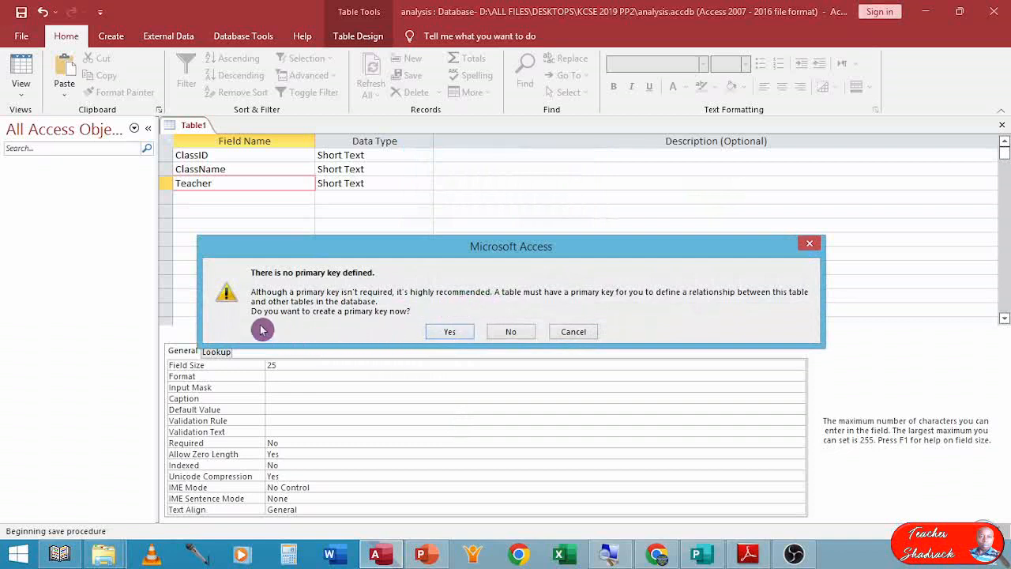
click(512, 334)
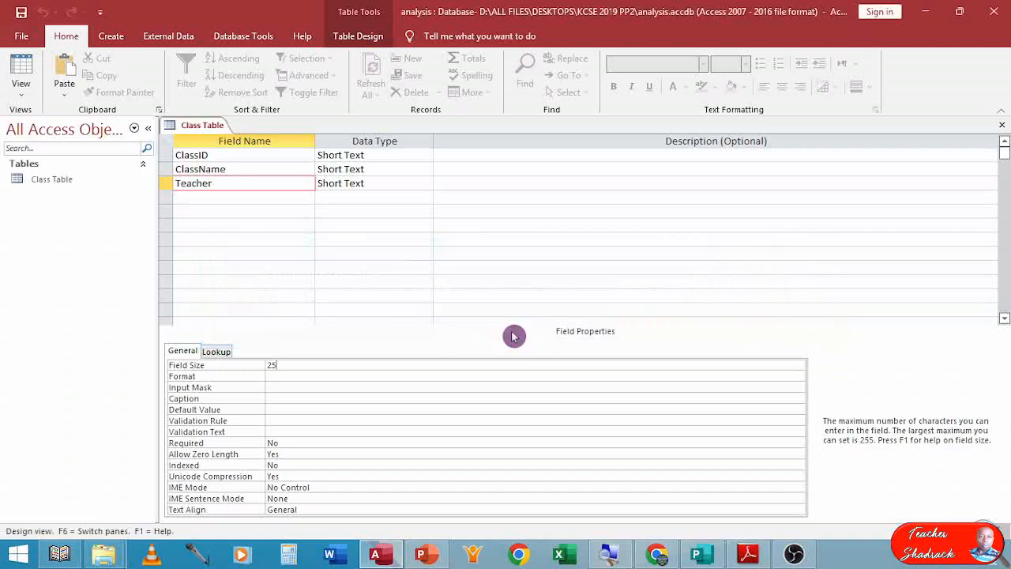
Close the Class Table design and start a new table design with fields AdNo, StudName, Gender and ClassID.
click(1002, 125)
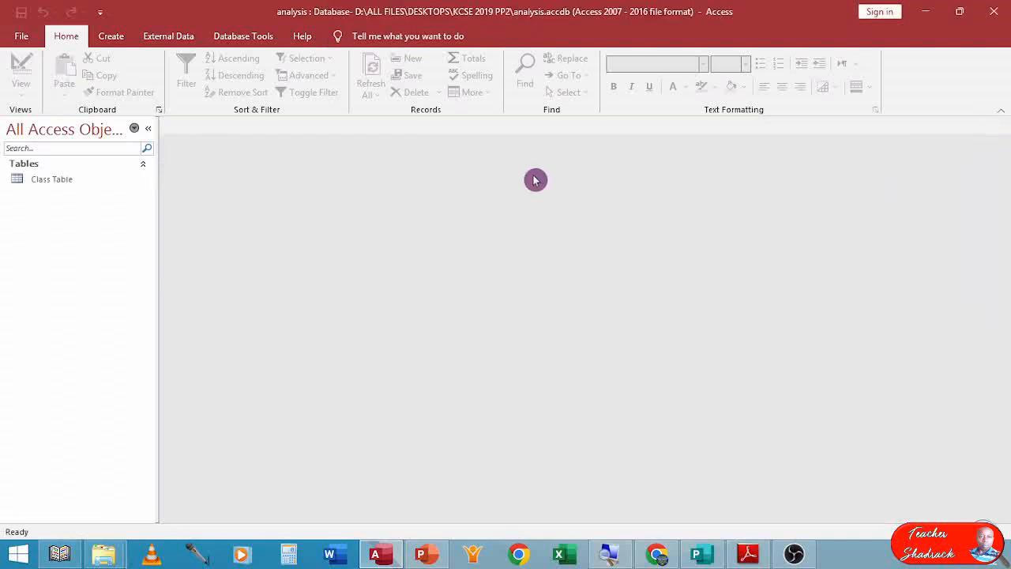
click(112, 37)
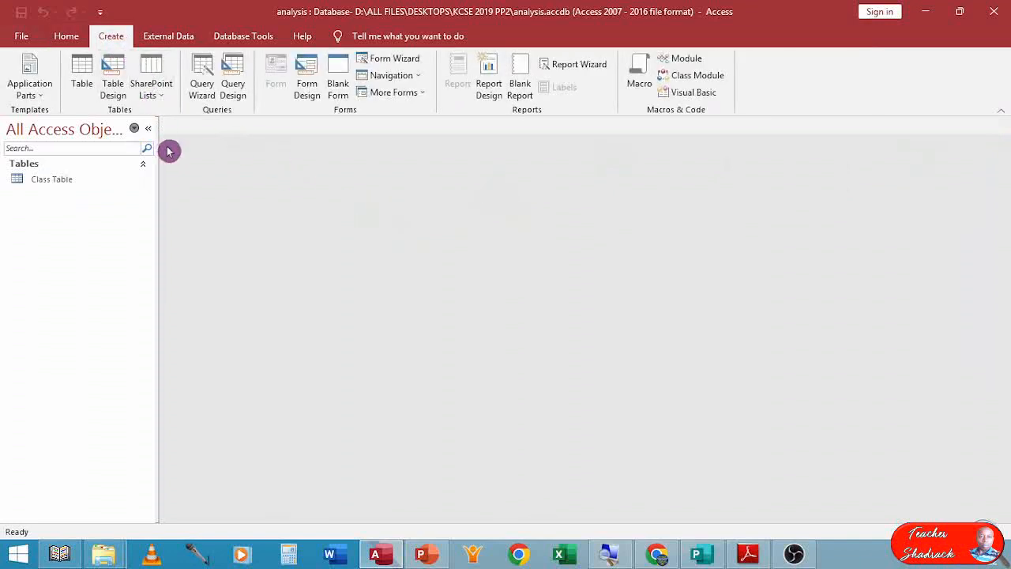
click(113, 71)
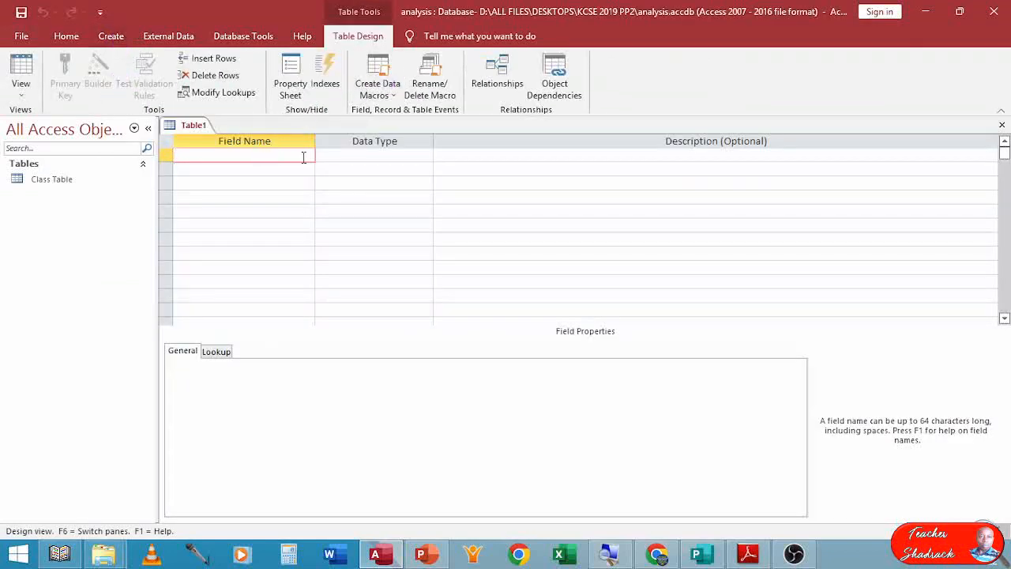
text(AdNo)
key(Down)
text(StudName)
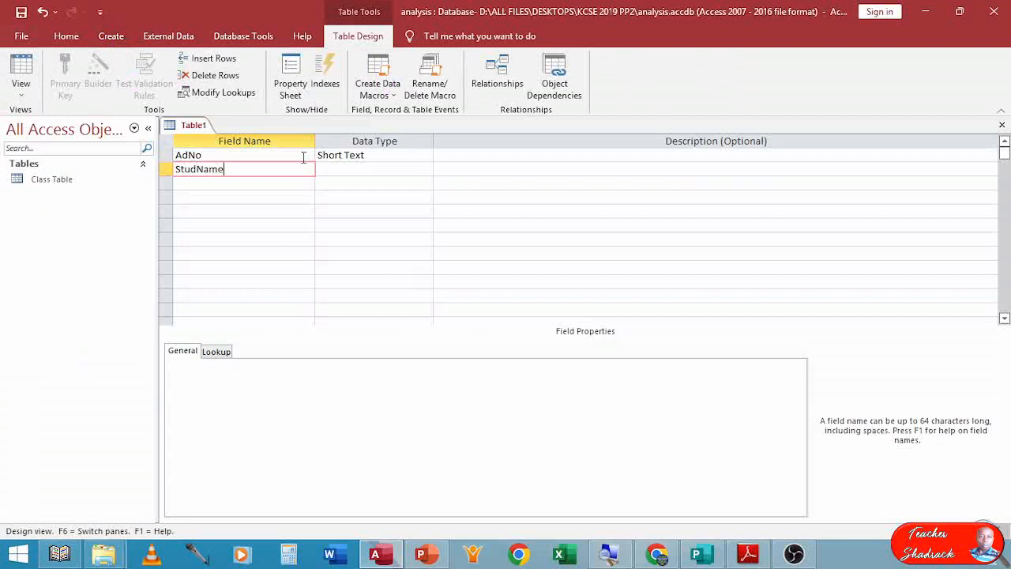
key(Down)
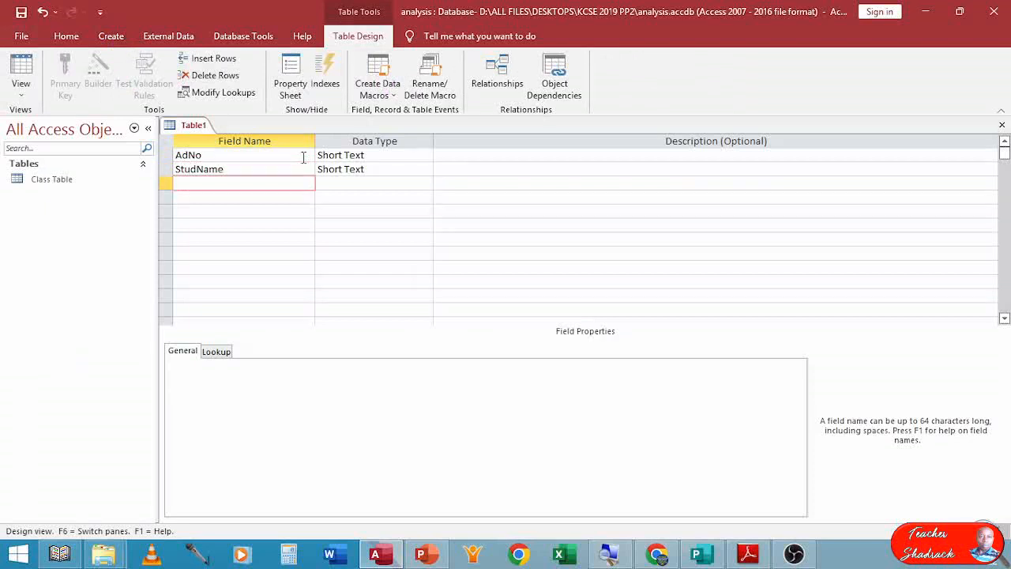
text(Gender)
key(Down)
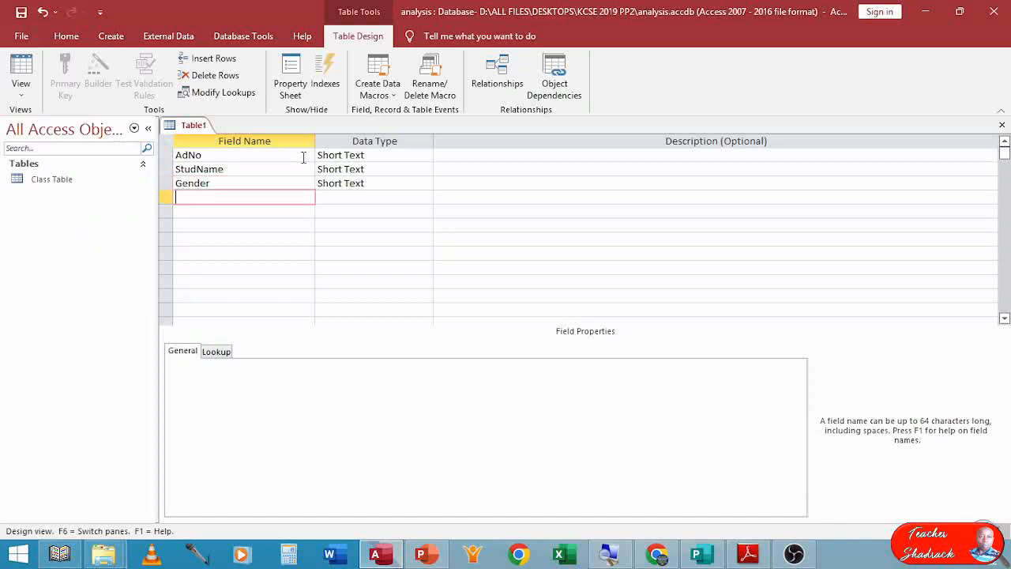
text(ClassID)
Set AdNo's data type to Number and StudName's field size to 25.
click(335, 155)
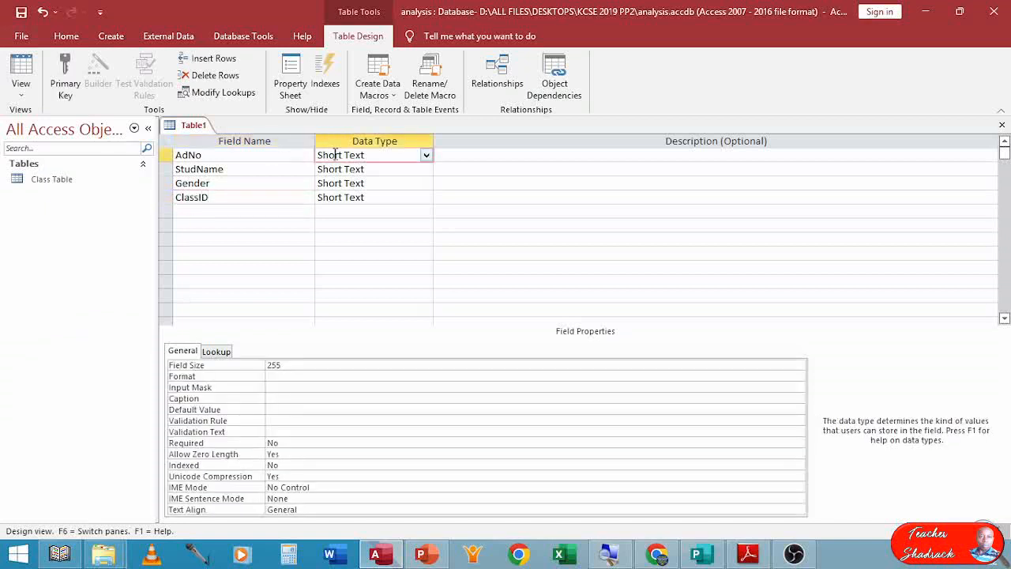
click(427, 155)
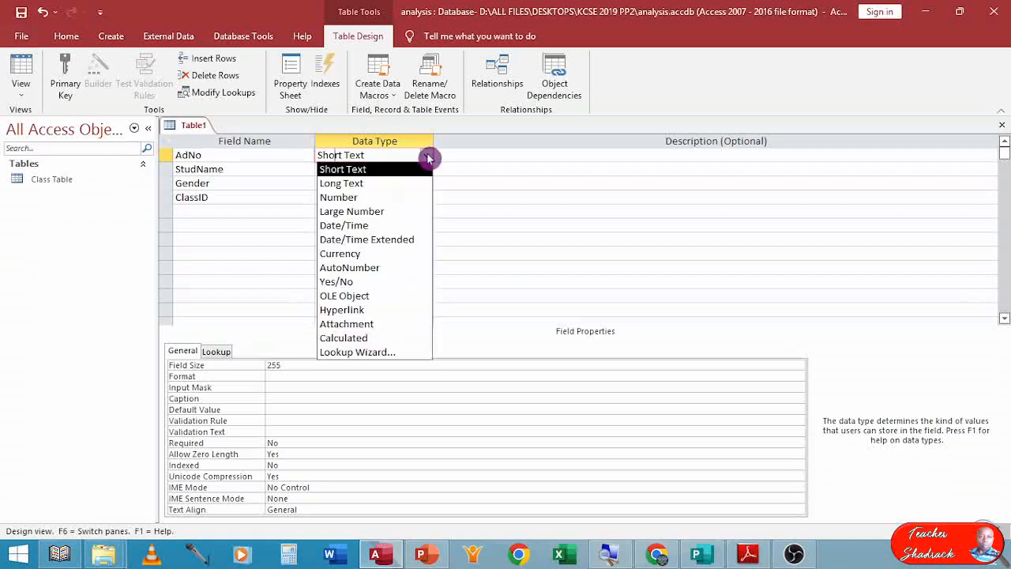
click(363, 197)
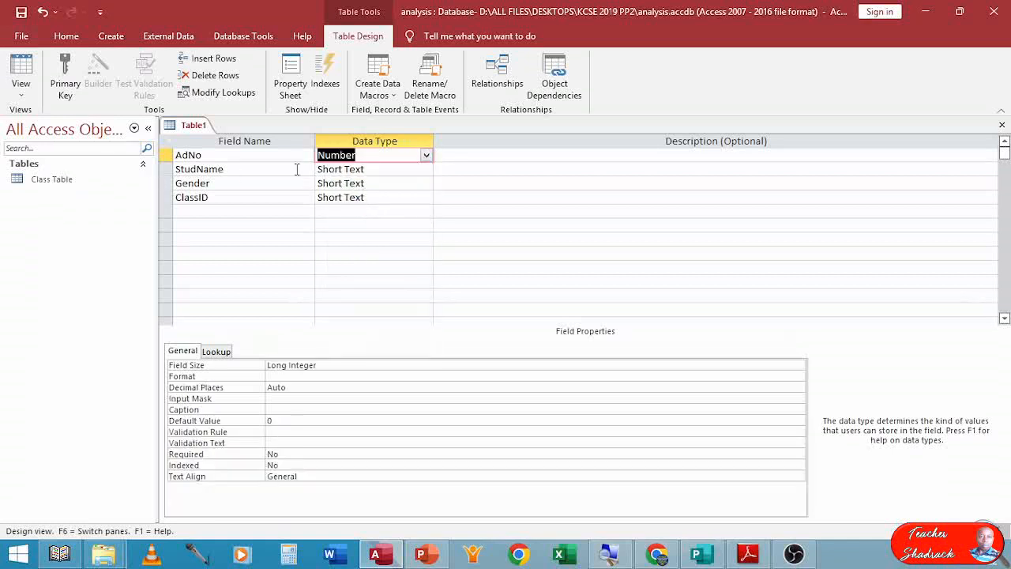
click(385, 169)
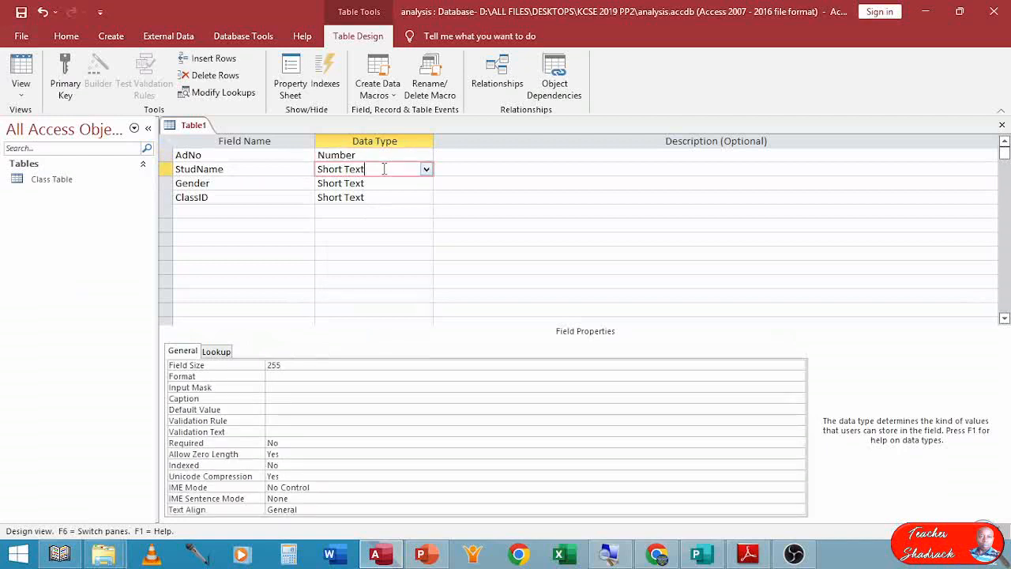
click(293, 365)
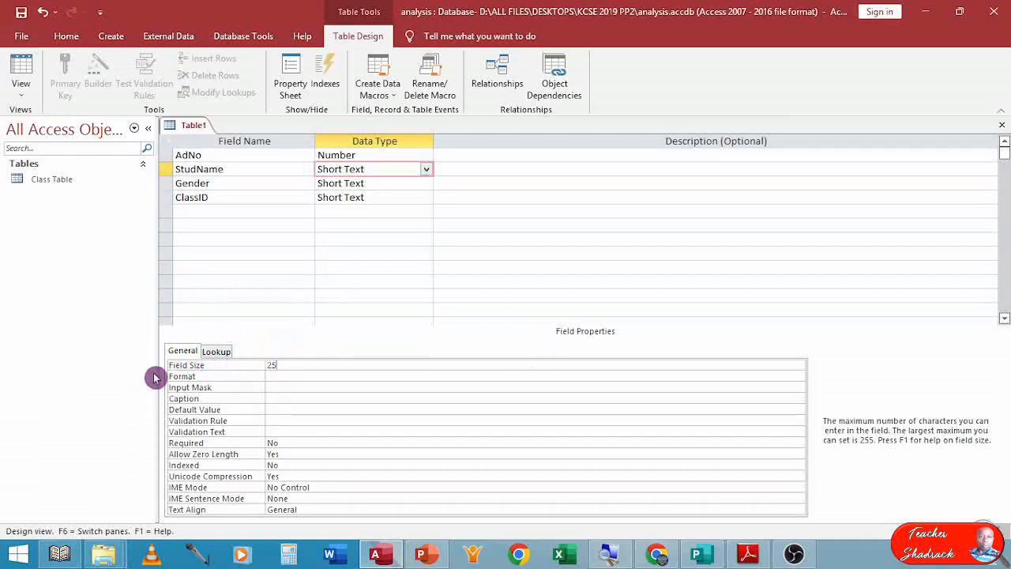
Change the Gender field's data type to Yes/No.
click(377, 183)
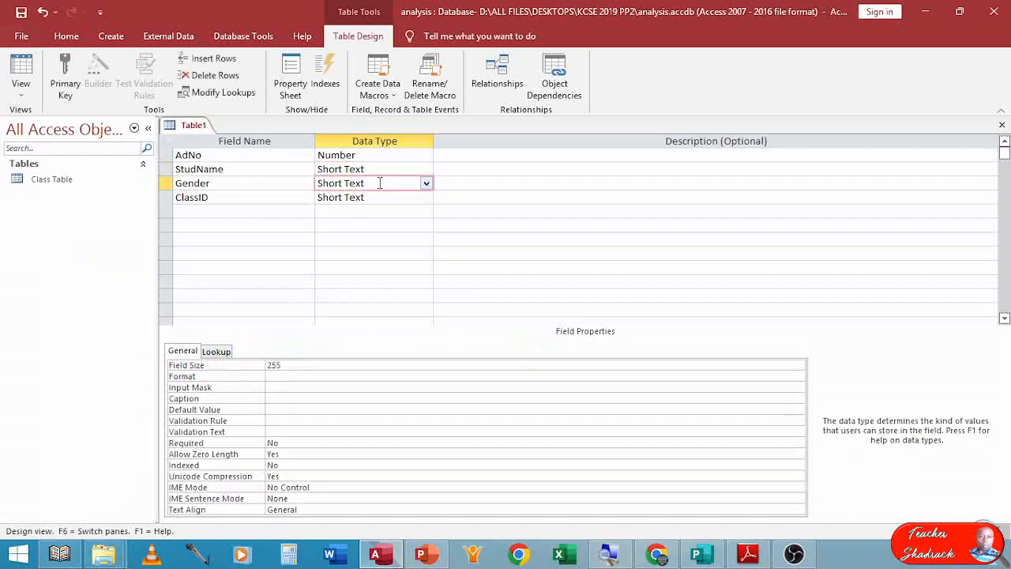
click(426, 184)
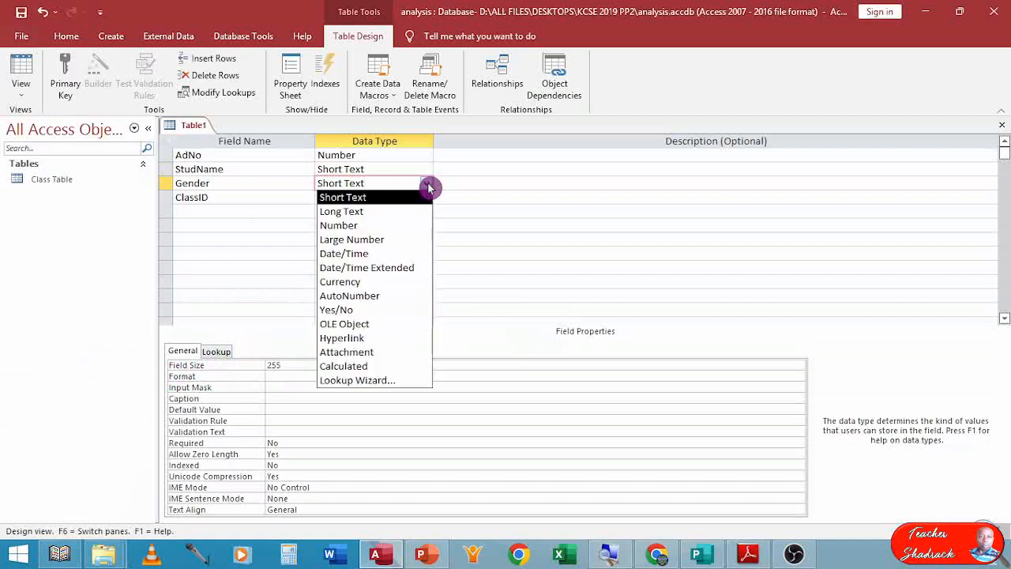
click(336, 310)
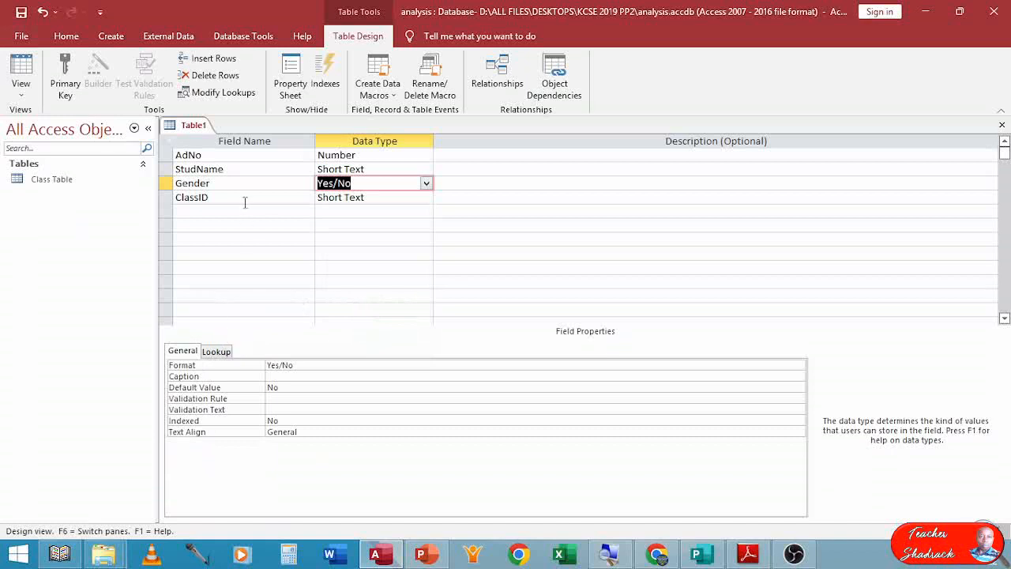
Set the ClassID field size to 2.
click(279, 198)
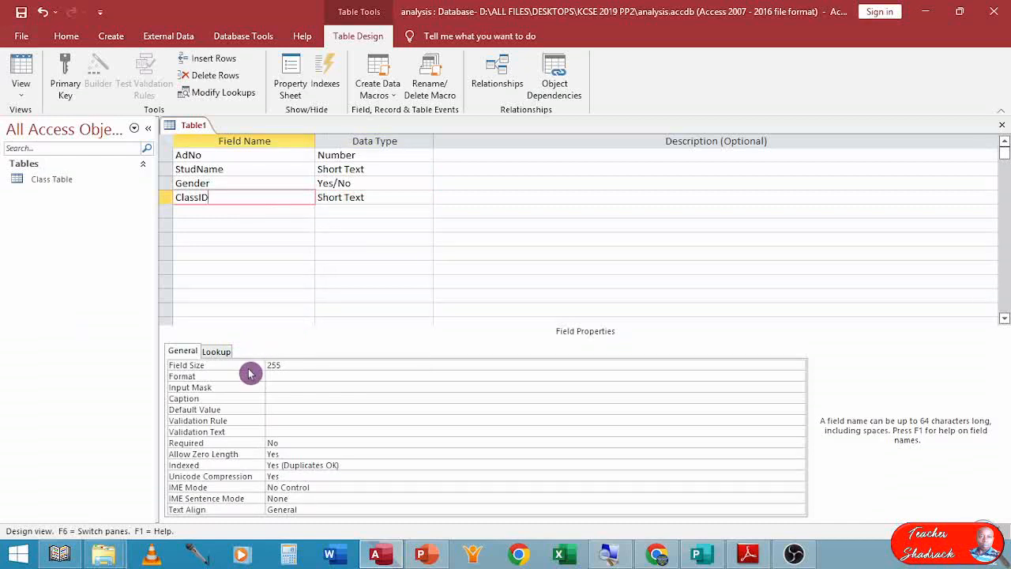
click(297, 364)
drag(297, 365, 268, 365)
text(2)
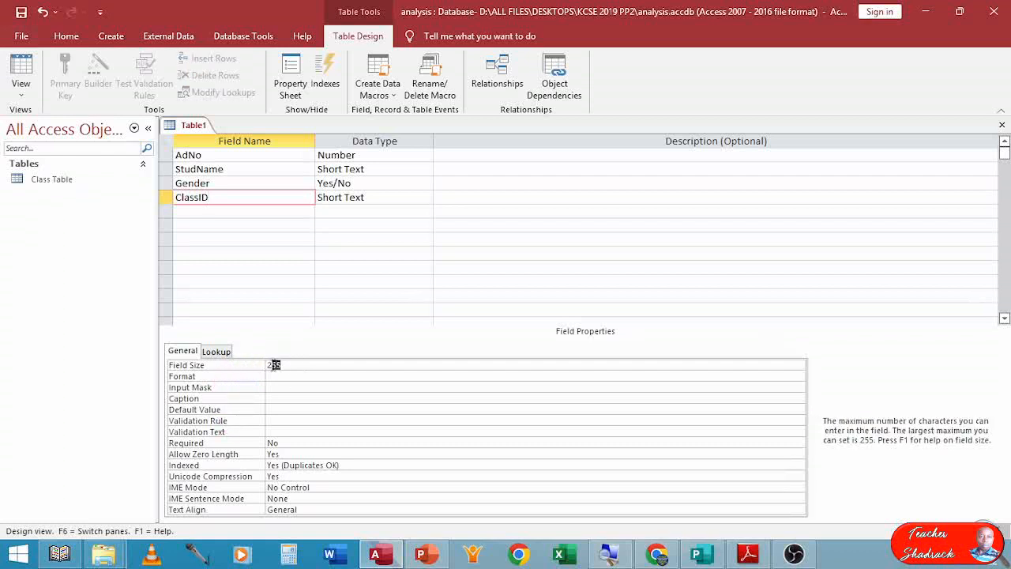
Start the Lookup Wizard for ClassID, choosing to type in the list values yourself.
click(373, 196)
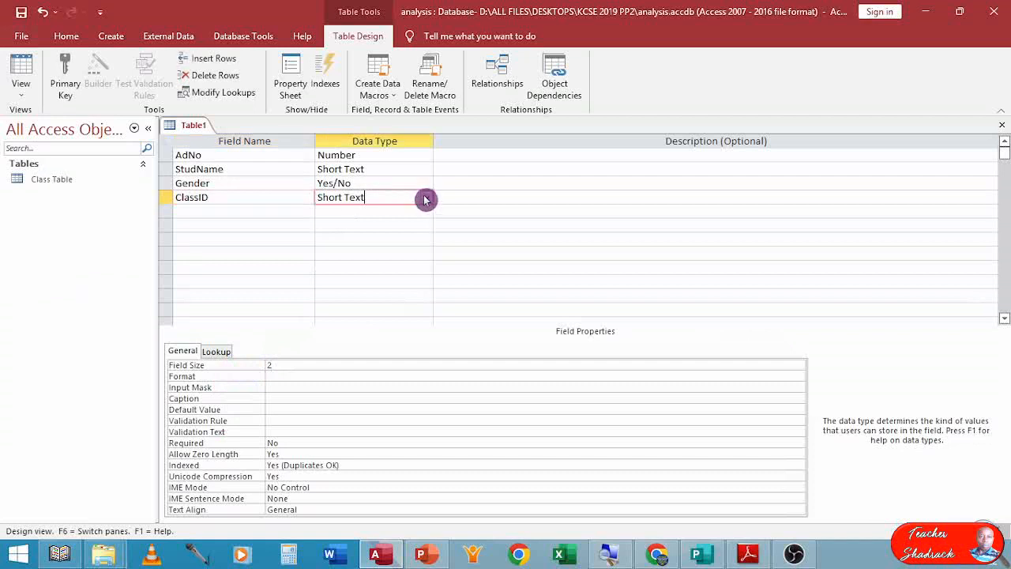
click(426, 200)
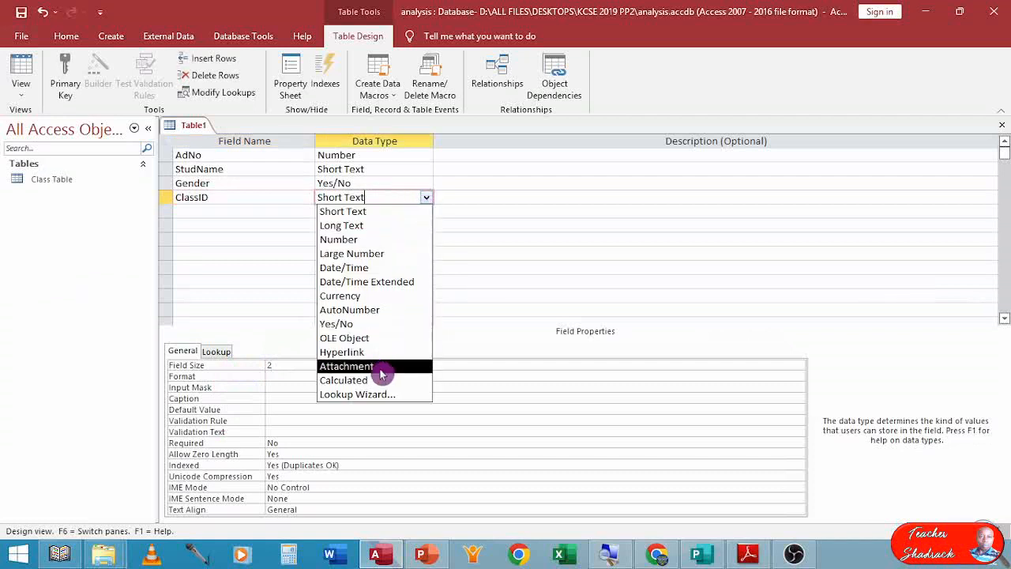
click(365, 393)
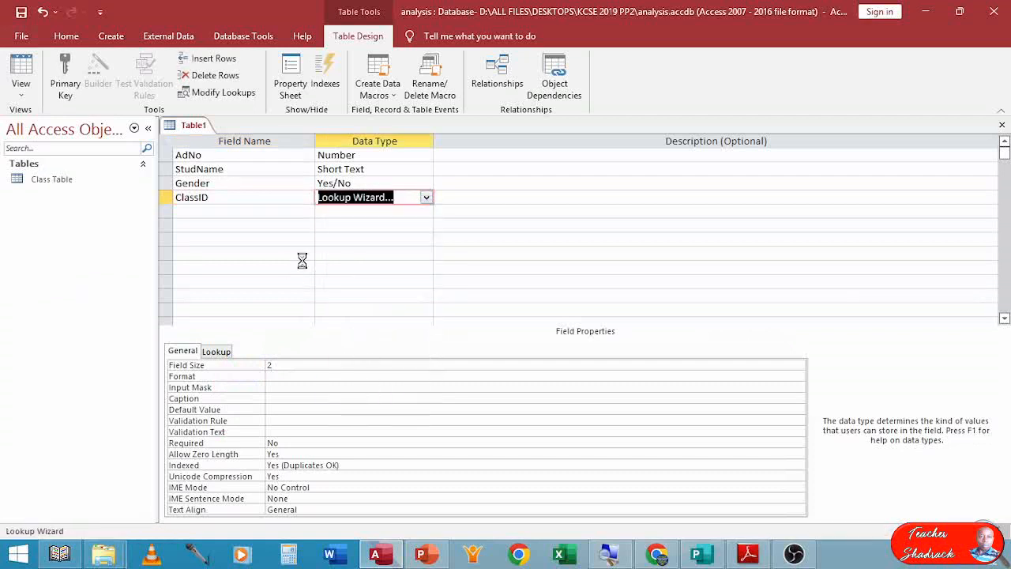
click(465, 202)
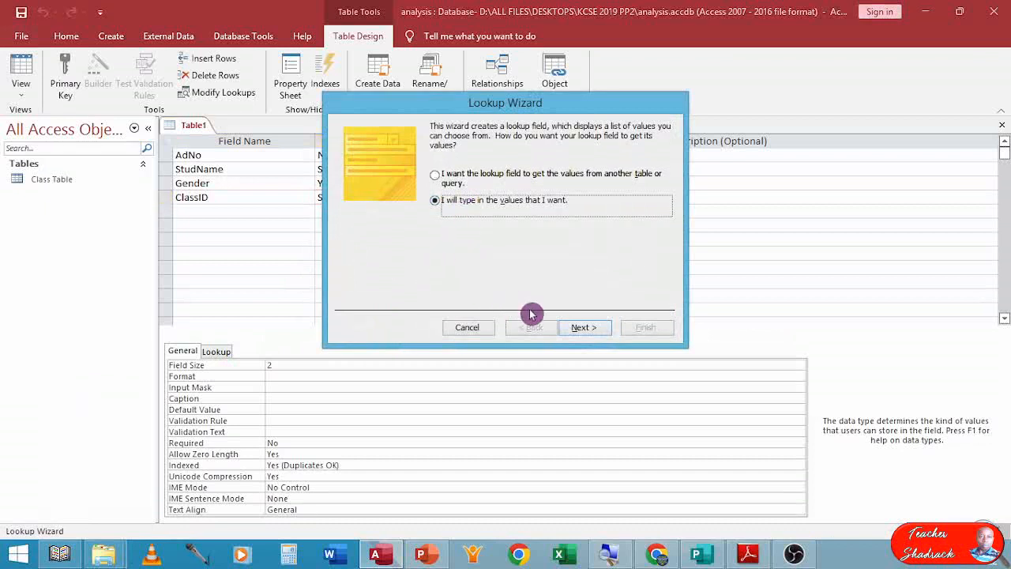
click(582, 328)
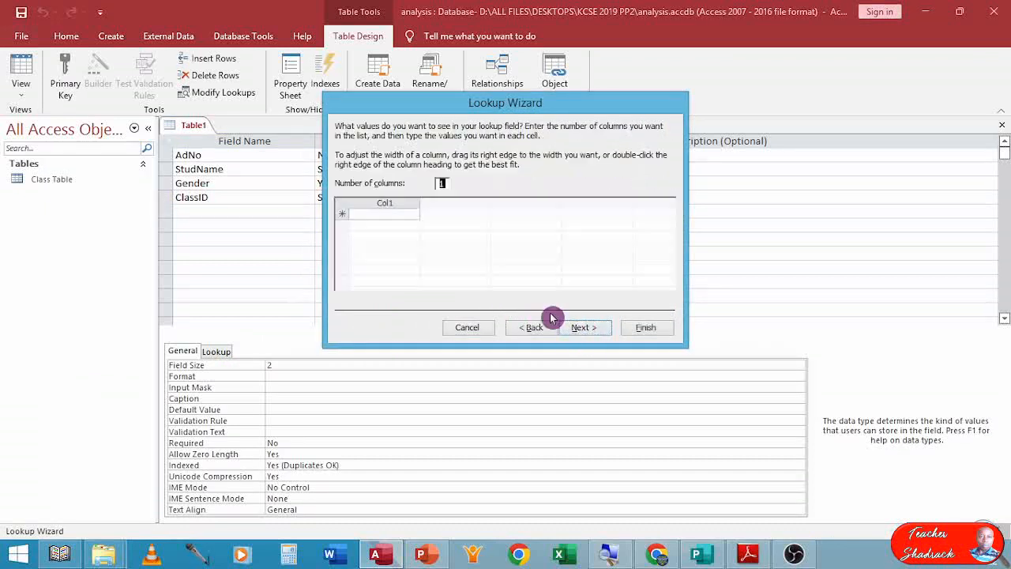
Enter the lookup values 1E, 1N and 1 in one column and finish the wizard.
click(376, 212)
key(Caps_Lock)
text(1E)
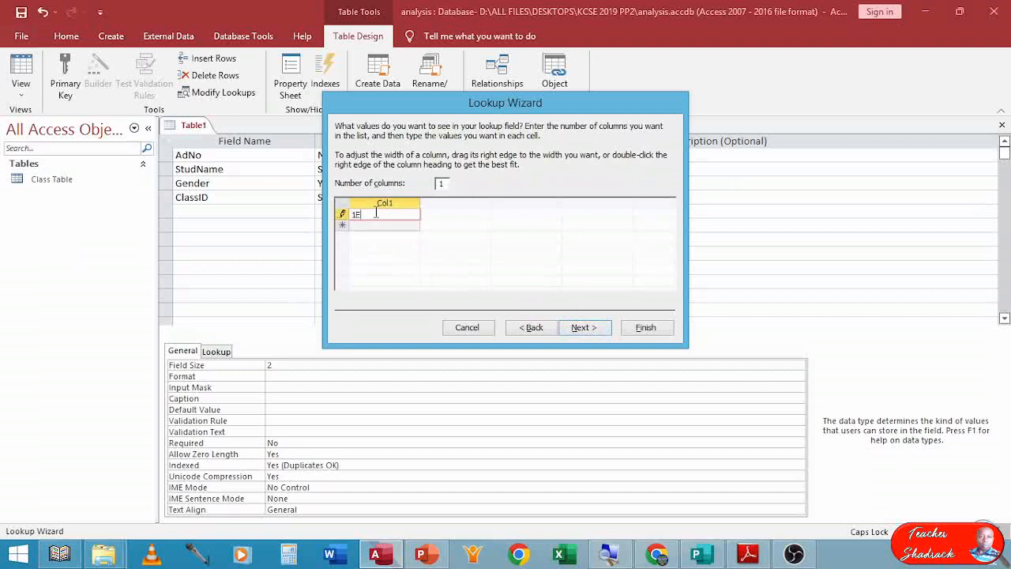
key(Return)
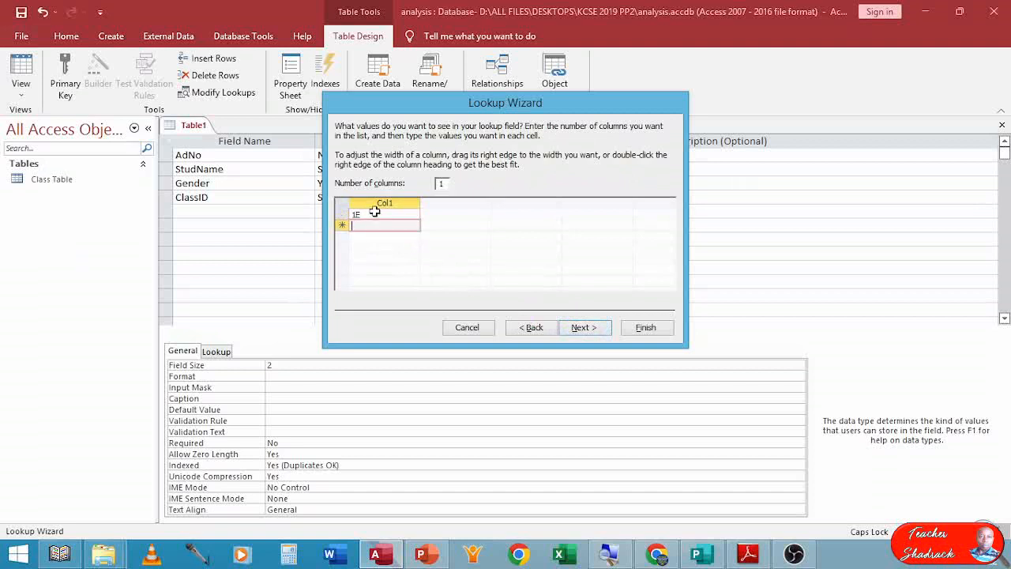
text(1N)
key(Return)
text(1W)
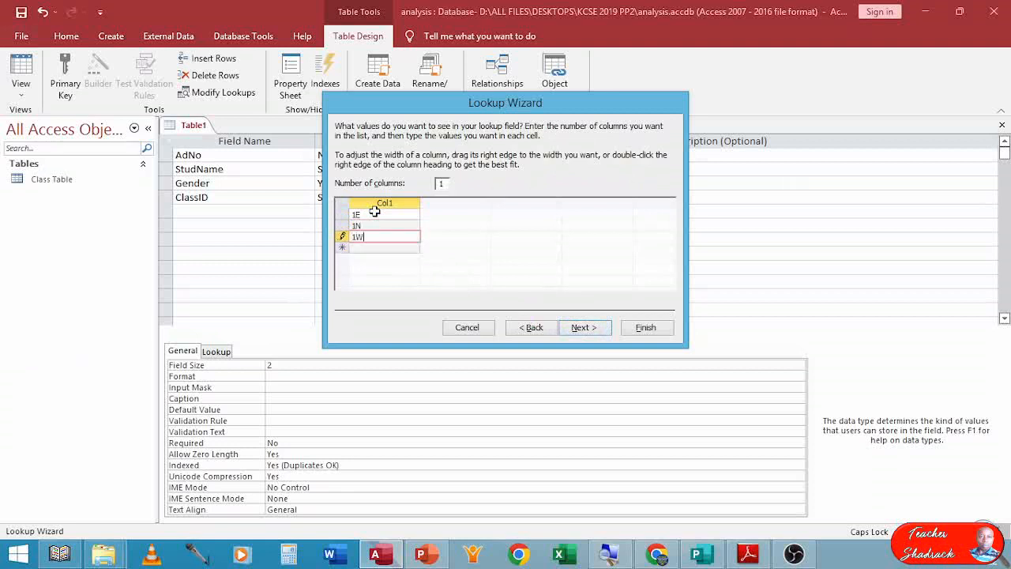
click(582, 328)
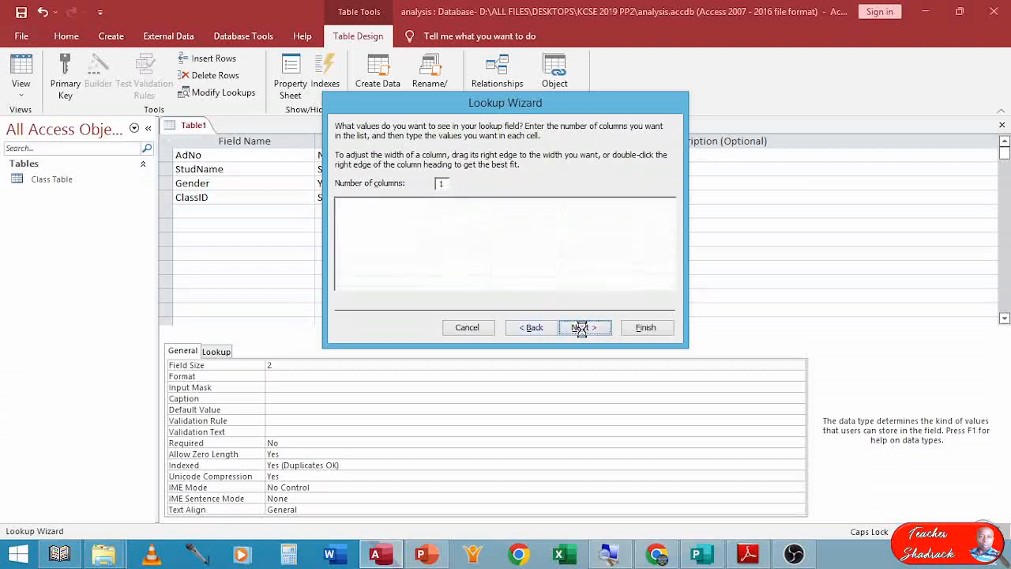
click(439, 175)
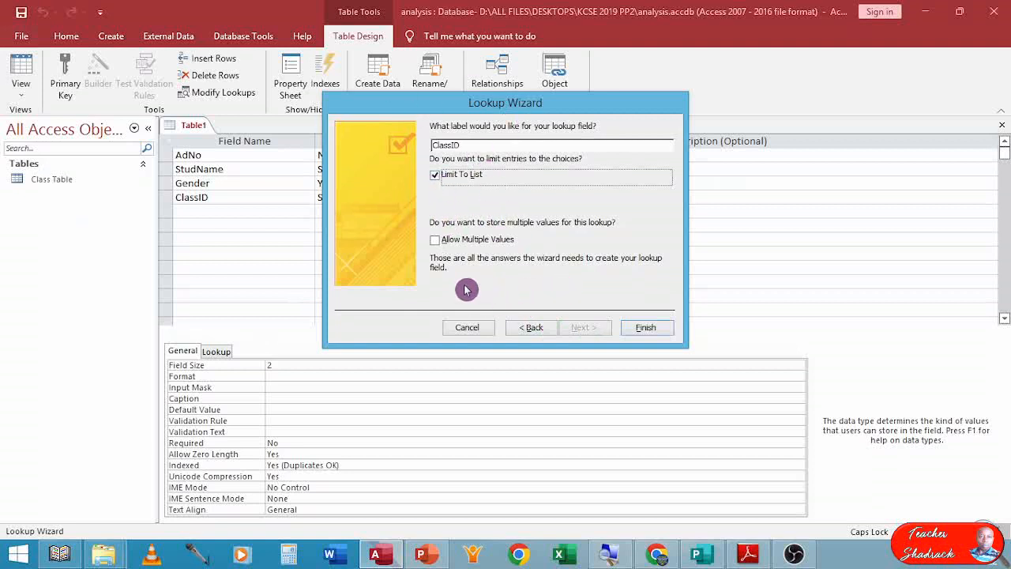
click(646, 328)
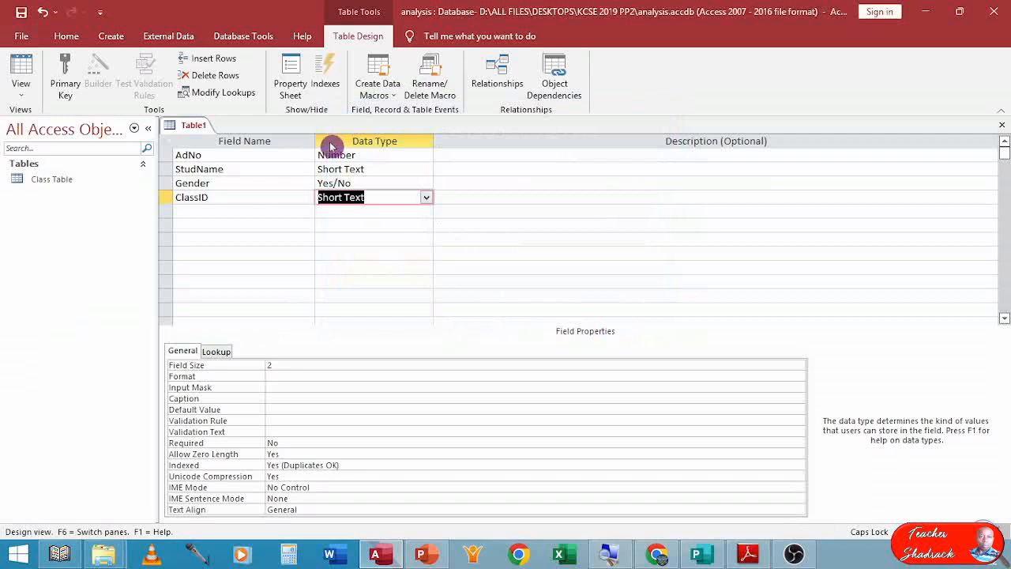
Close the design and save the table as StudDetails Table, declining to create a primary key.
click(1002, 127)
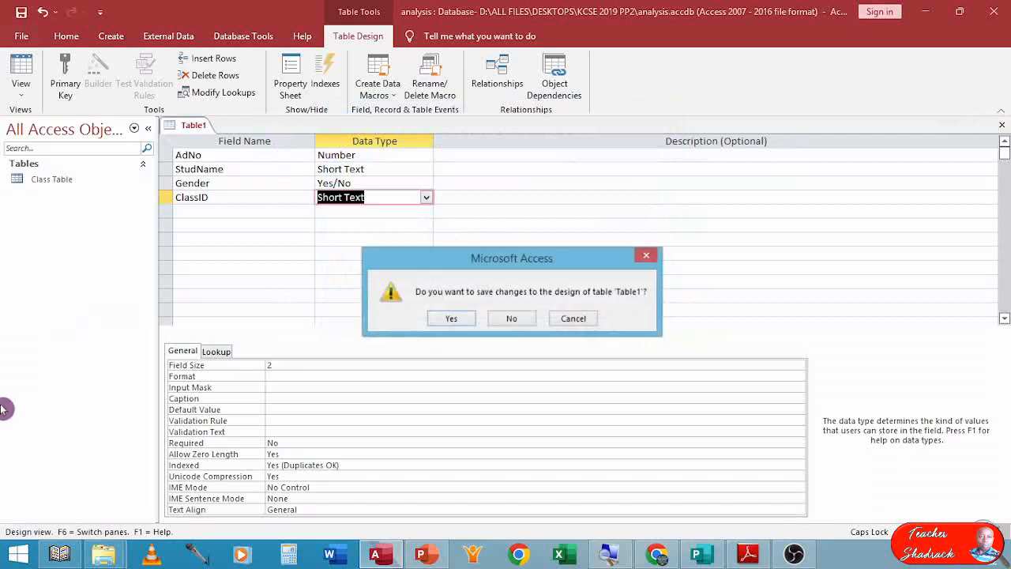
click(444, 320)
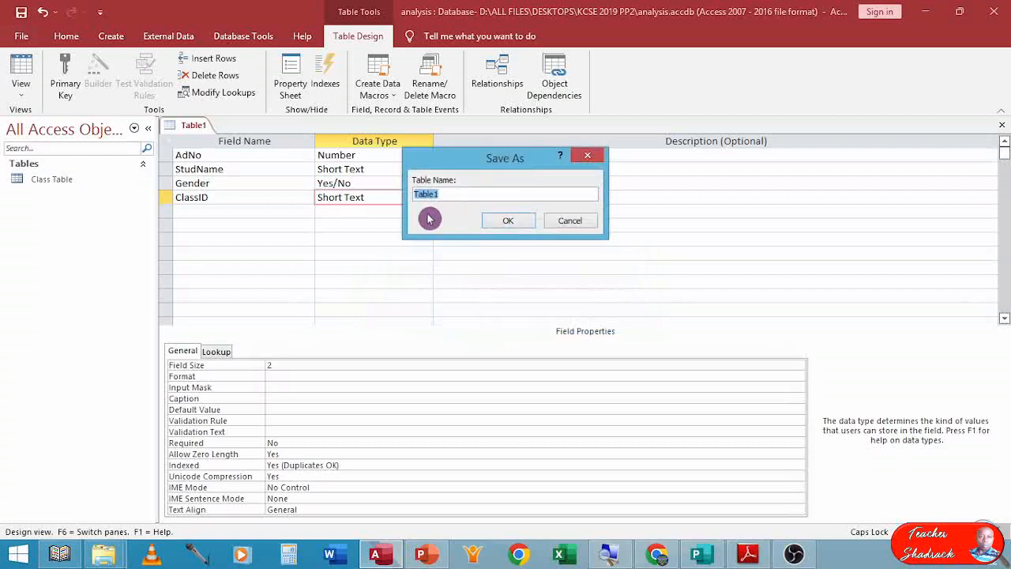
key(Caps_Lock)
text(StudD)
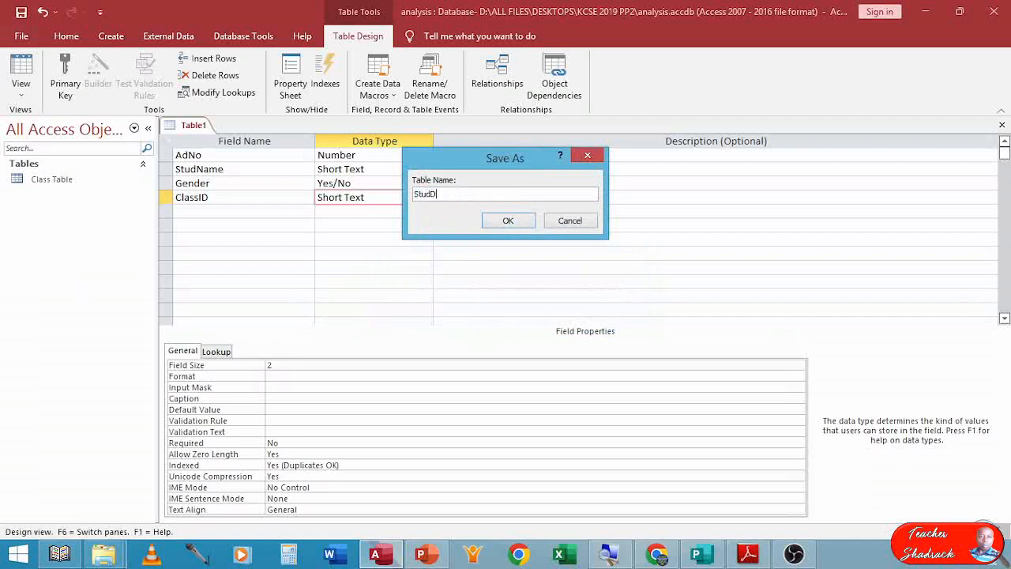
text(etails Table)
key(Return)
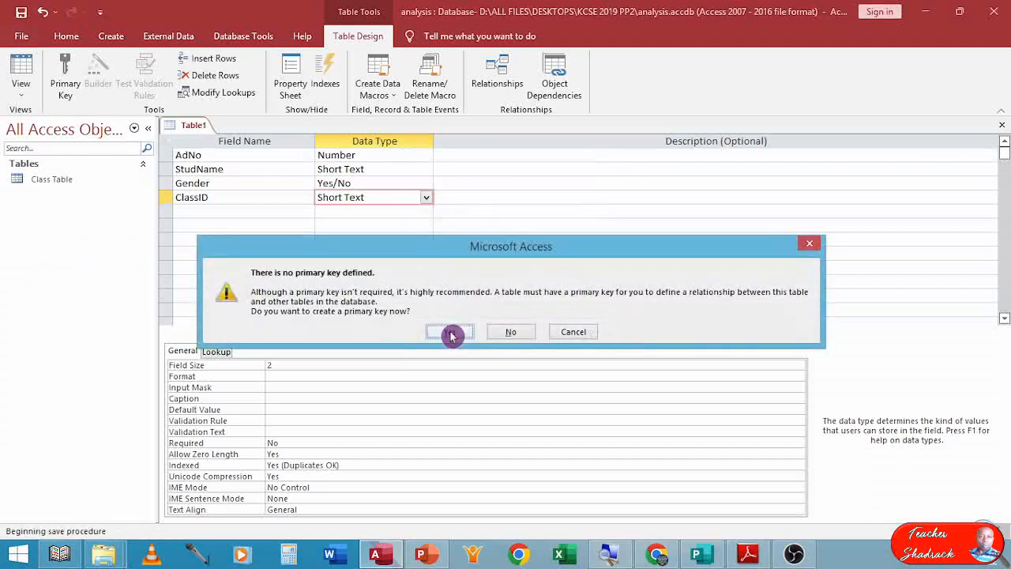
click(510, 331)
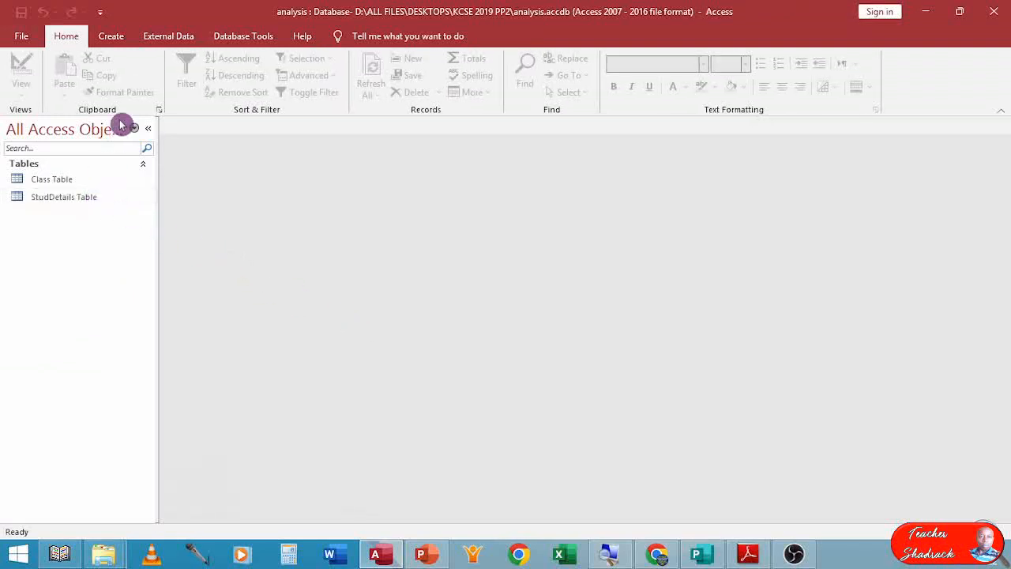
Start another new table design and add the field AdNo with data type Number.
click(111, 36)
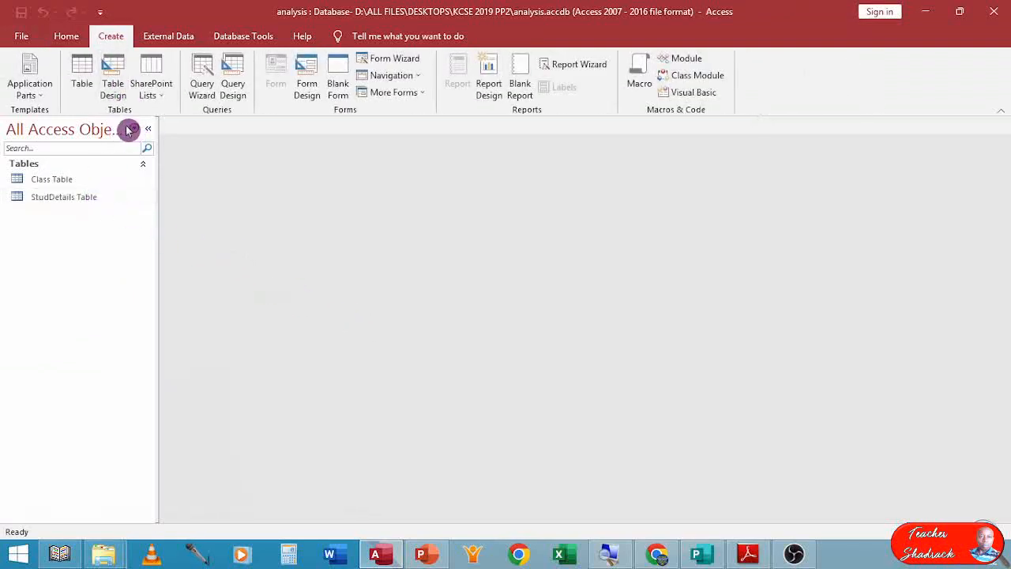
click(113, 77)
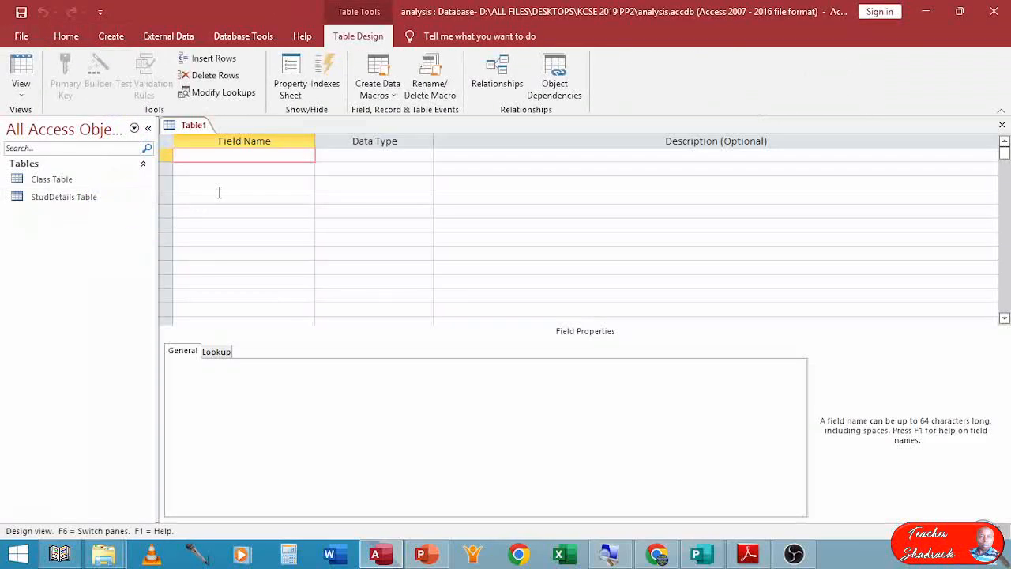
text(AdNo)
key(Tab)
text(Number)
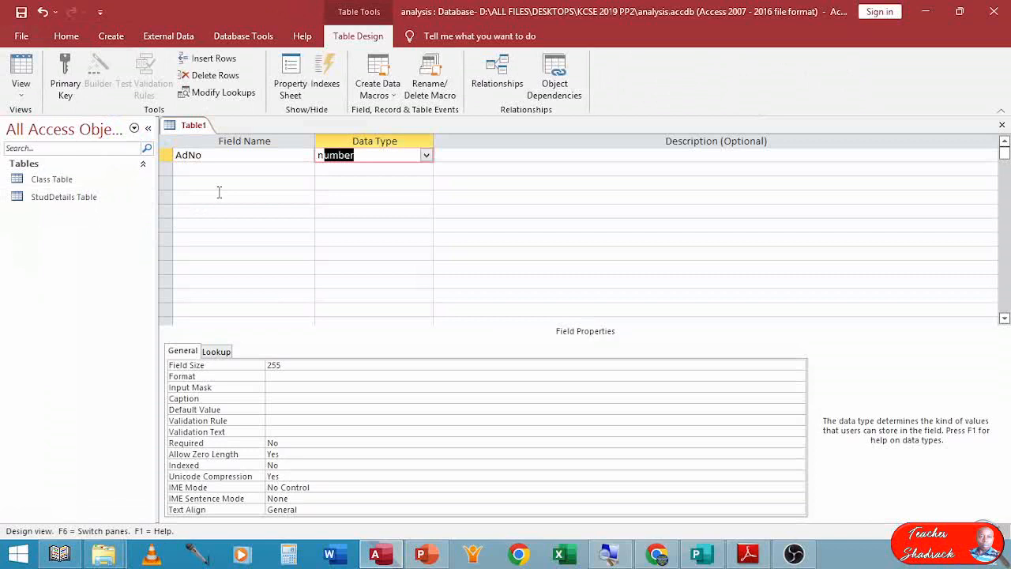
Add the fields Opener, MidTerm and EndTerm below AdNo in the new table design.
key(Return)
key(Return)
text(Opener)
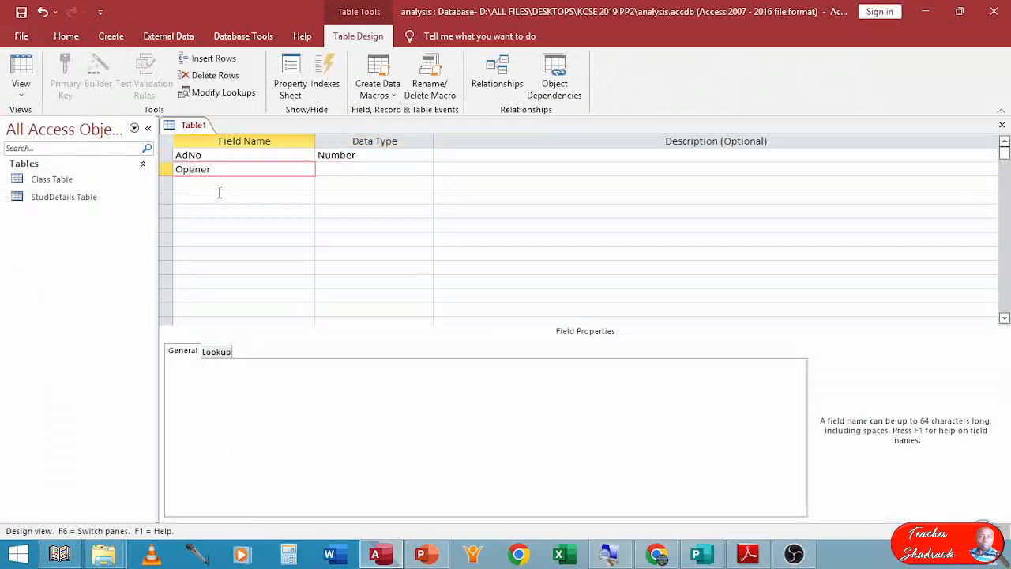
key(Down)
text(M)
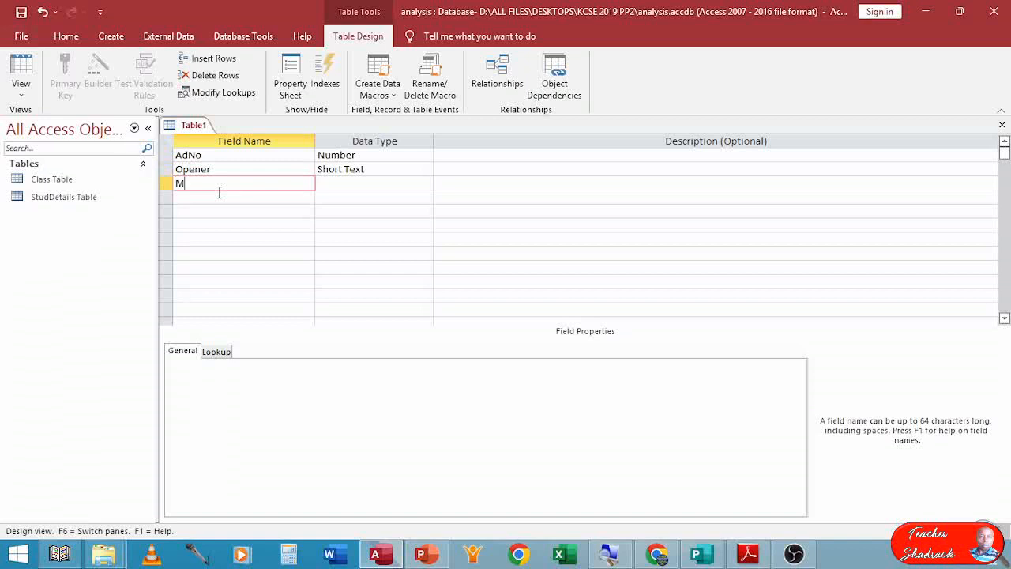
text(idTerm)
click(218, 192)
text(E)
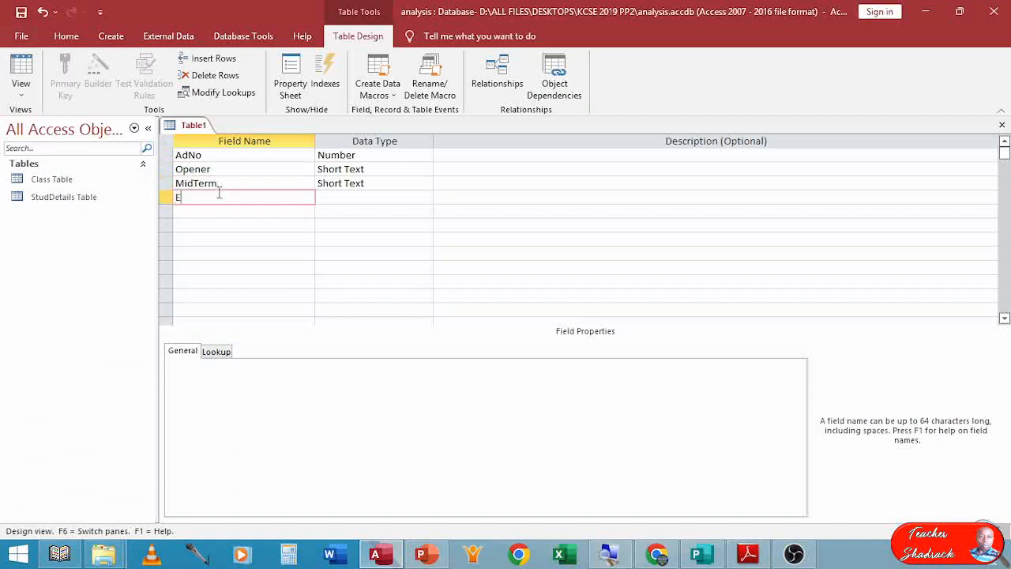
text(ndTerm)
key(Tab)
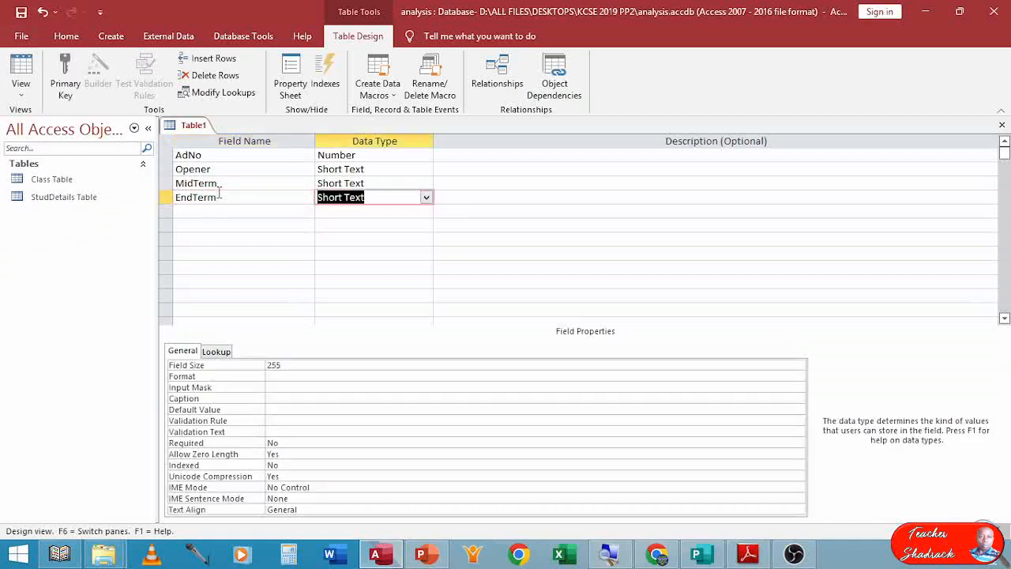
Set the data types of EndTerm, MidTerm and Opener to Number.
text(number)
key(Up)
text(n)
key(Up)
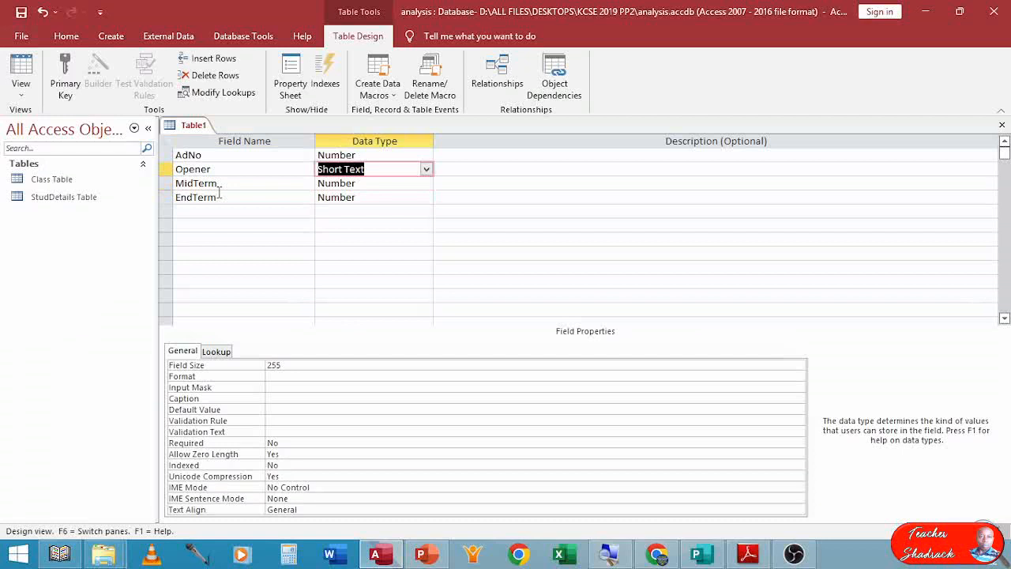
text(n)
key(Up)
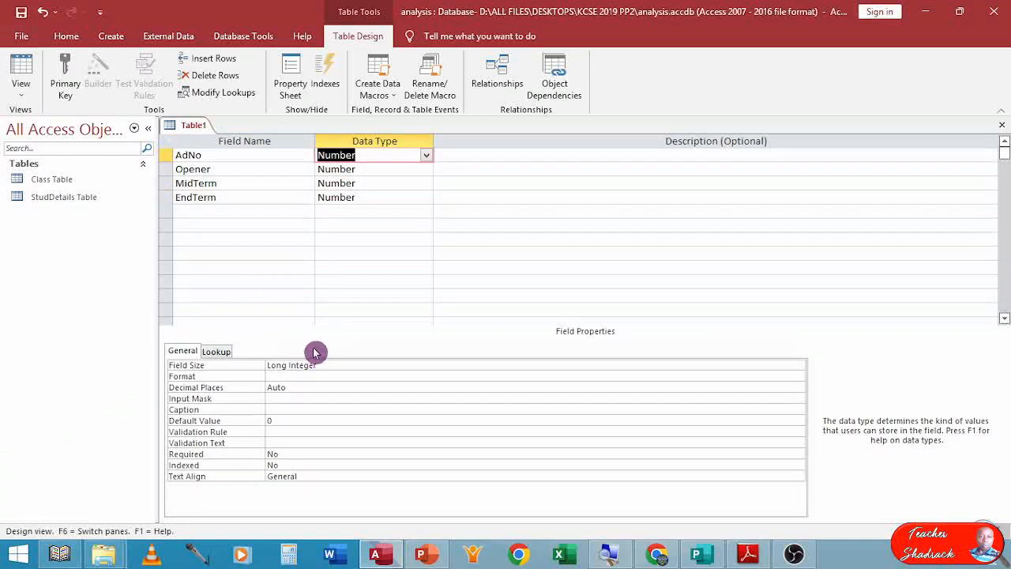
Save the table as StudMarks Table, declining to create a primary key, and close its design.
click(21, 11)
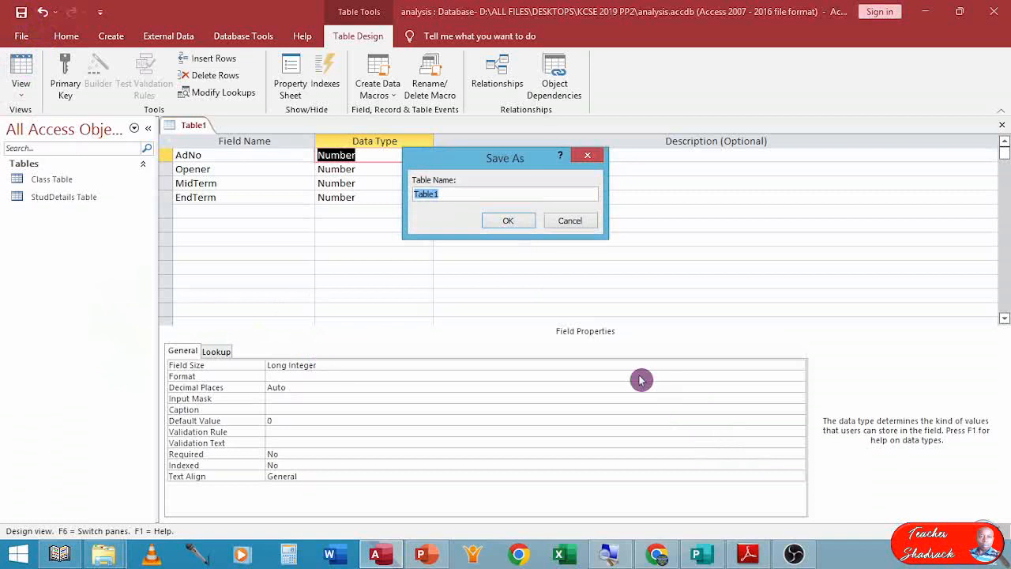
text(St)
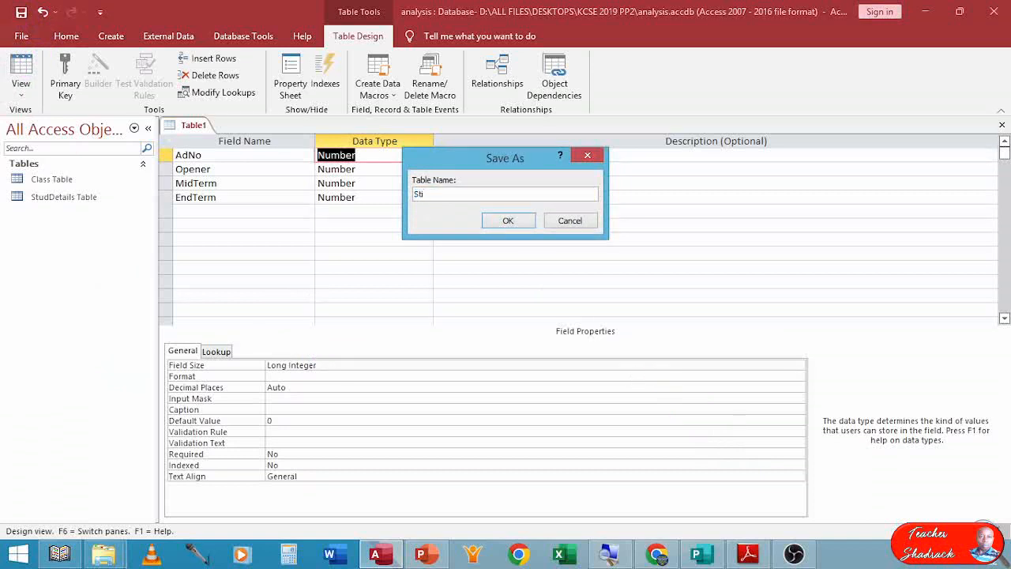
text(udMarks Table)
key(Return)
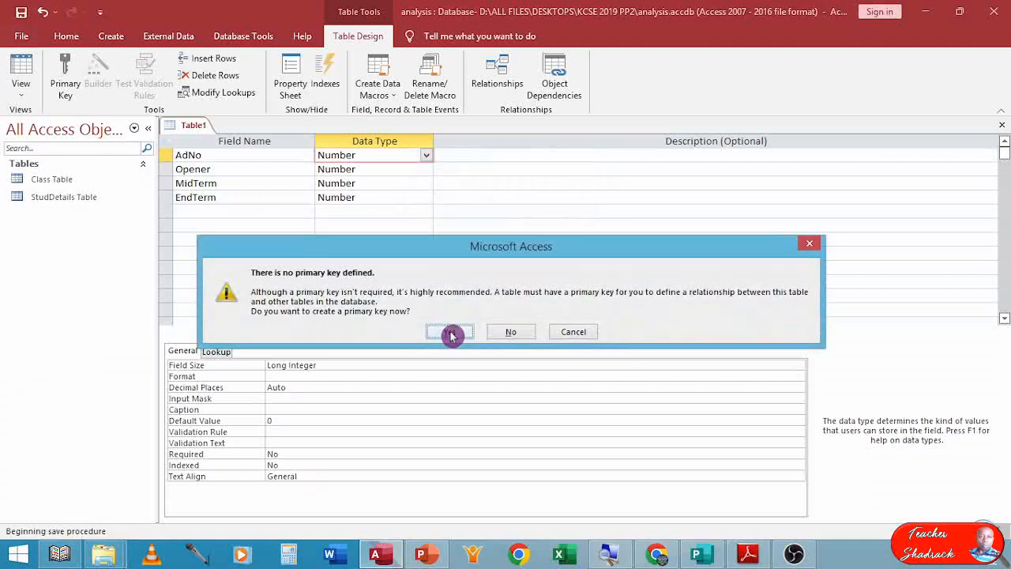
click(508, 332)
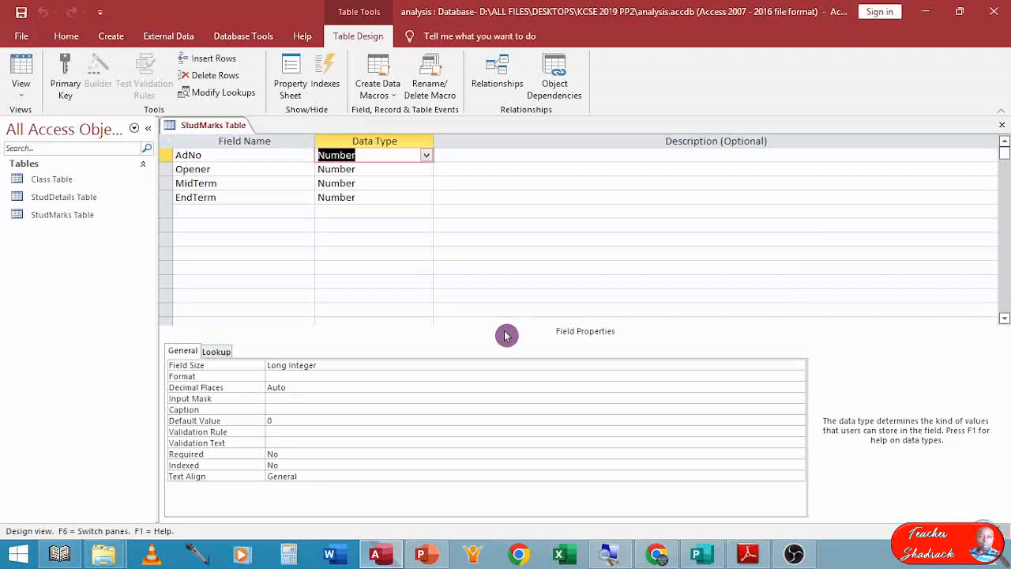
click(1002, 125)
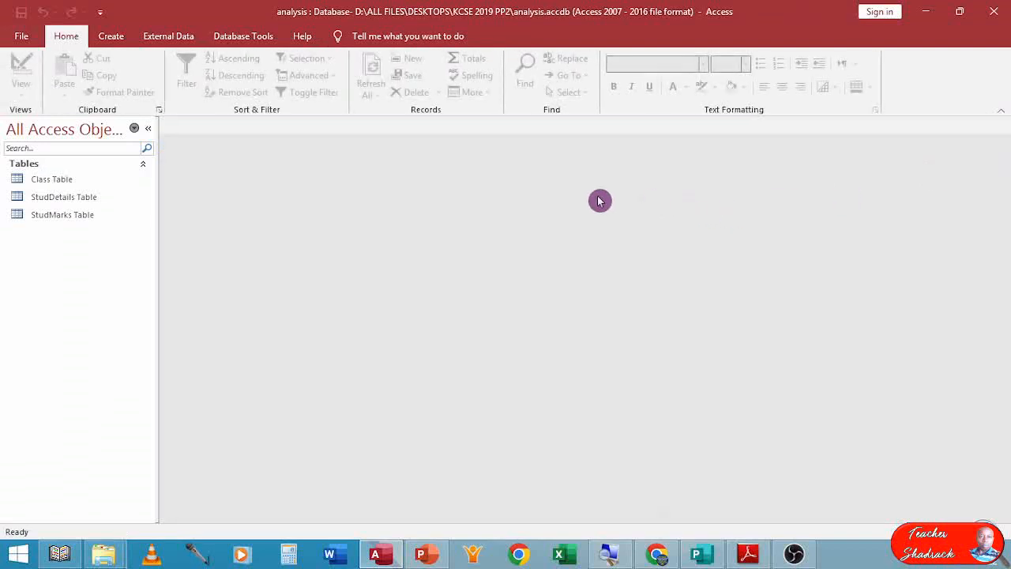
Open Class Table in Design view, make ClassID the primary key, then save and close the design.
click(36, 181)
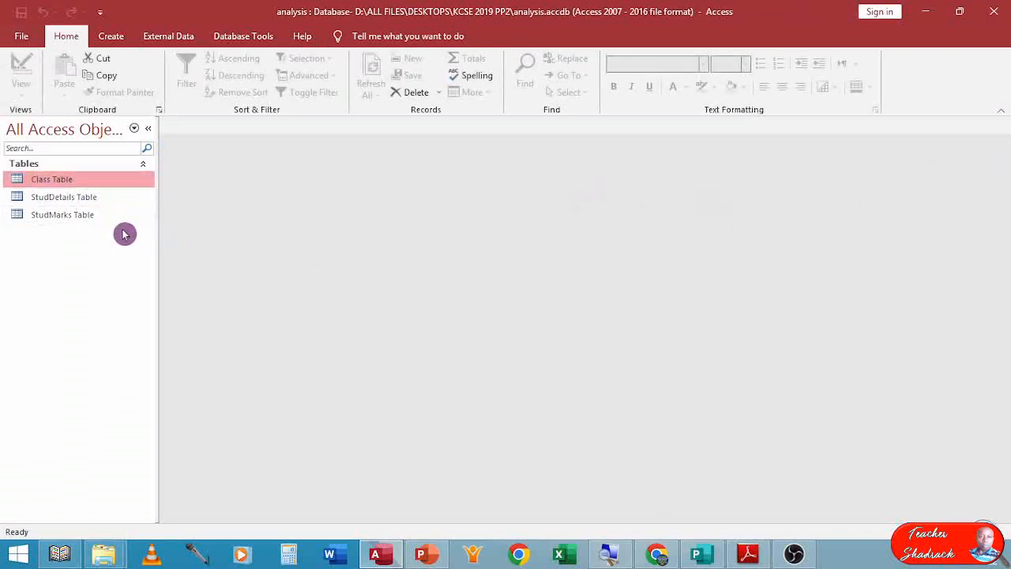
right_click(62, 180)
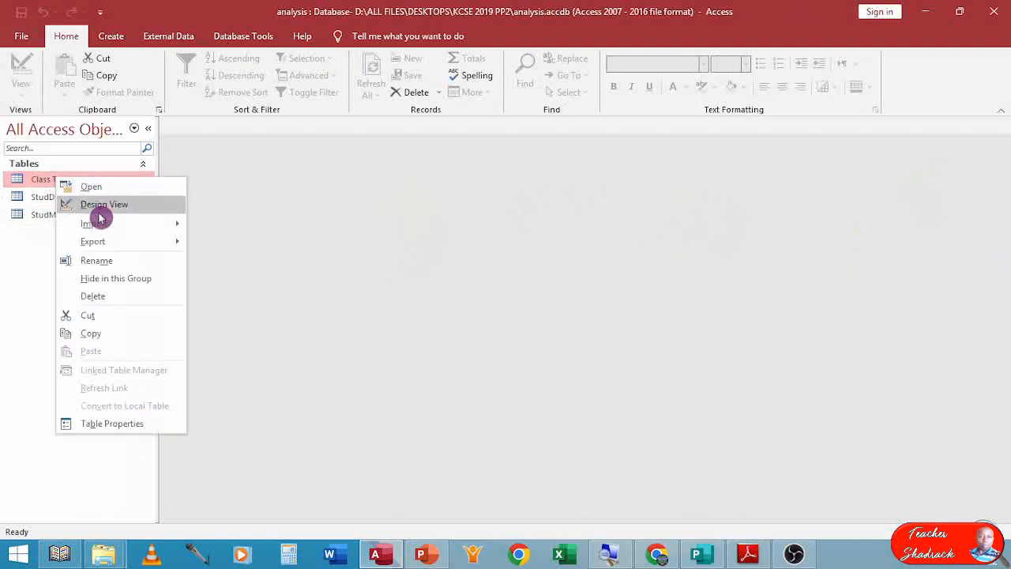
click(112, 203)
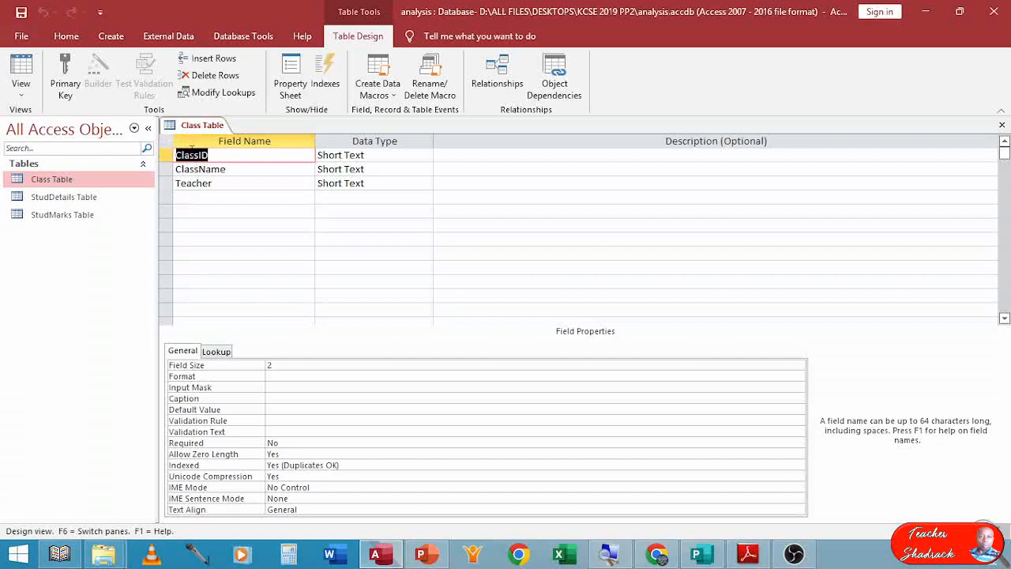
click(65, 67)
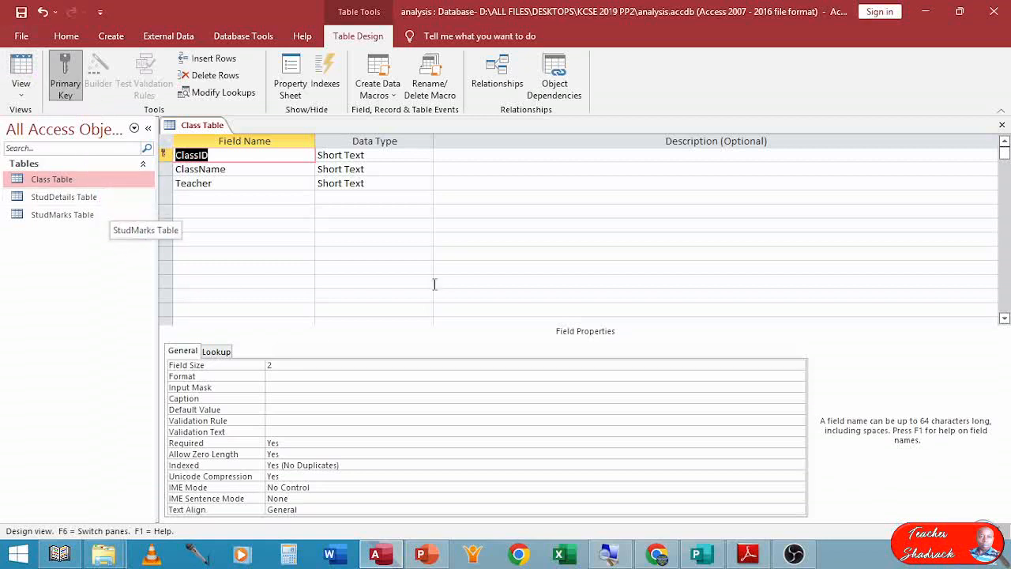
click(1005, 131)
click(444, 318)
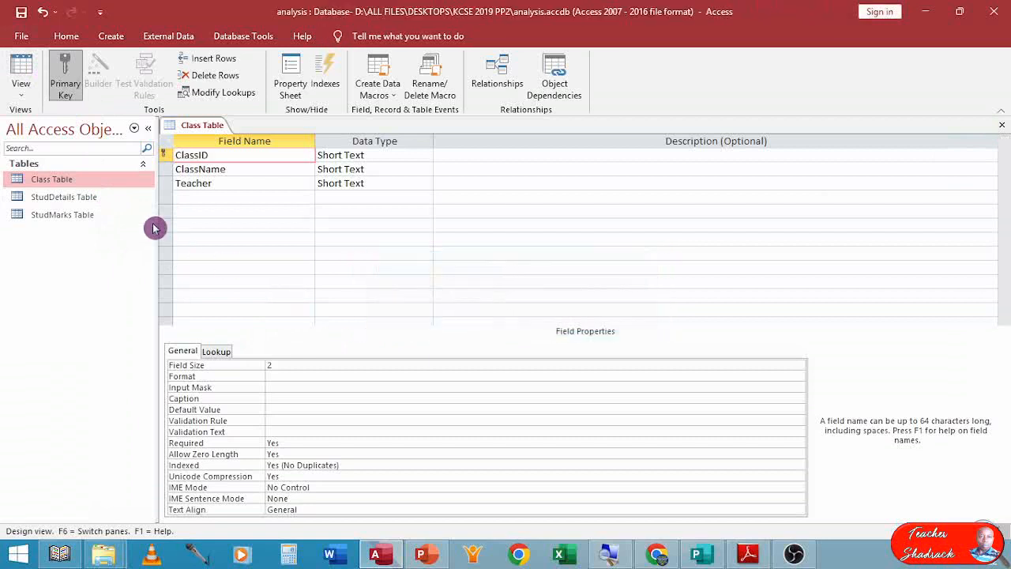
Open StudDetails Table in Design view and make AdNo the primary key.
click(93, 204)
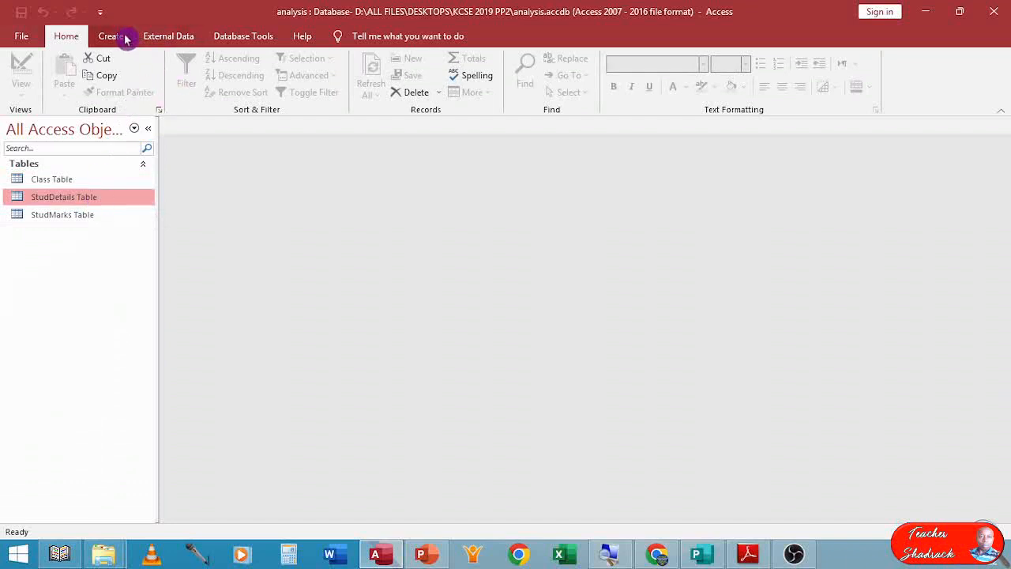
right_click(98, 201)
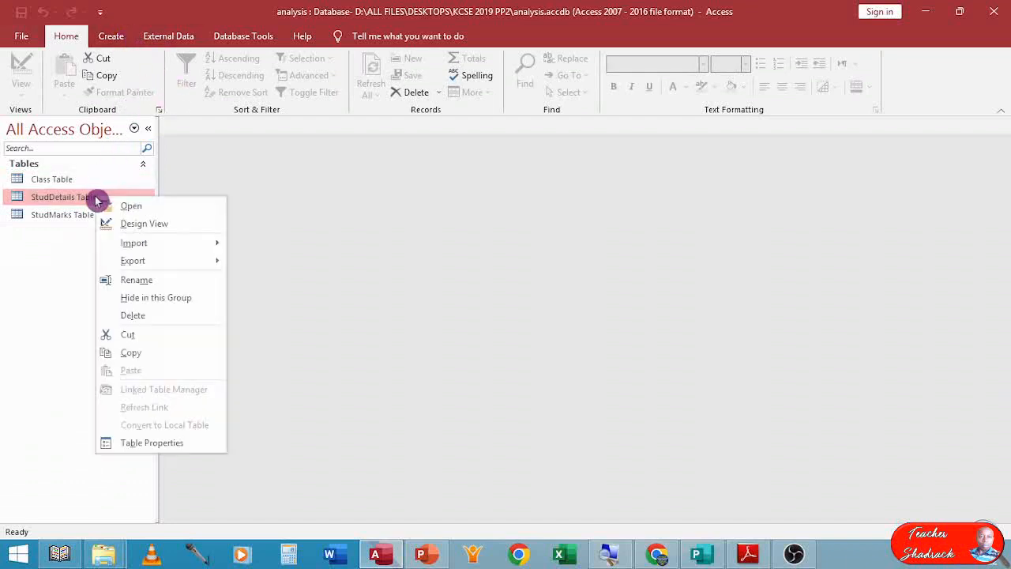
click(140, 221)
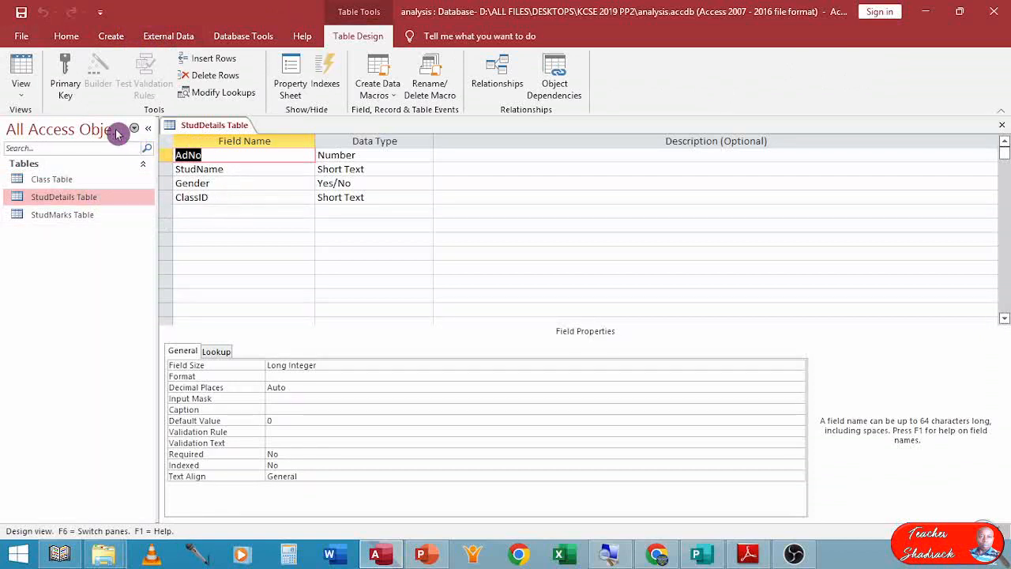
click(66, 78)
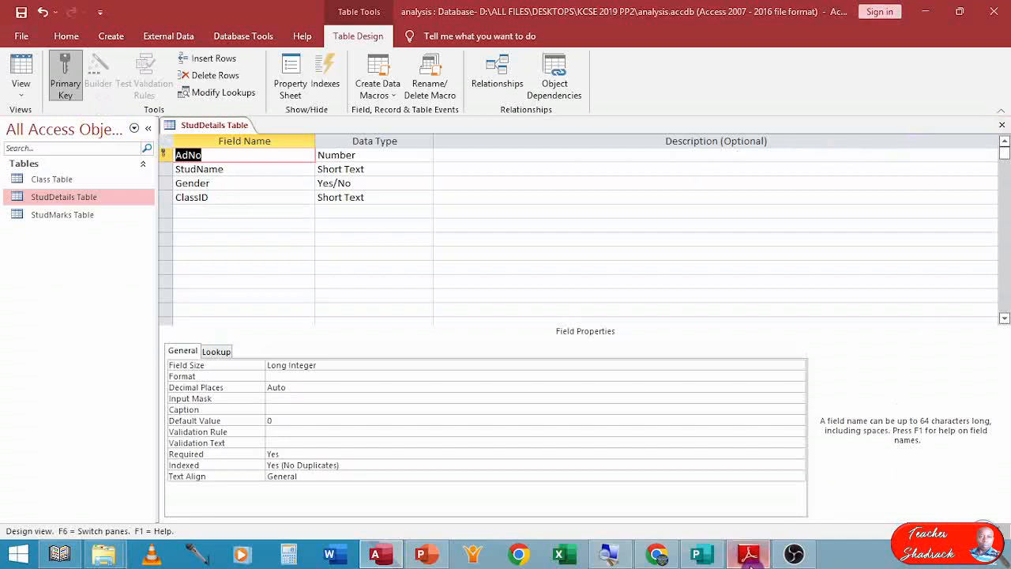
Review the exam paper's data tables for Class, StudDetails and StudMarks in the PDF.
click(748, 553)
scroll(482, 300, down, 3)
scroll(501, 353, down, 20)
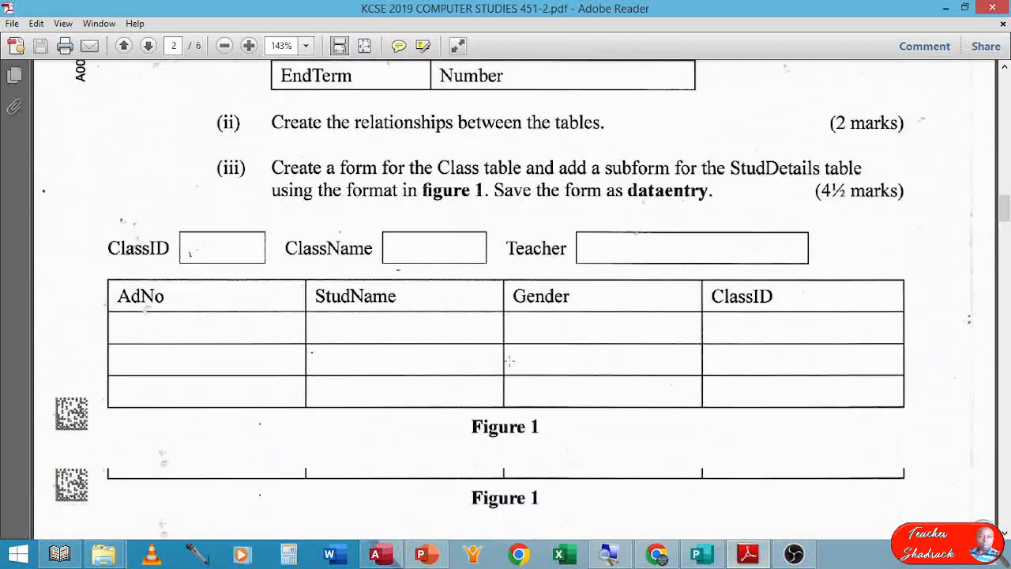
scroll(510, 356, down, 3)
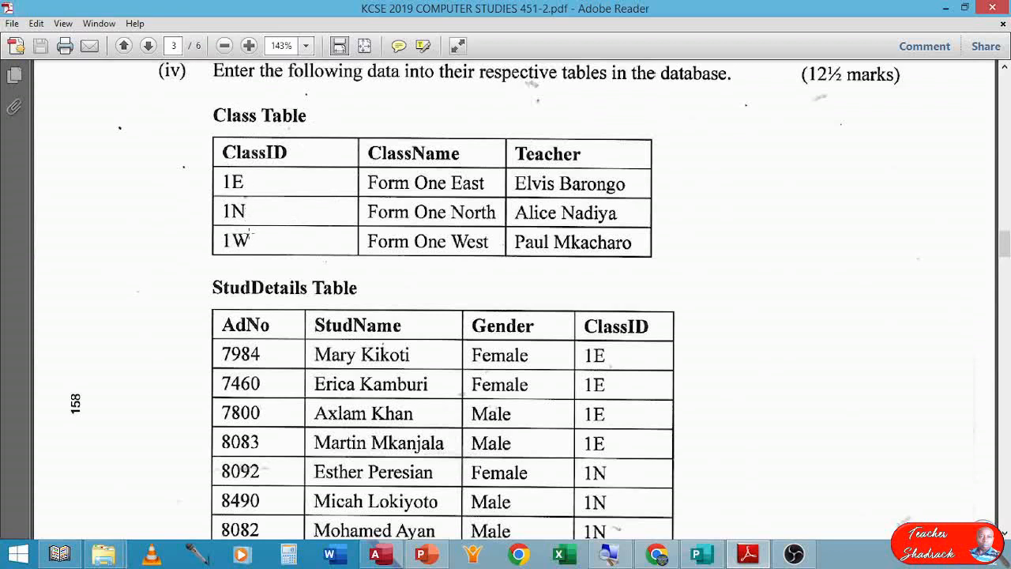
scroll(387, 178, down, 3)
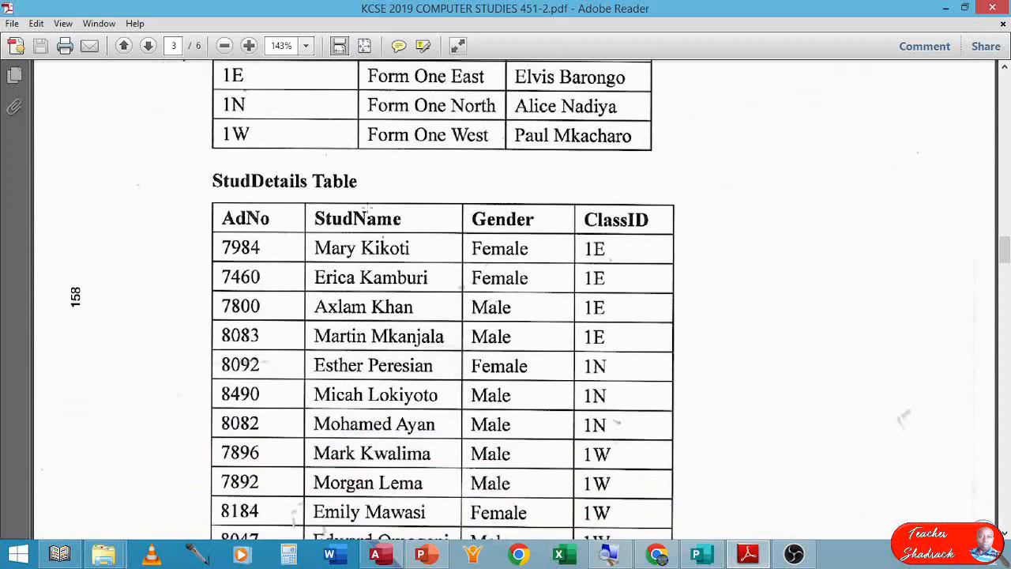
scroll(244, 166, down, 1)
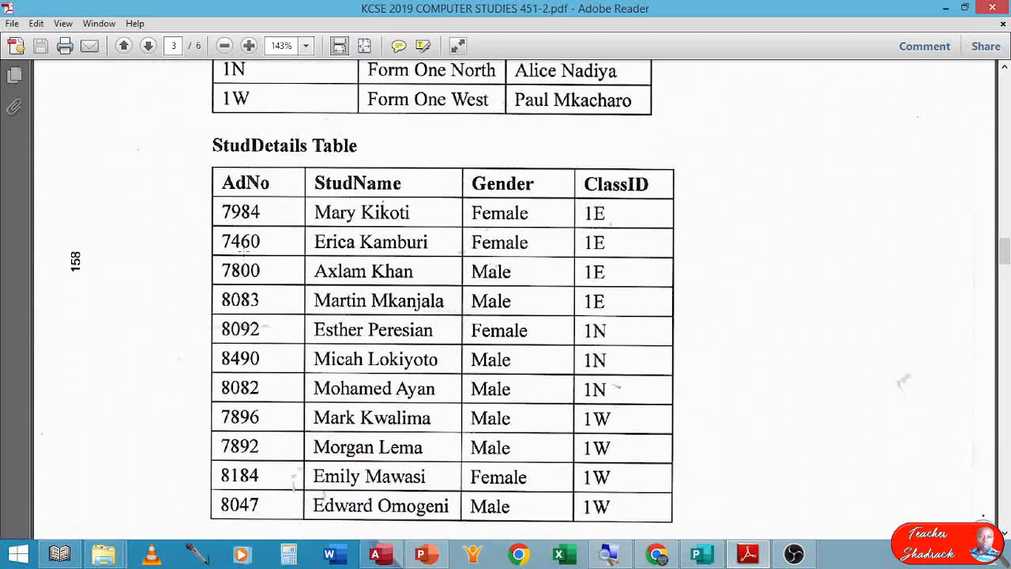
scroll(310, 457, down, 9)
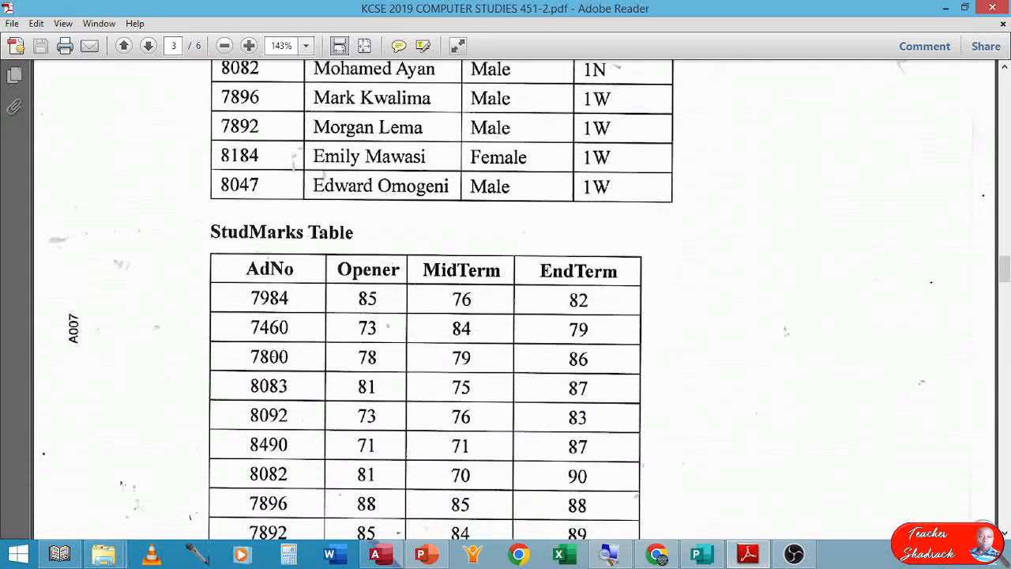
scroll(443, 300, down, 5)
scroll(442, 301, up, 12)
scroll(470, 316, up, 14)
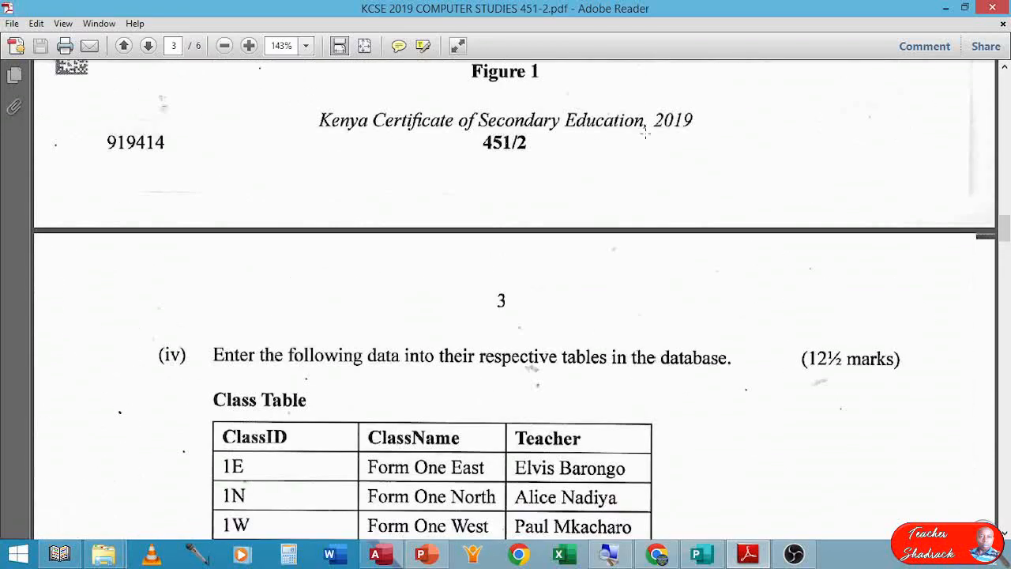
Return to the database, then save and close the StudDetails Table design.
click(381, 554)
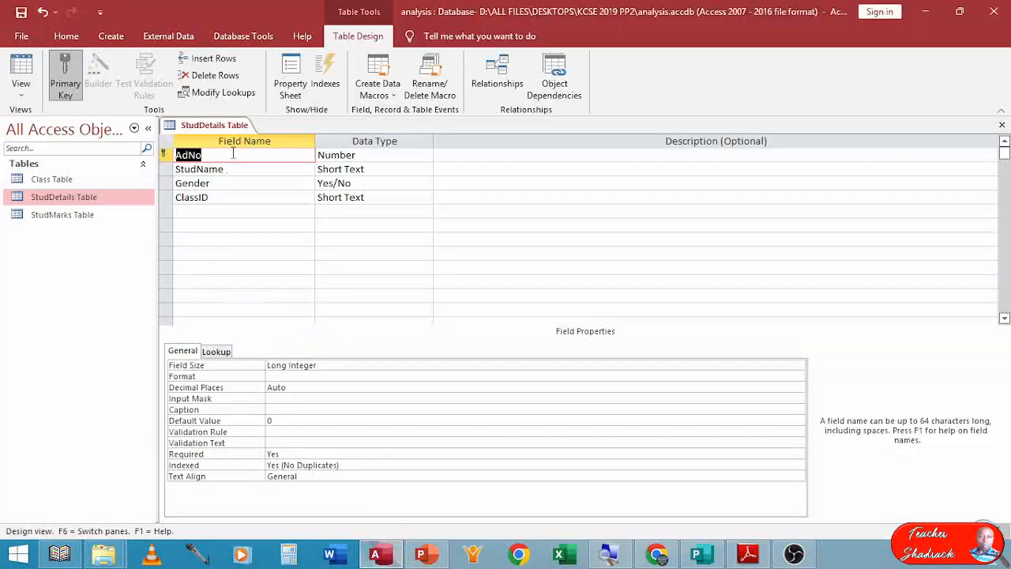
click(1002, 125)
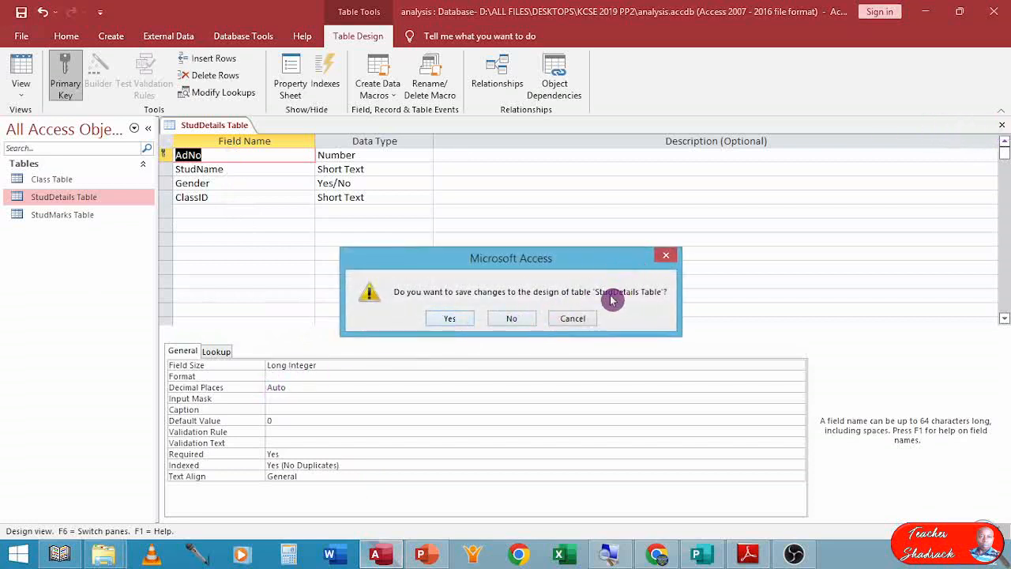
click(587, 319)
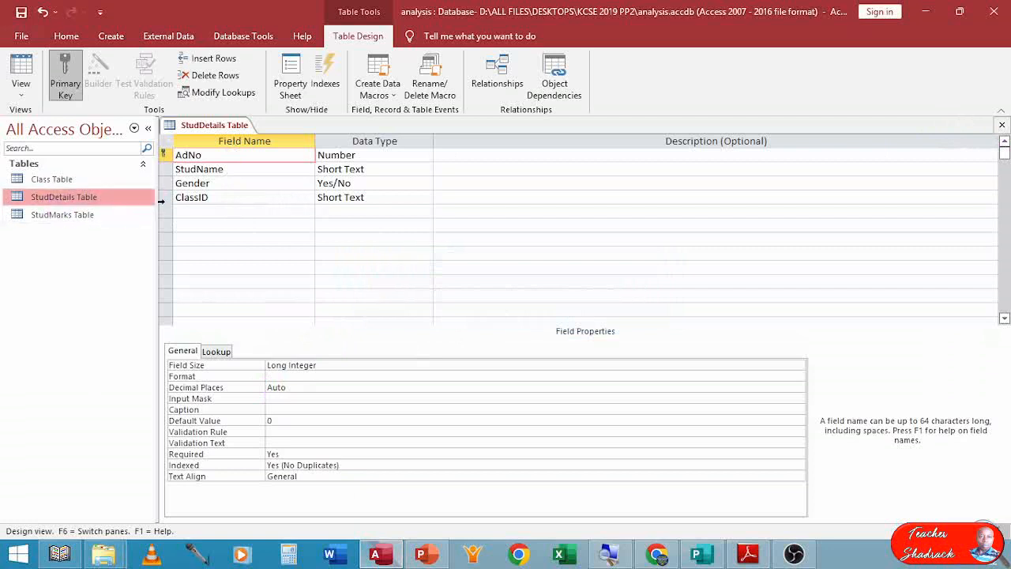
click(218, 198)
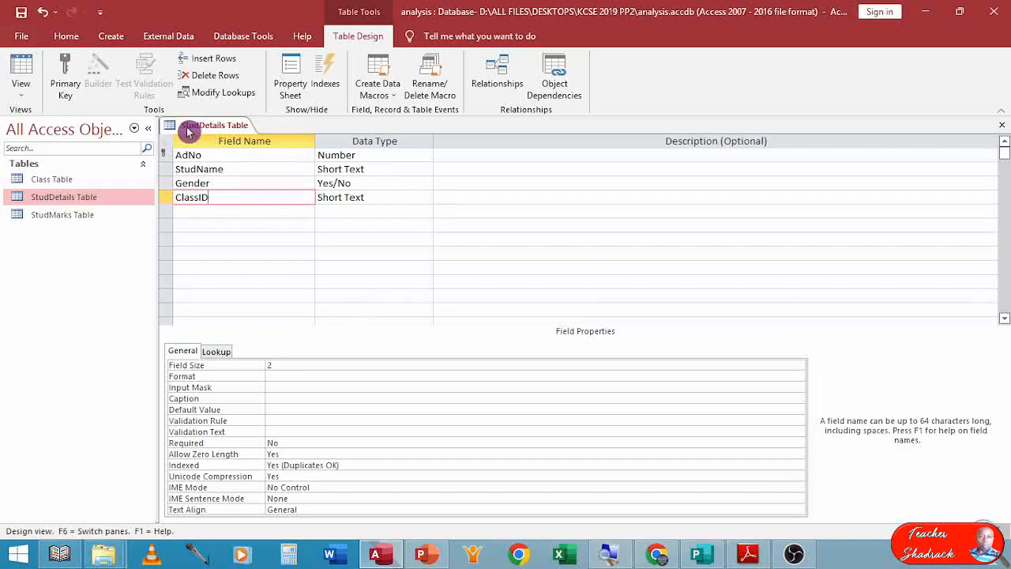
click(1002, 129)
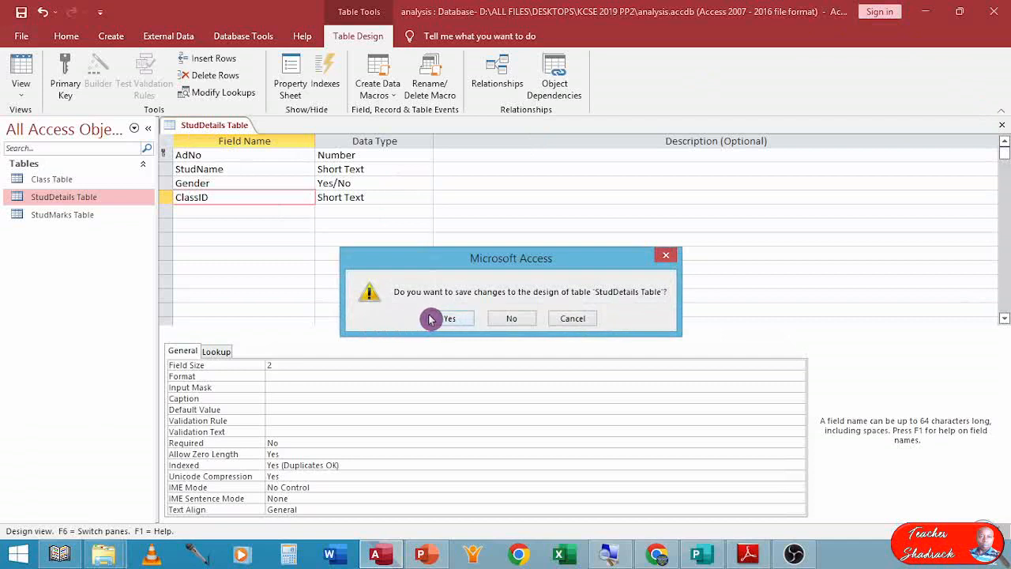
click(425, 319)
Open StudMarks Table in Design view and launch the Lookup Wizard on the AdNo field, taking values from another table.
click(60, 217)
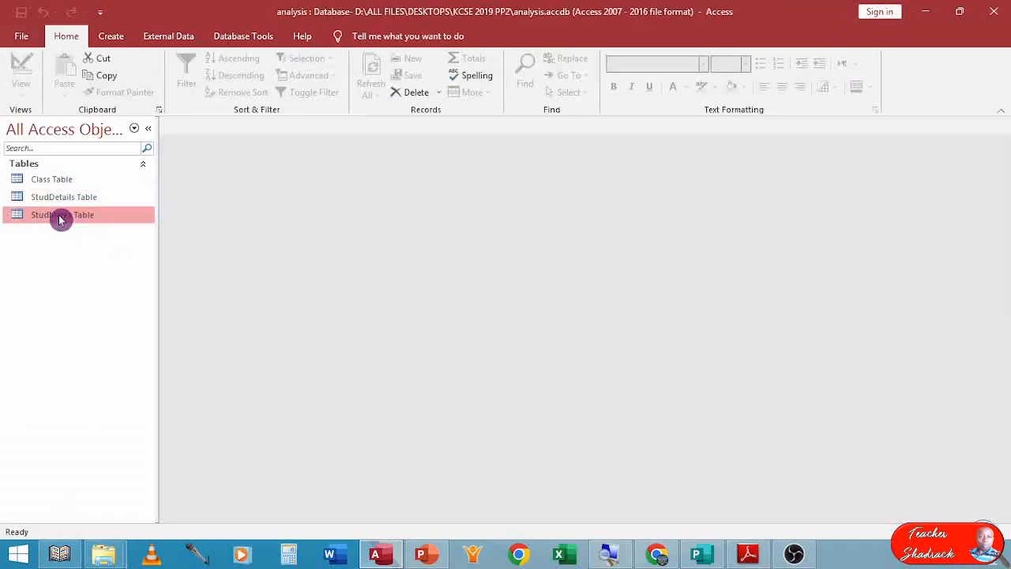
right_click(60, 220)
click(106, 242)
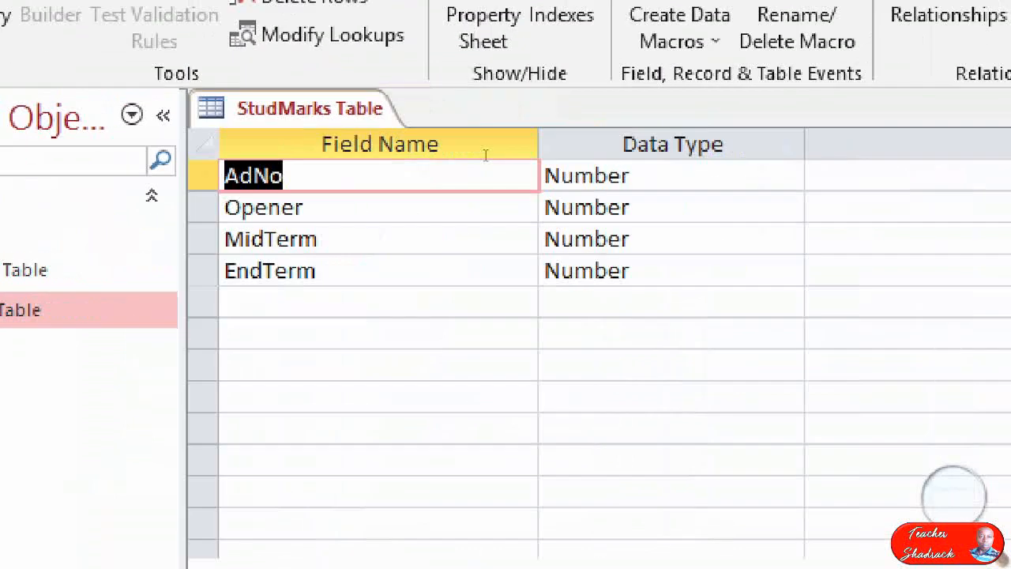
key(Tab)
key(alt+Down)
key(Up)
key(Up)
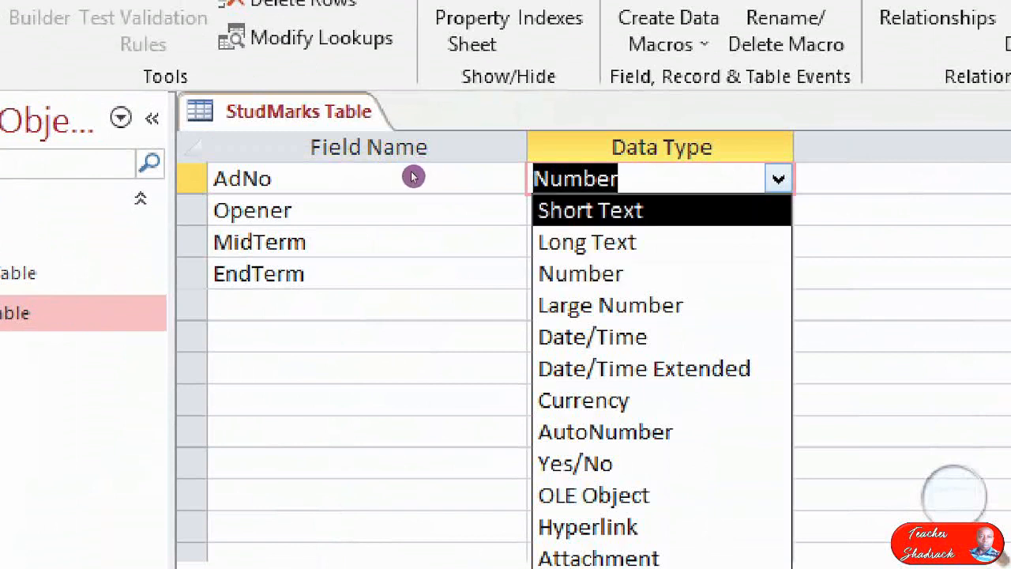
key(Down)
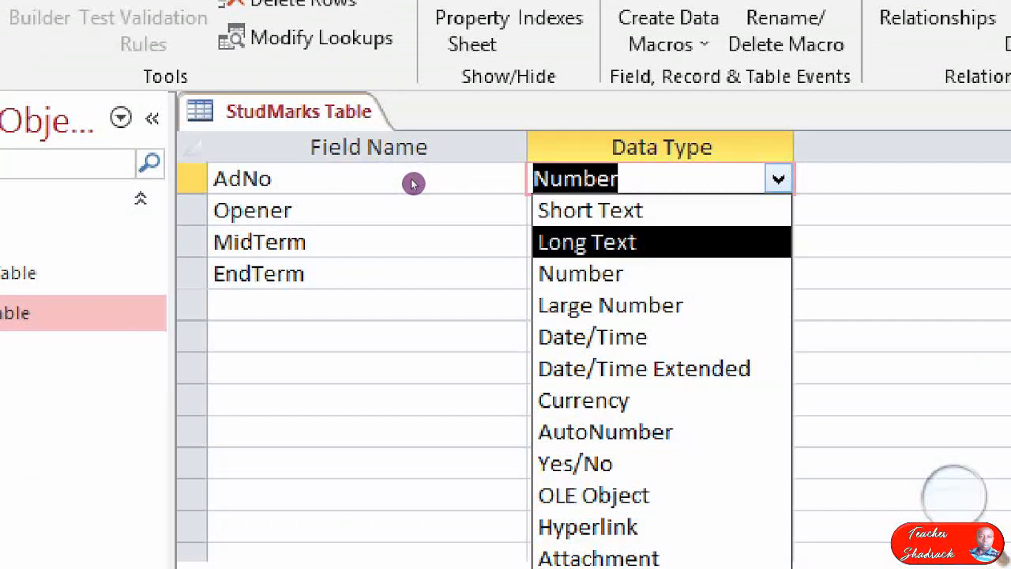
key(Down)
key(Down)
key(Down)
key(Down)
key(Down)
key(Down)
key(Down)
key(Down)
key(Down)
key(Down)
key(Down)
key(Down)
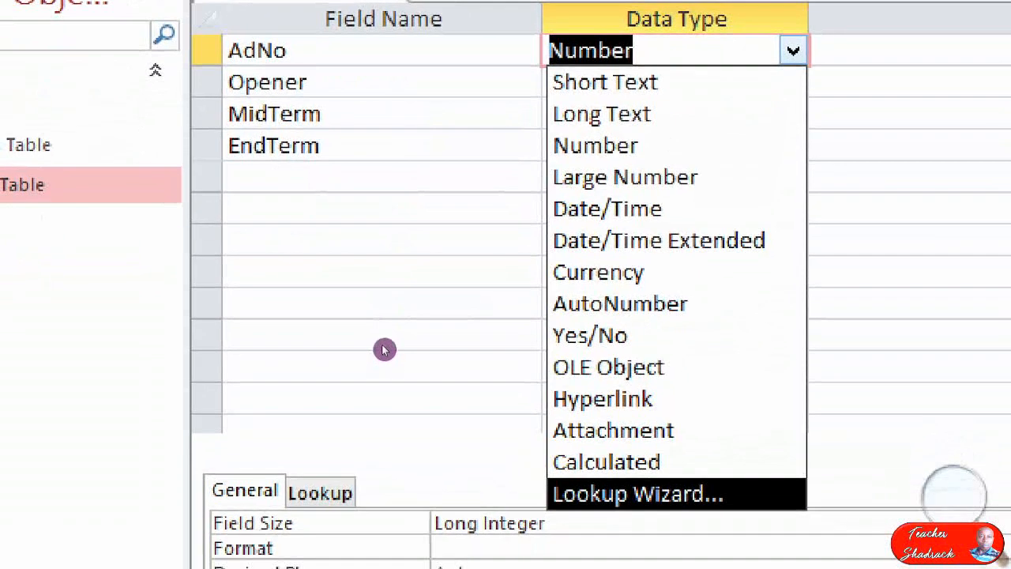
key(Return)
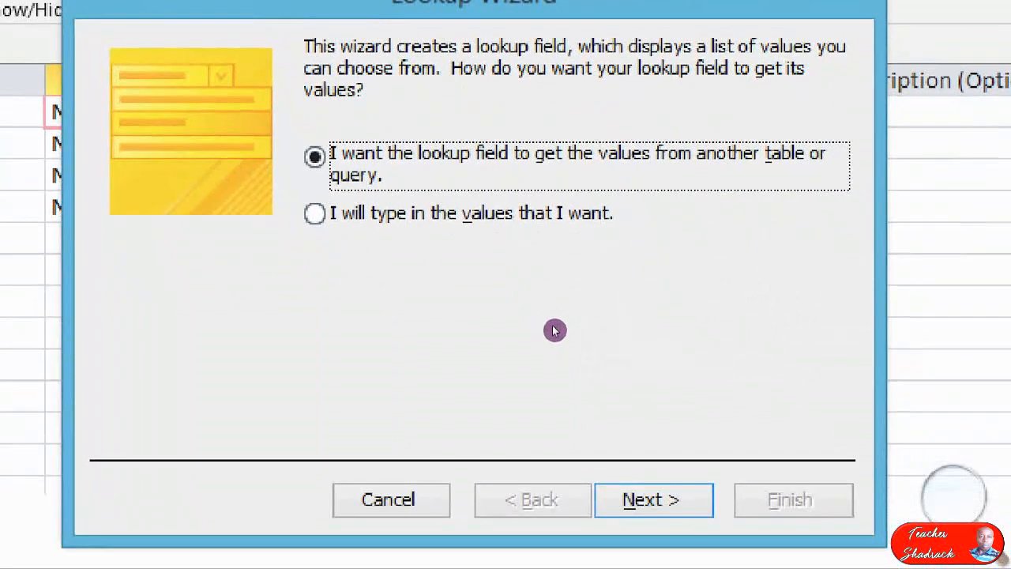
key(Return)
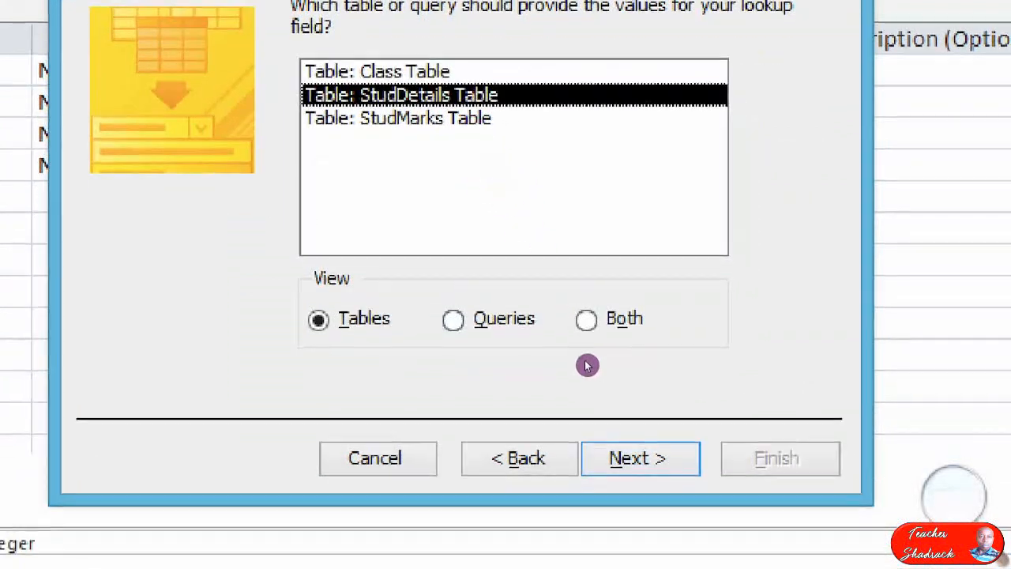
Look up AdNo from StudDetails Table's AdNo field with data integrity enabled, finish the wizard and save the table.
click(655, 500)
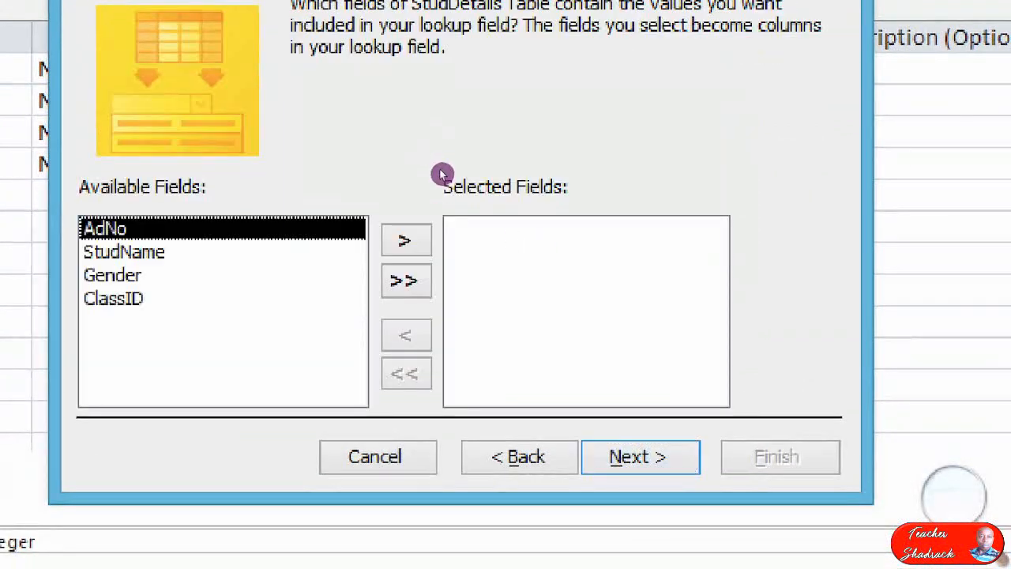
click(407, 240)
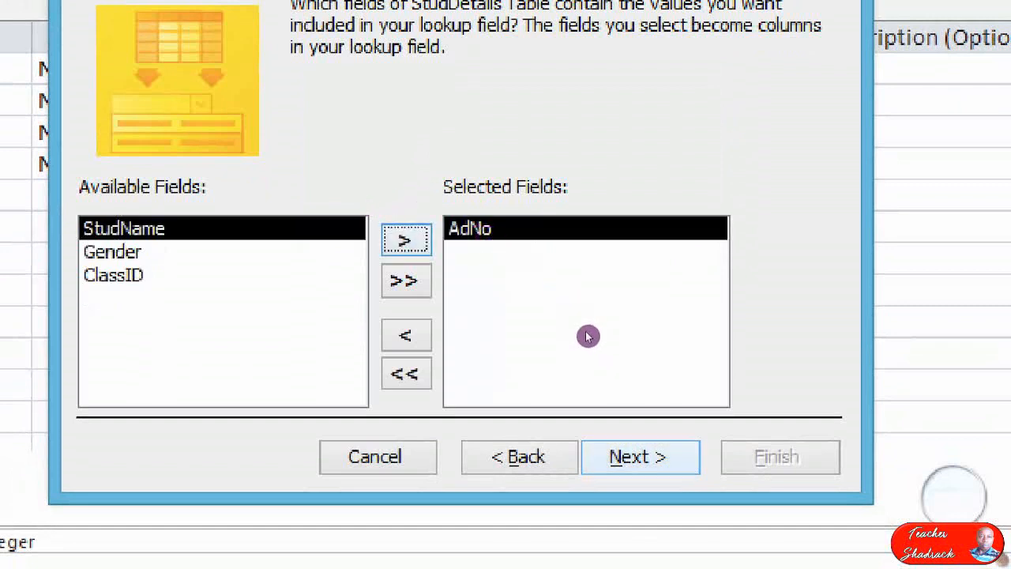
click(640, 457)
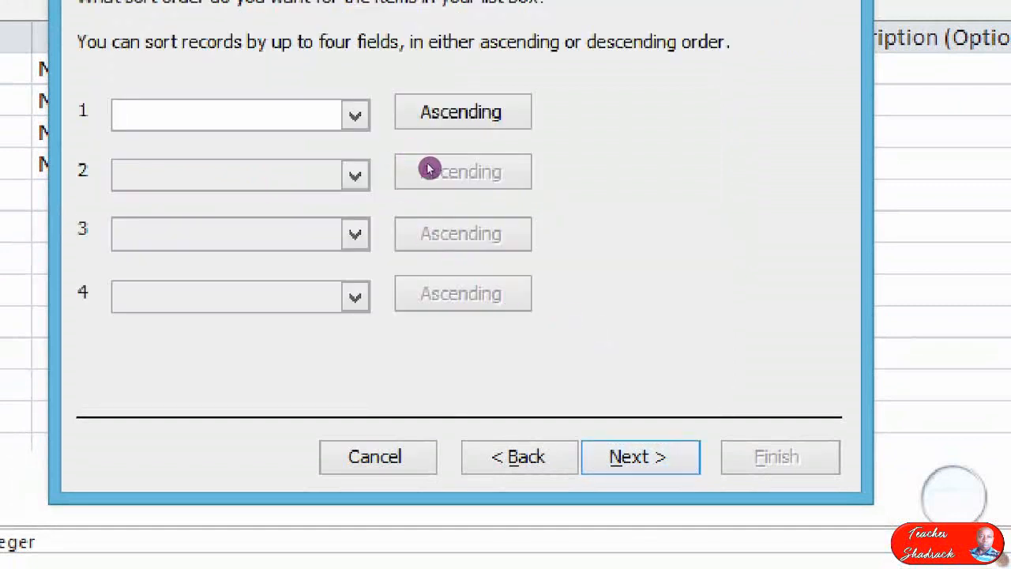
click(641, 456)
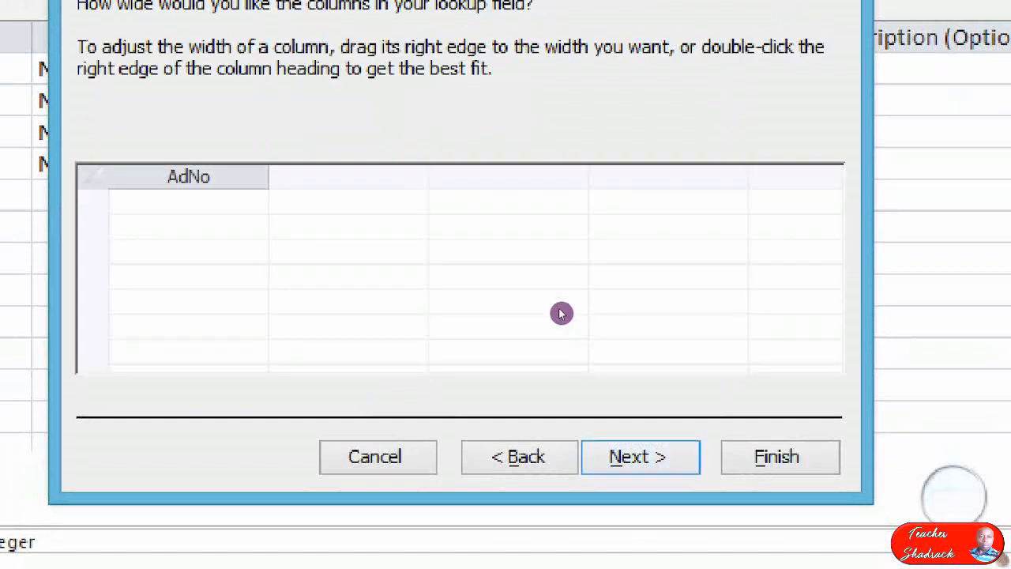
click(640, 456)
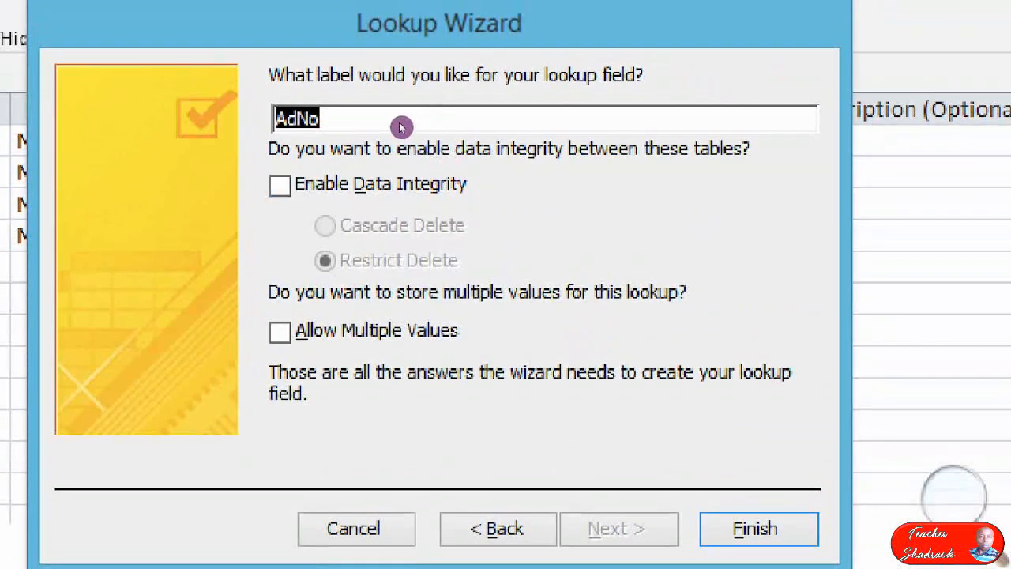
click(435, 188)
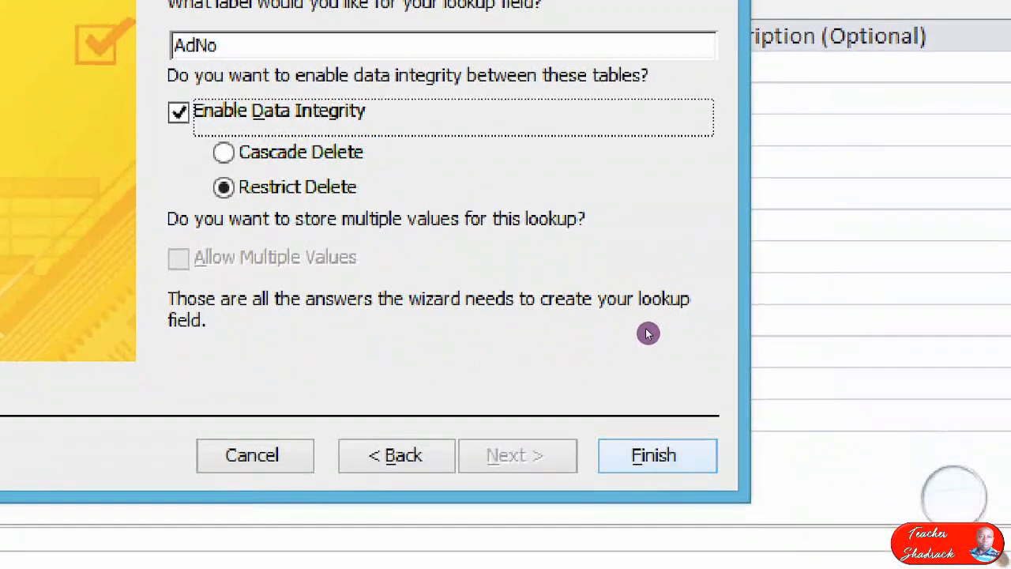
click(755, 529)
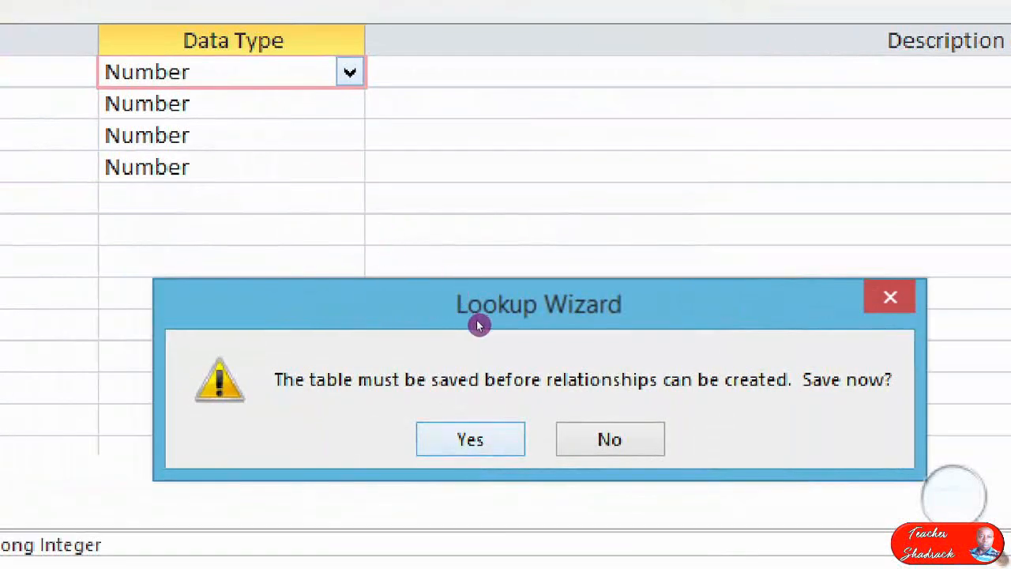
key(Return)
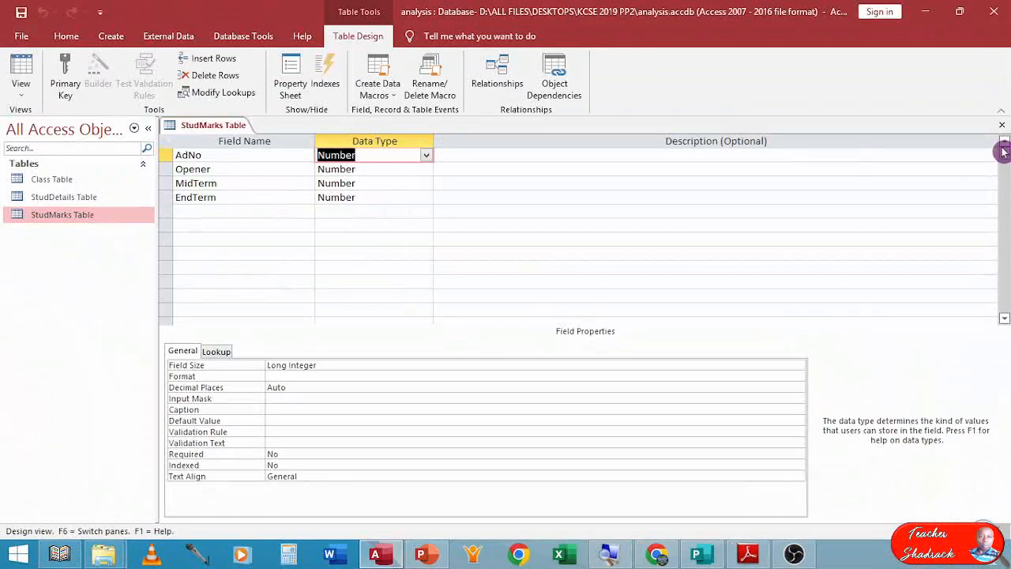
Close the StudMarks Table design and open the Relationships window.
click(1004, 128)
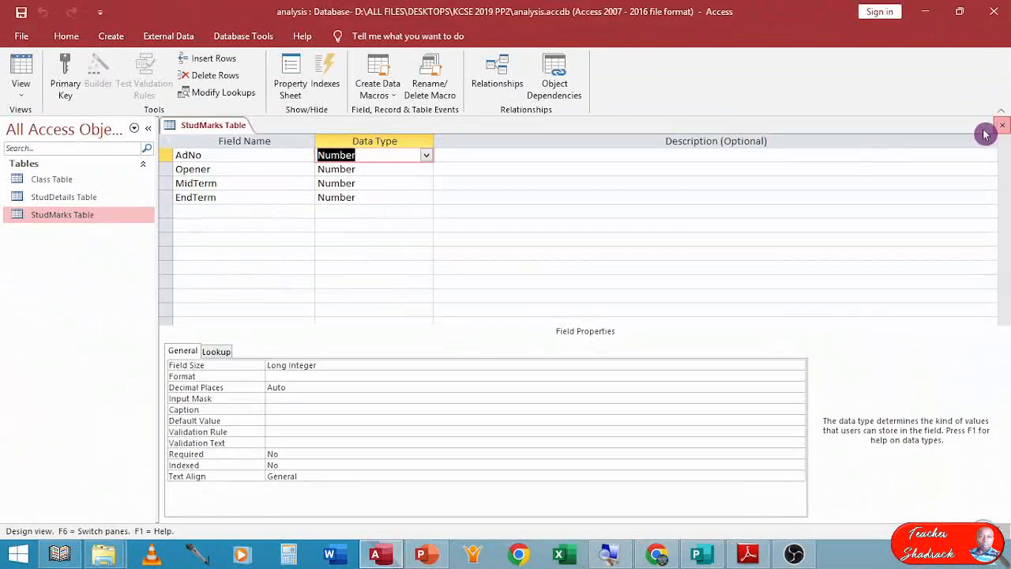
click(37, 197)
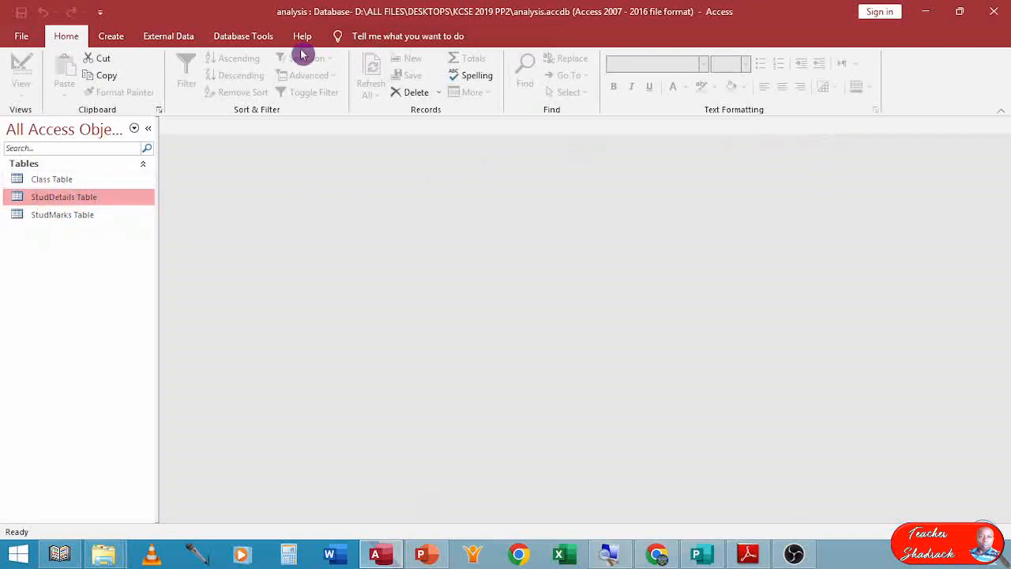
click(63, 179)
click(65, 197)
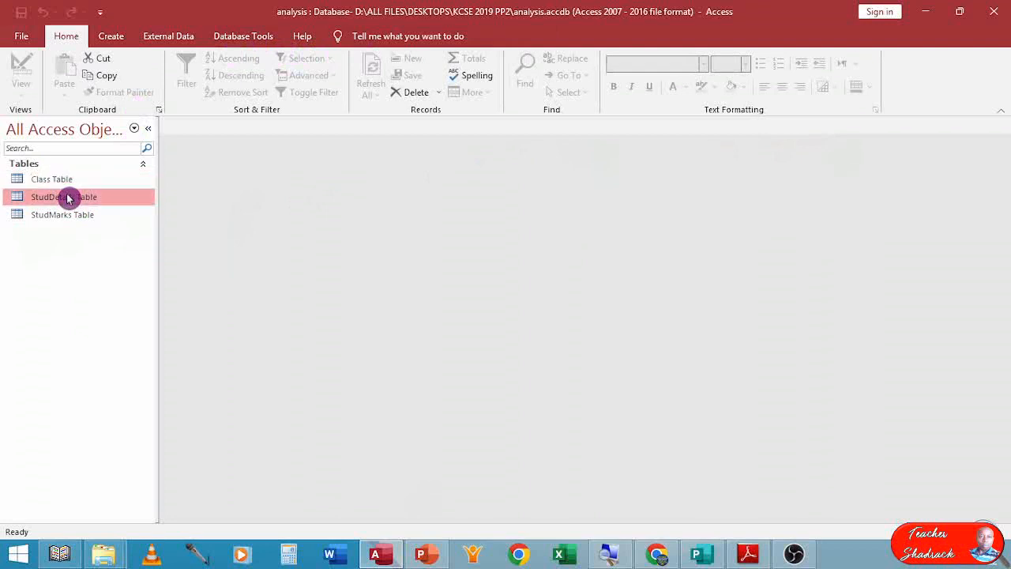
click(220, 41)
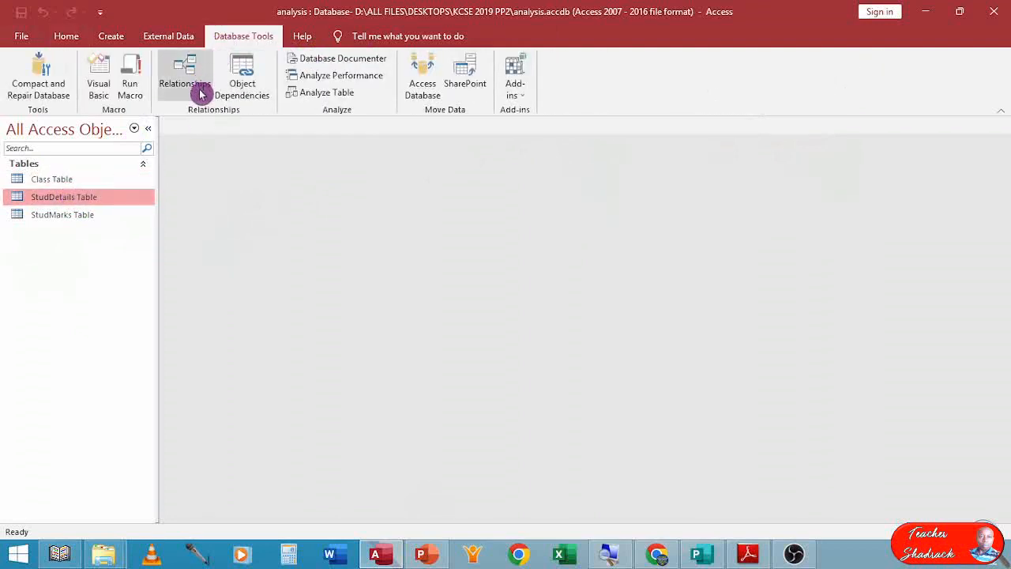
click(184, 71)
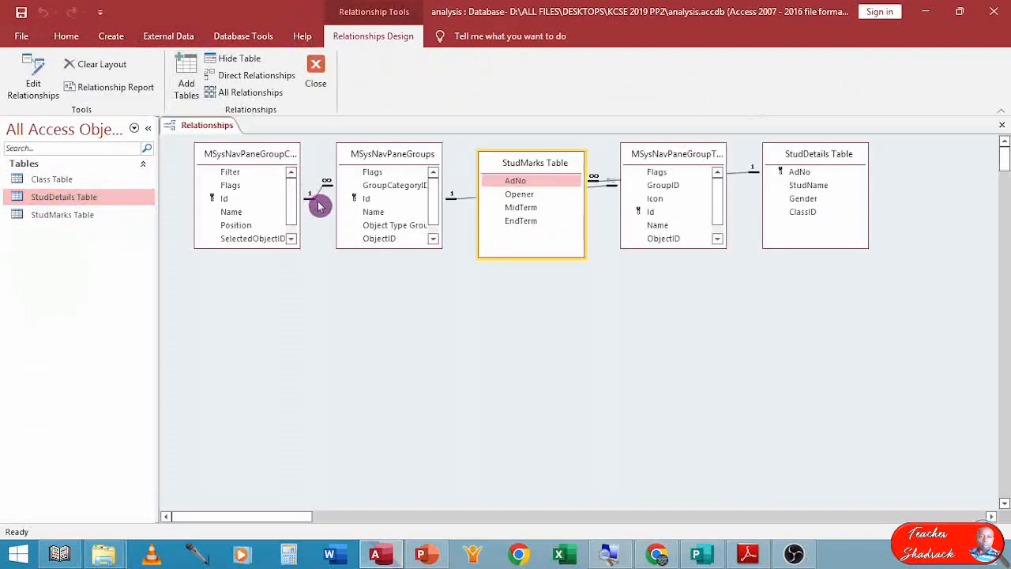
Rearrange the Relationships layout, placing StudMarks Table beside StudDetails Table and moving the system tables aside.
click(535, 180)
drag(421, 156, 551, 308)
drag(269, 170, 535, 327)
drag(794, 158, 646, 296)
click(526, 335)
drag(525, 337, 520, 302)
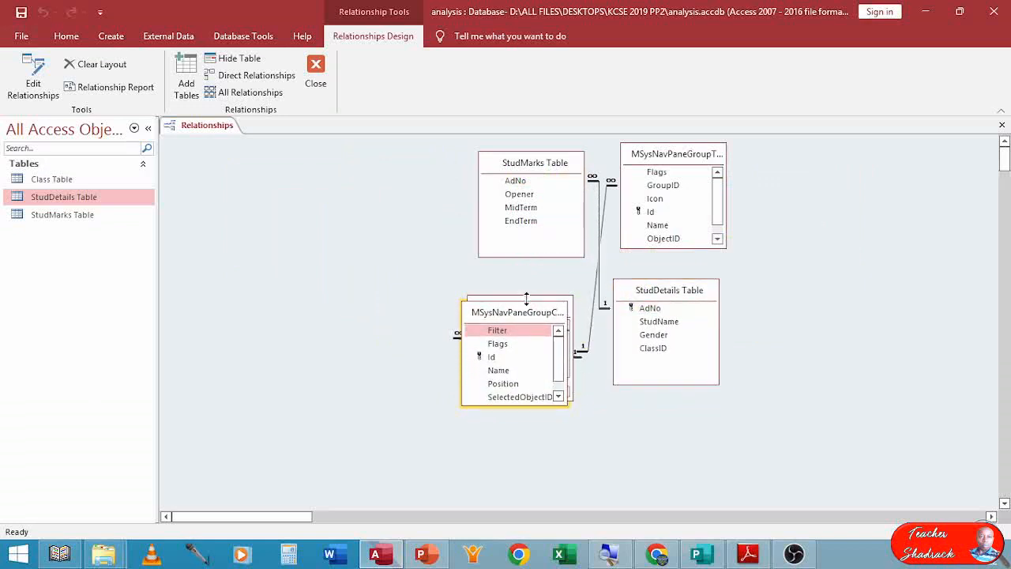
drag(656, 156, 516, 324)
drag(530, 169, 348, 175)
drag(667, 292, 517, 168)
right_click(631, 177)
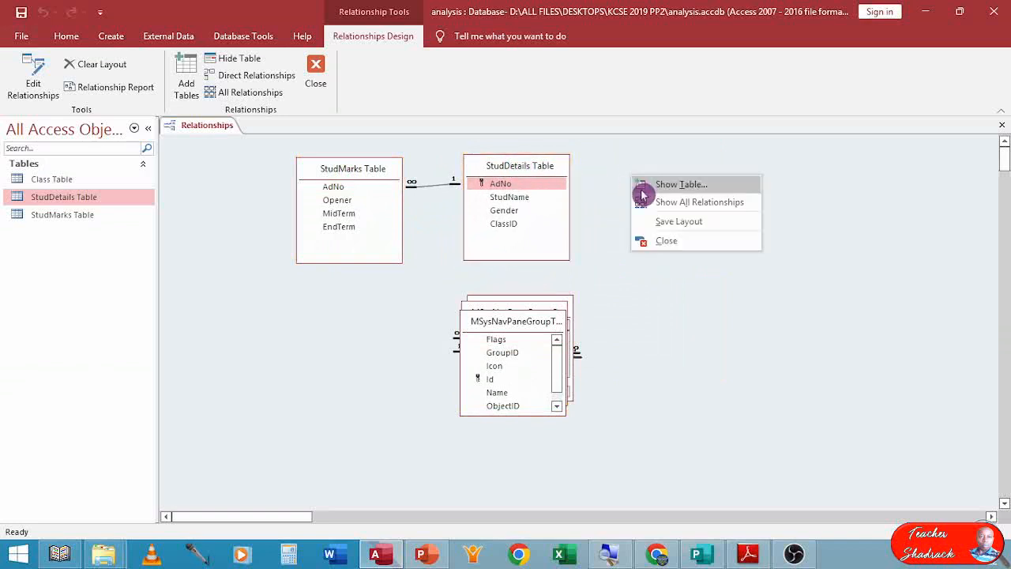
click(674, 187)
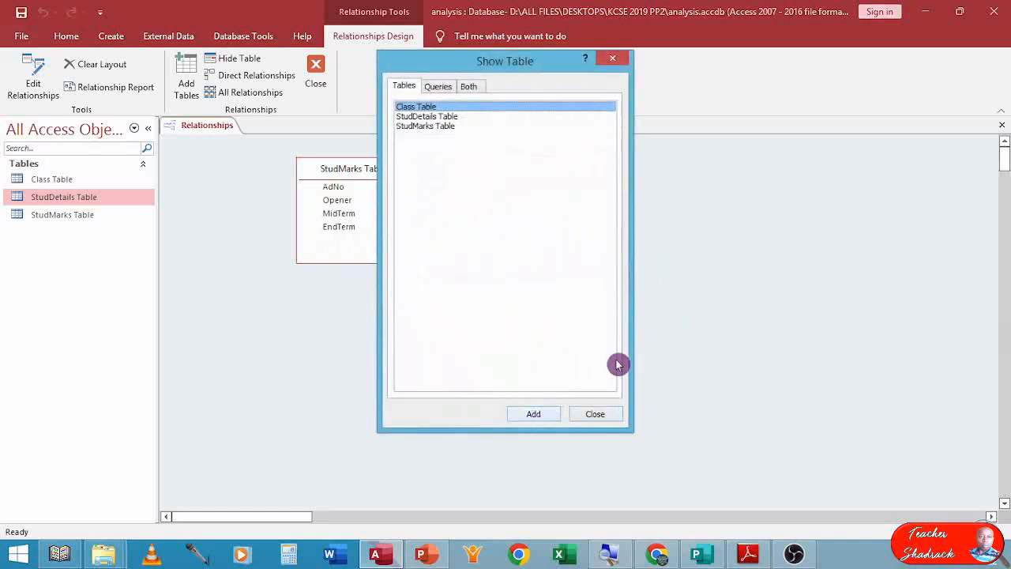
click(607, 60)
Add Class Table to the Relationships window.
right_click(688, 234)
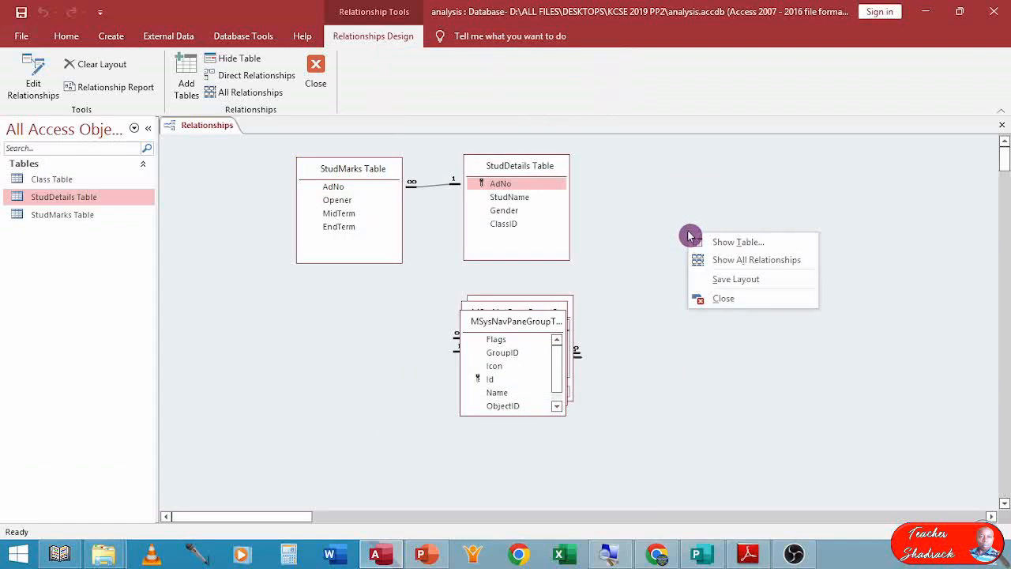
click(738, 242)
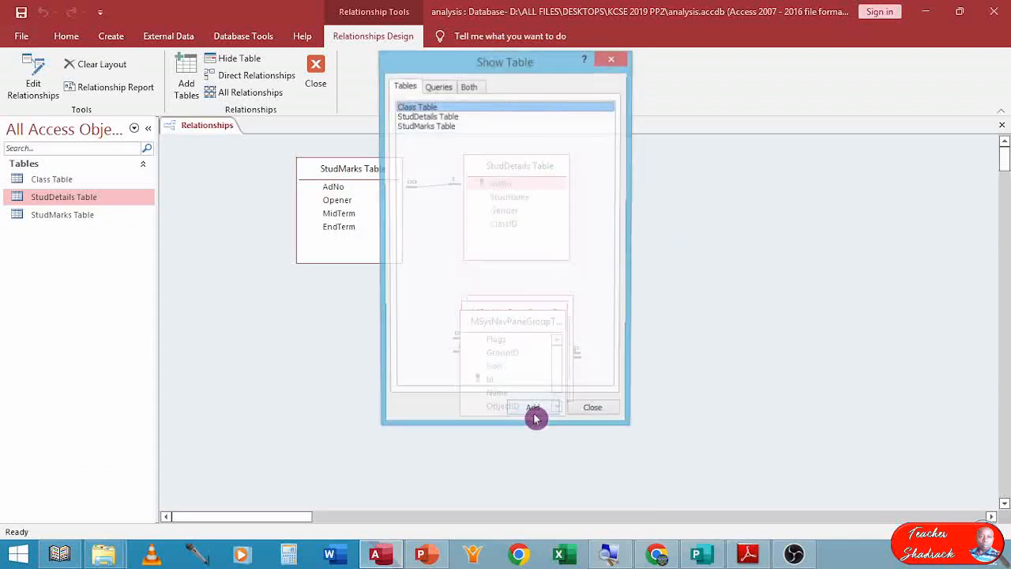
drag(453, 66, 415, 284)
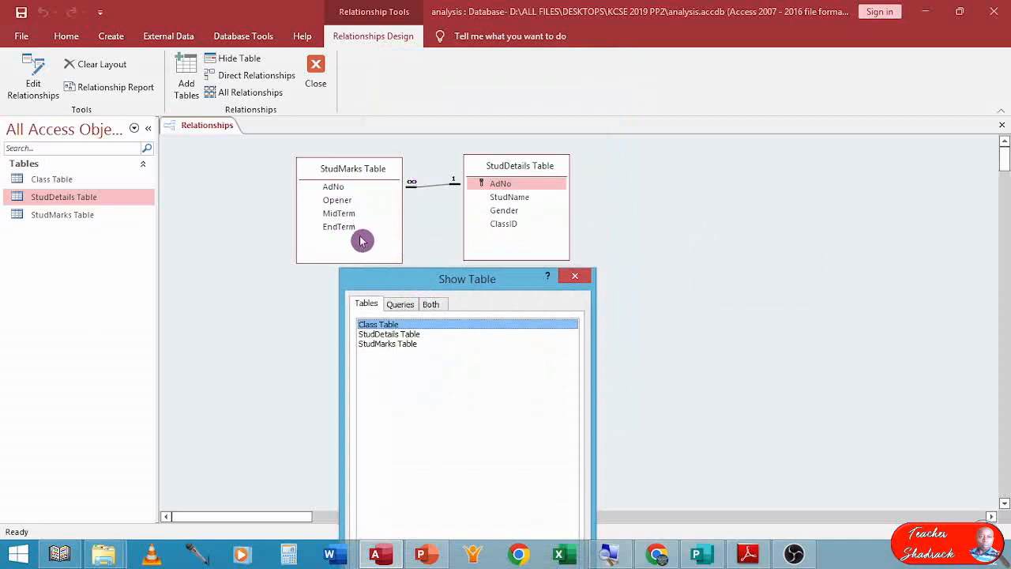
double_click(381, 325)
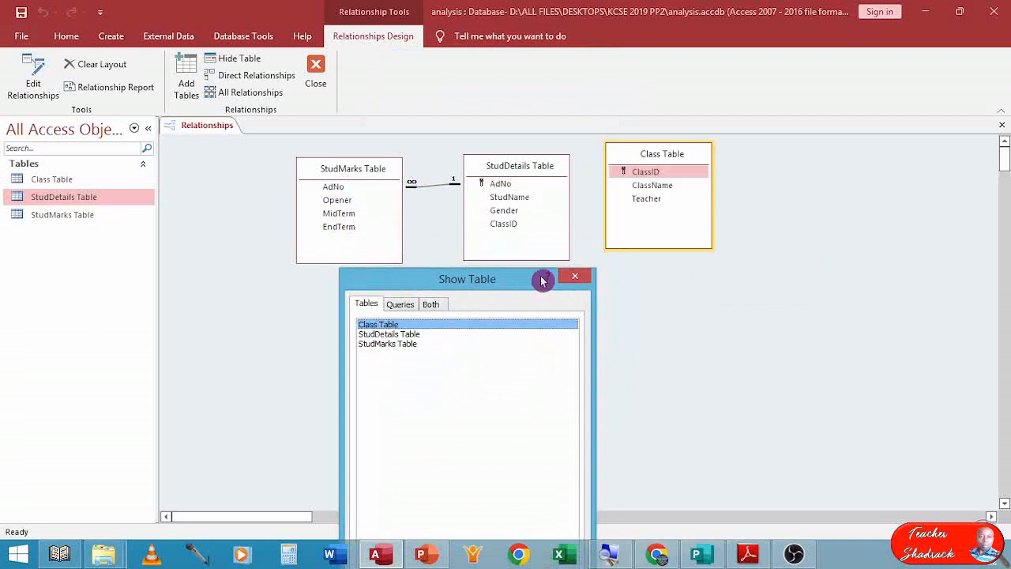
click(575, 276)
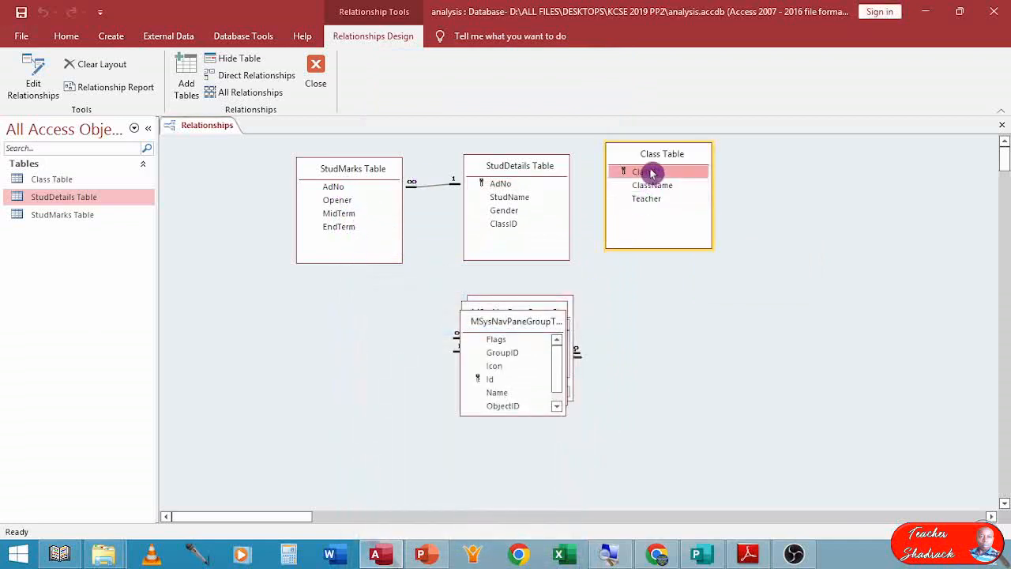
Relate Class Table's ClassID to StudDetails Table's ClassID, enforcing referential integrity with cascading updates.
drag(652, 173, 548, 217)
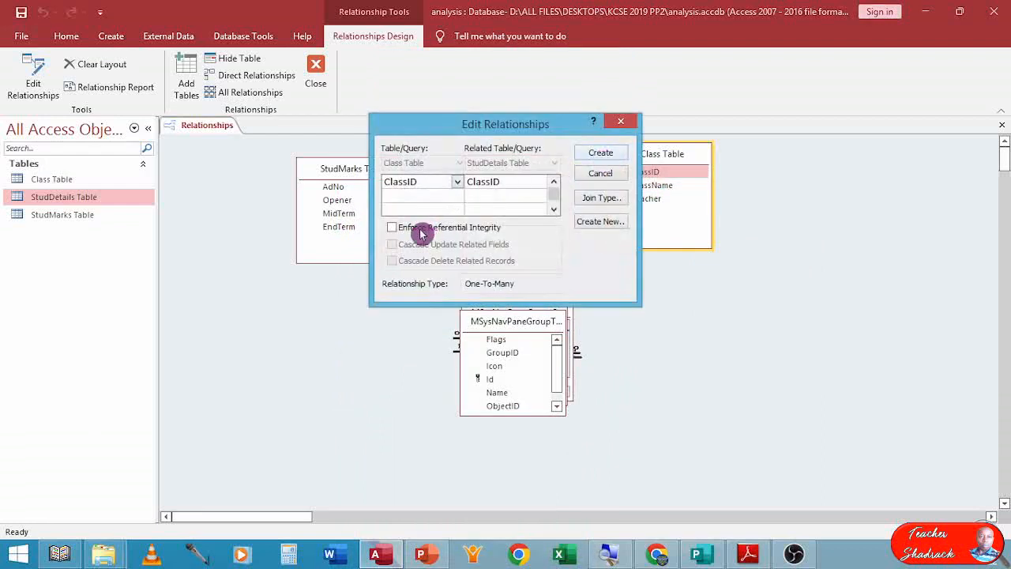
click(395, 228)
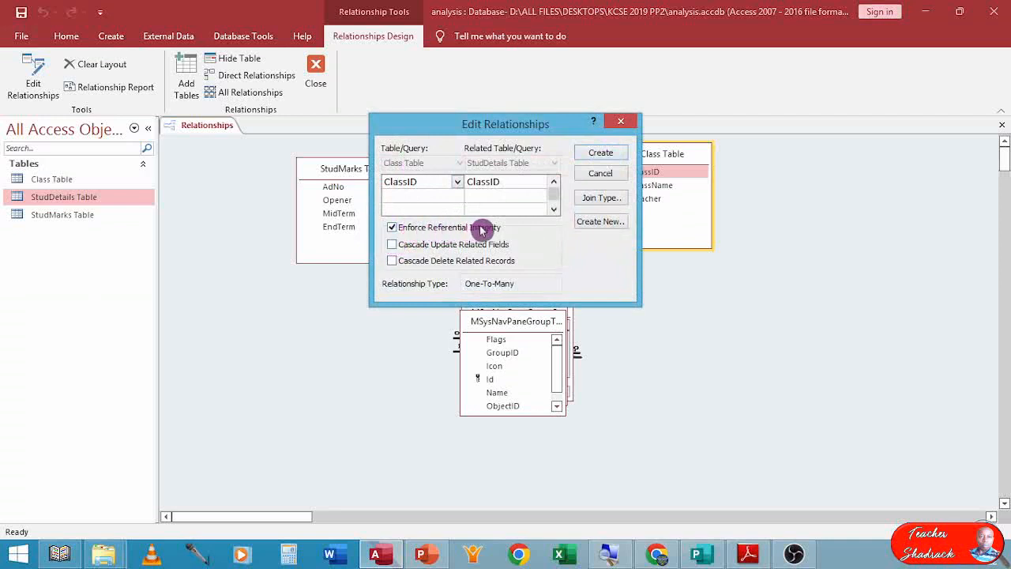
click(392, 245)
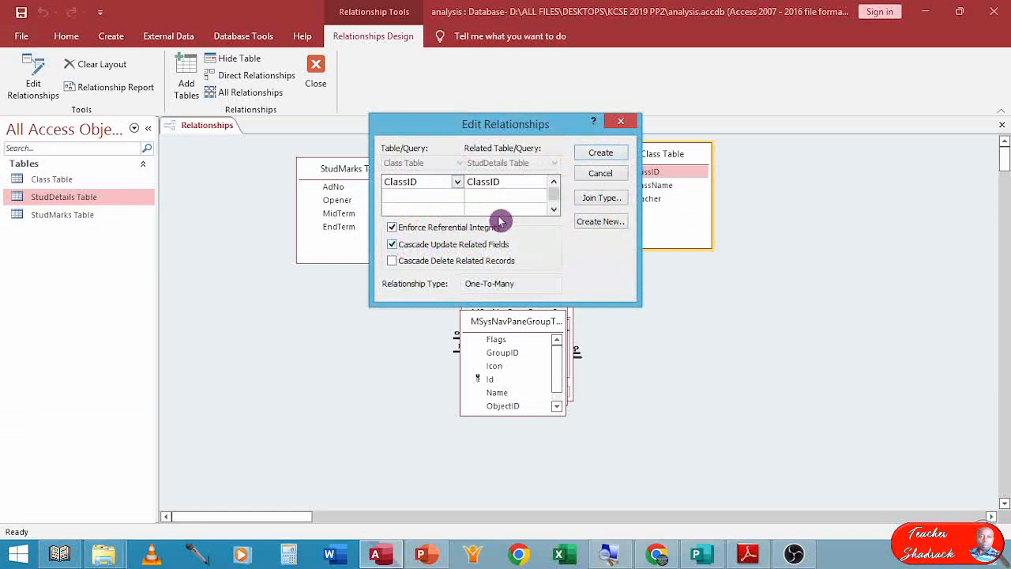
click(598, 153)
Arrange the three tables in a row, then close the Relationships window saving its layout.
drag(655, 156, 709, 143)
drag(553, 165, 574, 152)
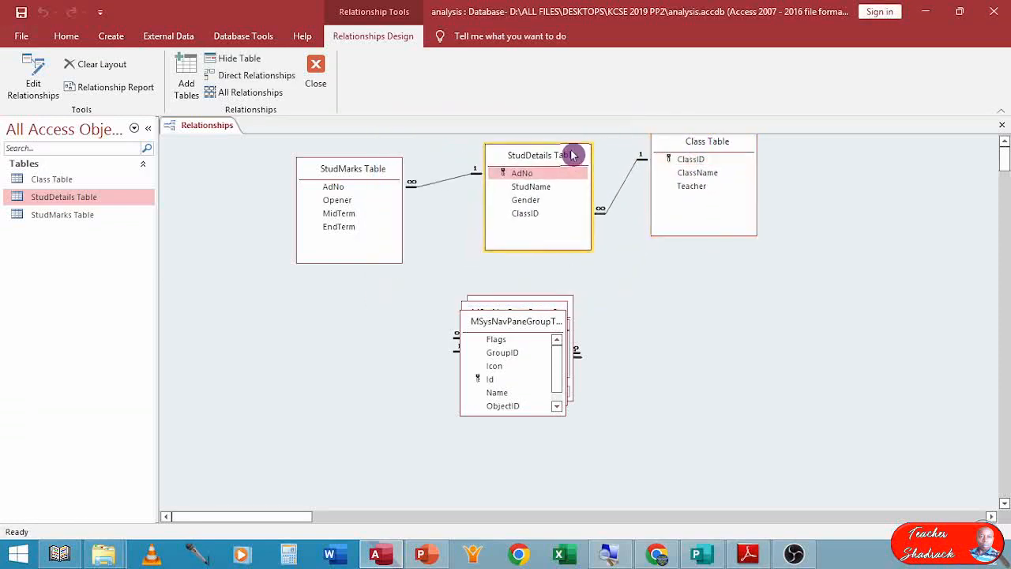
drag(382, 169, 404, 152)
mouse_move(530, 156)
mouse_down()
mouse_move(508, 151)
mouse_move(548, 152)
mouse_up()
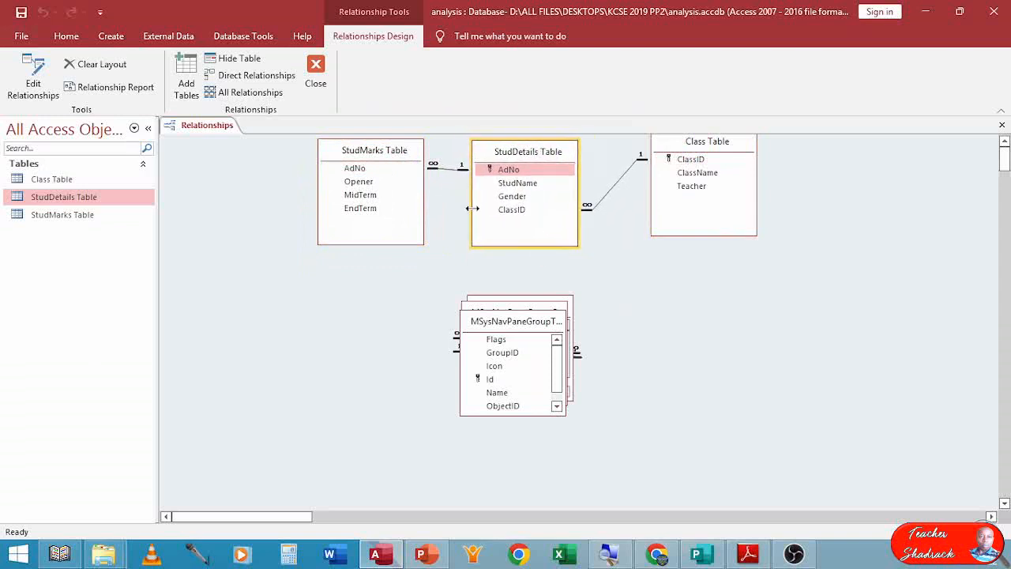
click(1002, 126)
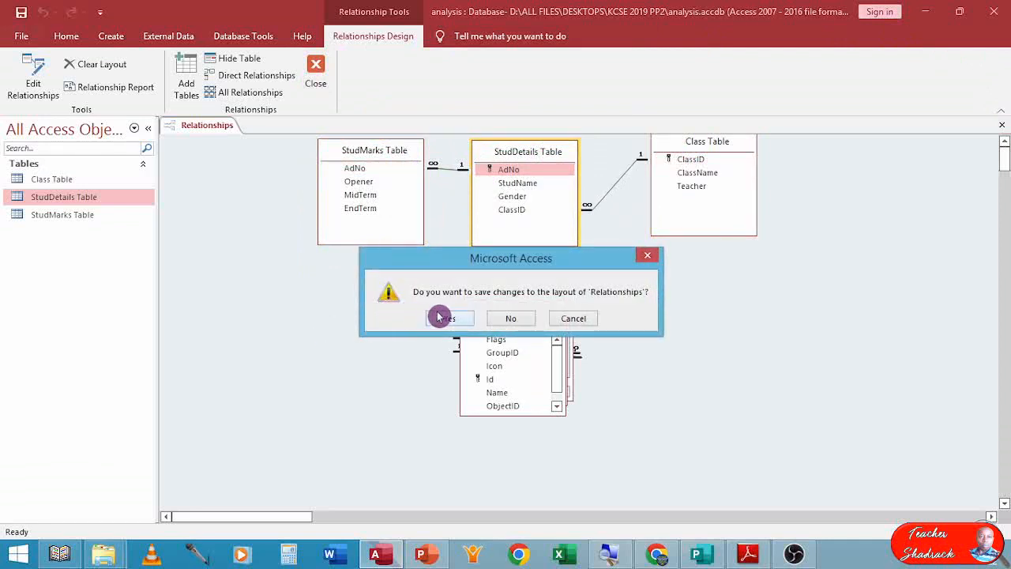
click(436, 318)
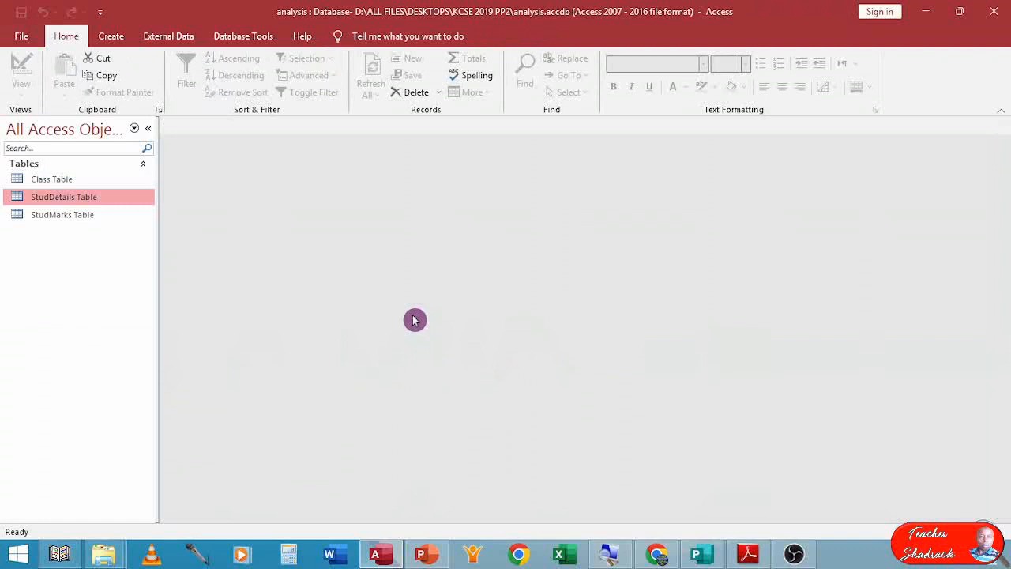
Switch to the exam PDF and read the question on creating the dataentry form with a subform, then return to the database.
click(749, 555)
scroll(428, 342, down, 10)
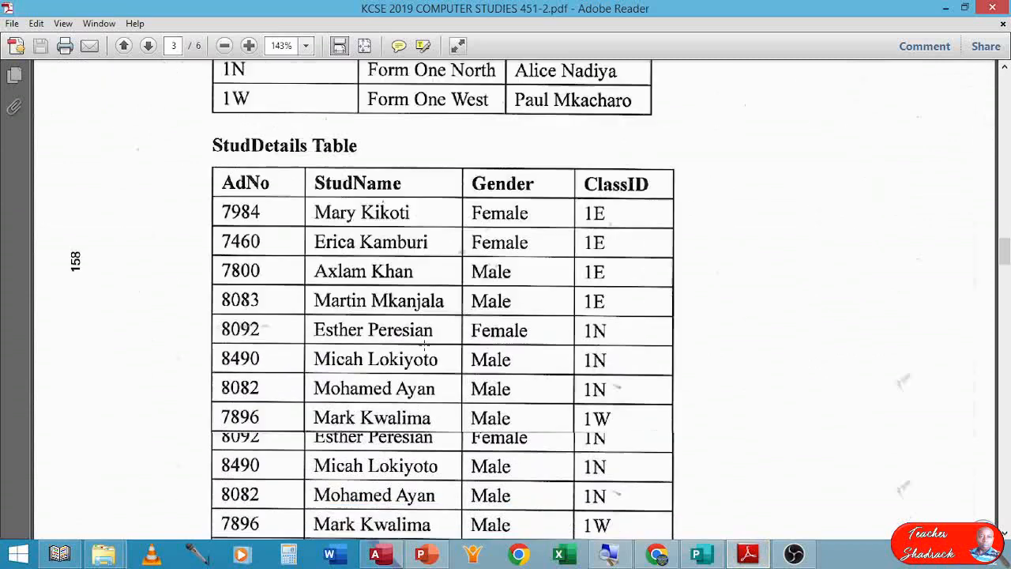
scroll(428, 343, down, 8)
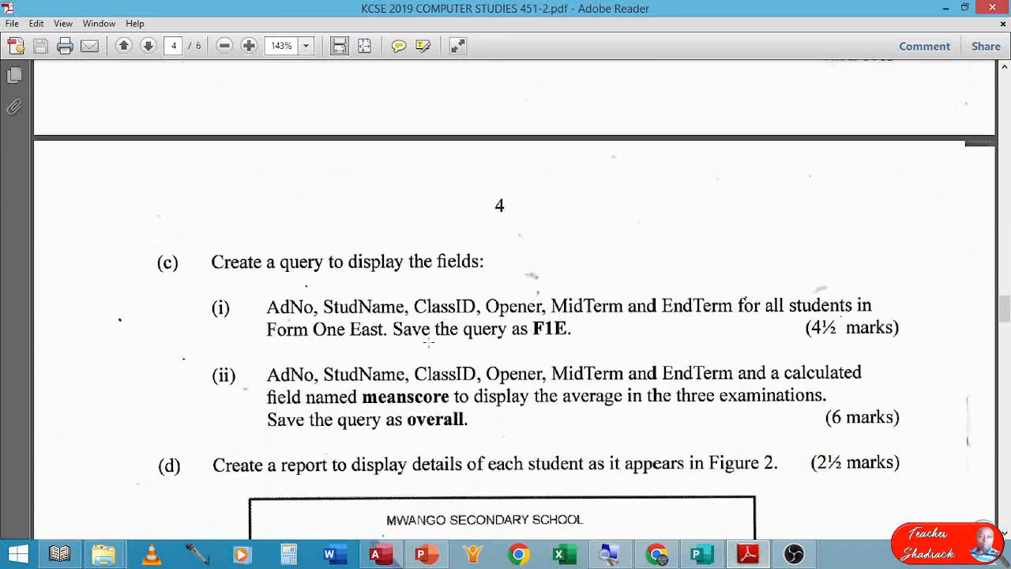
scroll(428, 343, up, 10)
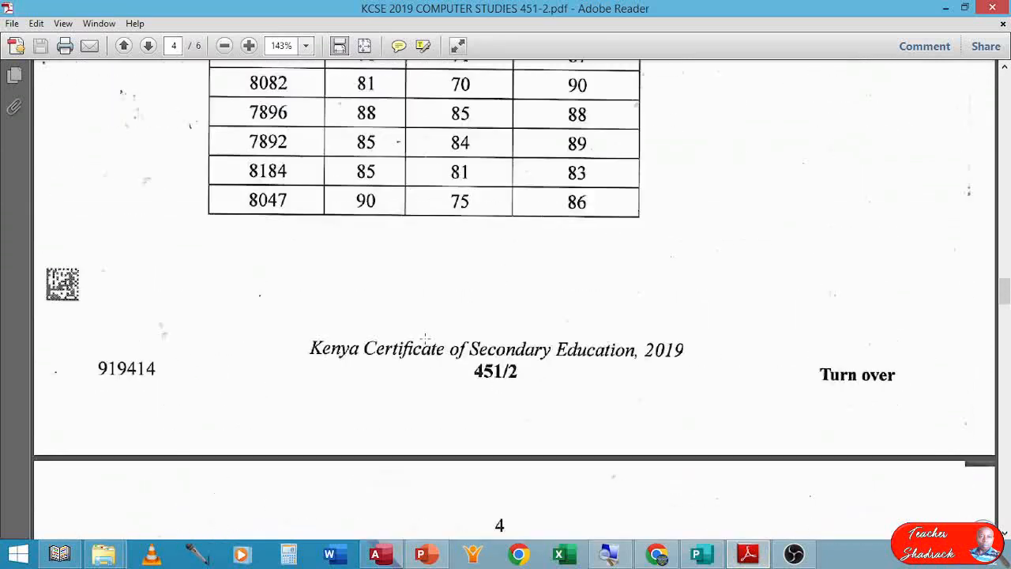
scroll(425, 338, up, 12)
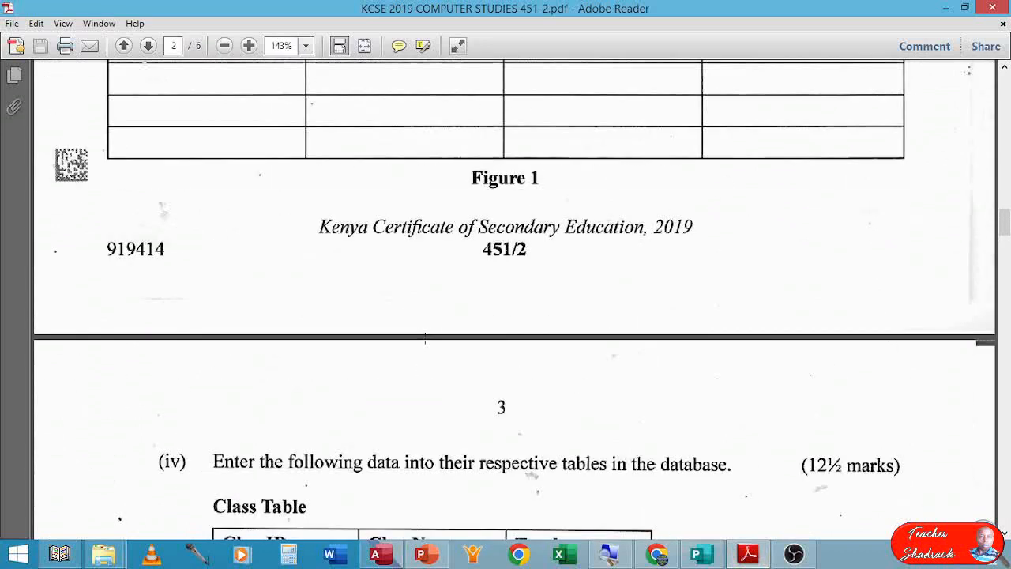
scroll(425, 338, up, 1)
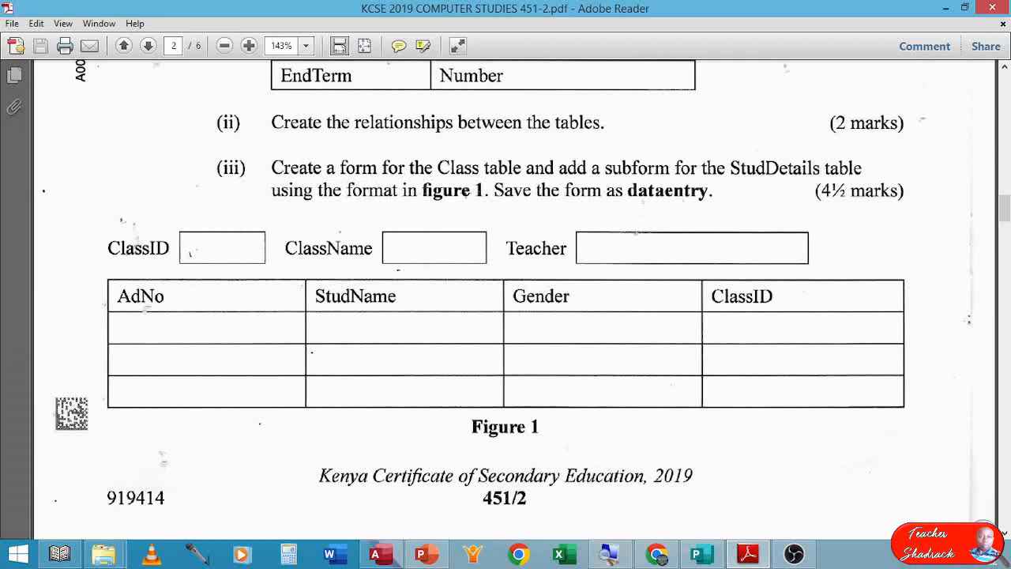
key(alt+Tab)
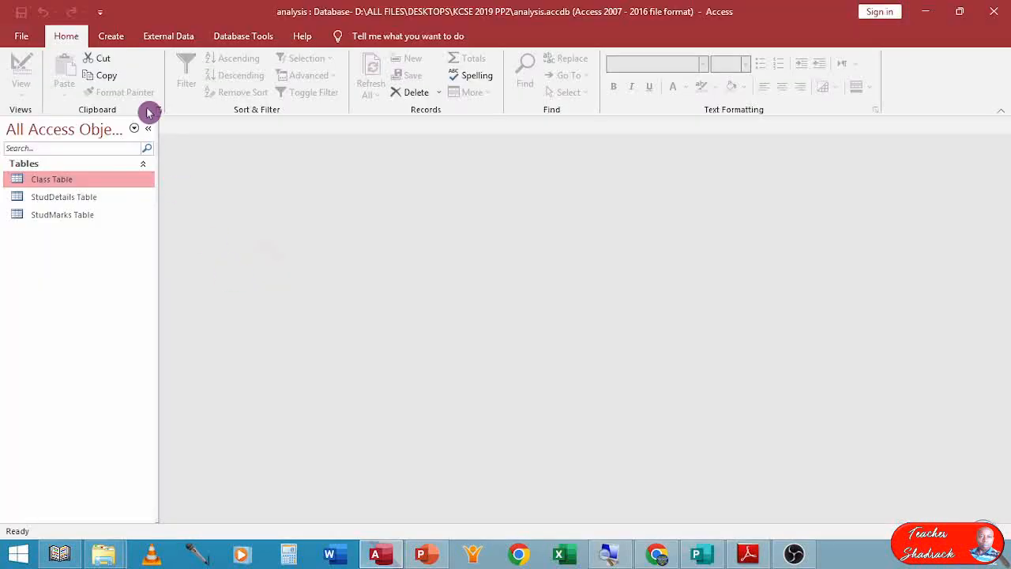
Start the Form Wizard on Class Table, adding ClassID, ClassName and Teacher with a columnar layout.
click(113, 38)
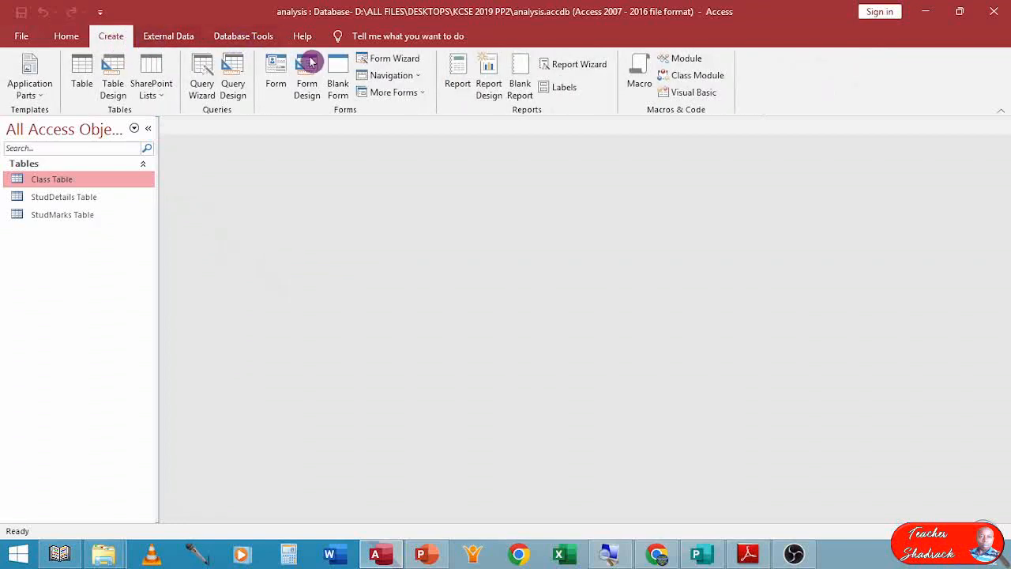
click(393, 58)
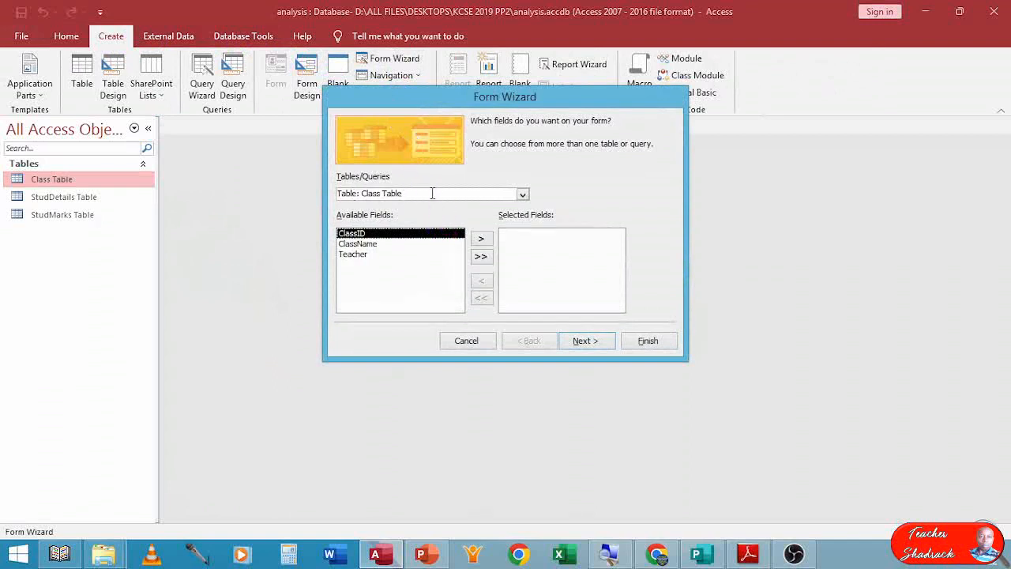
click(523, 194)
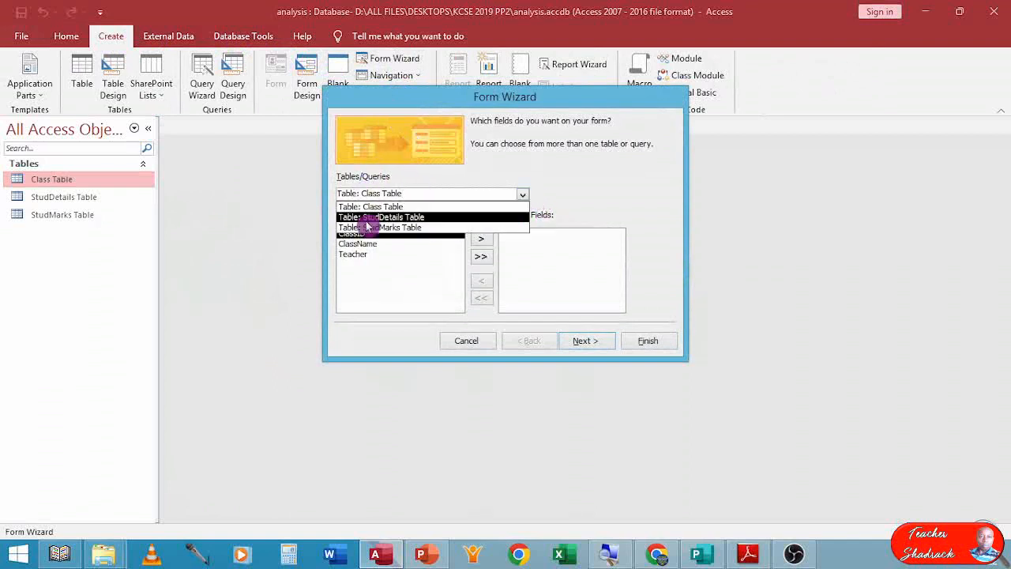
click(405, 207)
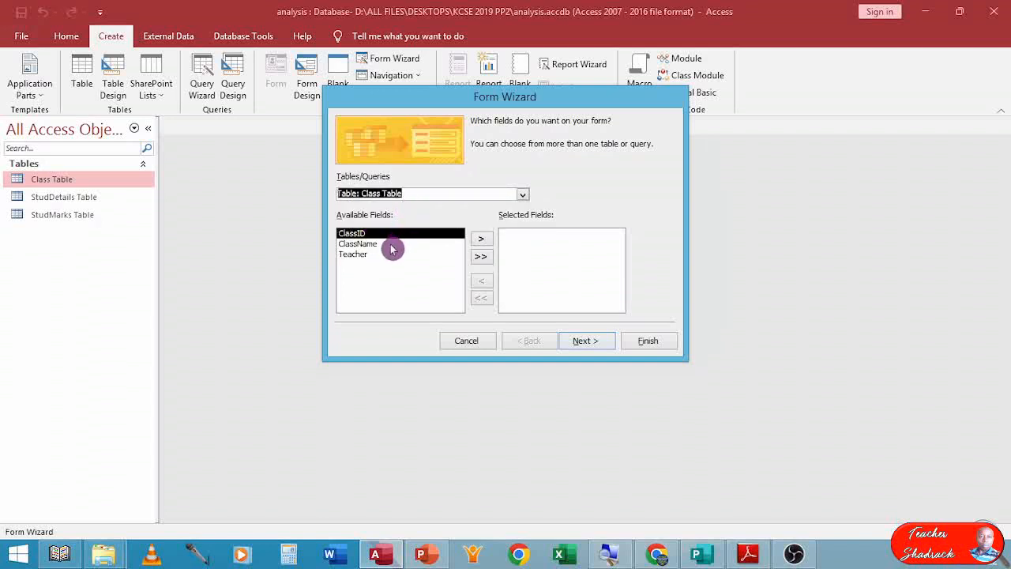
double_click(390, 235)
double_click(391, 235)
double_click(390, 235)
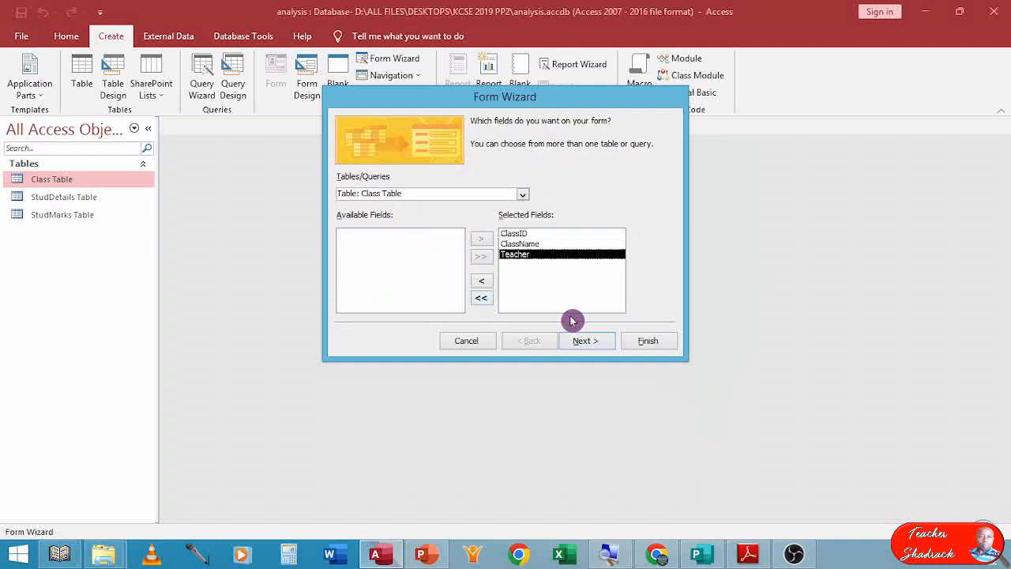
click(581, 340)
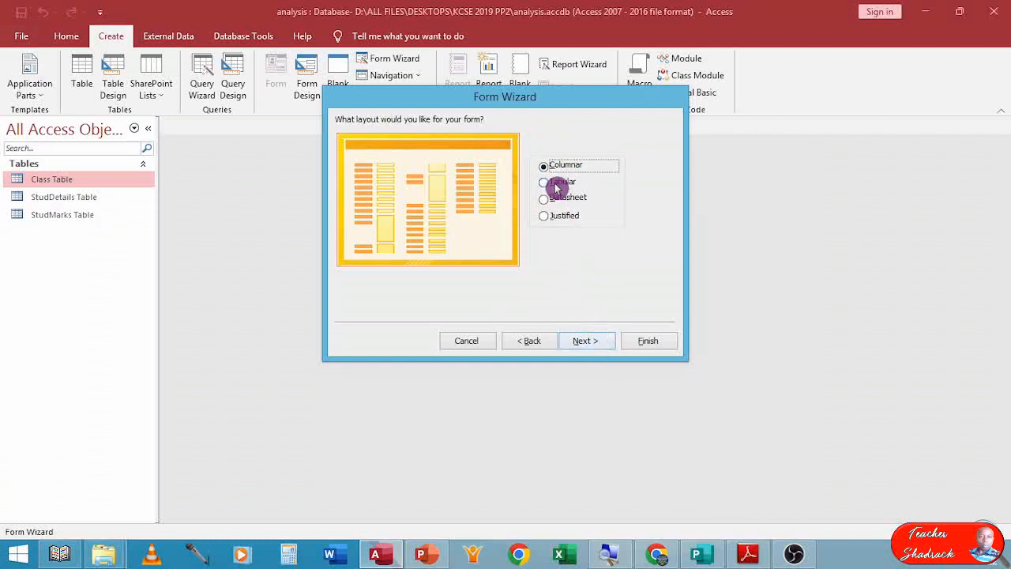
click(585, 341)
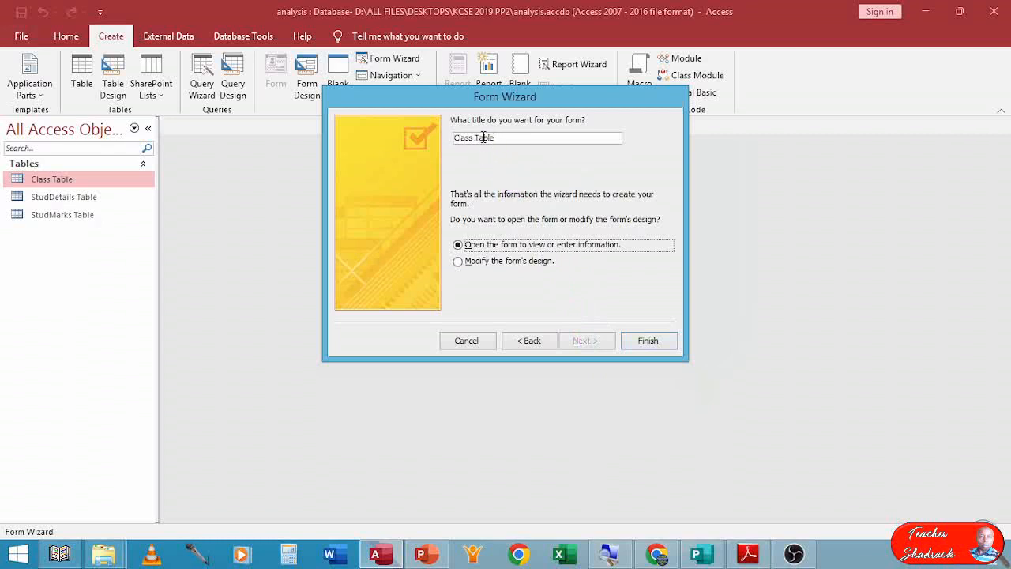
Title the form dataentry and finish the wizard, opening it to modify the design.
click(371, 141)
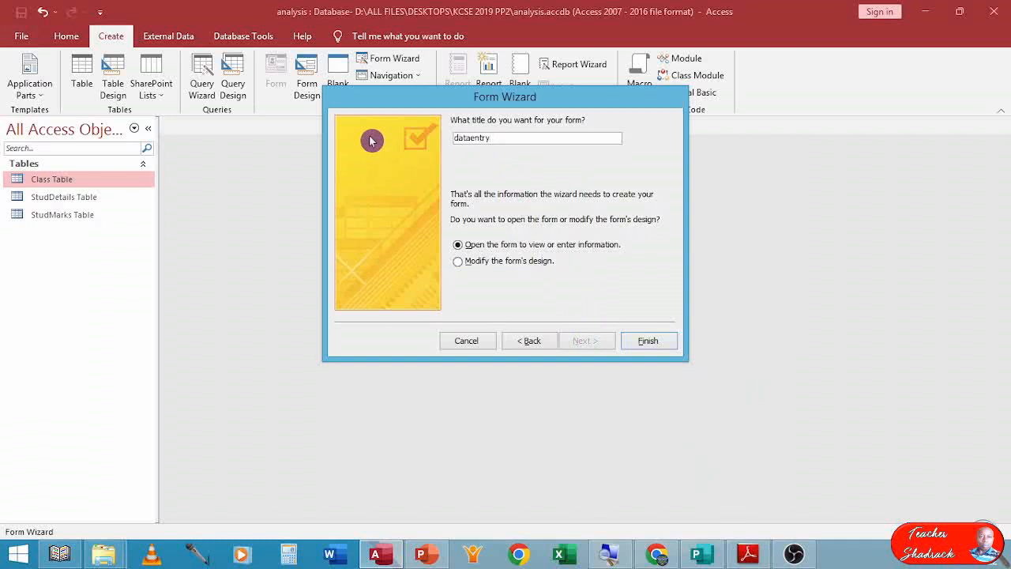
click(458, 262)
click(641, 343)
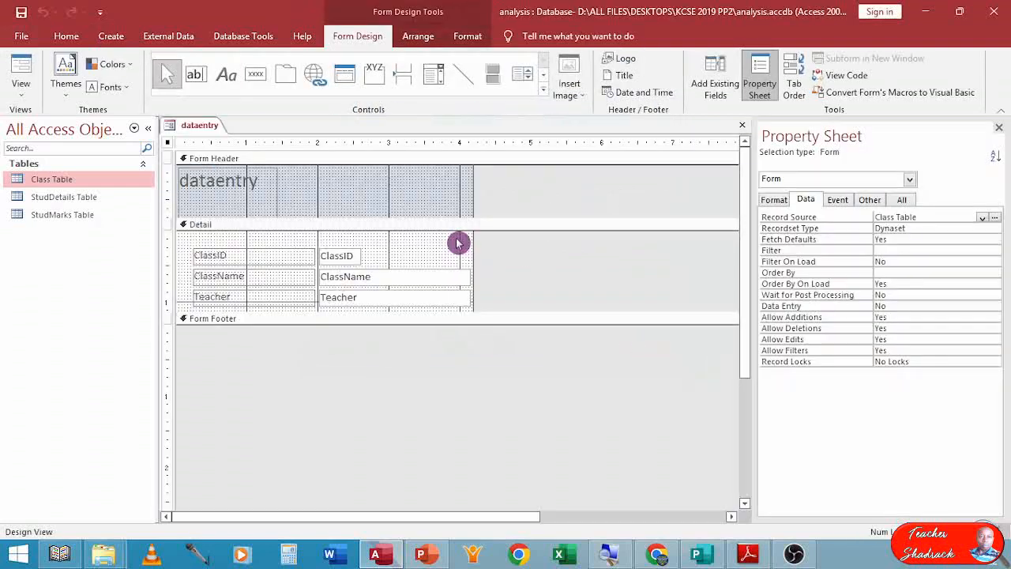
Shrink the form header section to fit the dataentry title.
drag(350, 218, 350, 195)
drag(297, 229, 262, 242)
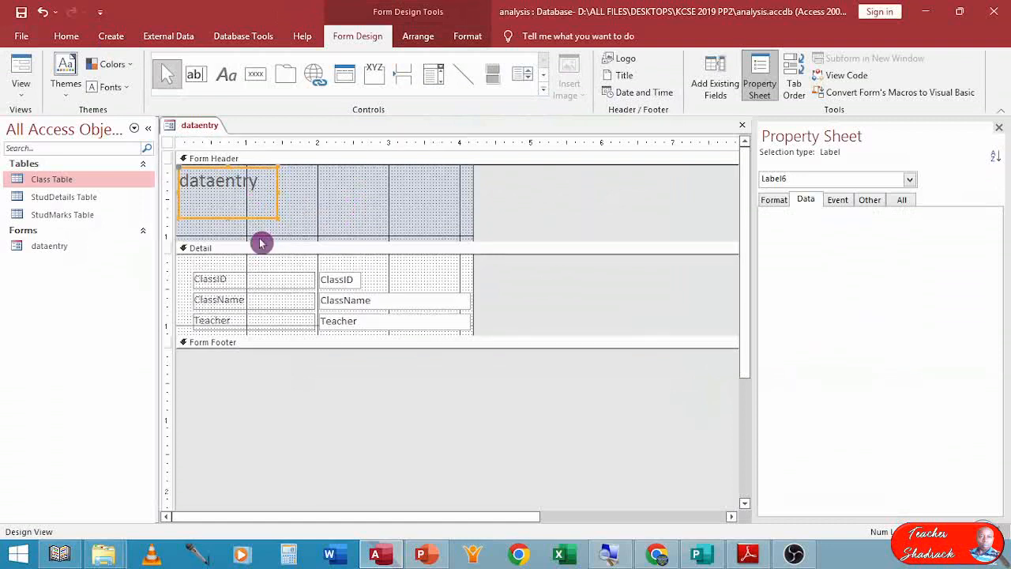
click(228, 199)
drag(284, 243, 287, 198)
Move the ClassName label and text box up onto the ClassID row.
drag(355, 252, 482, 224)
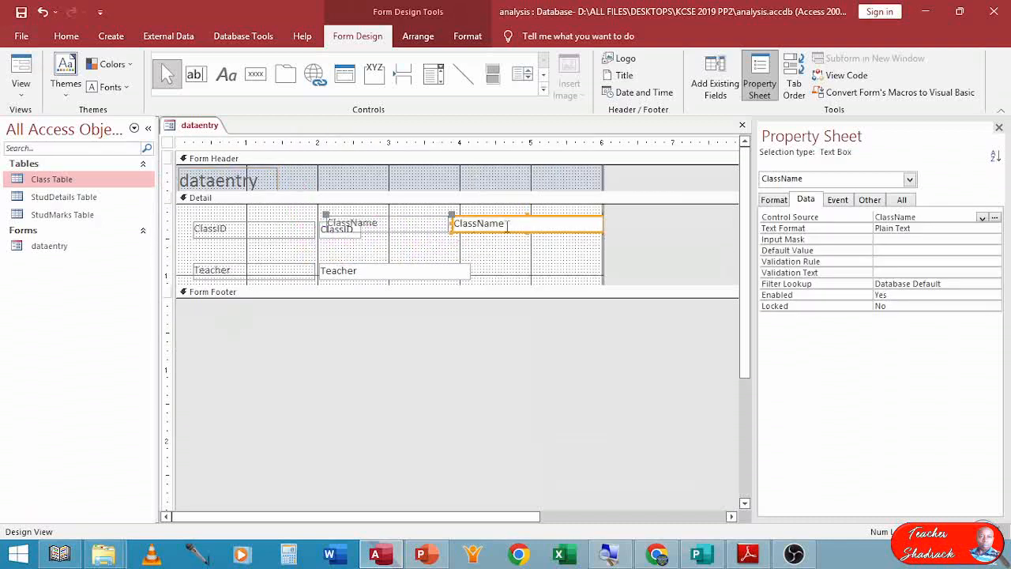
drag(509, 218, 525, 222)
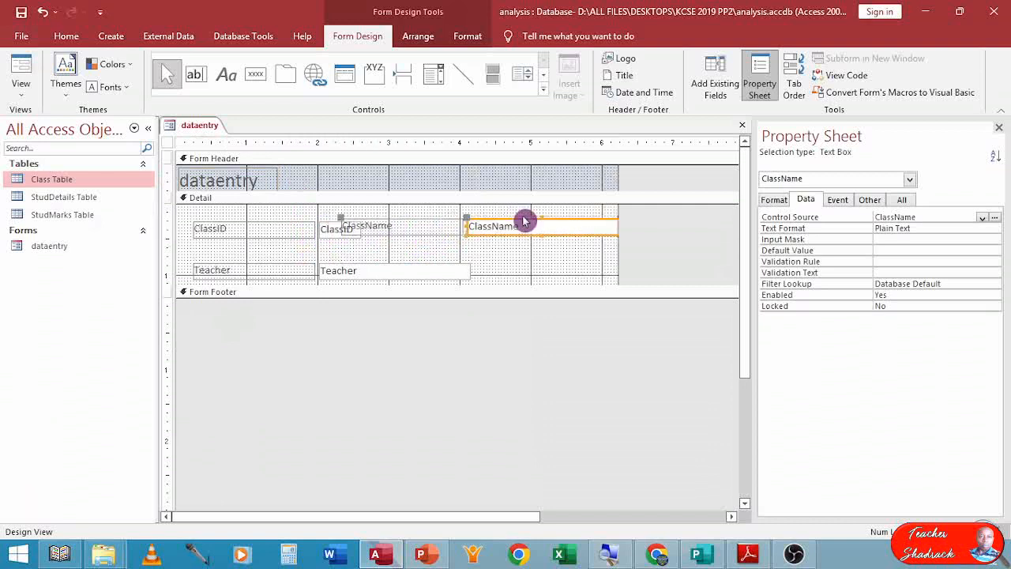
click(563, 222)
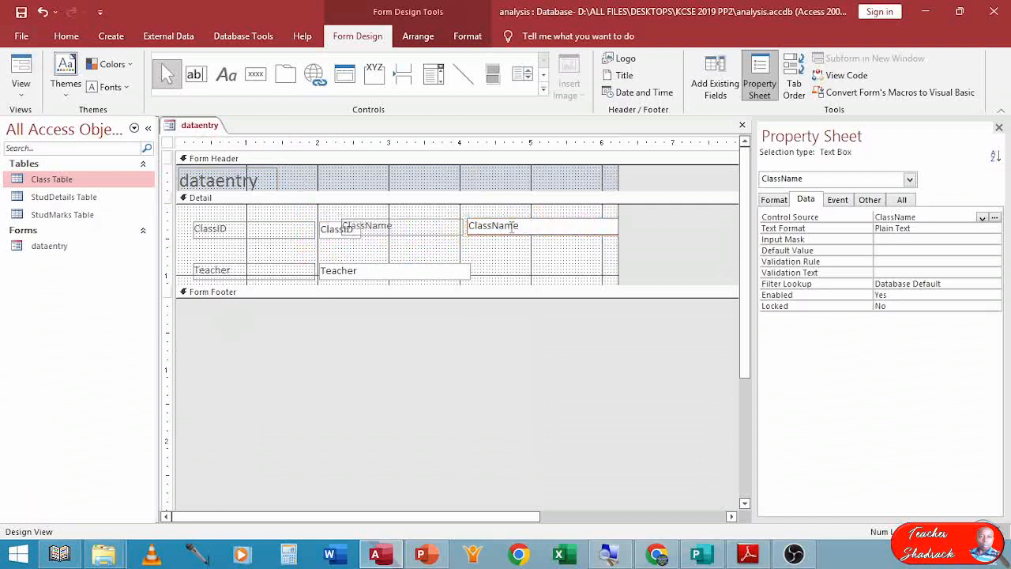
Move the ClassID label and text box to the left edge and narrow the text box.
click(325, 230)
drag(311, 227, 228, 224)
click(269, 227)
click(314, 226)
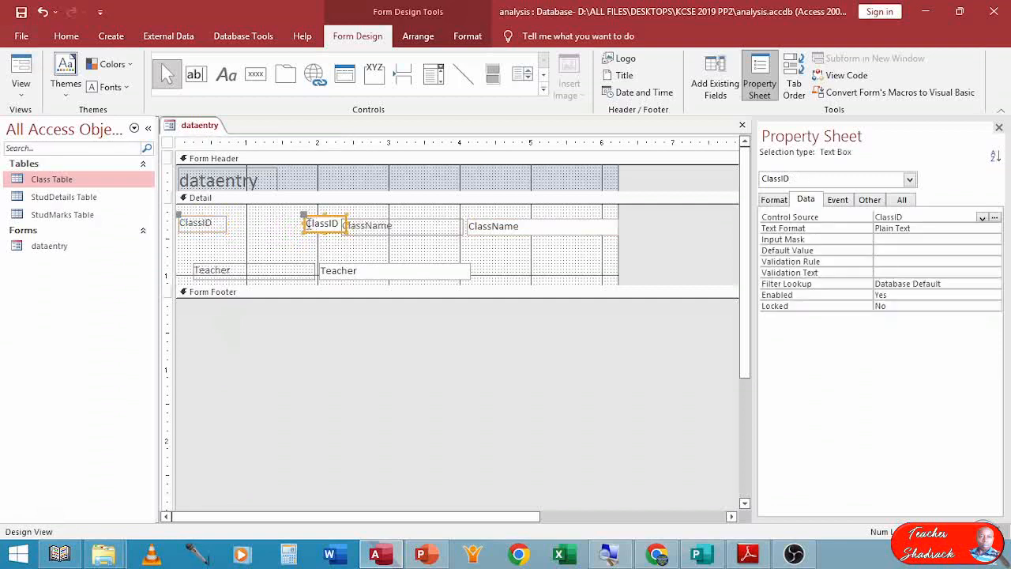
drag(301, 223, 230, 224)
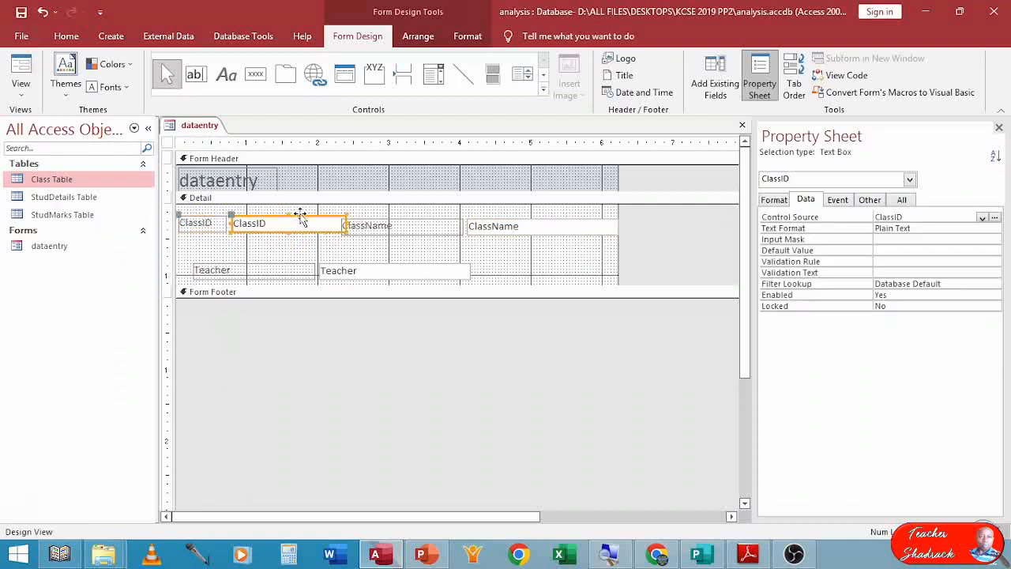
drag(344, 225, 285, 228)
Place the ClassName label and text box right after ClassID and narrow the text box.
click(436, 227)
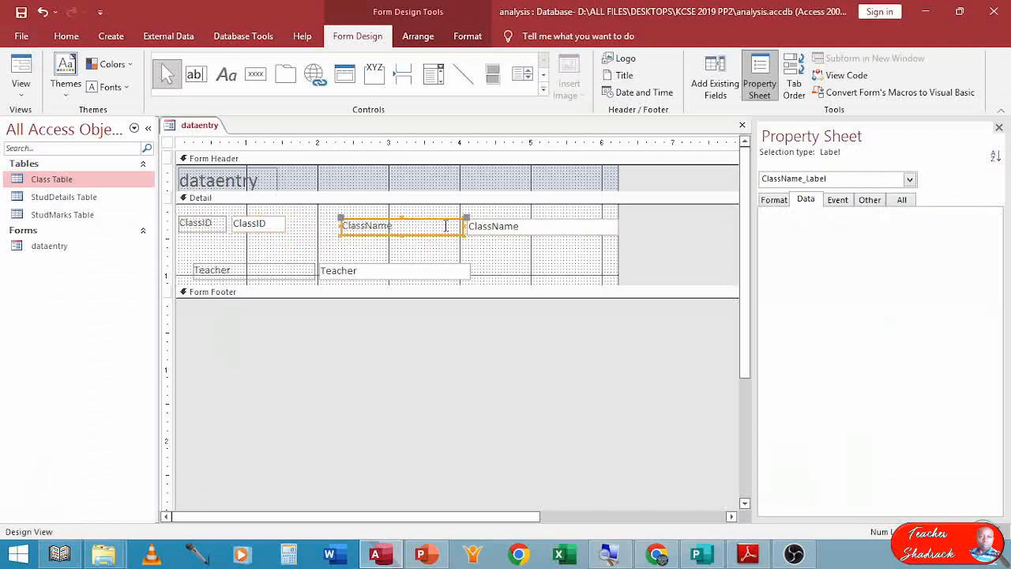
drag(468, 228, 399, 227)
click(474, 227)
drag(466, 227, 401, 226)
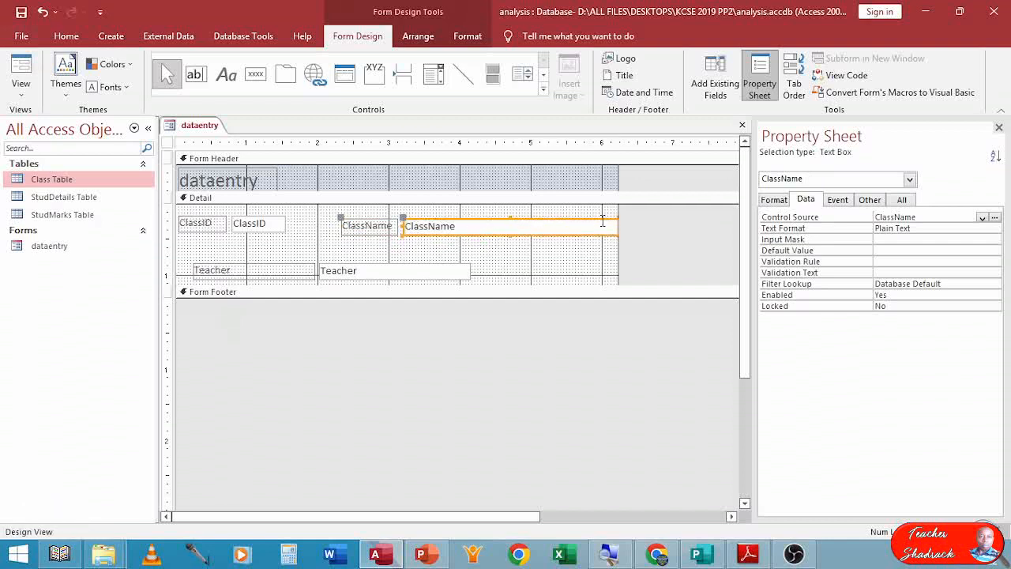
drag(617, 226, 509, 228)
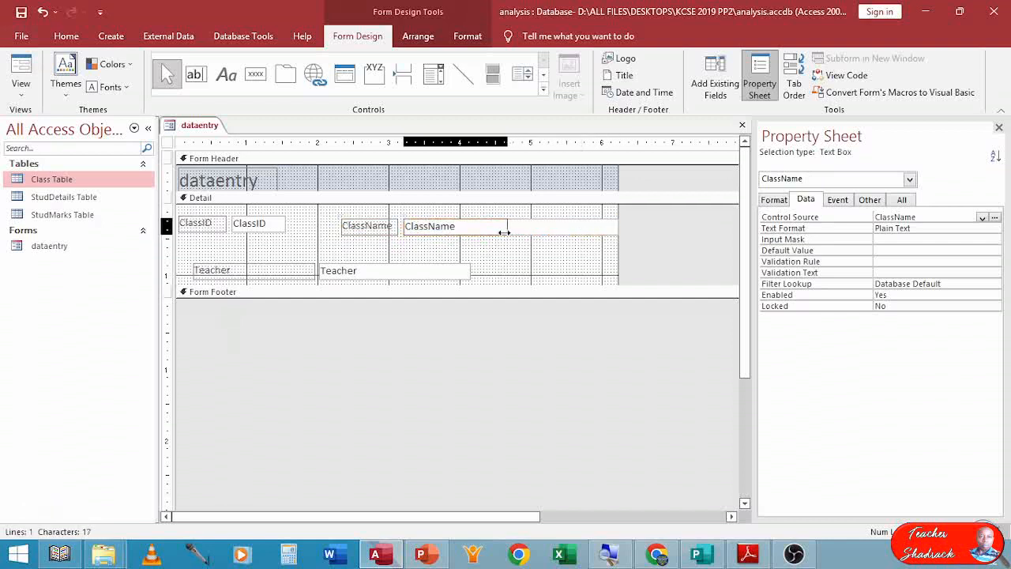
Move the Teacher label and text box onto the same row, following ClassName.
click(299, 272)
drag(314, 271, 247, 272)
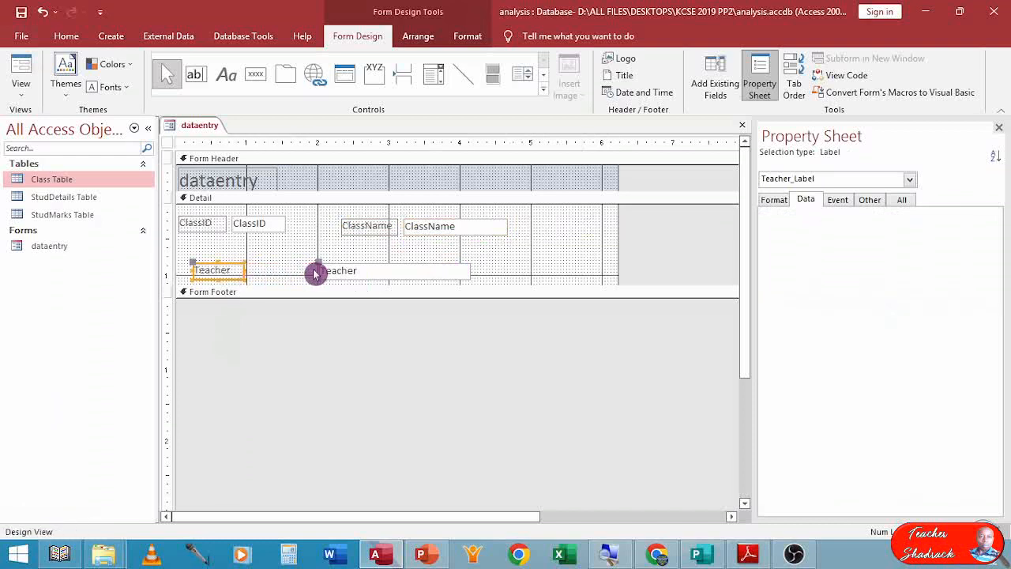
click(319, 271)
drag(316, 271, 246, 271)
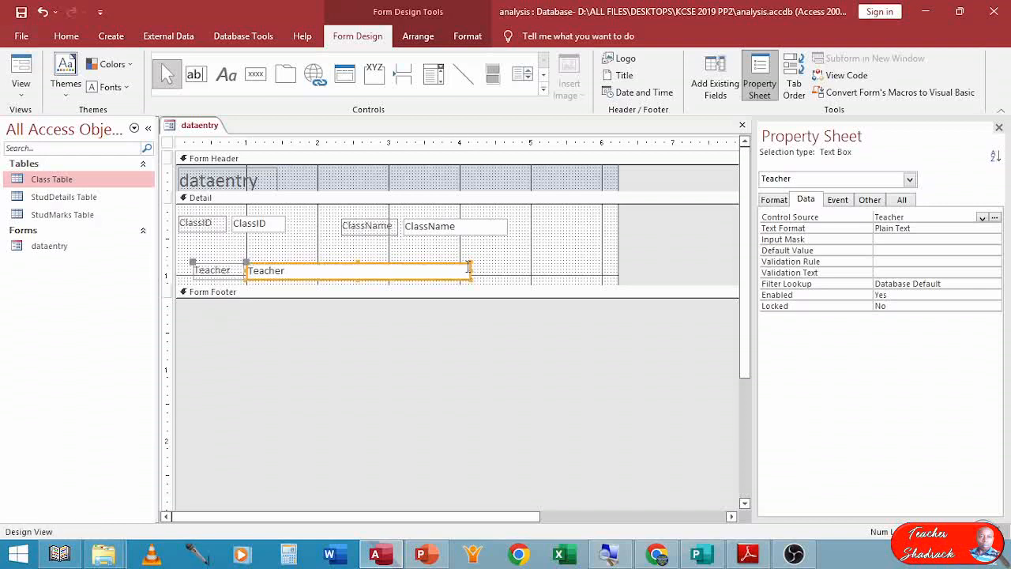
drag(471, 270, 699, 223)
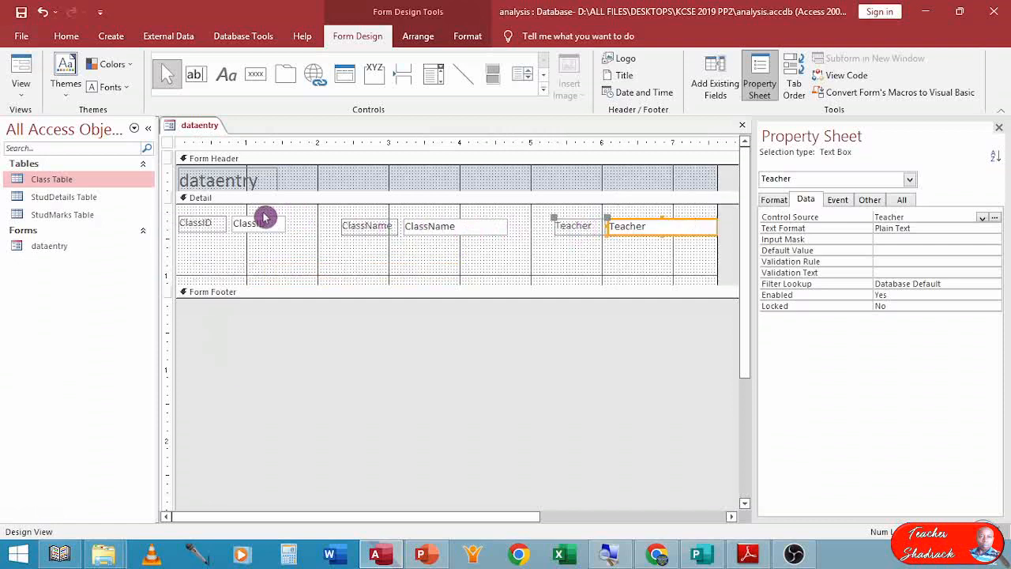
Shift the ClassName and Teacher controls left and enlarge the Detail section downward.
drag(447, 231, 409, 235)
drag(649, 235, 598, 237)
drag(486, 285, 488, 326)
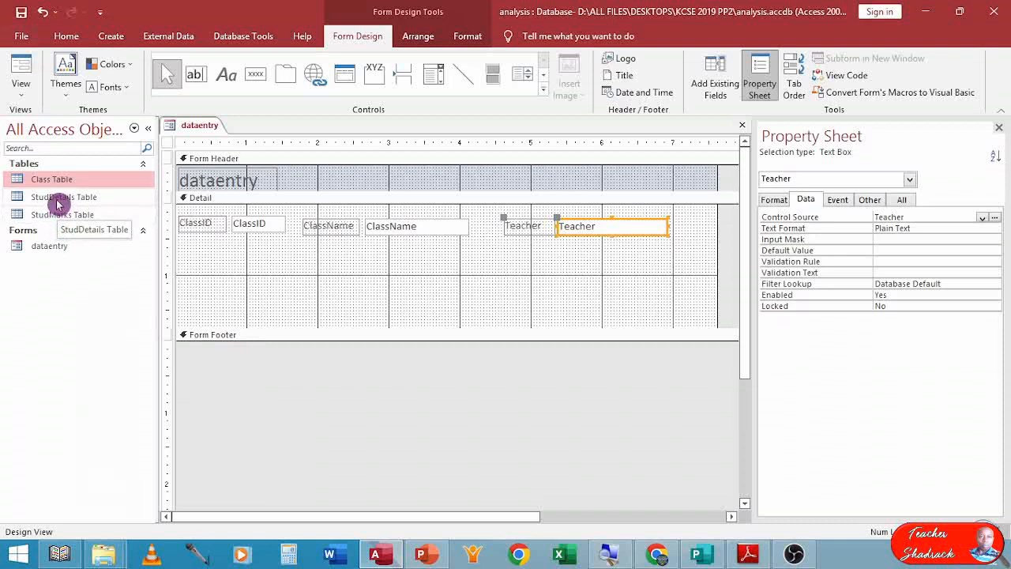
Add StudDetails Table to the Detail section as a subform linked on ClassID.
drag(56, 204, 247, 266)
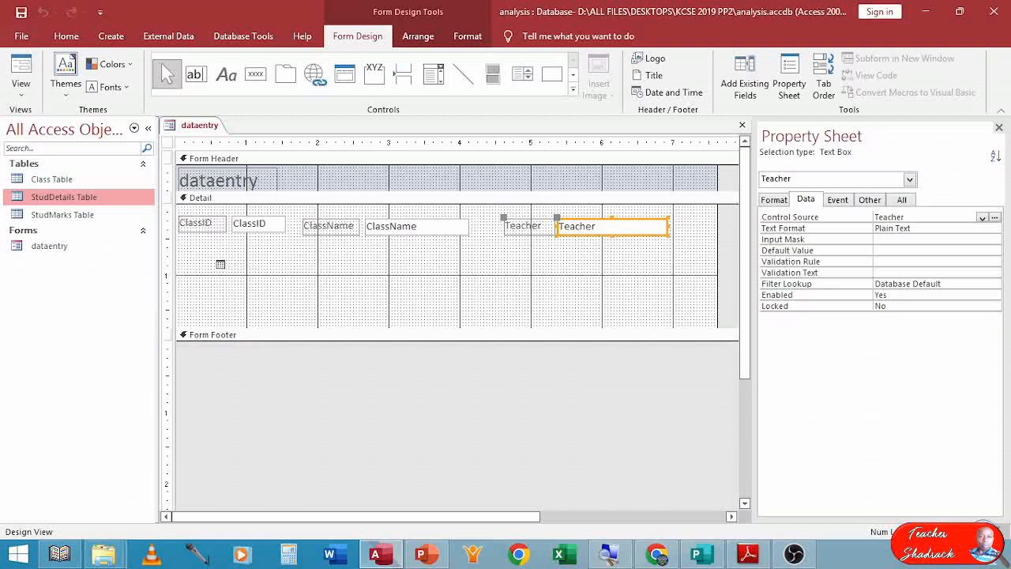
drag(246, 266, 183, 262)
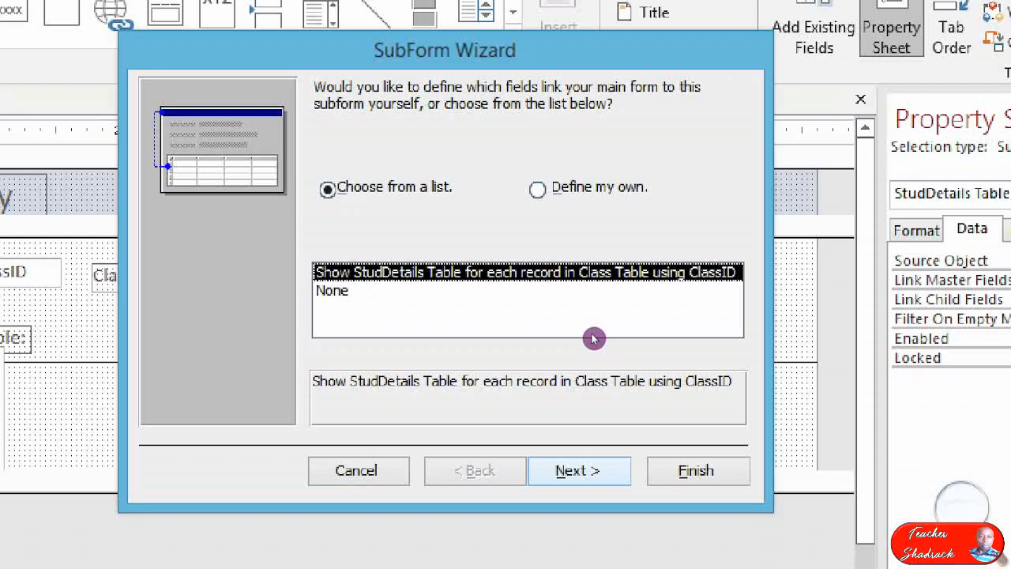
key(Return)
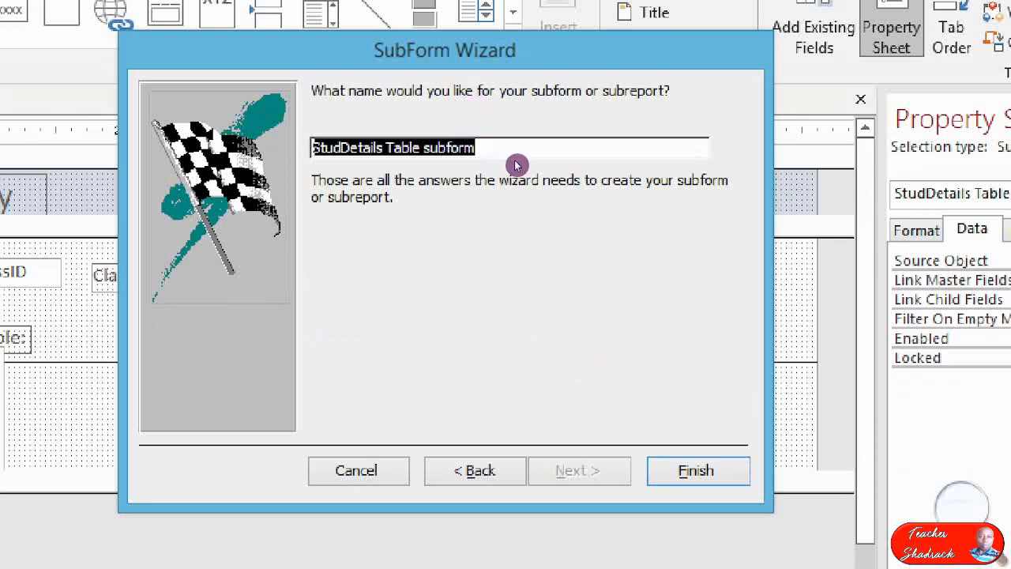
Name the subform dataentry subform, finish the wizard, and widen the subform control.
click(555, 145)
click(498, 153)
drag(422, 148, 314, 148)
text(data)
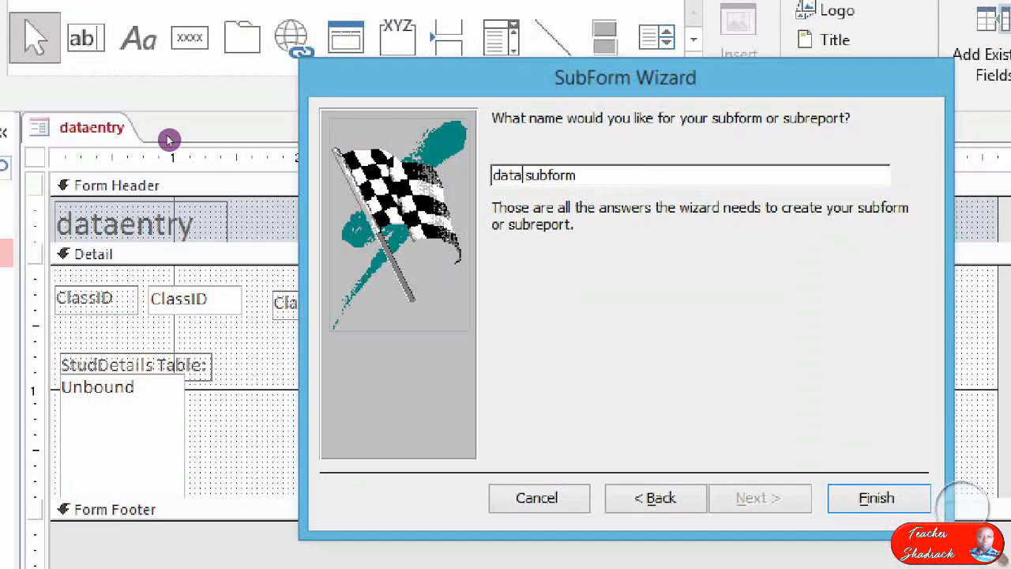
text(entry)
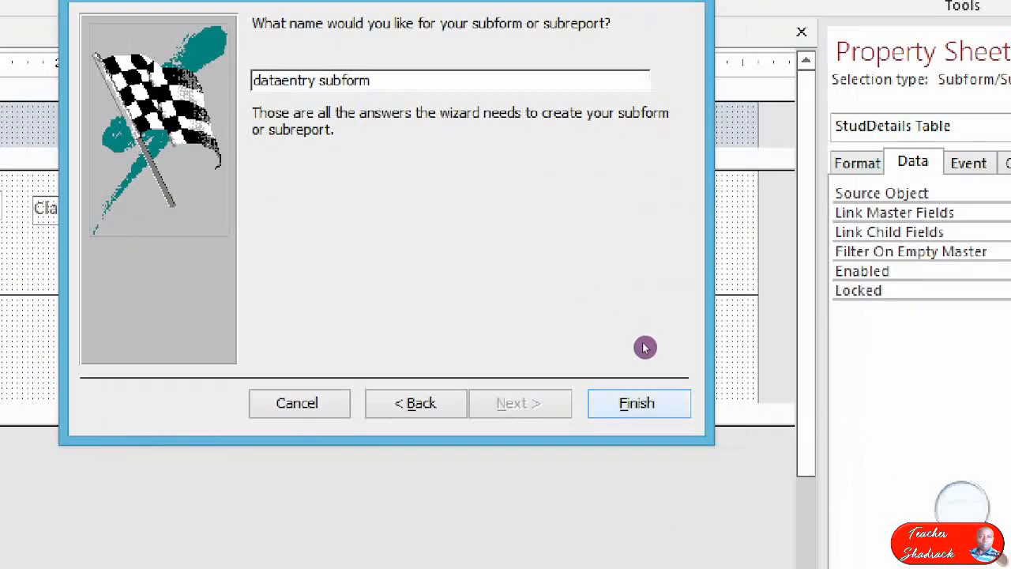
click(876, 498)
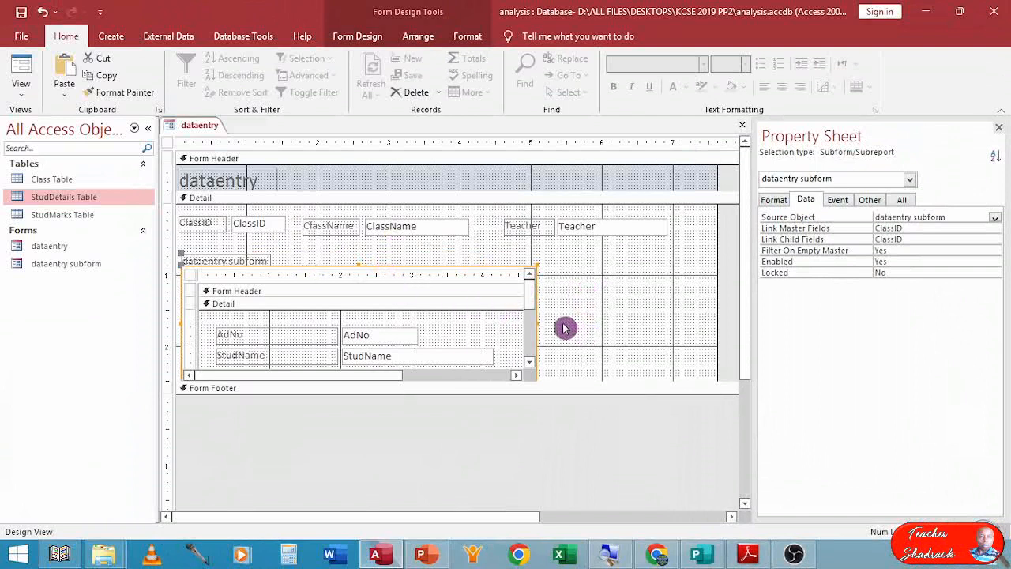
drag(537, 324, 682, 324)
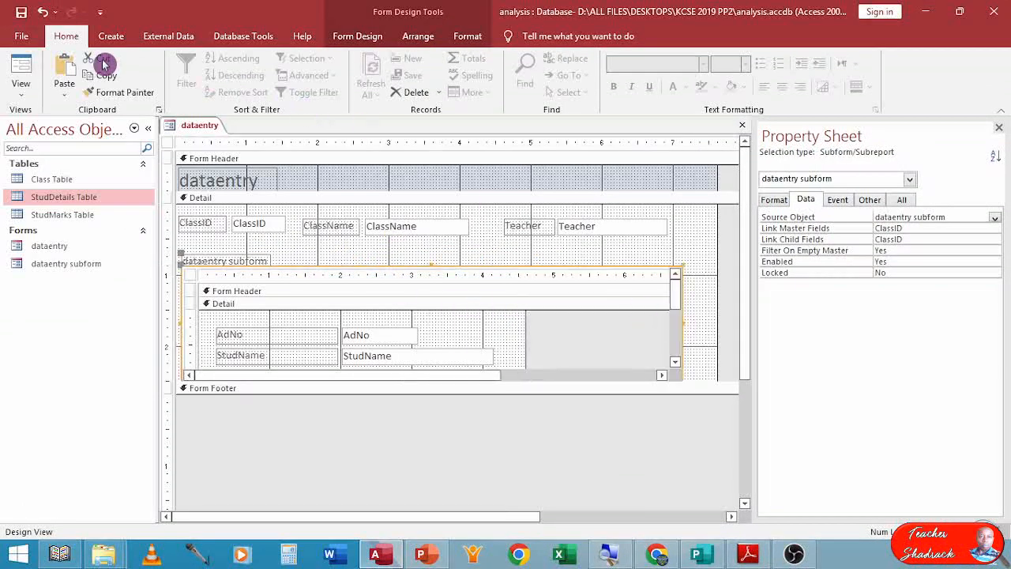
Preview the dataentry form in Form View and consult the Class Table data in the exam paper.
click(21, 73)
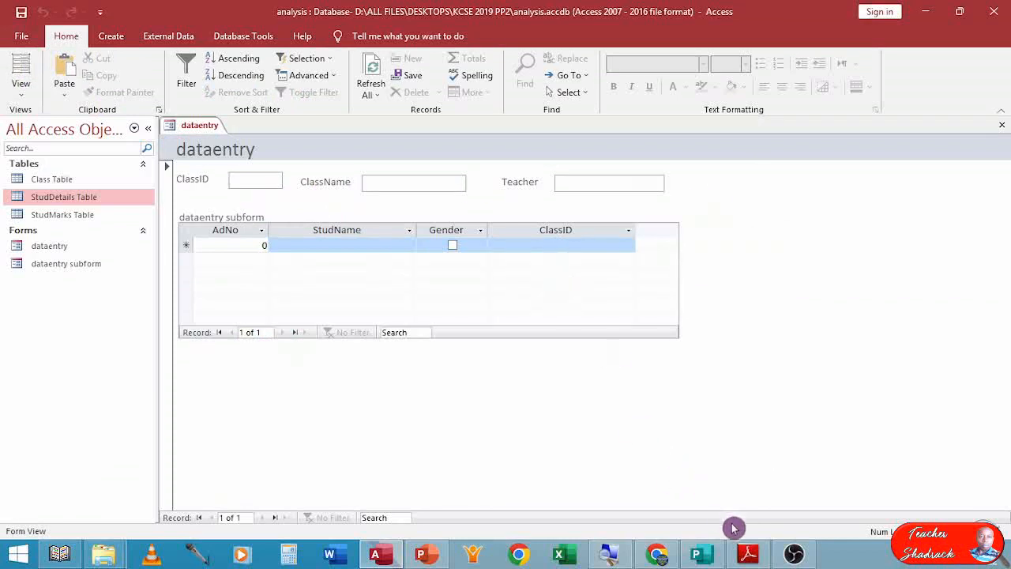
click(747, 555)
scroll(629, 456, down, 8)
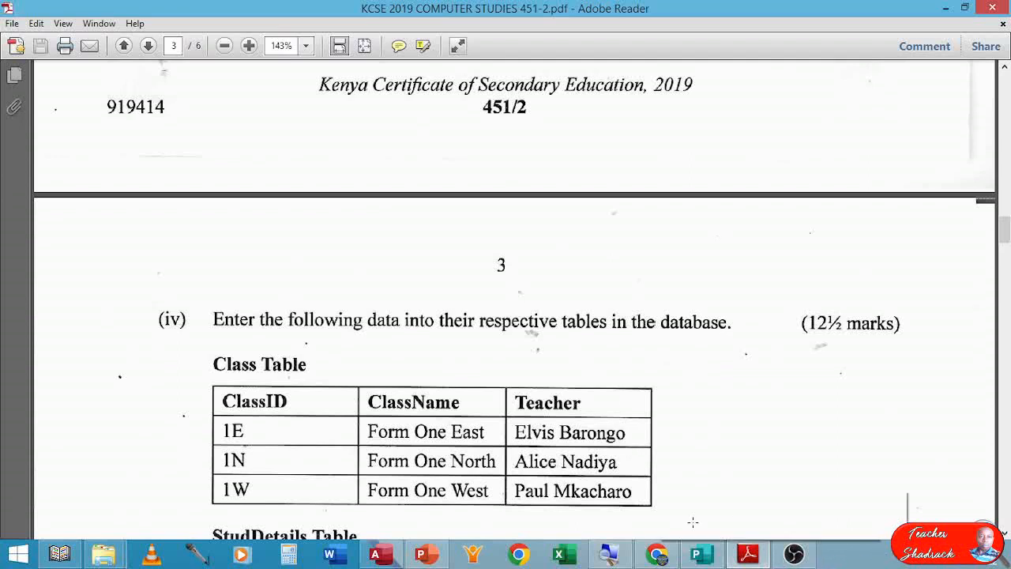
click(377, 554)
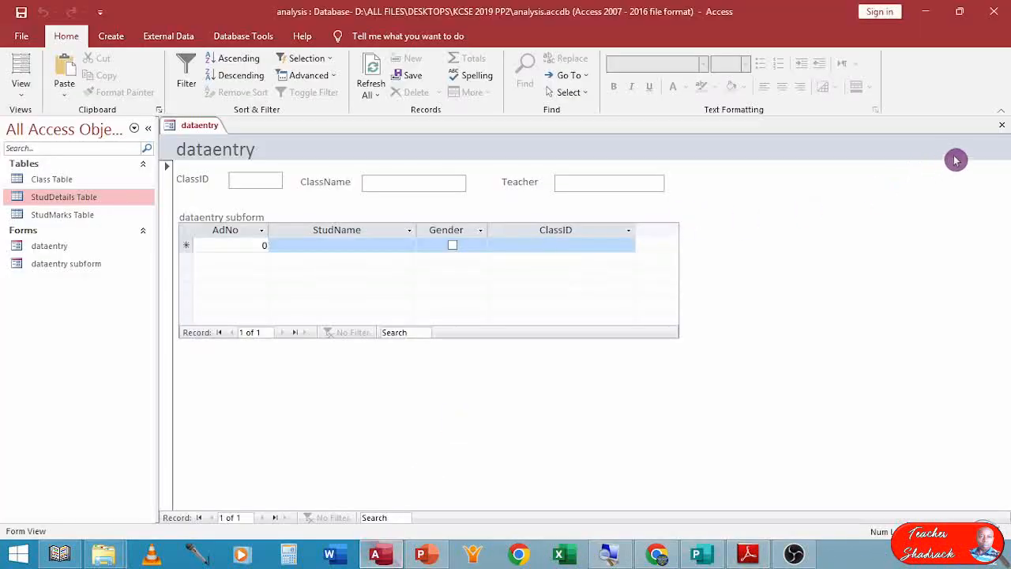
Close the dataentry form, saving its design changes, and open Class Table in Datasheet View.
click(1002, 125)
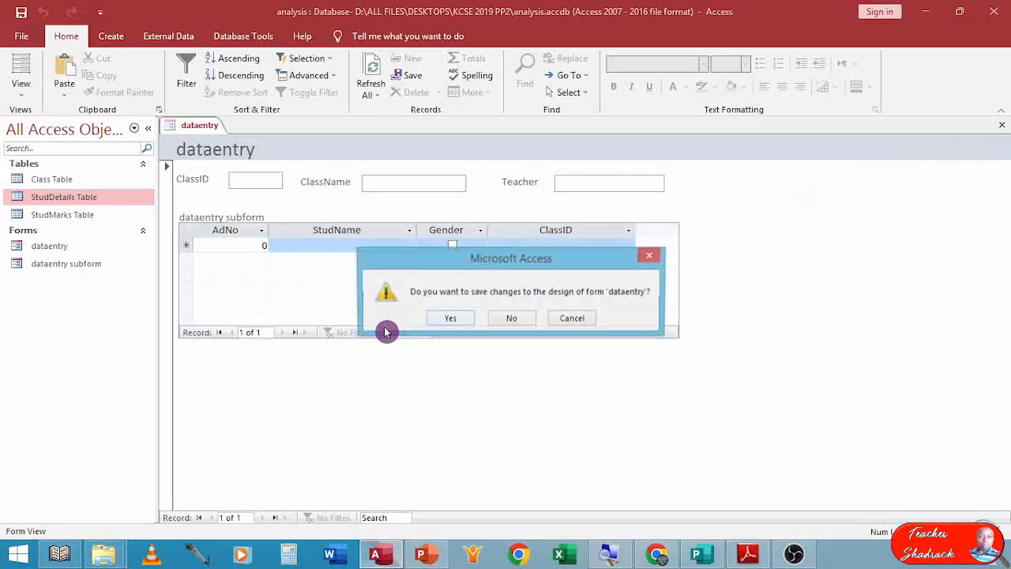
click(448, 318)
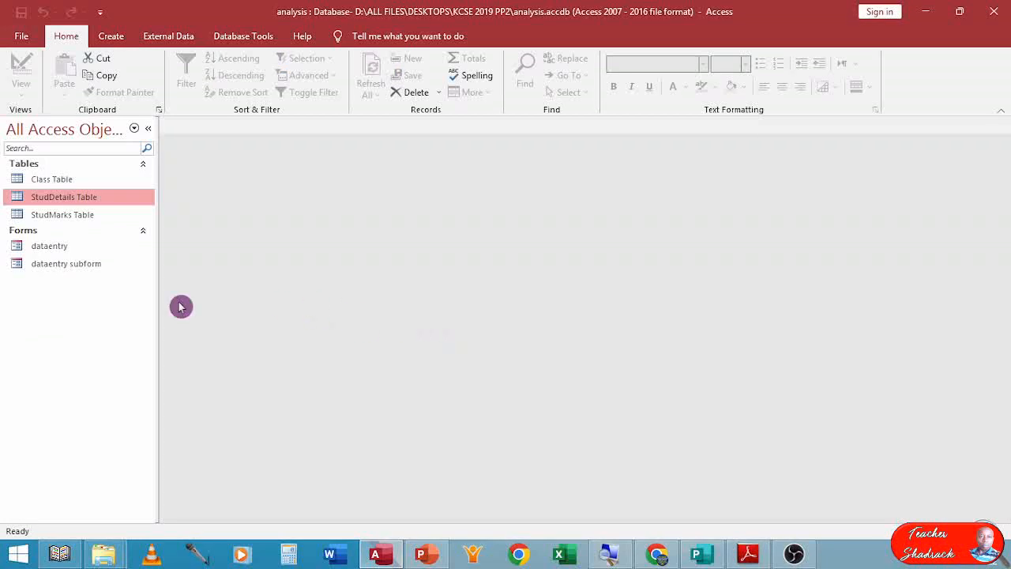
double_click(54, 182)
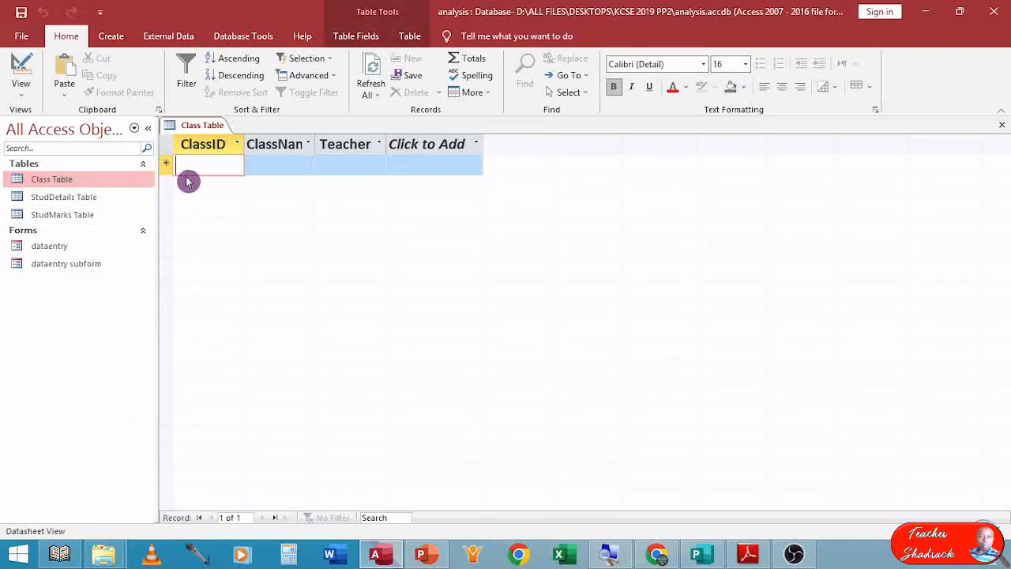
Enter the first Class Table record with ClassID 1E, ClassName Form One East and its teacher's name.
text(1E)
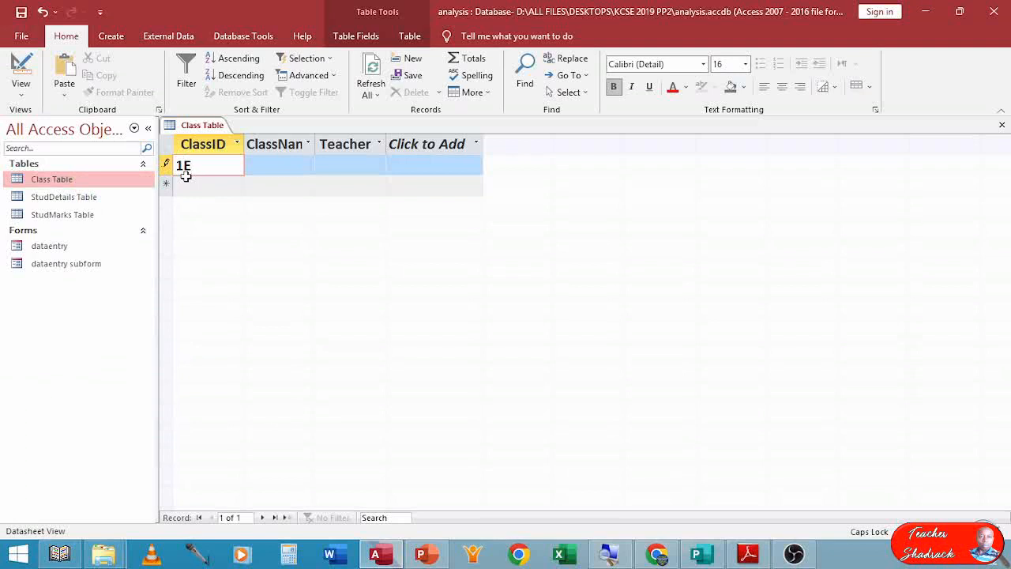
key(Tab)
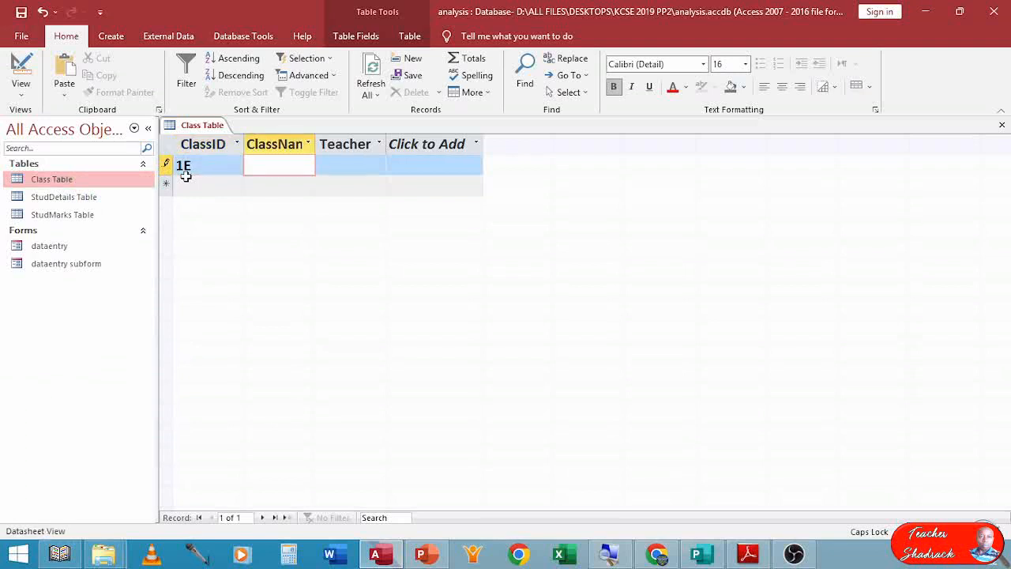
key(Caps_Lock)
text(Forms)
key(BackSpace)
text(One East)
key(Tab)
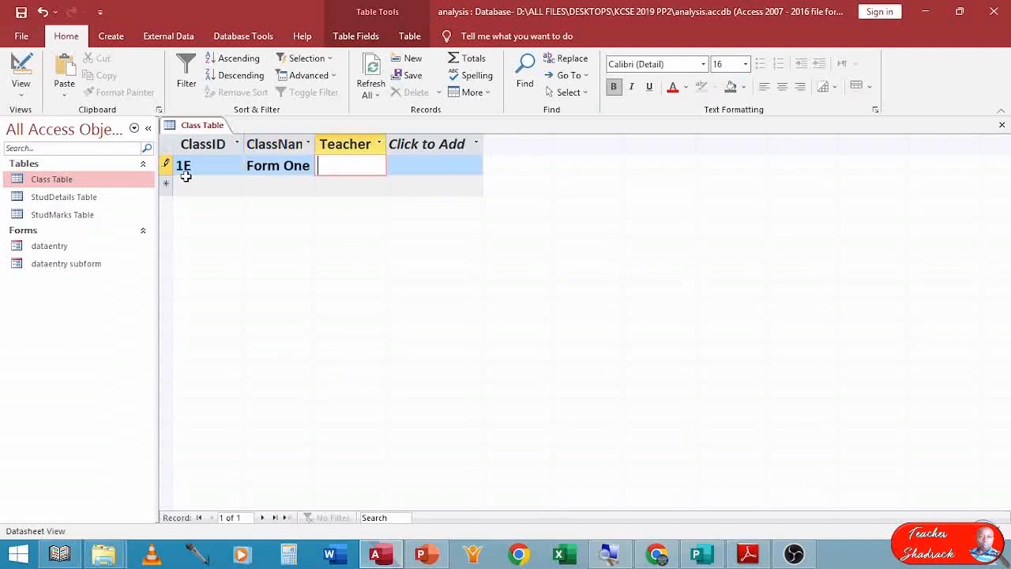
text(Elvis )
text(Barong)
text(o)
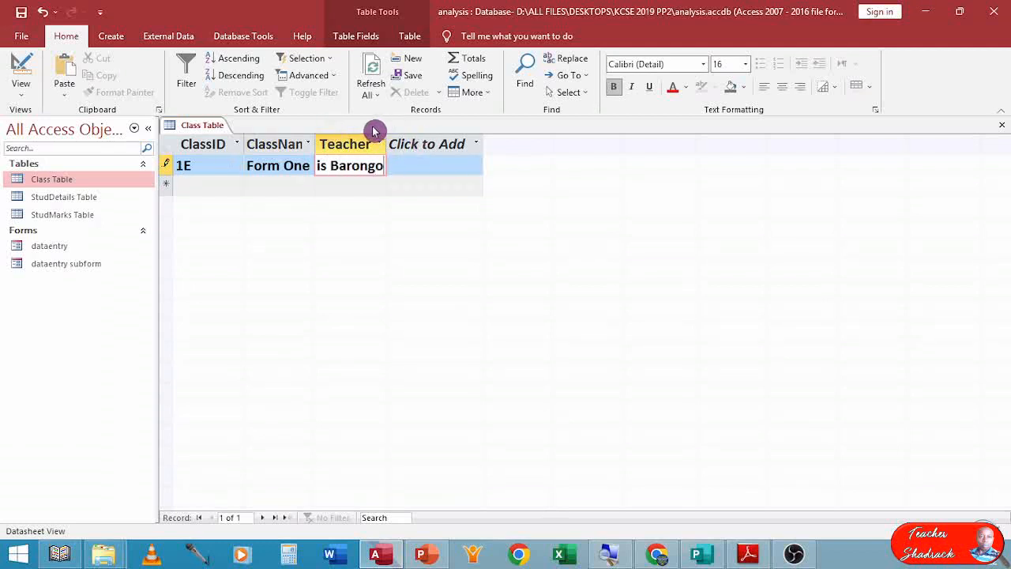
Widen the Teacher and ClassName columns of Class Table to fit their contents.
click(454, 144)
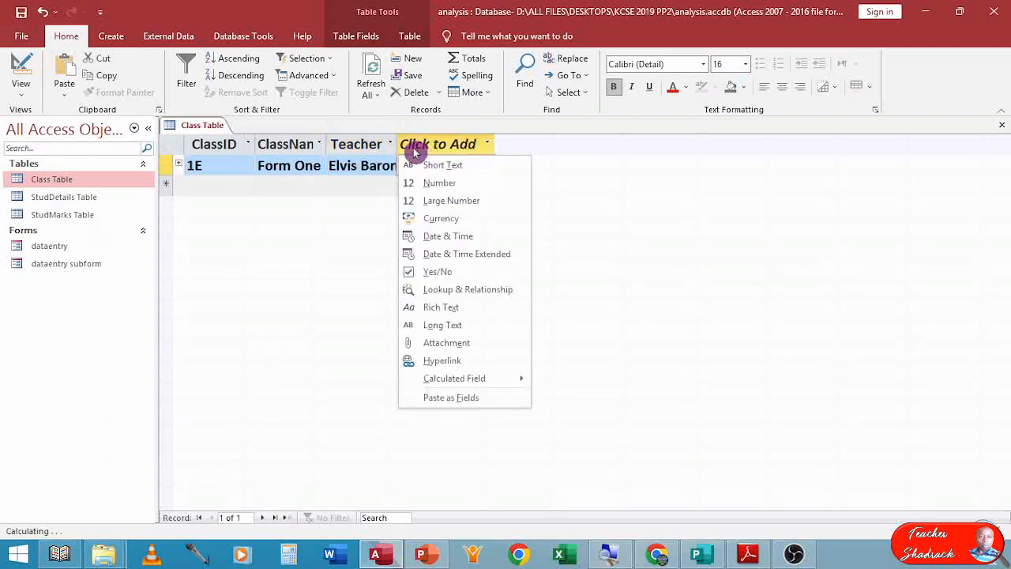
key(Escape)
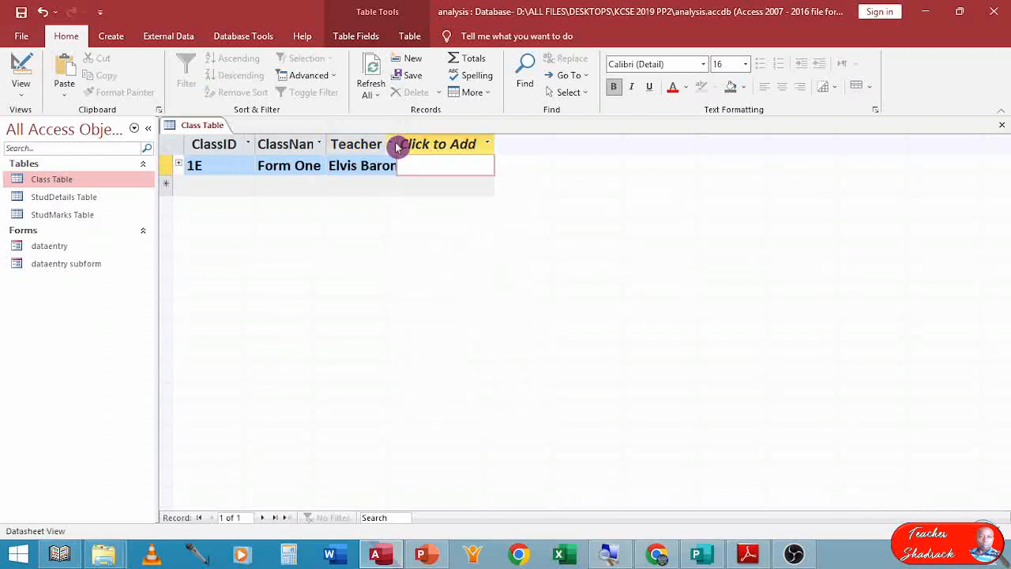
click(393, 147)
click(391, 144)
key(Escape)
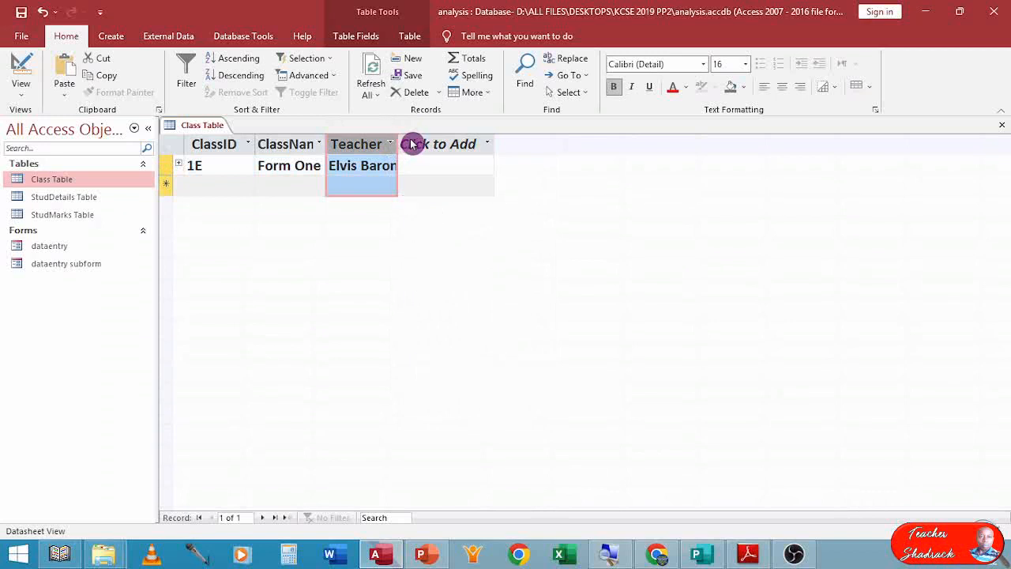
click(403, 143)
key(Escape)
click(400, 144)
key(Escape)
click(395, 143)
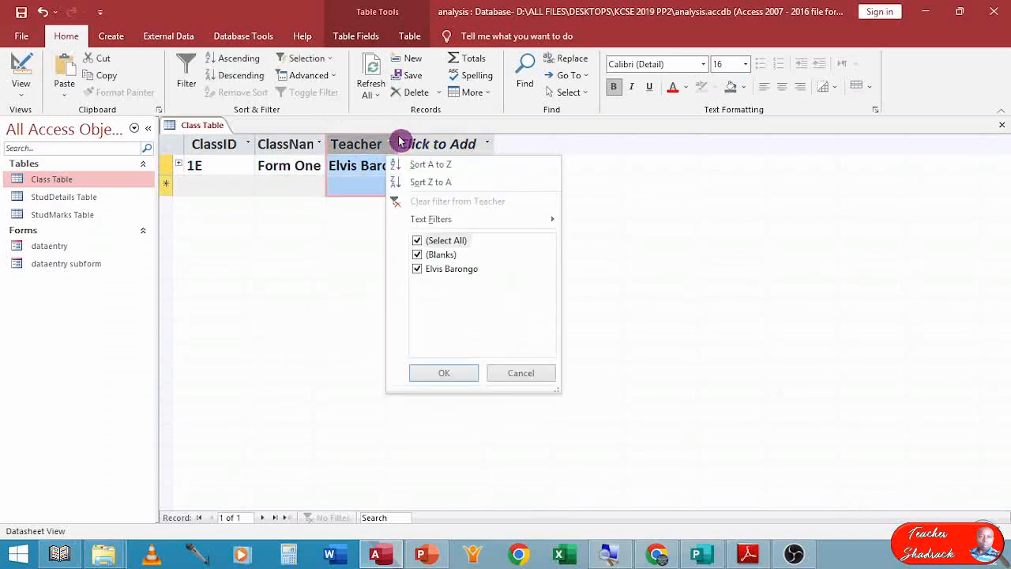
key(Escape)
drag(397, 138, 489, 136)
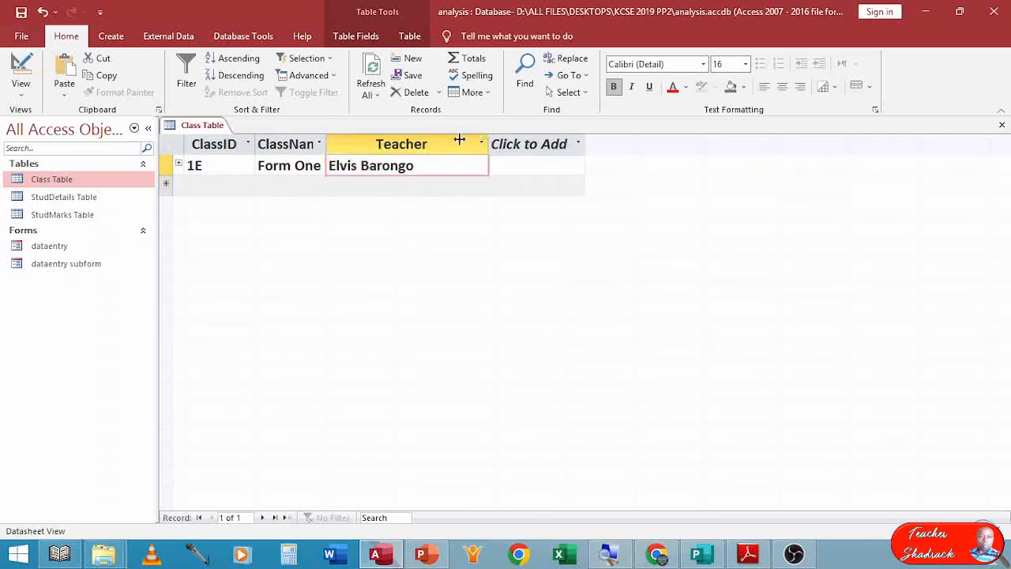
click(489, 140)
key(Escape)
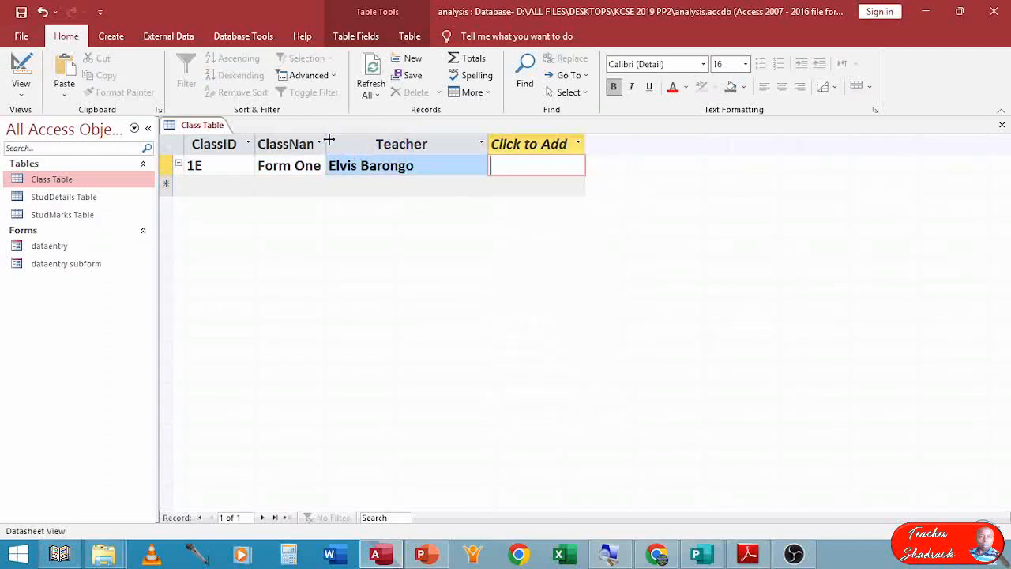
drag(328, 140, 390, 140)
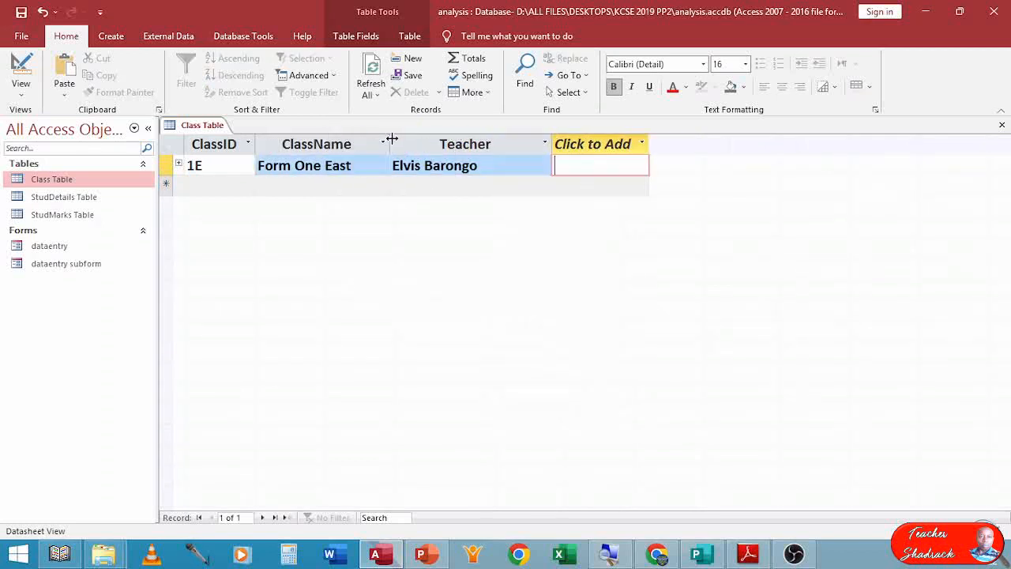
Add the second record with ClassID 1N, ClassName Form One North and its teacher's name.
click(222, 188)
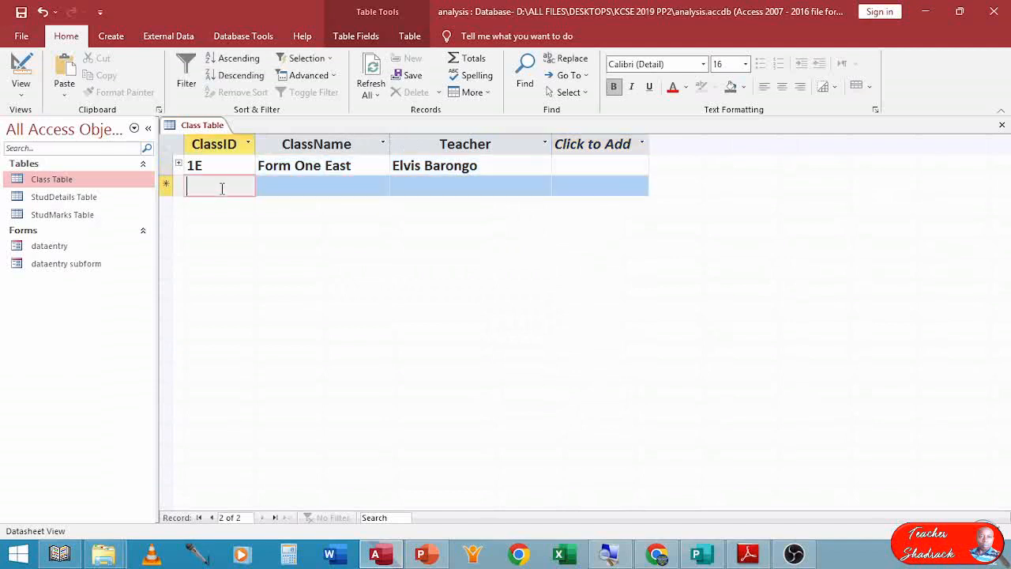
text(1n)
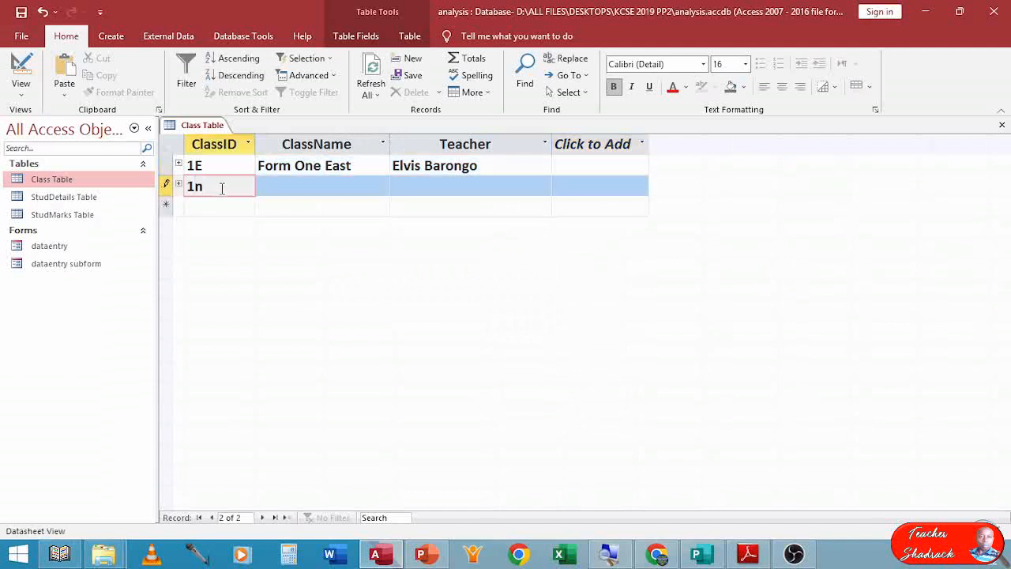
key(BackSpace)
text(N)
key(Tab)
text(F)
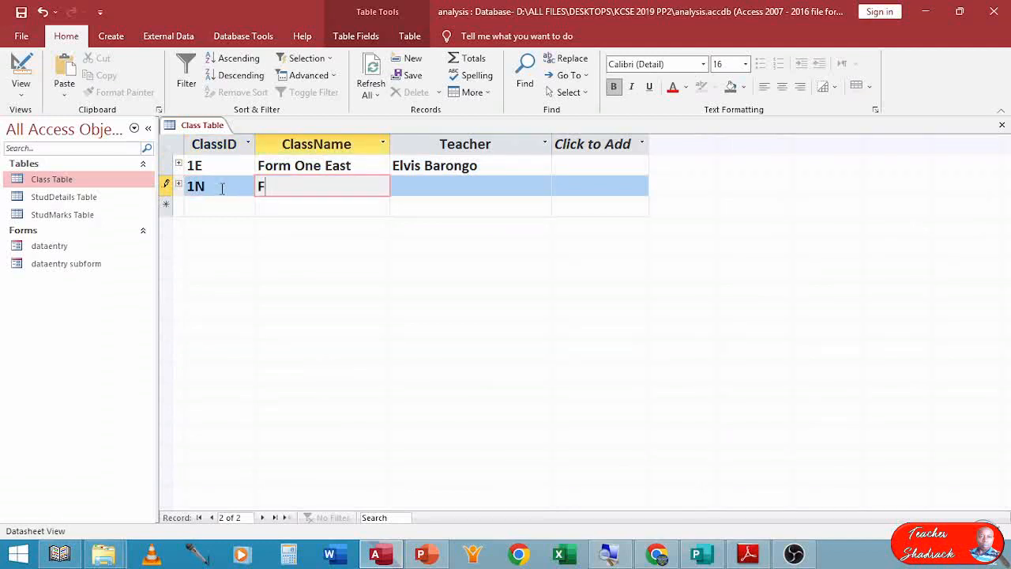
text(orm One North)
key(Tab)
text(Alice Nadiya)
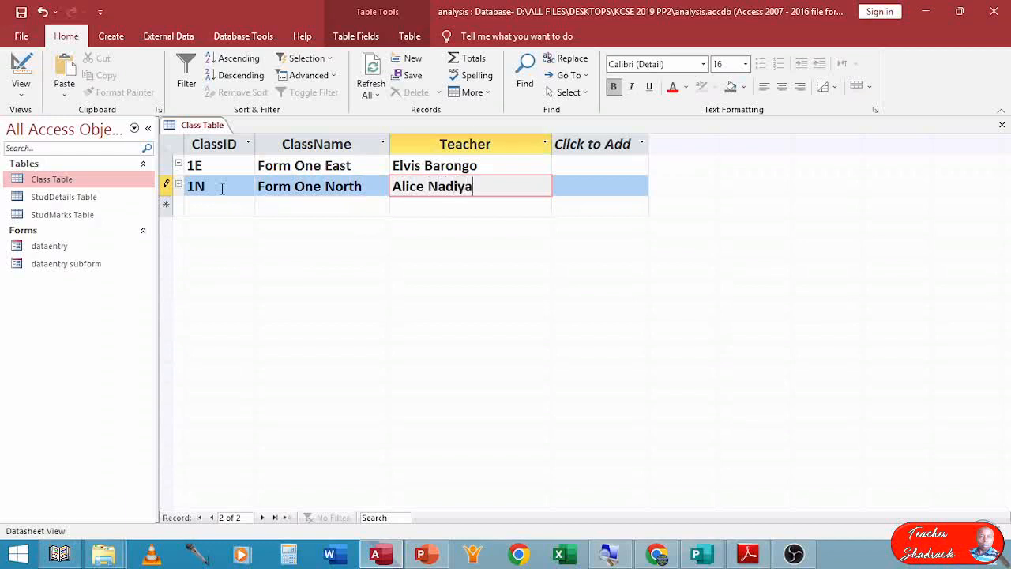
key(Tab)
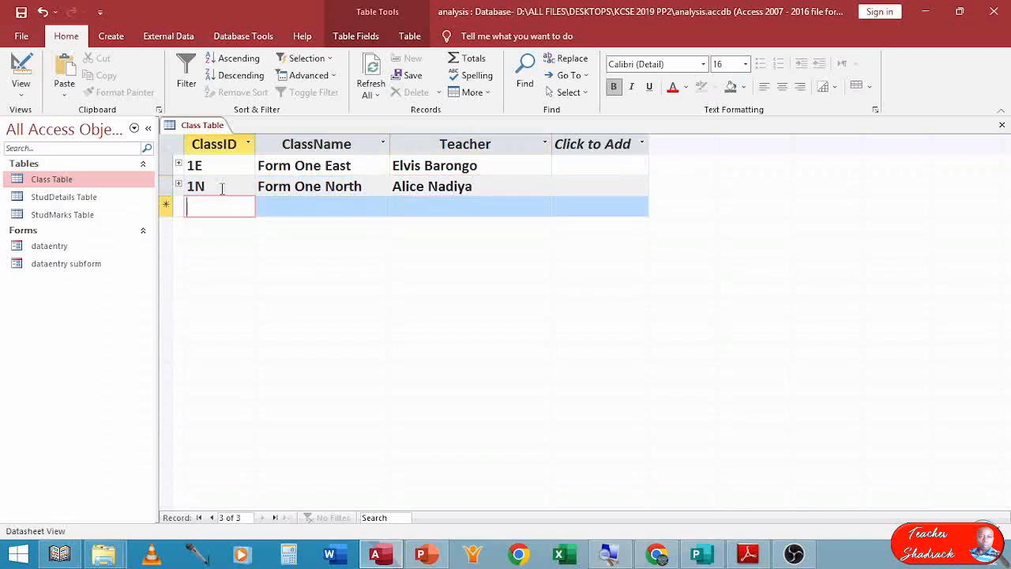
Add the third record with ClassID 1W, ClassName Form One West and its teacher's name, then close the table saving its layout.
text(1W)
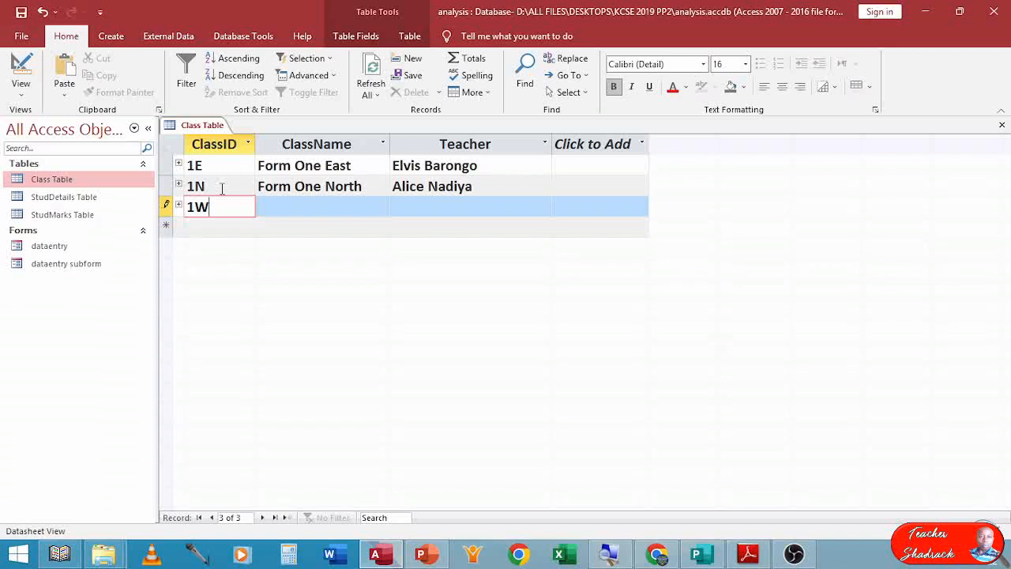
key(Tab)
text(Form )
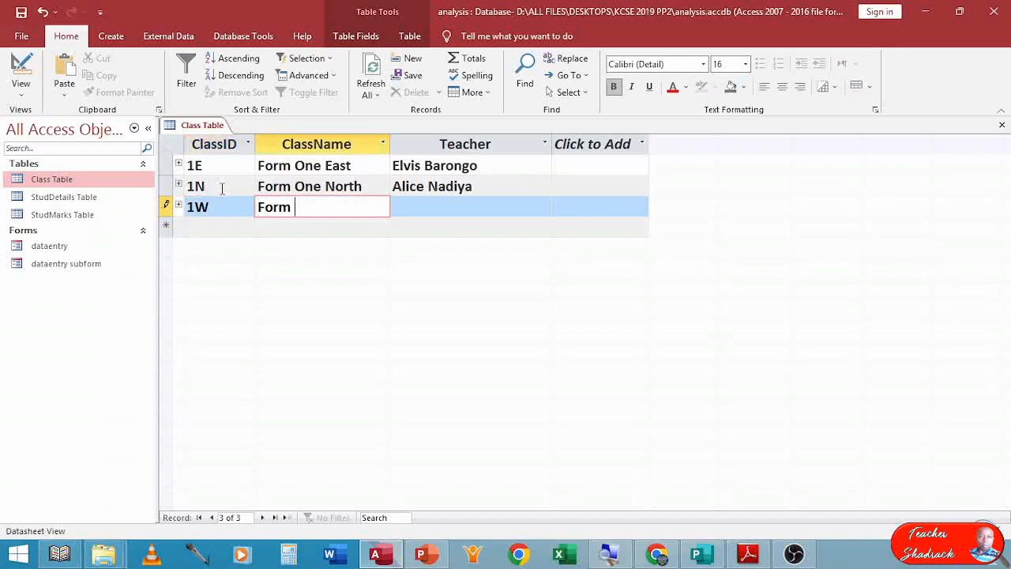
text(One West)
key(Tab)
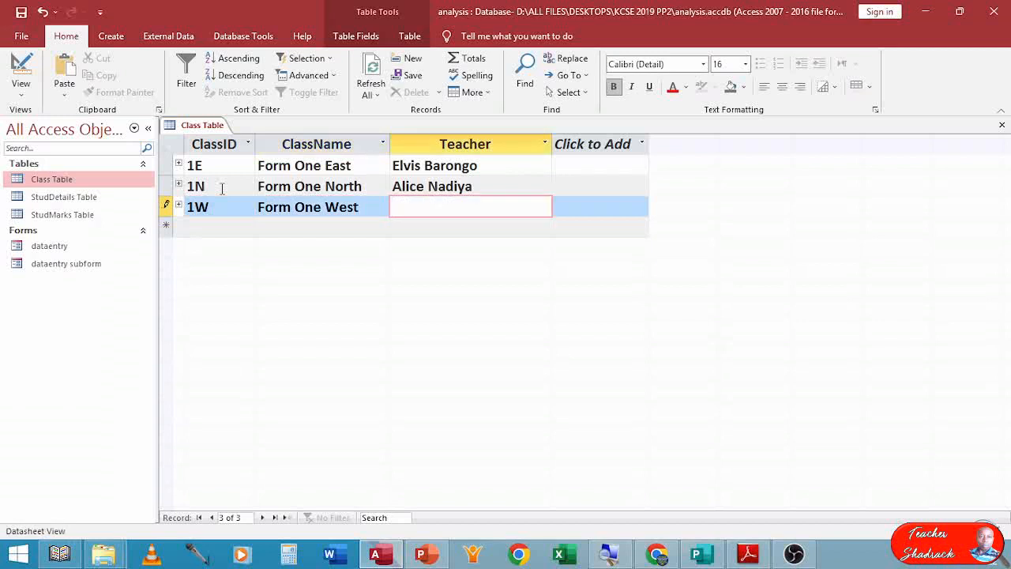
text(Paul Mkacharo)
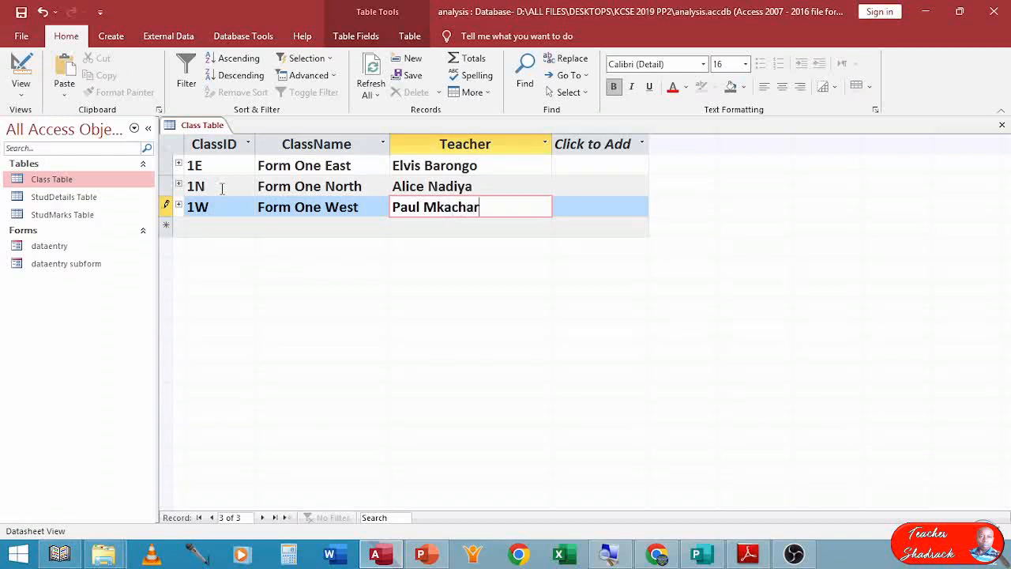
click(1002, 125)
click(449, 318)
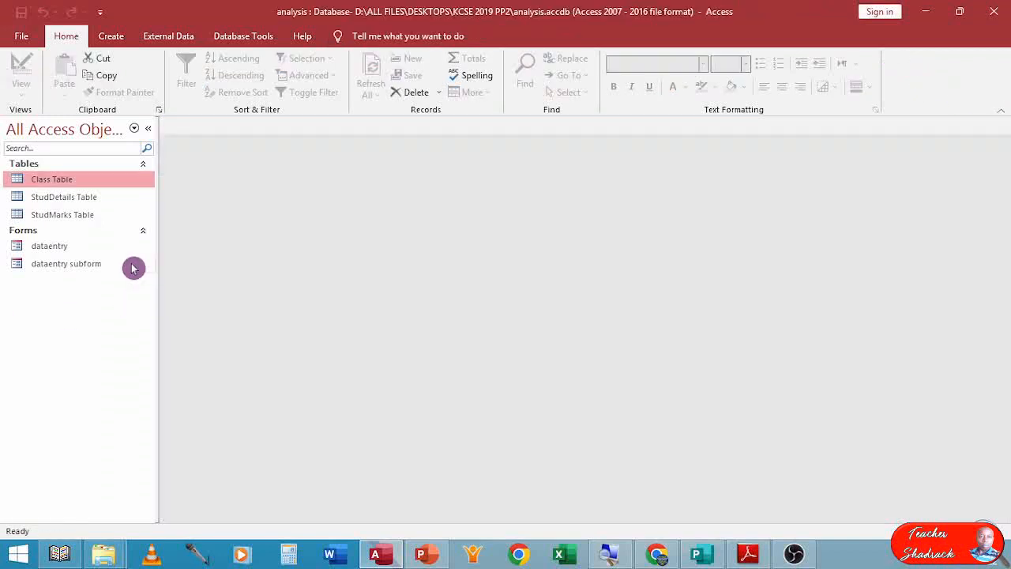
Open StudDetails Table and start a new record with AdNo 7984.
double_click(78, 202)
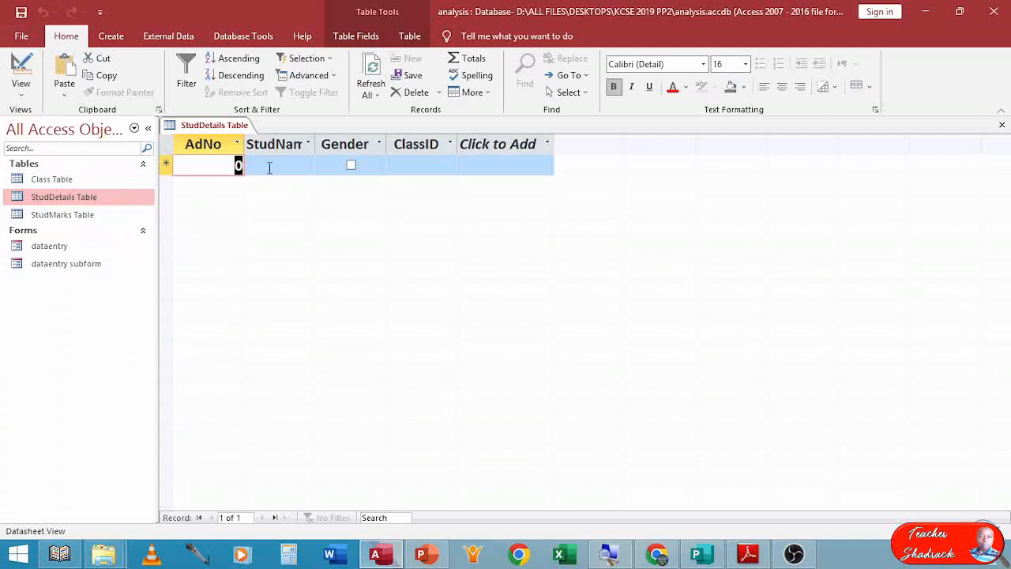
text(79)
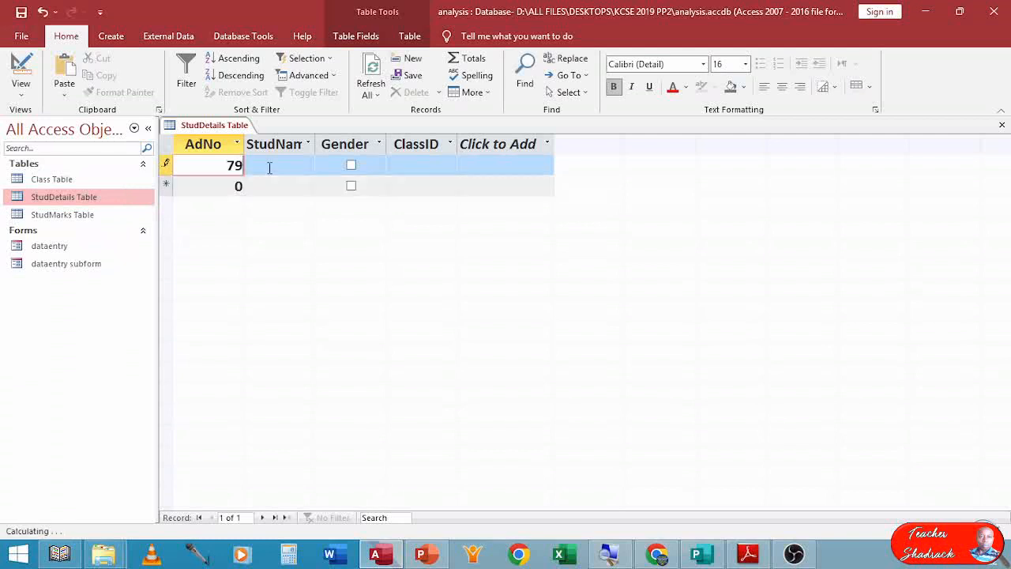
text(84)
key(Tab)
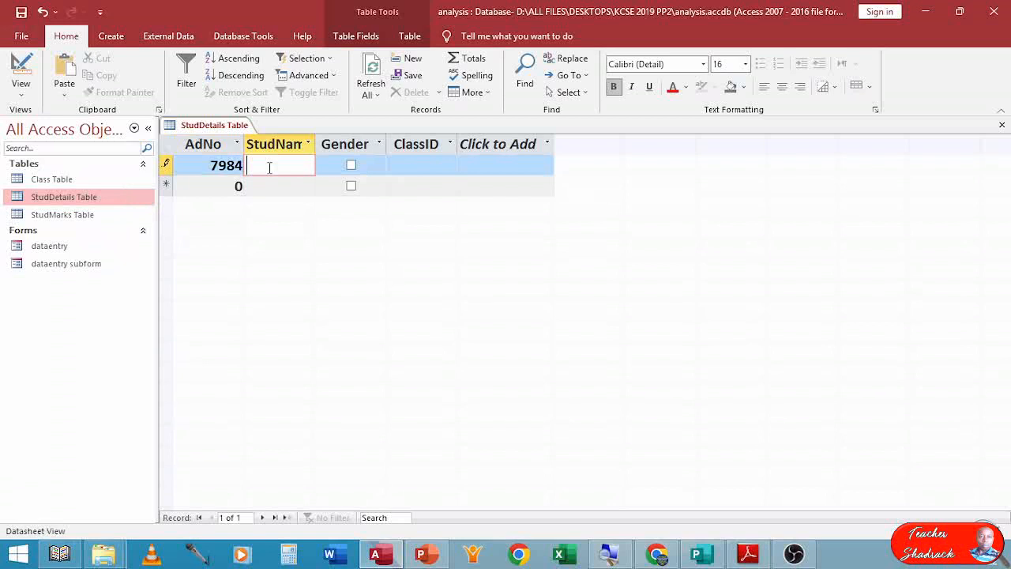
Widen the StudName column of StudDetails Table.
click(316, 143)
click(327, 146)
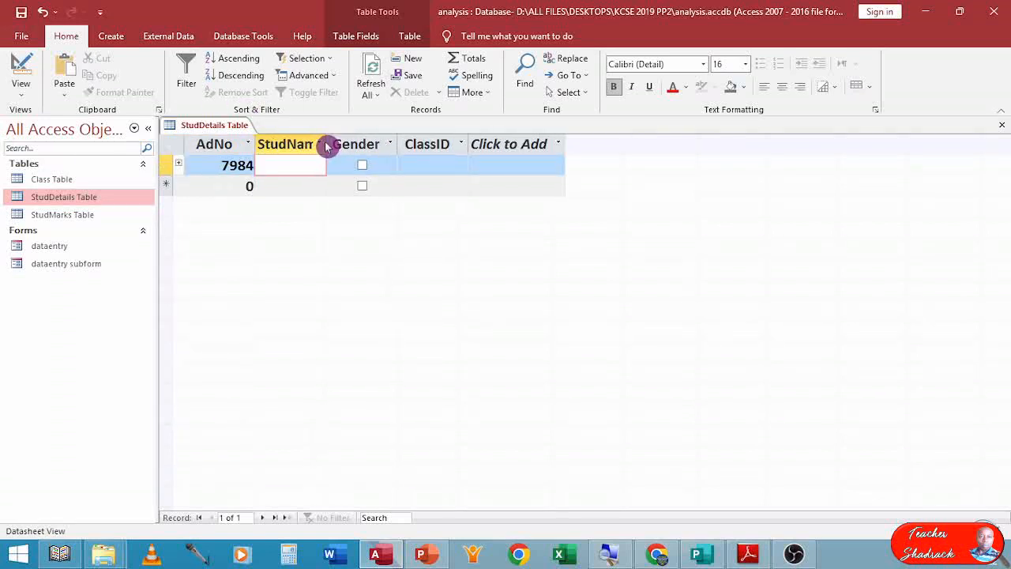
drag(328, 139, 443, 144)
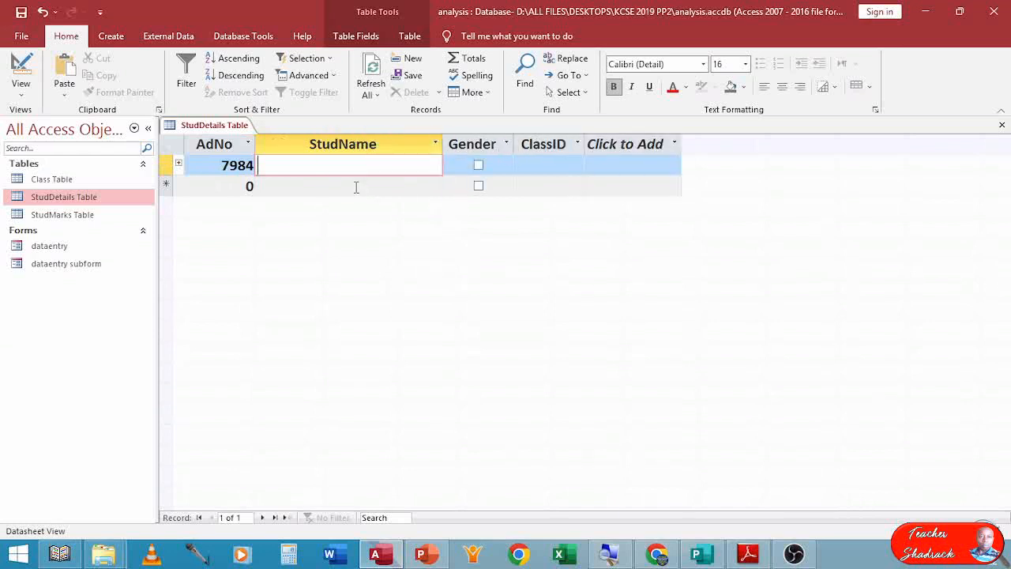
Enter the student's name for record 7984 and tick its Gender box.
text(Mary Kikoti)
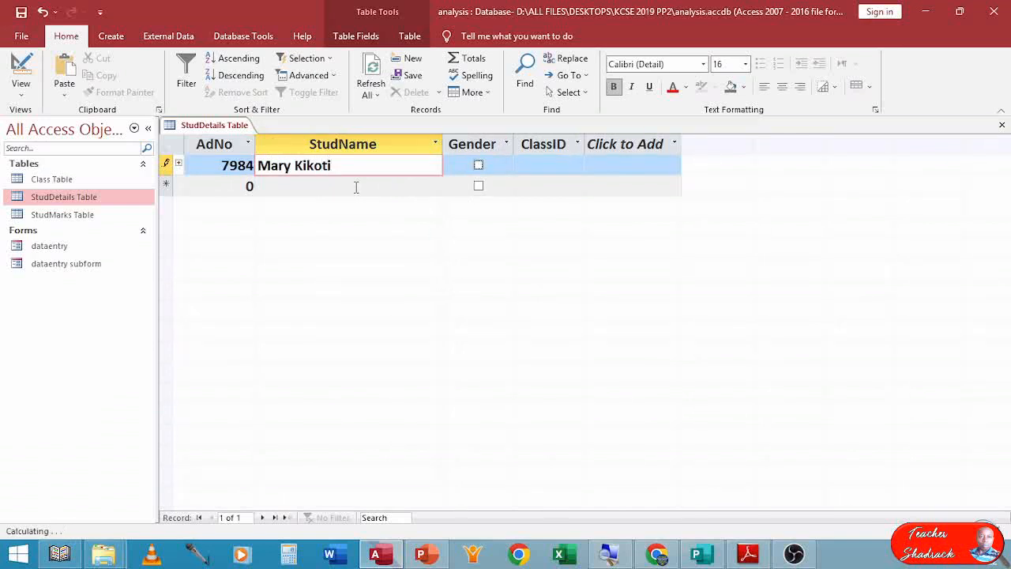
key(Tab)
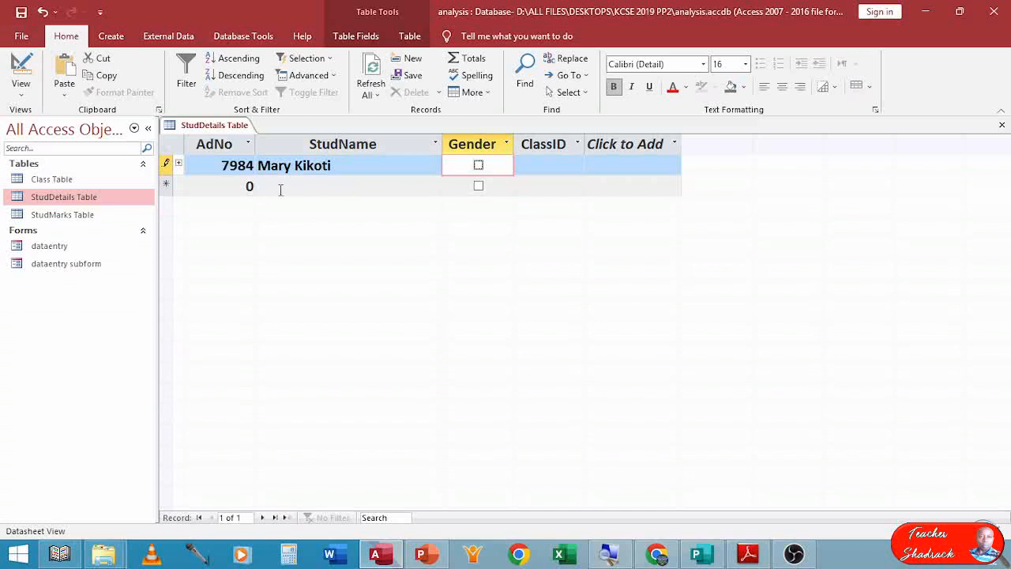
click(478, 165)
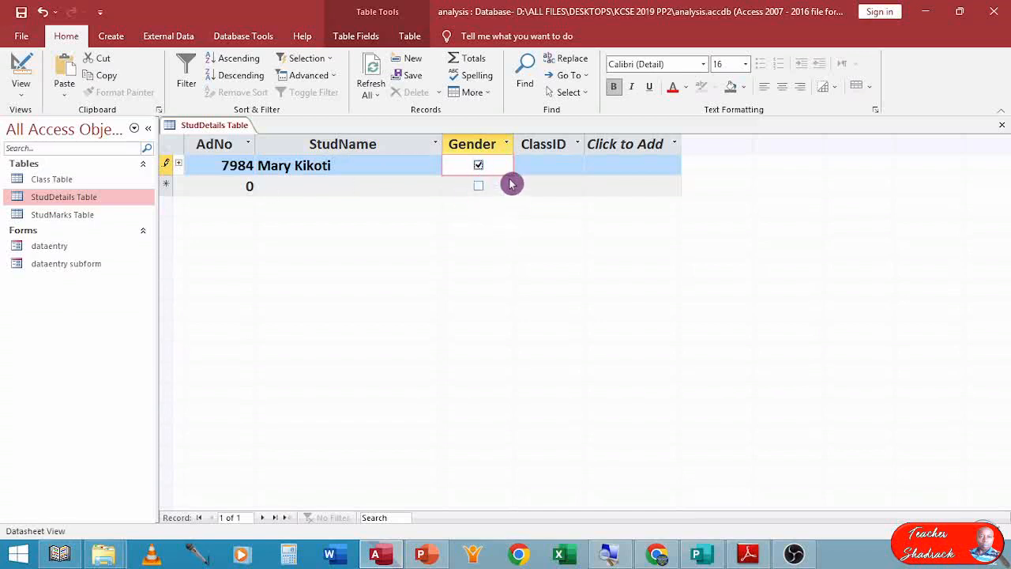
Set record 7984's ClassID to 1E and move to a new record.
key(Tab)
text(1e)
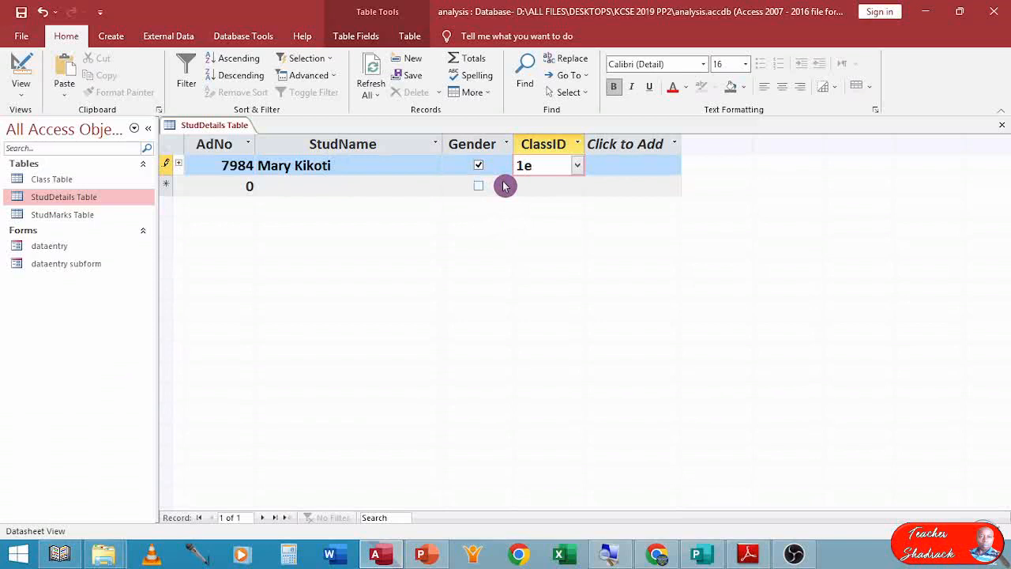
click(578, 166)
click(560, 186)
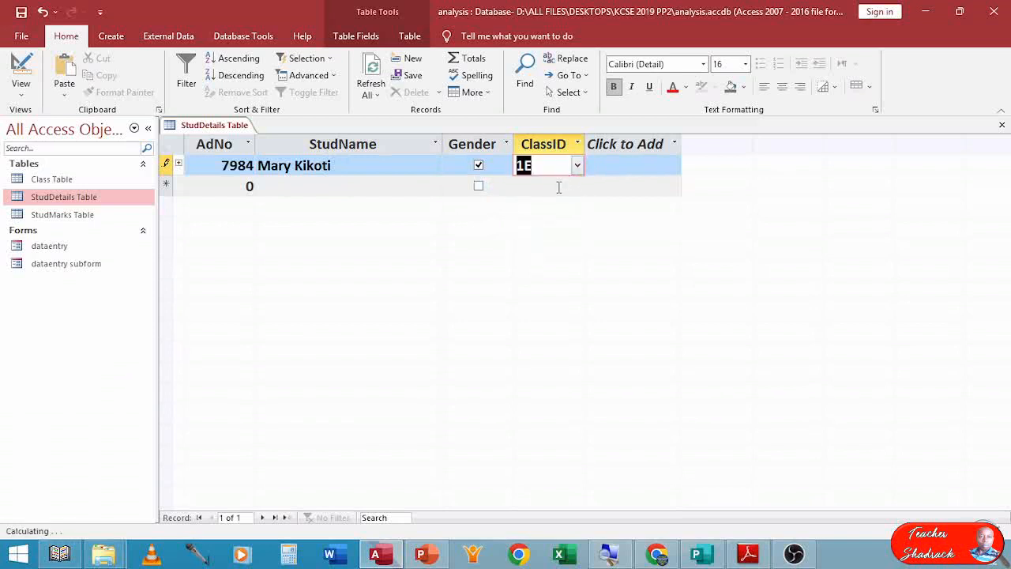
click(275, 197)
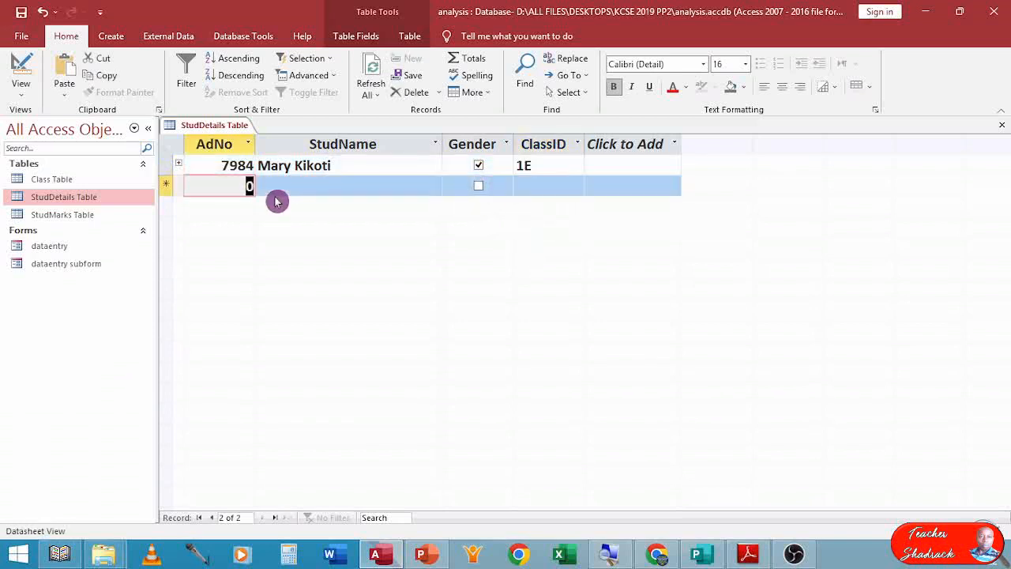
Add record 7460 with the student's name and tick its Gender box.
text(7)
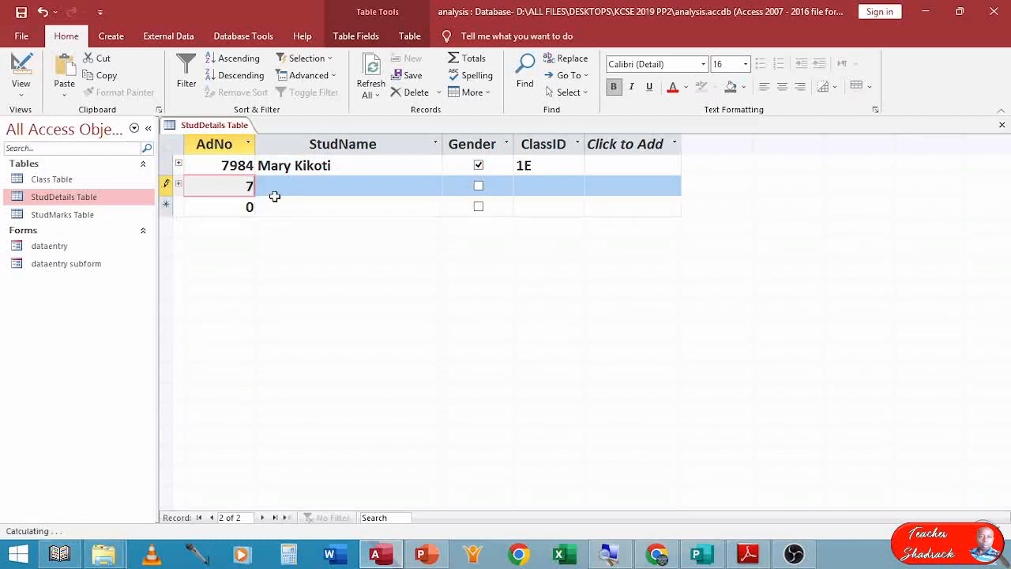
text(460)
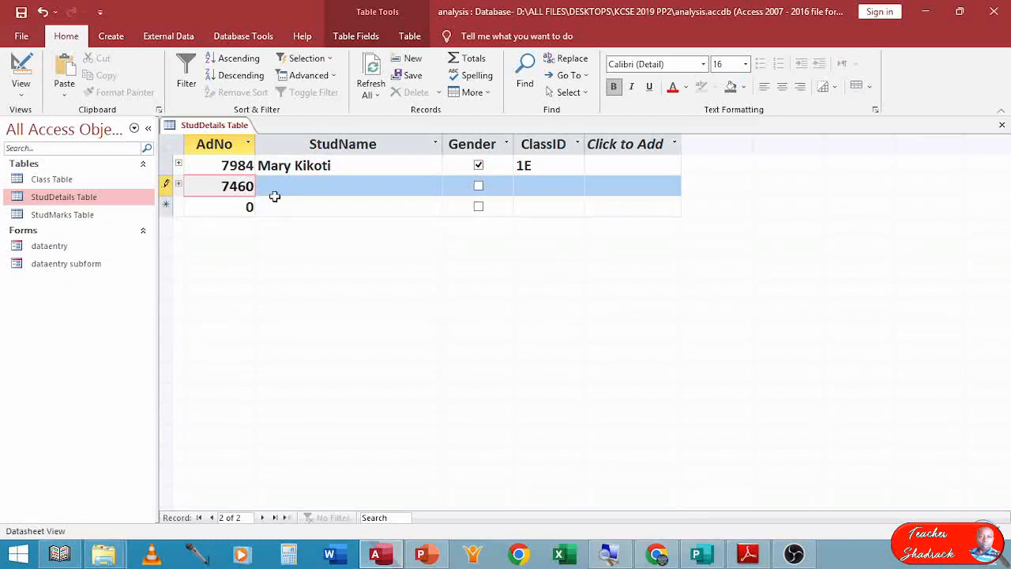
key(Tab)
text(Erica )
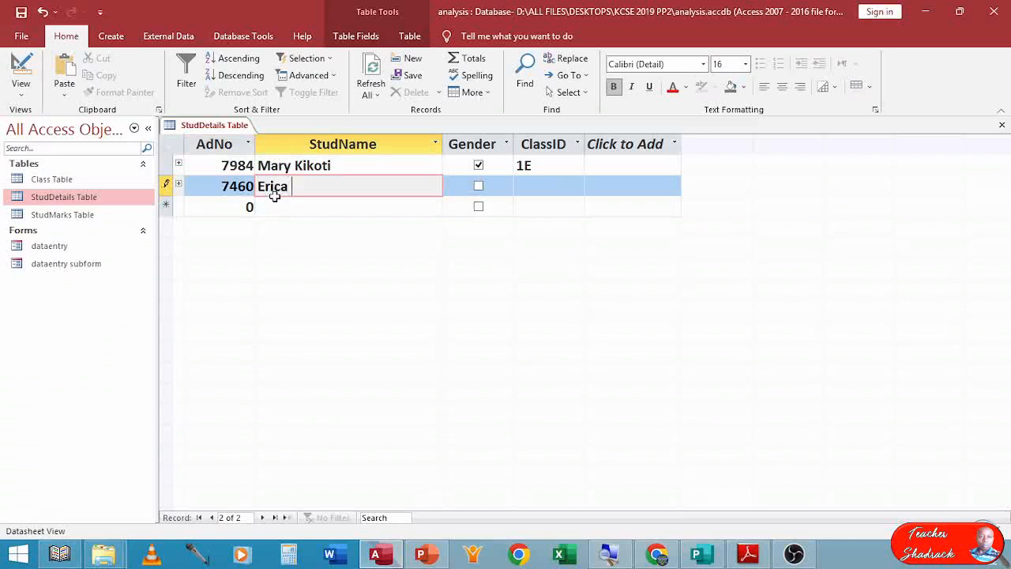
text(Kamburi)
key(Tab)
click(478, 188)
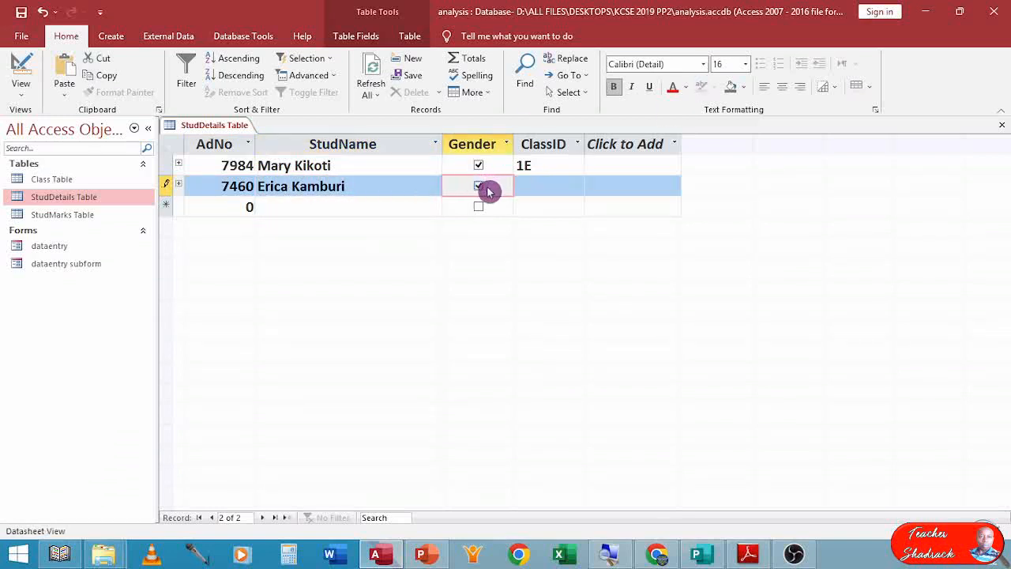
Pick ClassID 1E for record 7460 from the class list and save the record.
click(562, 186)
click(577, 186)
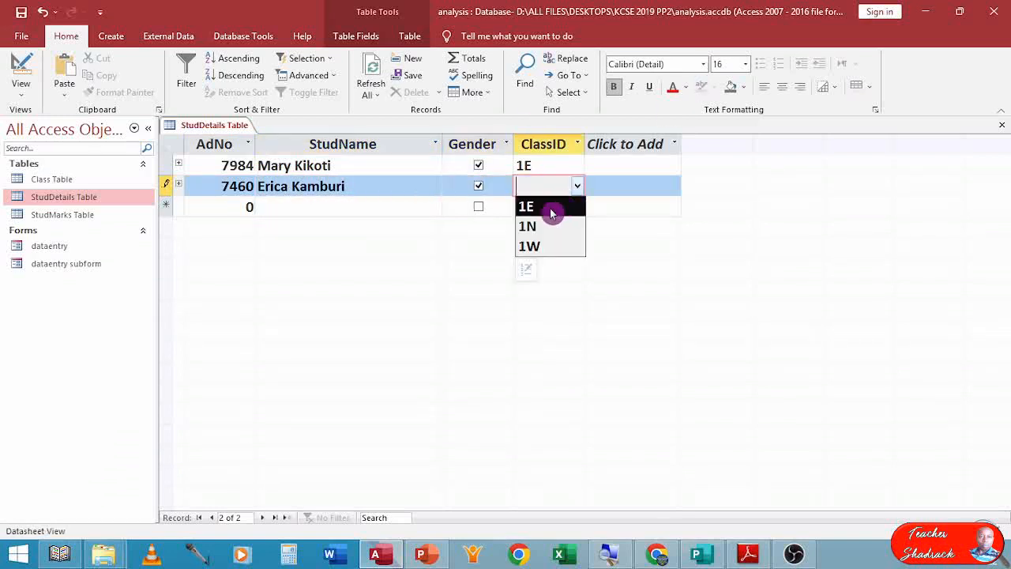
click(551, 208)
key(Tab)
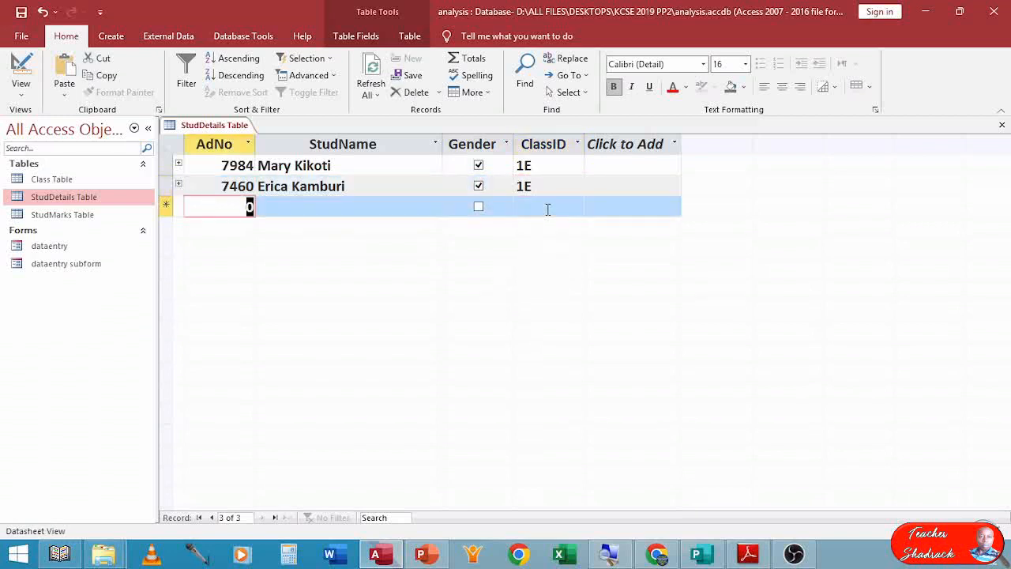
Add record 7800 with the student's name, Gender left unticked and ClassID 1E.
text(7800)
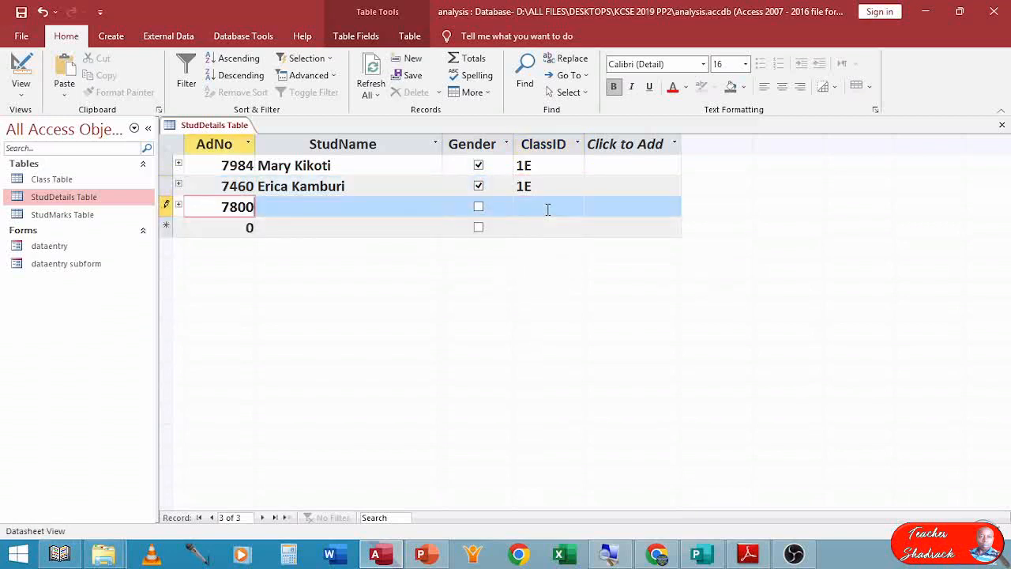
key(Tab)
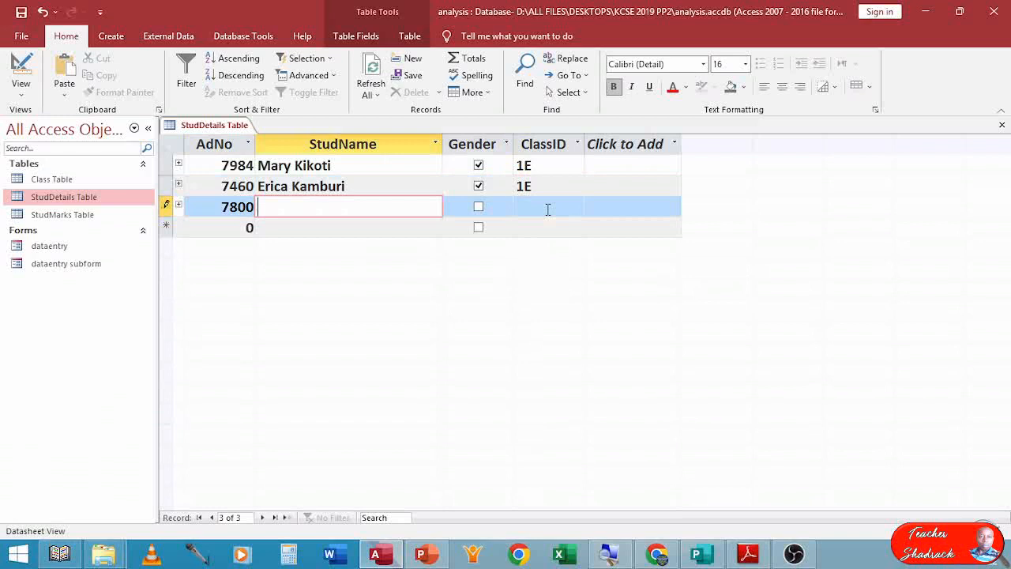
text(Axlam Khan)
key(Tab)
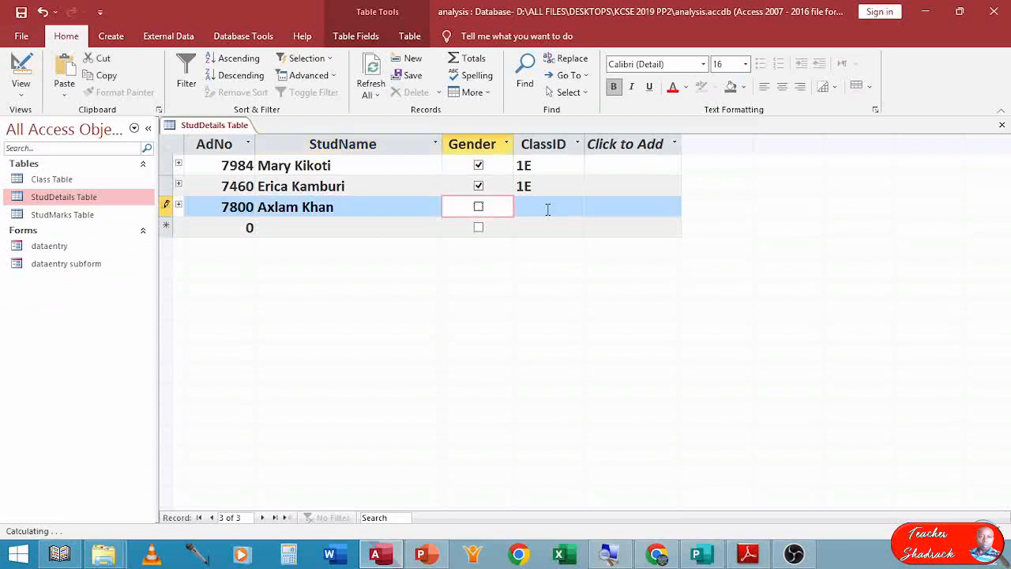
click(548, 208)
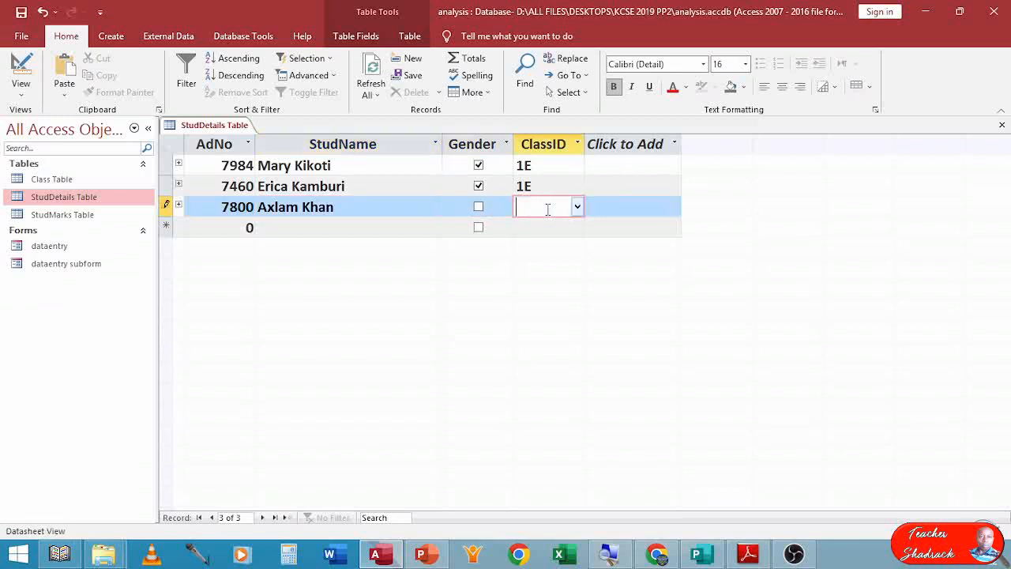
text(1E)
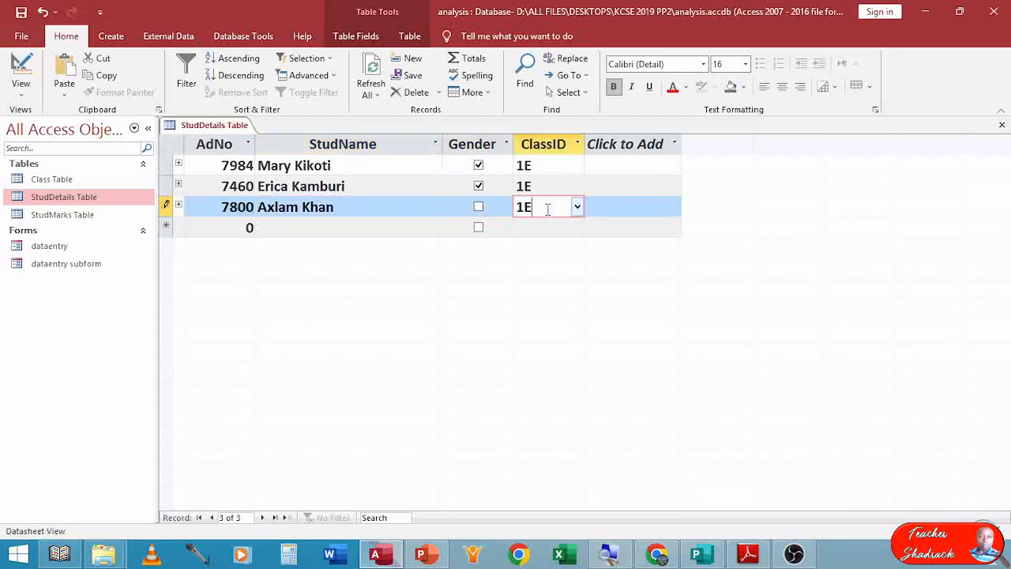
key(Tab)
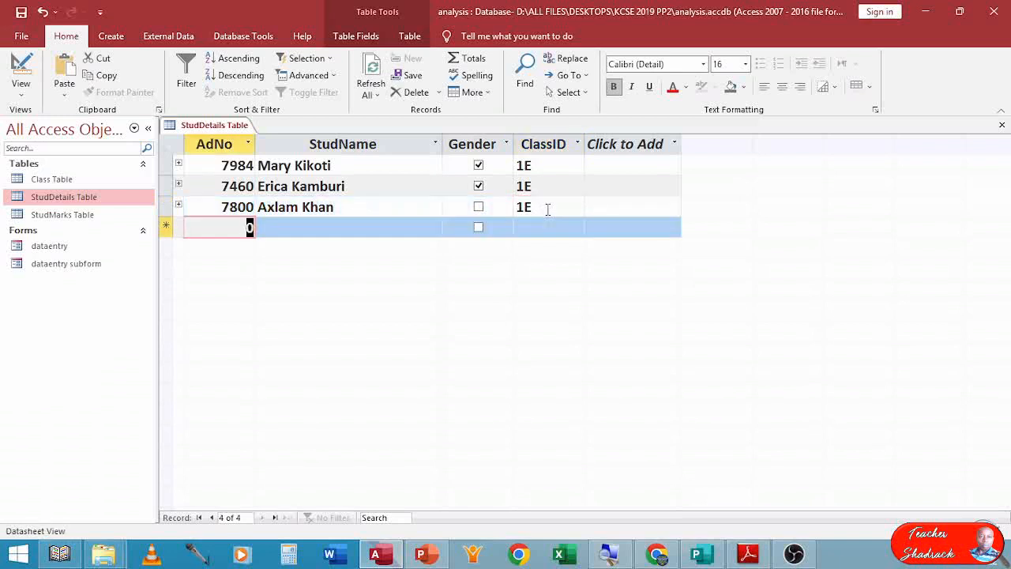
Add record 8083 with the student's name, Gender left unticked and ClassID 1E.
text(8083)
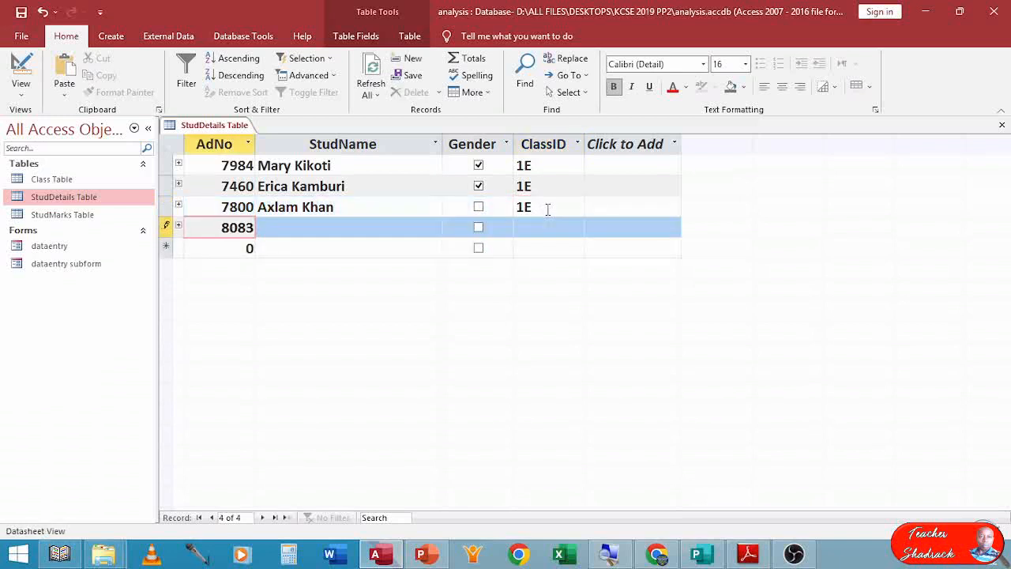
key(Tab)
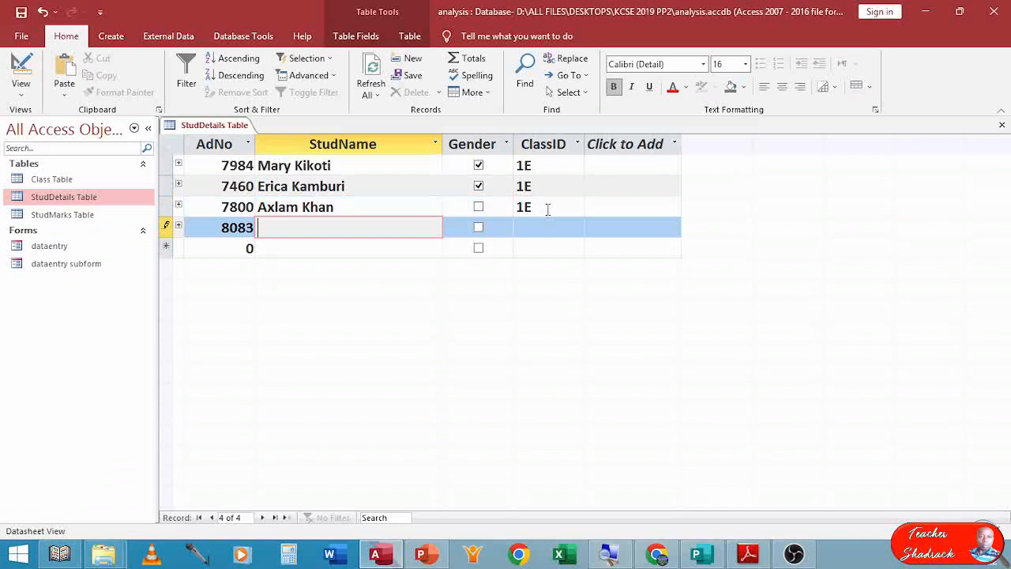
text(Martin Mkanjala)
key(Tab)
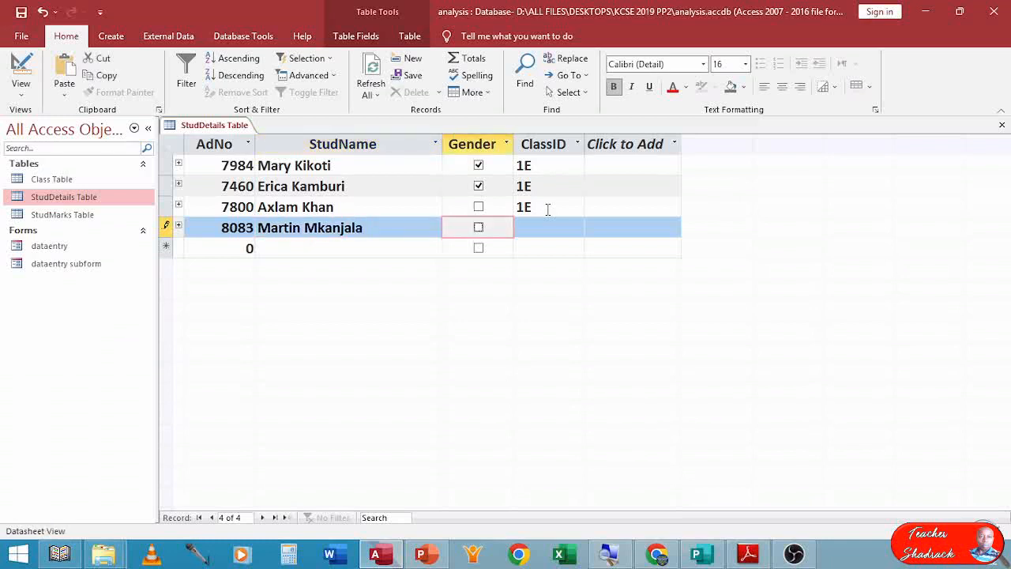
key(Tab)
text(1E)
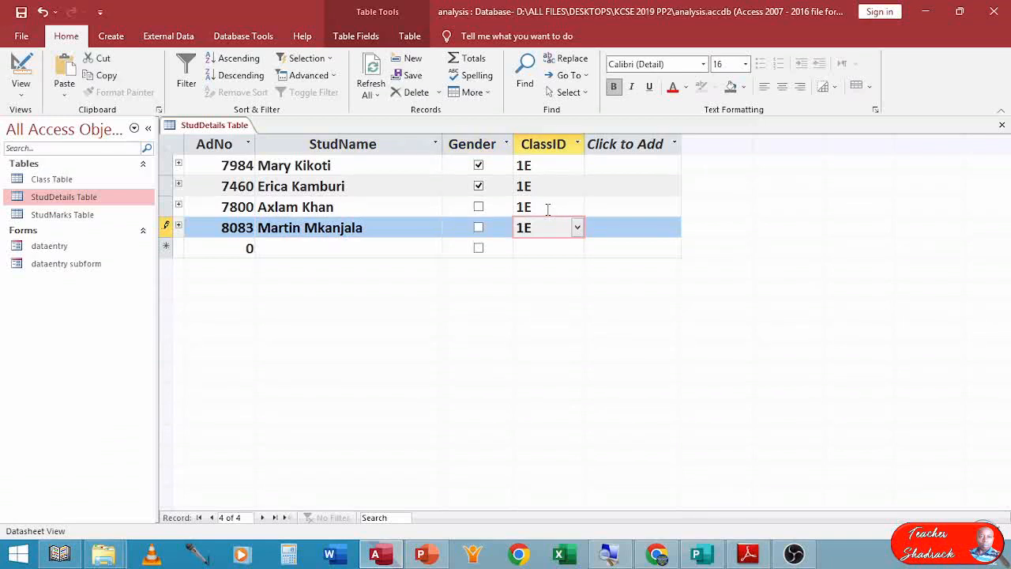
key(Tab)
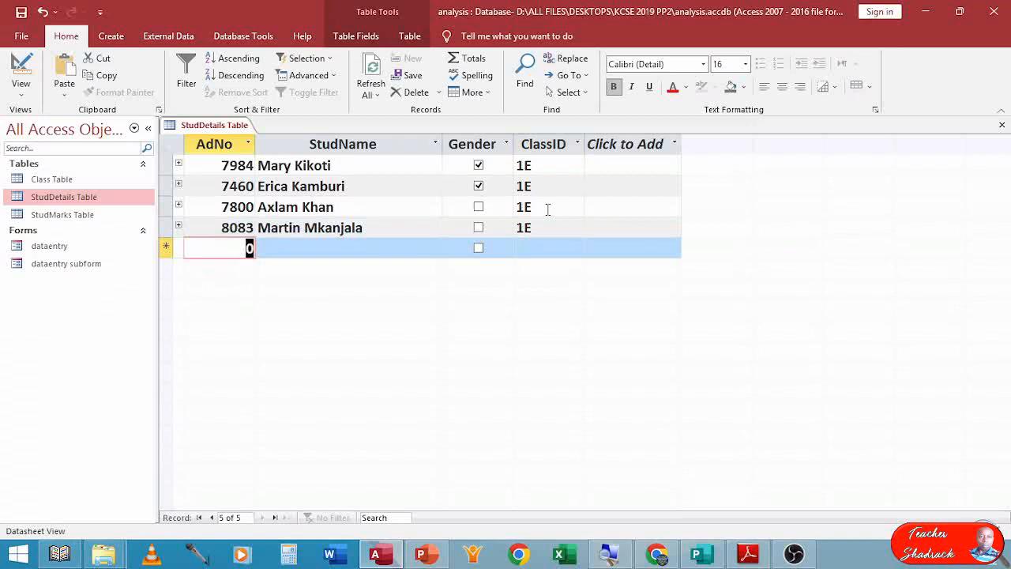
Add record 8092 with the student's name, a ticked Gender box and ClassID 1N picked from the list.
text(78092)
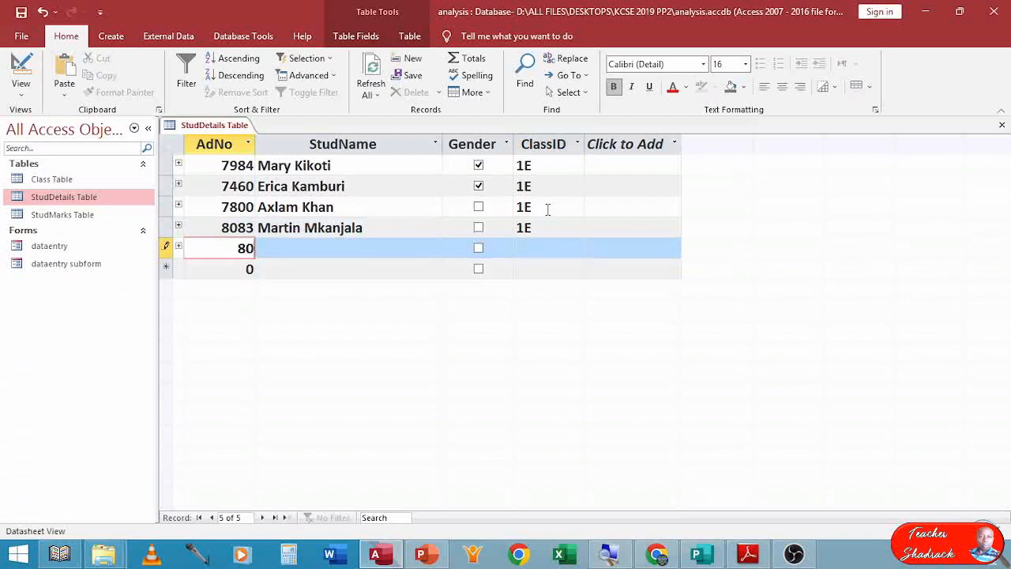
key(Tab)
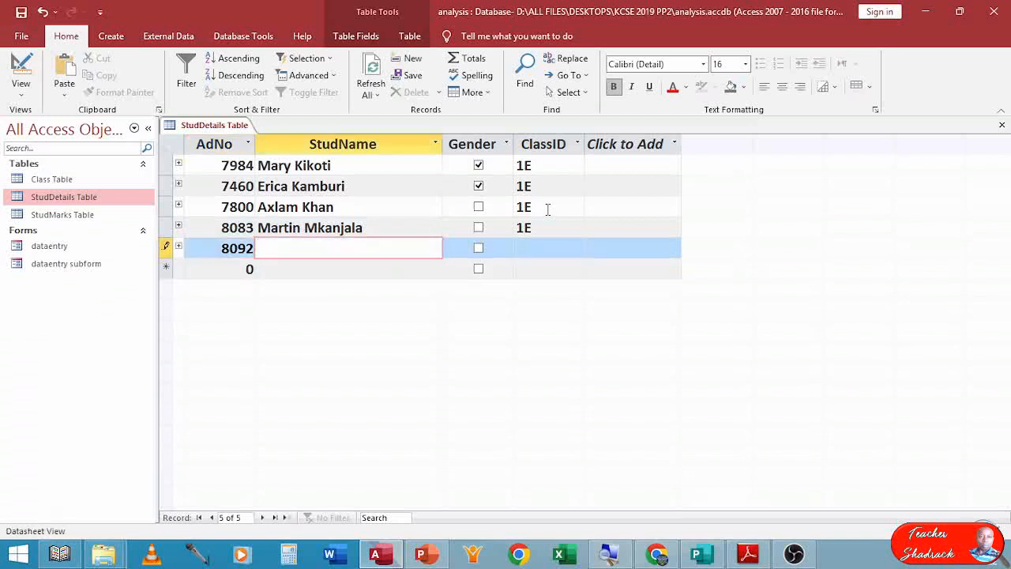
text(Esther Peresian)
key(Tab)
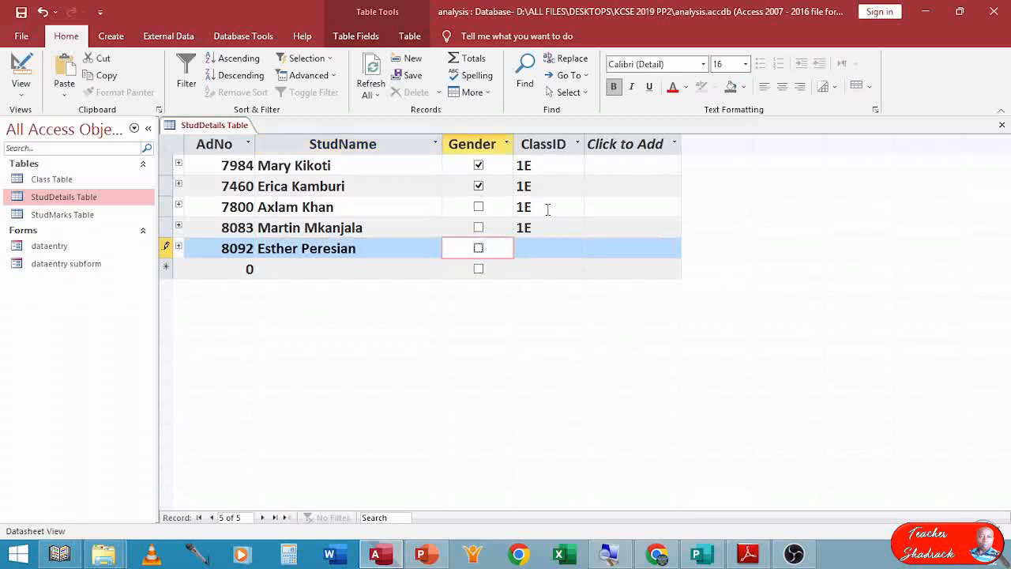
click(478, 249)
click(578, 249)
click(553, 289)
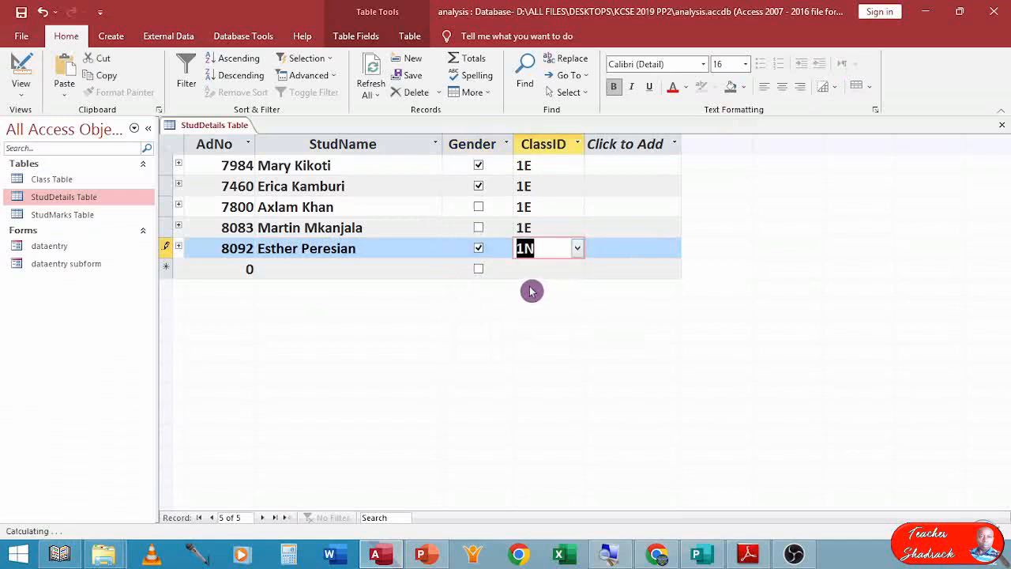
key(Tab)
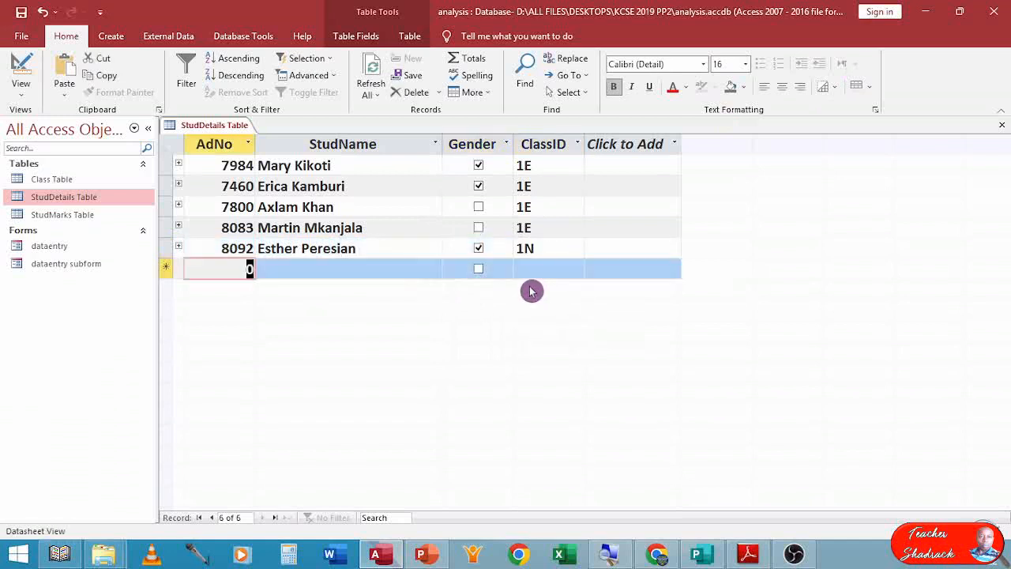
Add record 8082 with the student's name, Gender left unticked and ClassID 1N.
text(808)
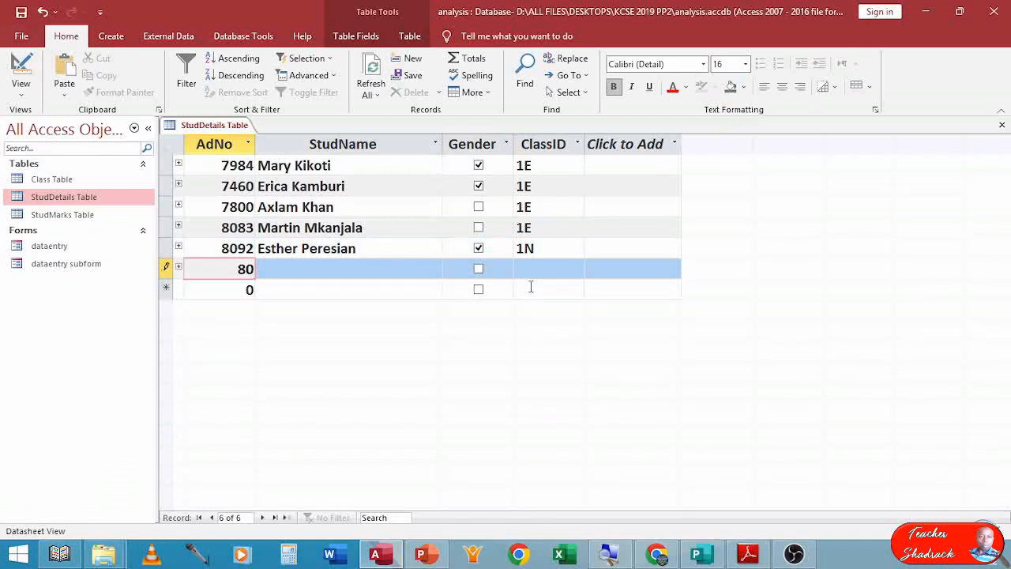
text(2)
key(Tab)
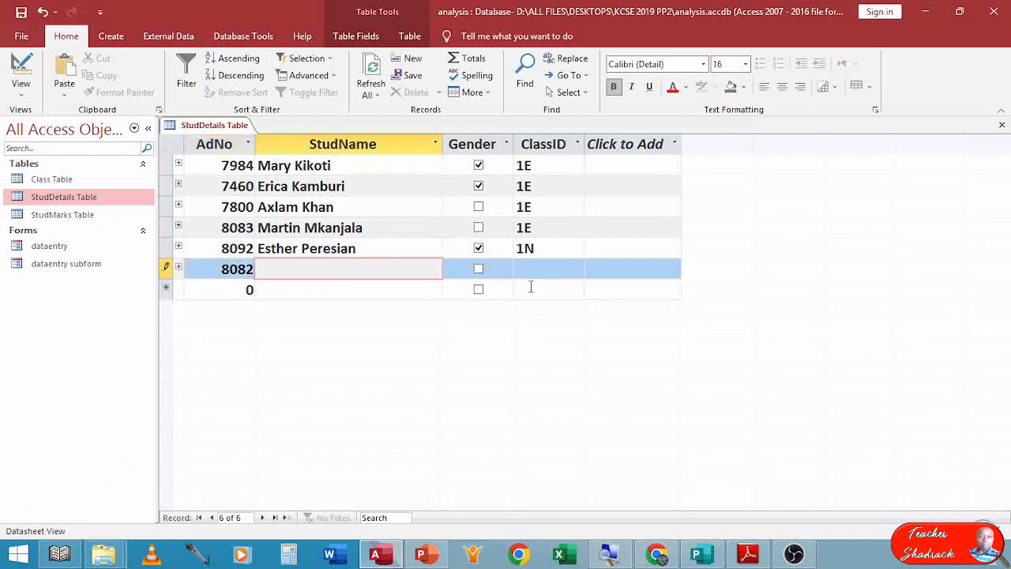
text(Mohamed A)
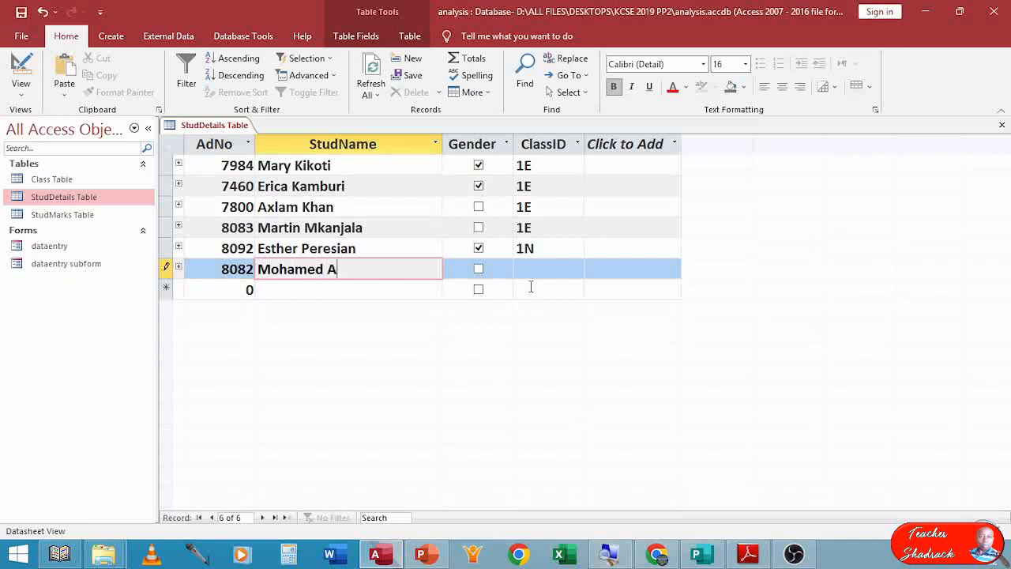
text(yan)
key(Tab)
key(Tab)
text(1n)
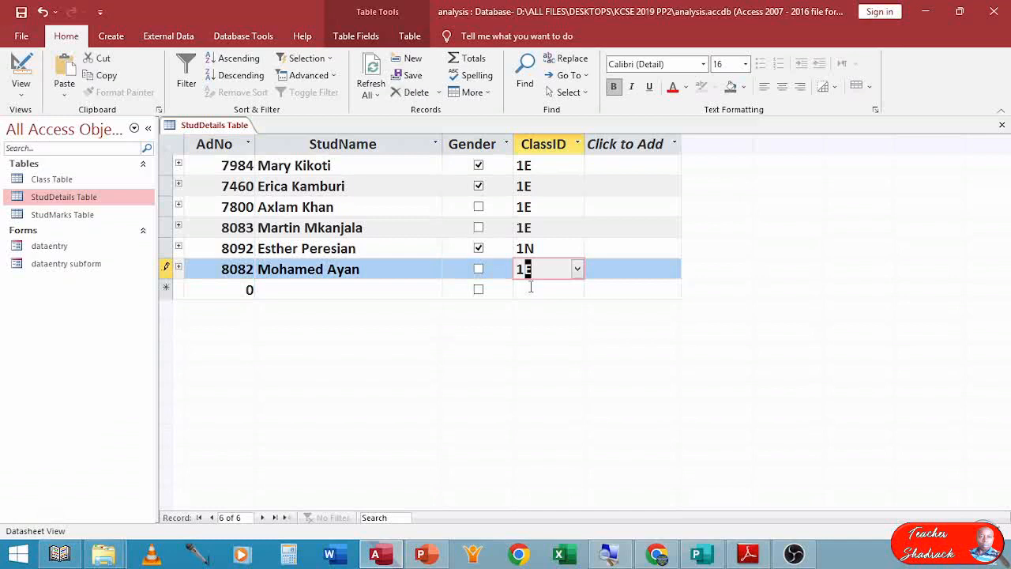
key(BackSpace)
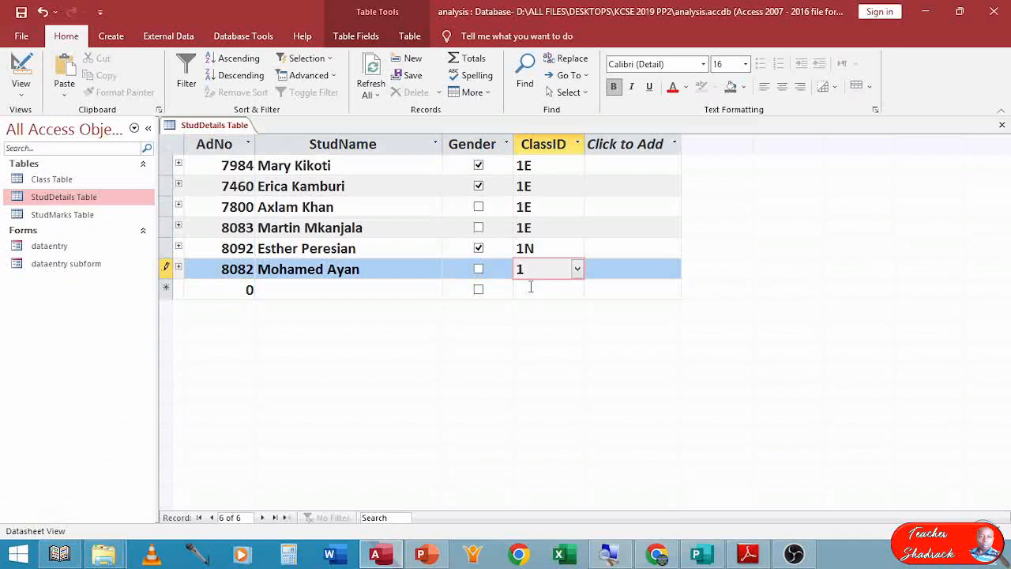
key(Caps_Lock)
text(N)
key(Return)
key(Caps_Lock)
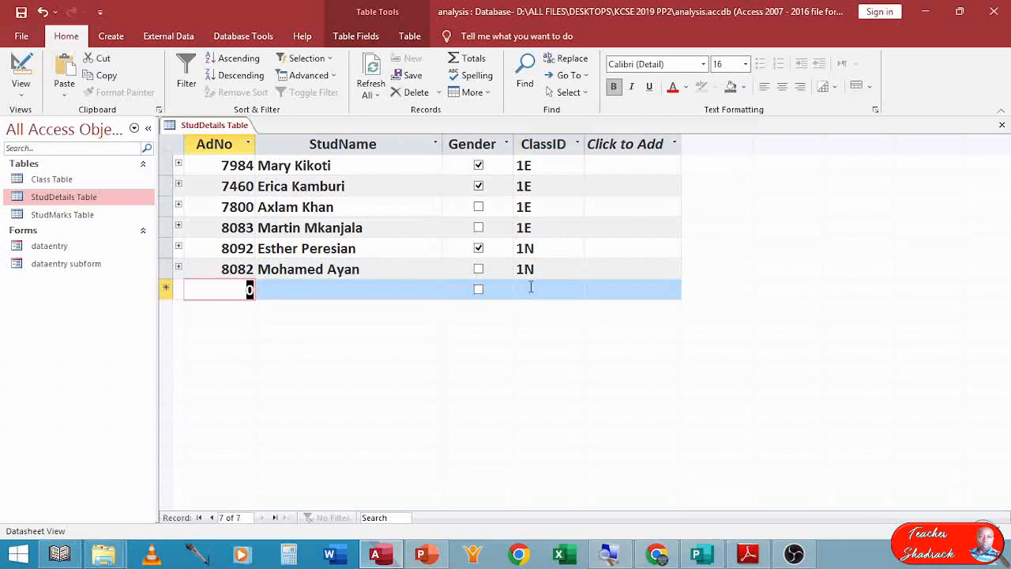
Start record 7896 and enter the student's name.
text(78)
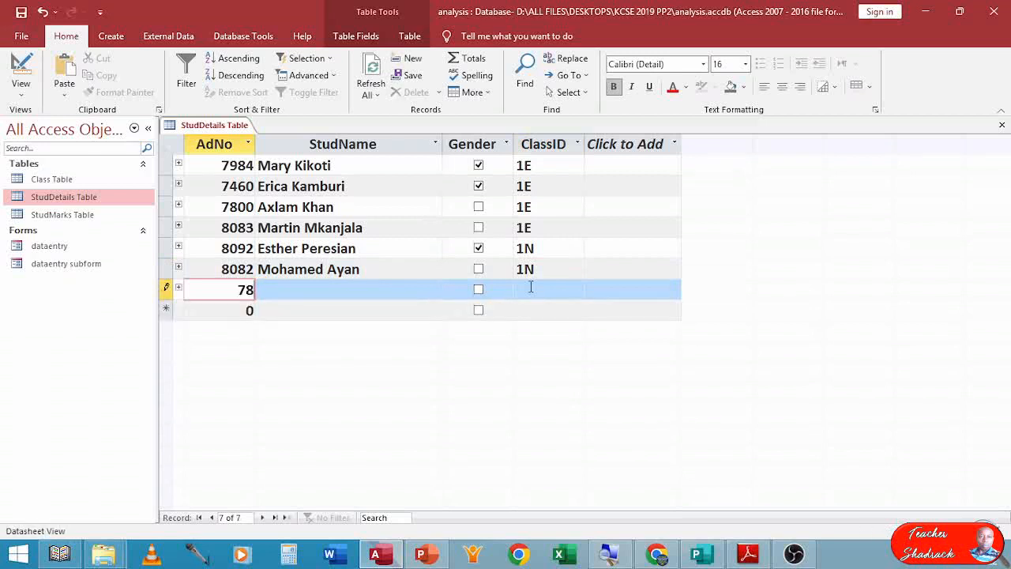
text(96)
key(Tab)
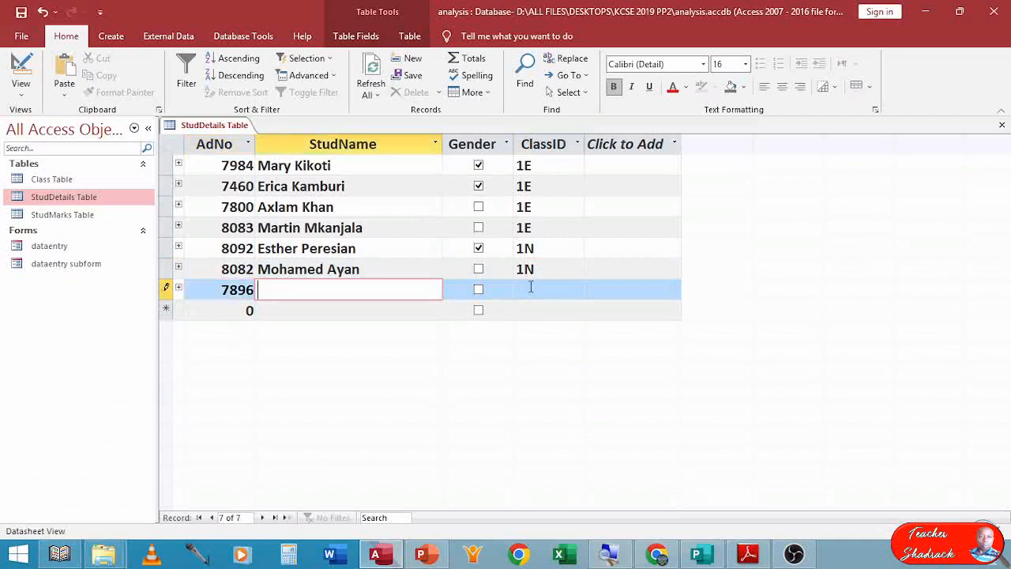
text(Mark Kwalima)
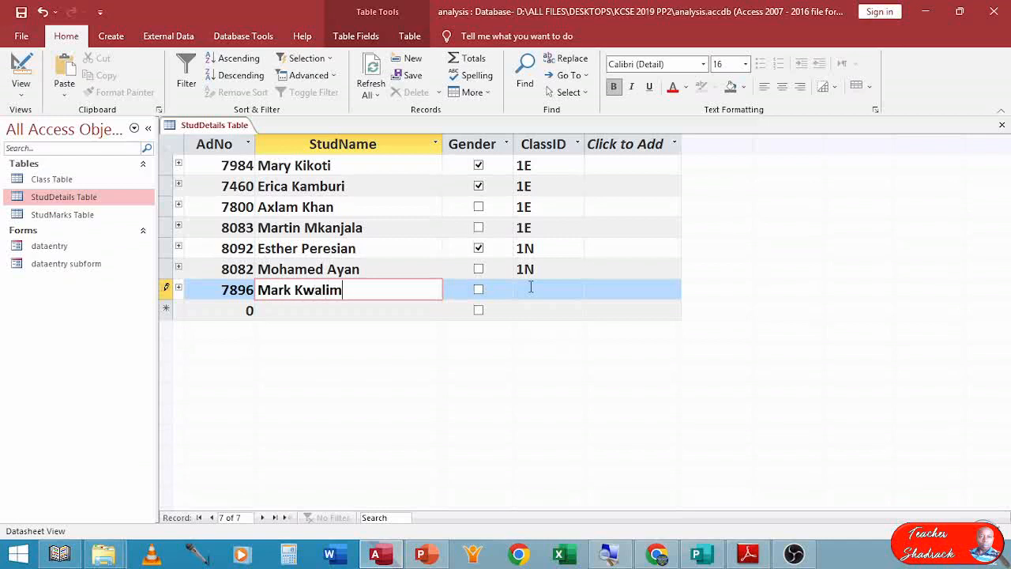
key(Tab)
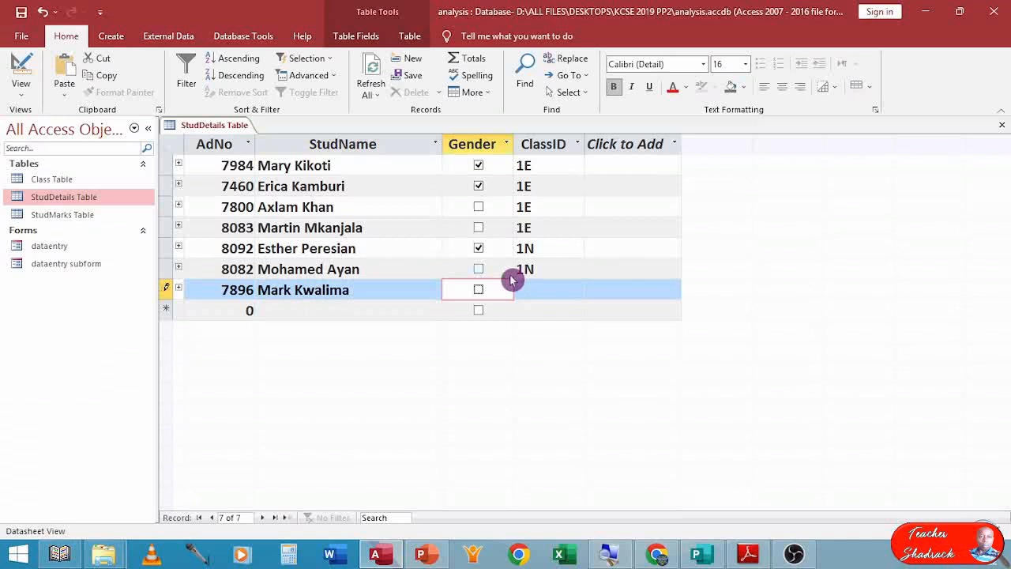
Finish record 7896 with Gender left unticked and ClassID 1W.
key(Tab)
text(1w)
key(Tab)
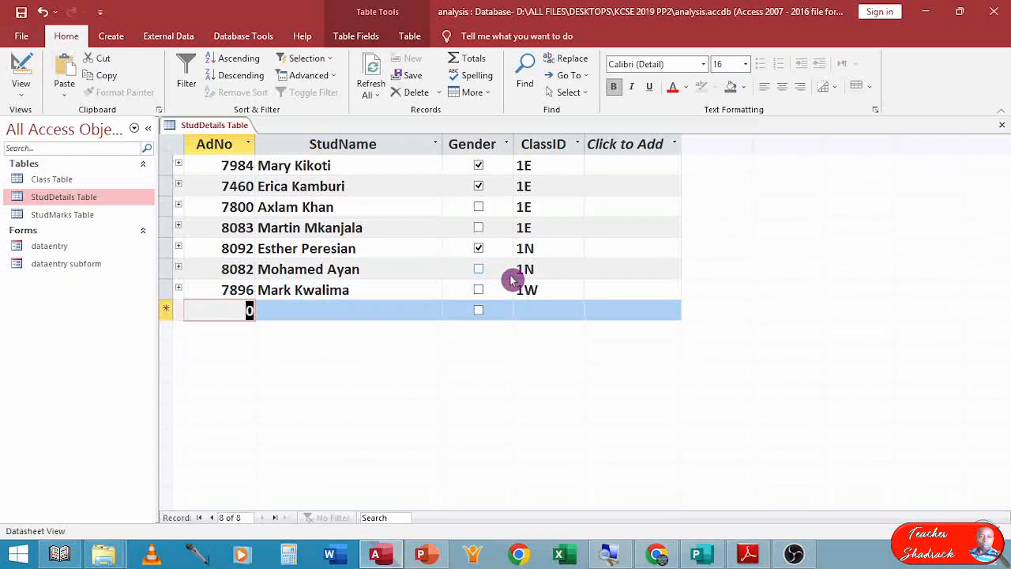
Add record 7892 with the student's name, Gender left unticked and ClassID 1W.
text(789)
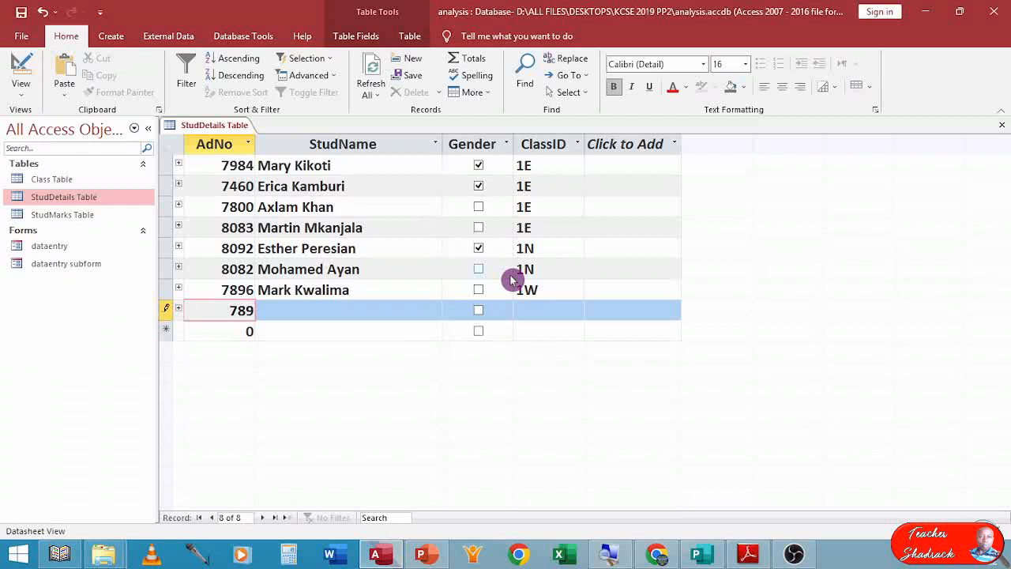
text(2)
key(Tab)
text(Morgan Lema)
key(Tab)
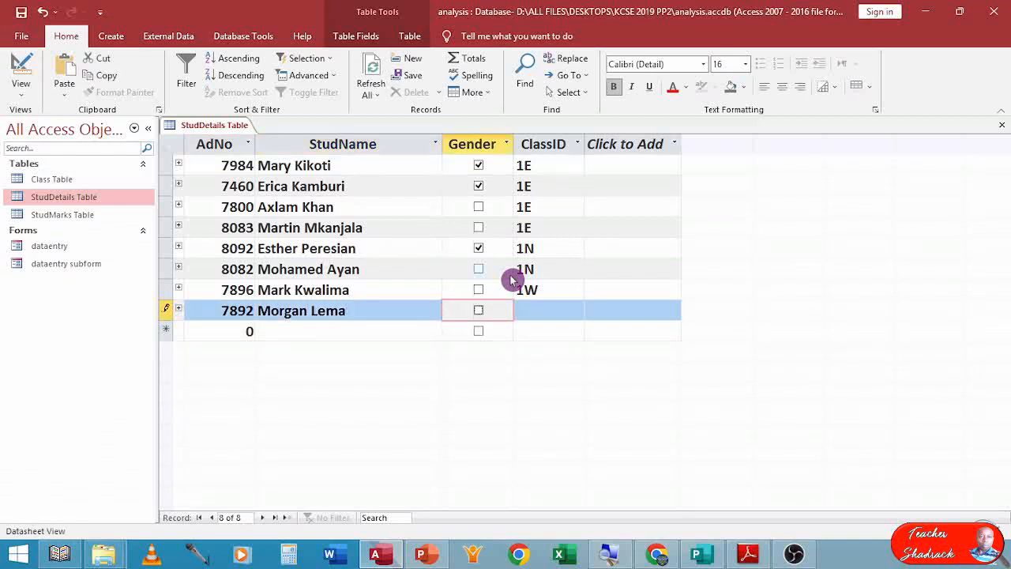
key(Tab)
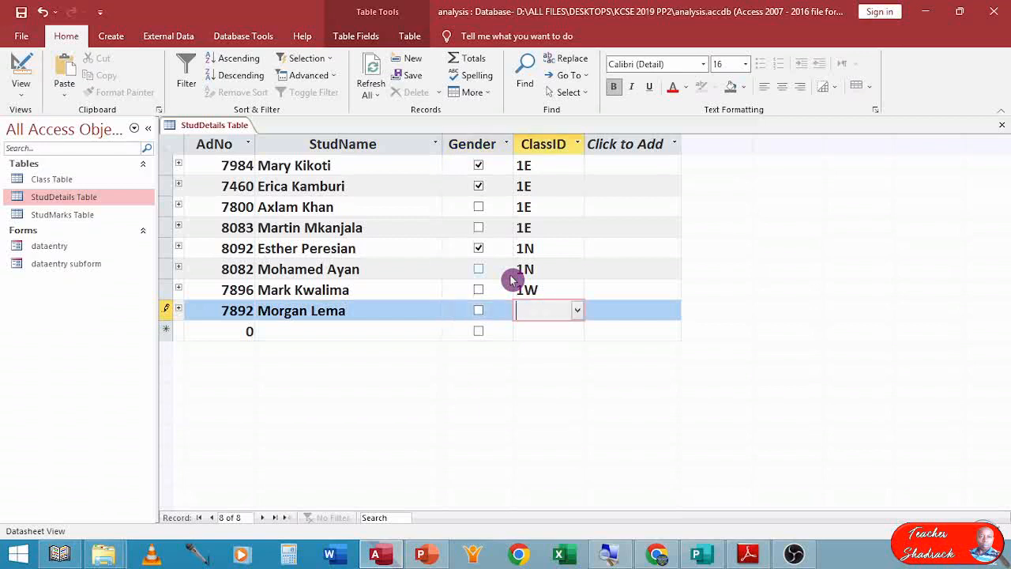
text(1w)
key(Tab)
Add record 8184 with the student's name, ClassID 1W and a ticked Gender box.
text(8184)
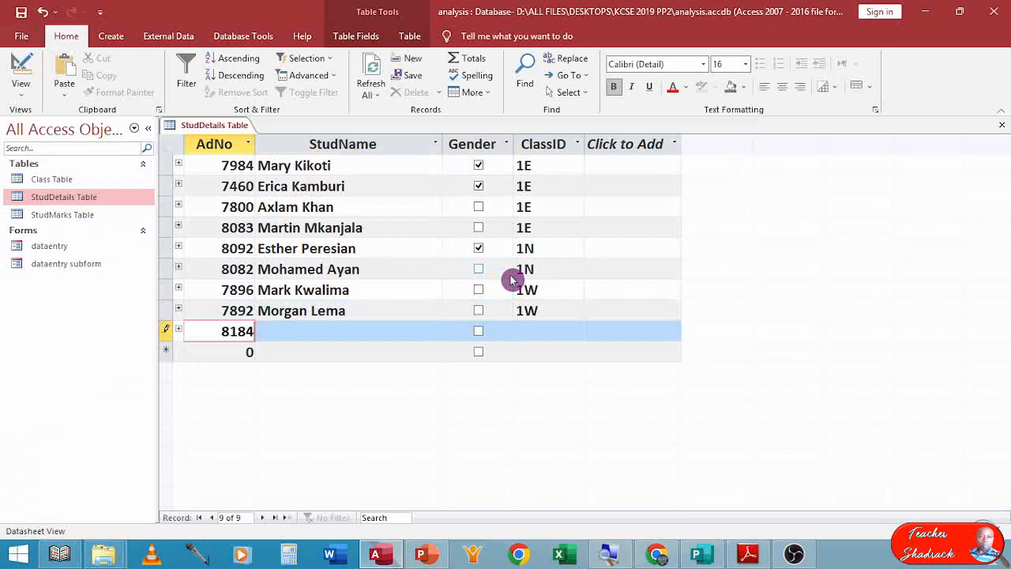
key(Tab)
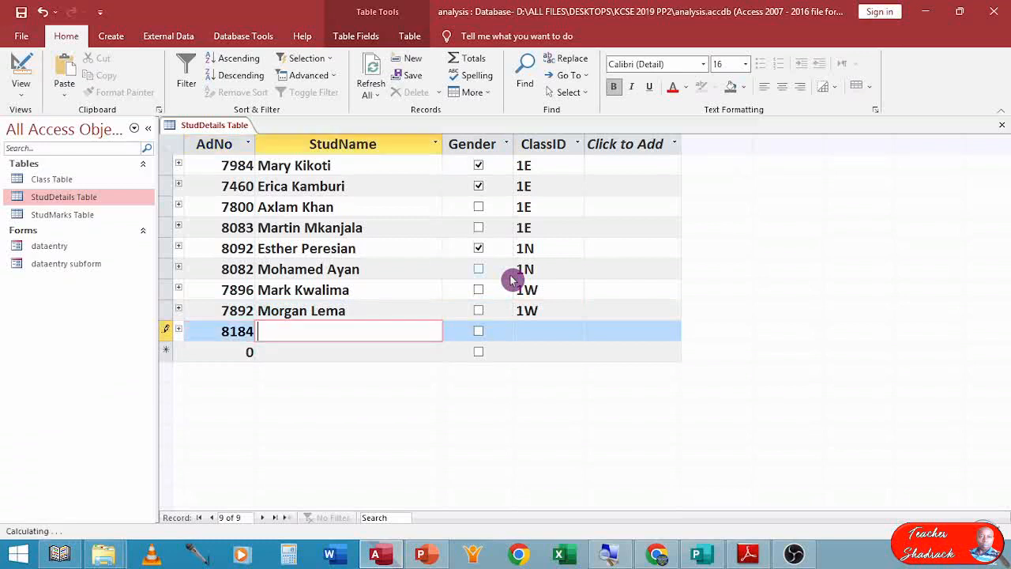
text(Emily Mawasi)
key(Tab)
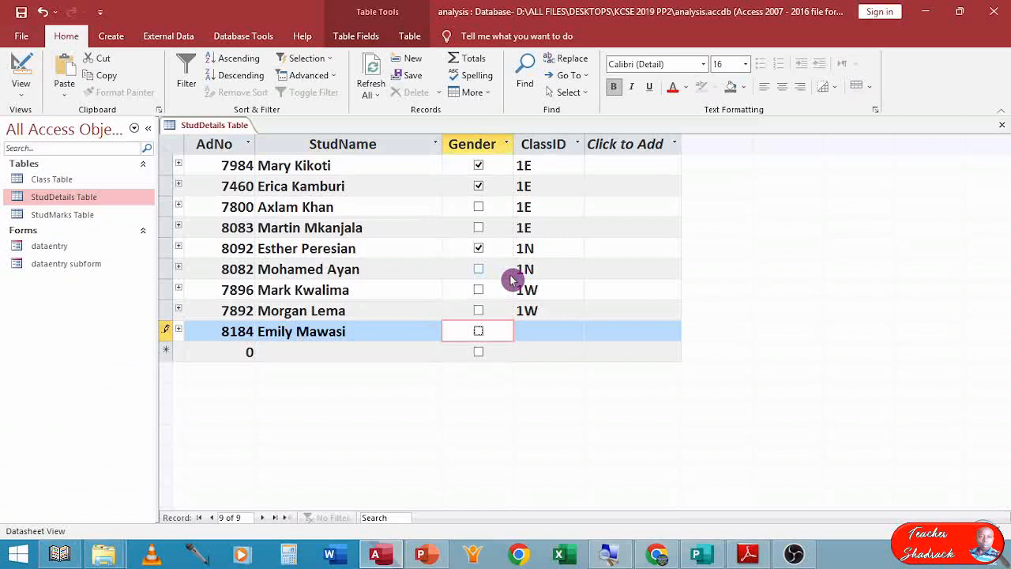
key(Tab)
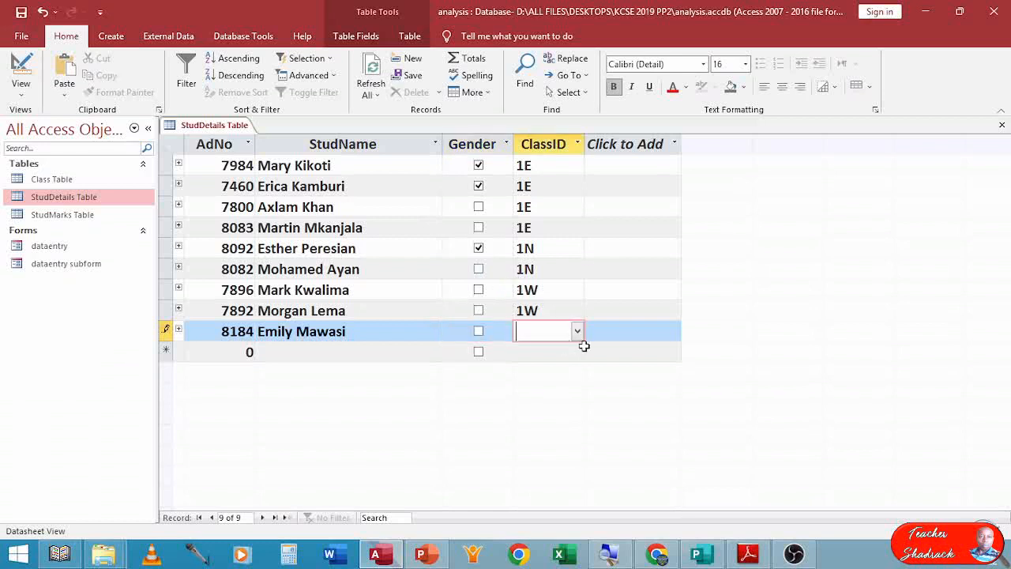
text(q)
key(BackSpace)
text(1w)
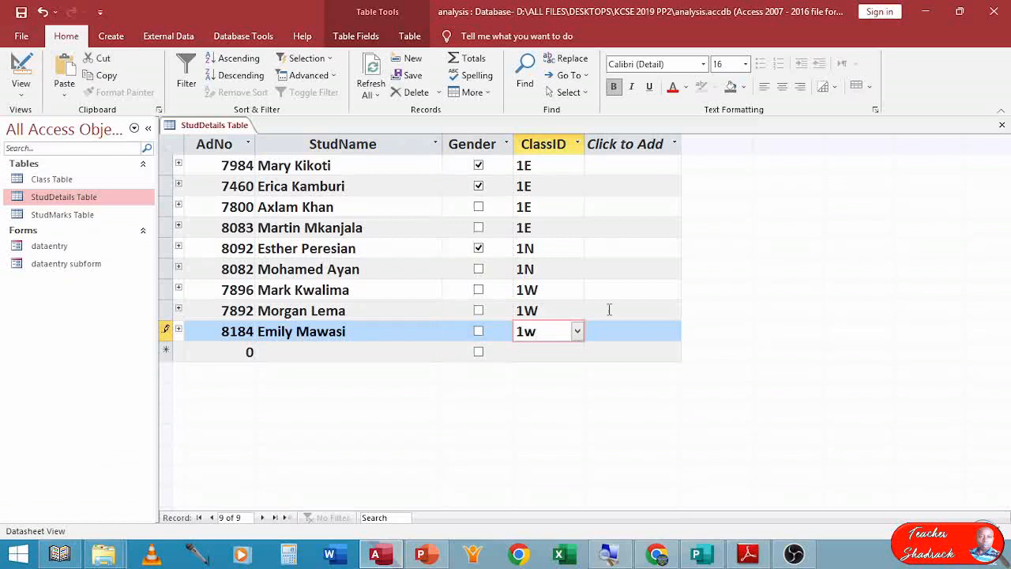
click(479, 331)
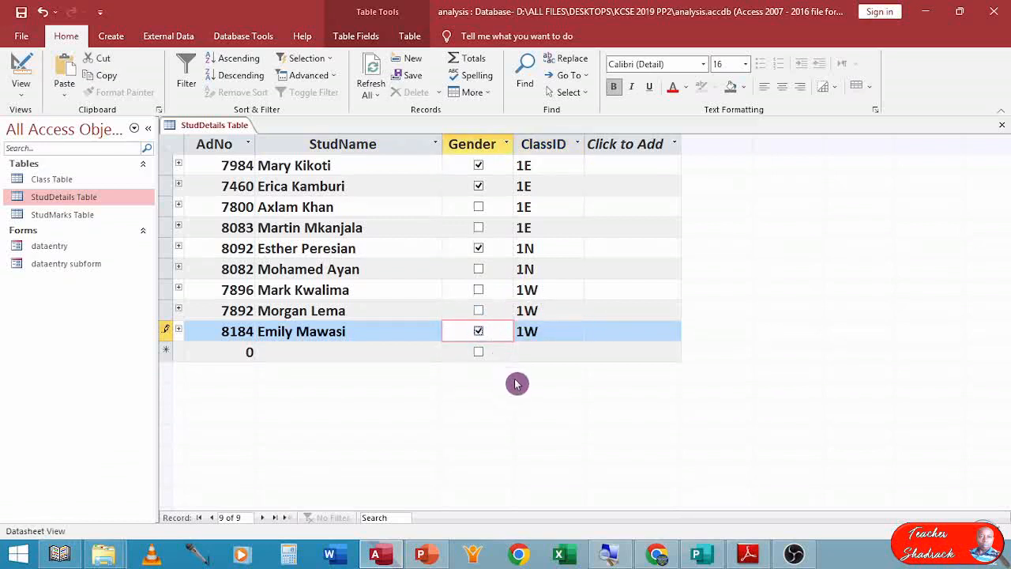
key(Tab)
key(Tab)
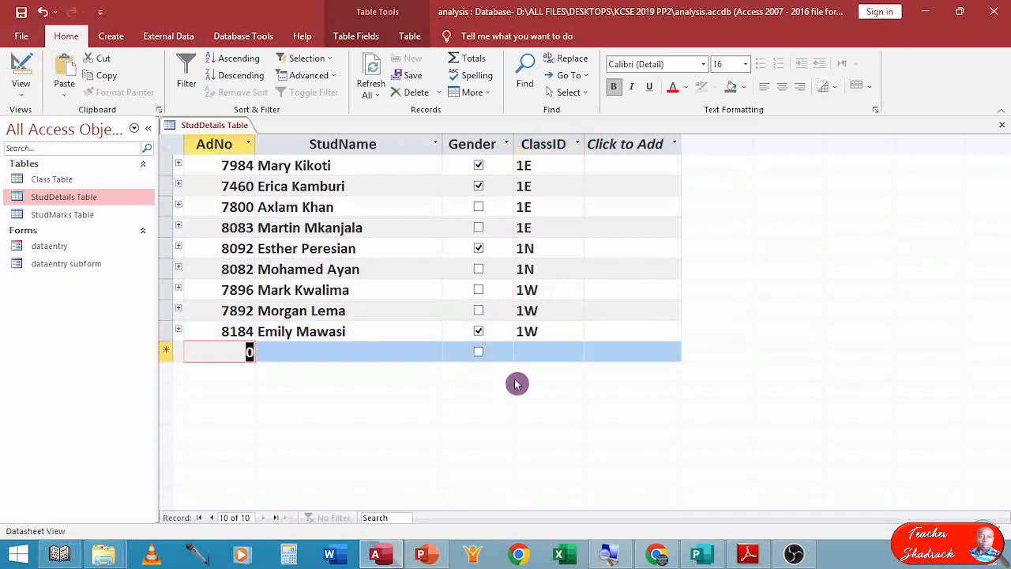
Add record 8047 with the student's name, Gender left unticked and ClassID 1W, then save the row.
text(80)
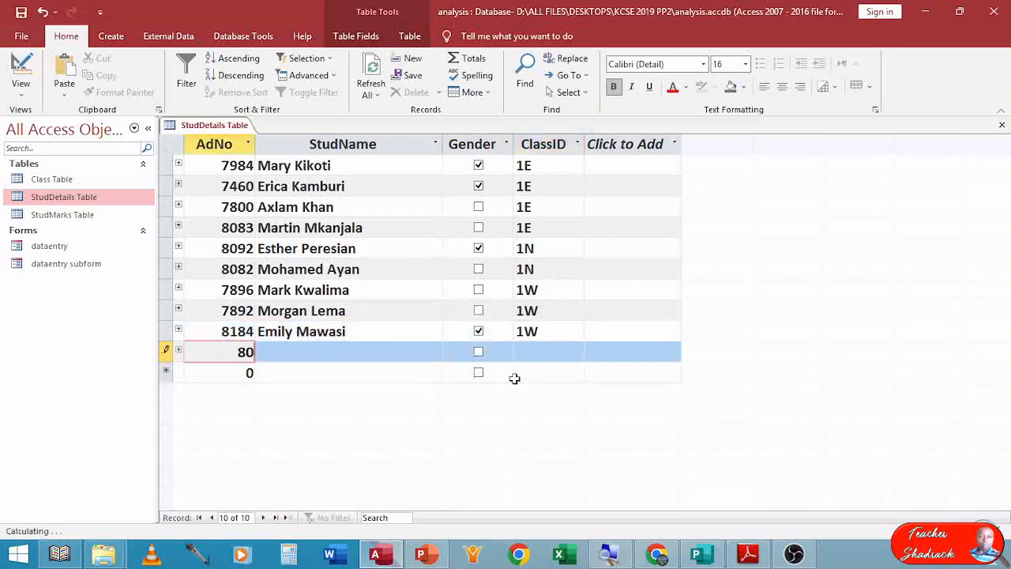
text(47)
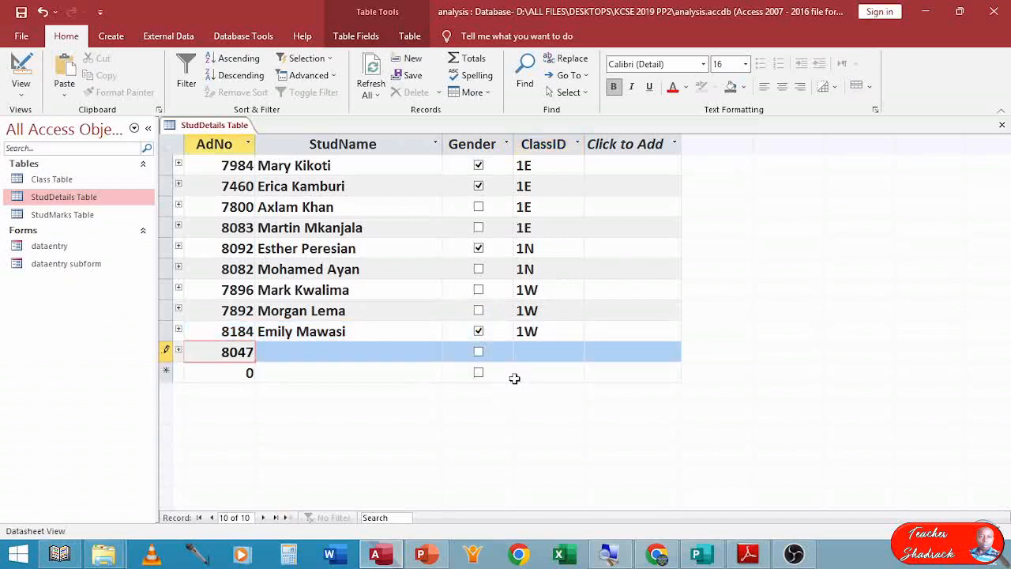
key(Tab)
text(Edwa)
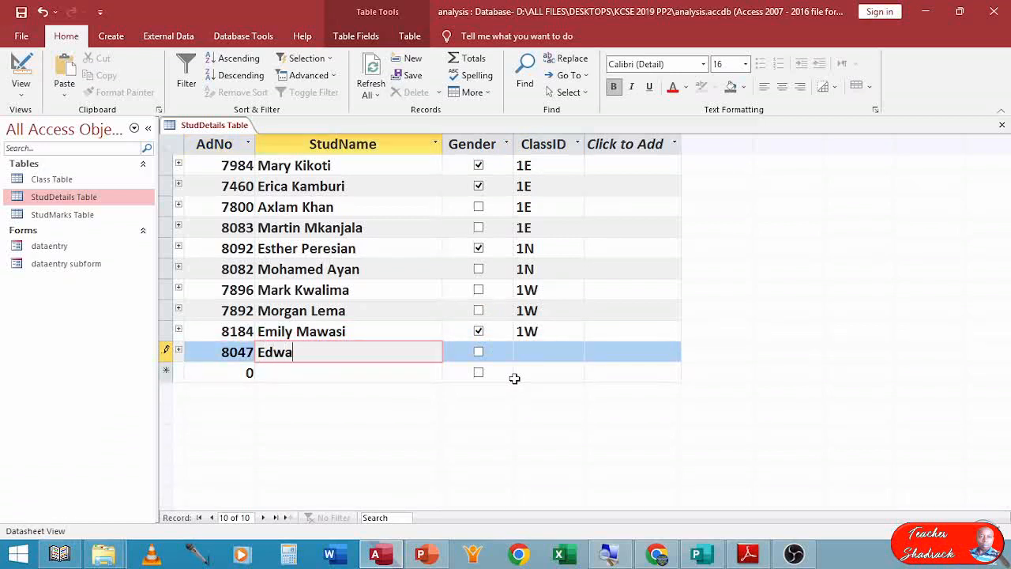
text(rd Omogeni)
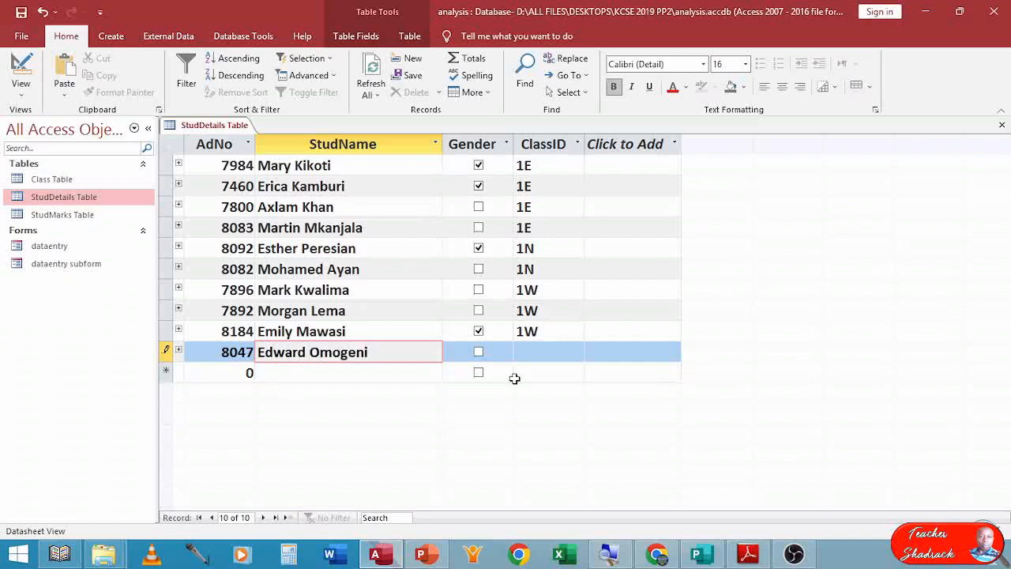
key(Tab)
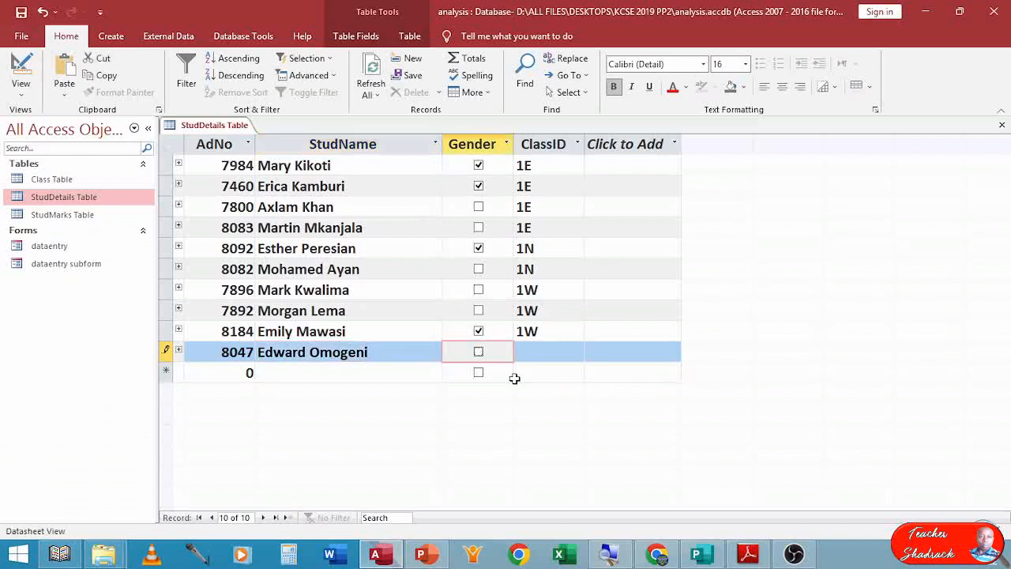
click(535, 353)
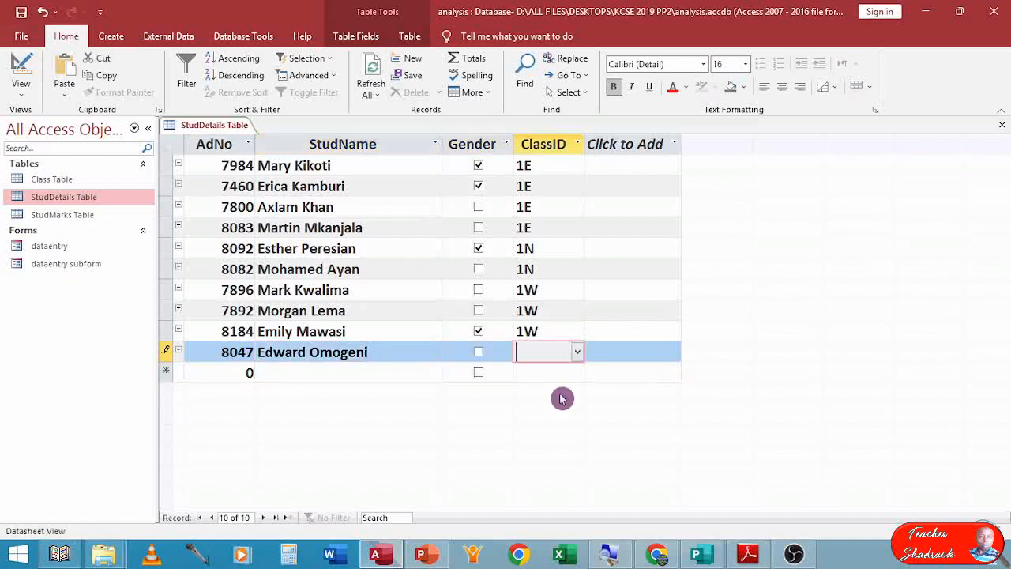
text(1w)
click(399, 296)
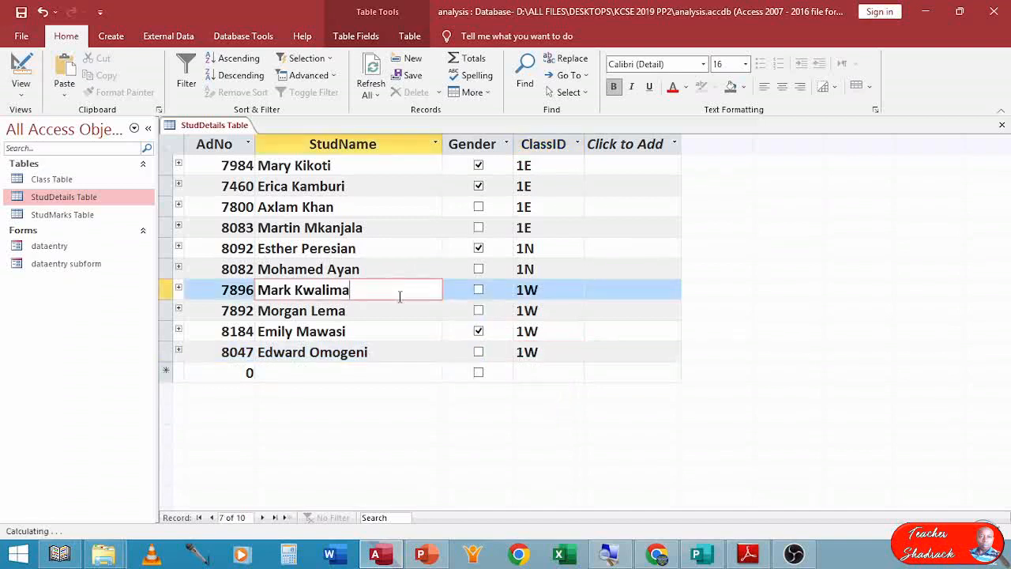
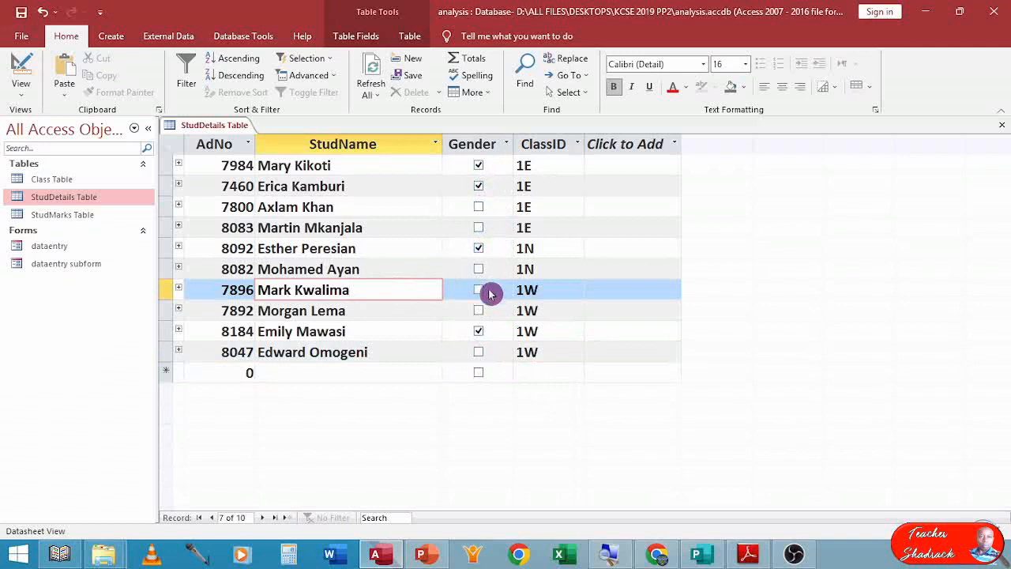
Close the StudDetails Table, saving its layout changes, and open the StudMarks Table.
click(1002, 125)
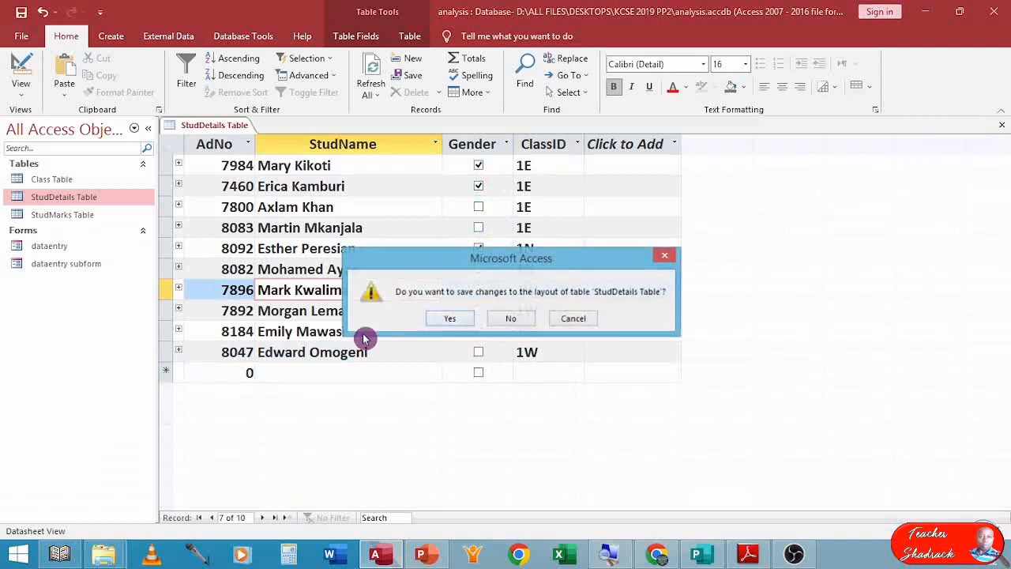
click(437, 319)
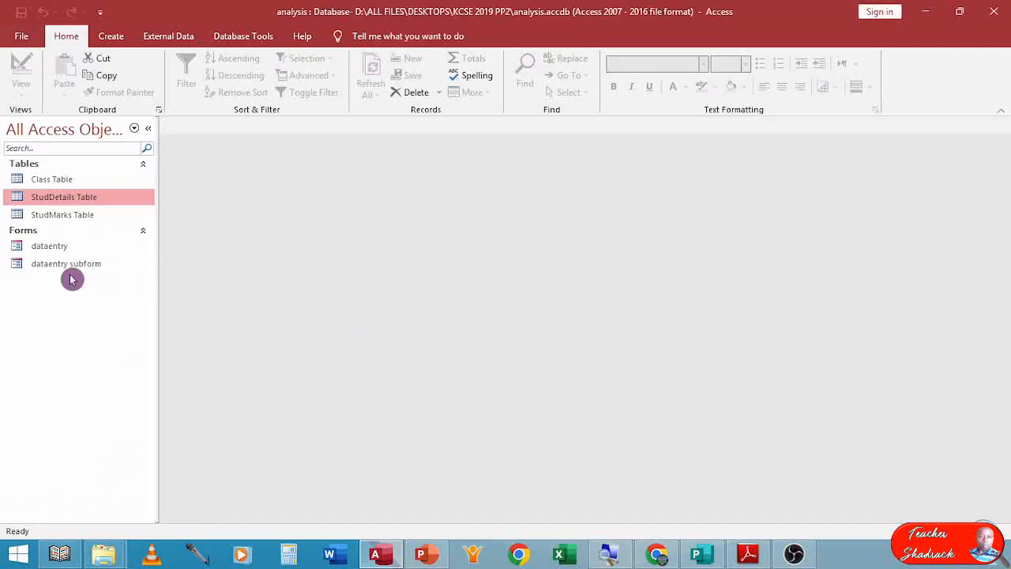
double_click(69, 215)
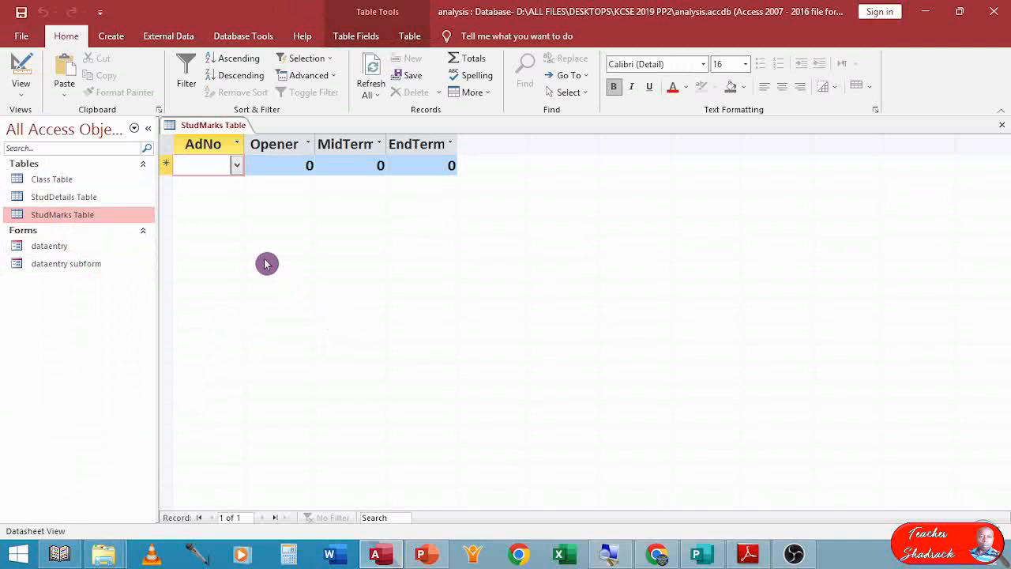
Add a marks record for AdNo 7984 with Opener 85, MidTerm 76 and EndTerm 82.
click(237, 165)
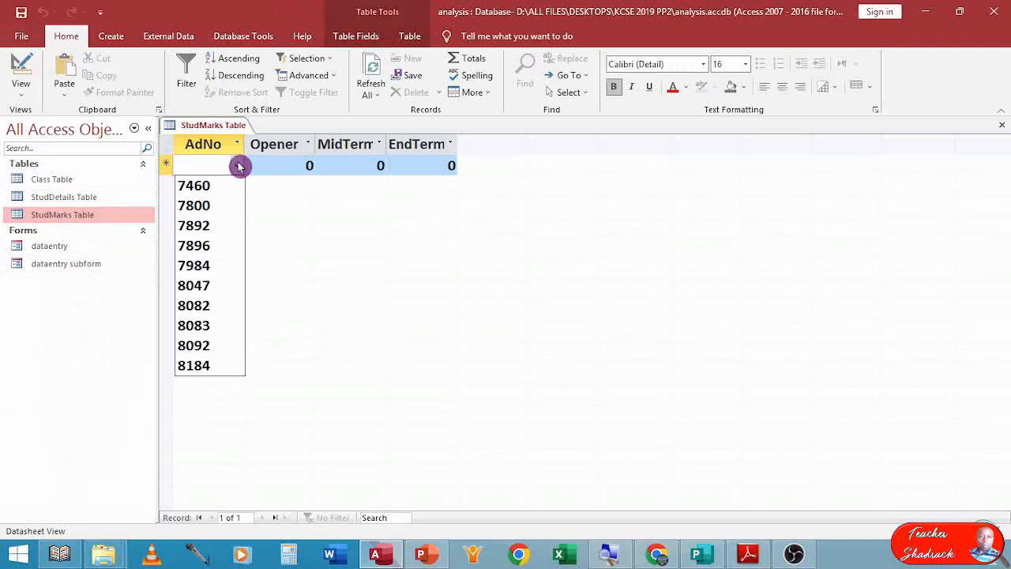
click(212, 267)
key(Tab)
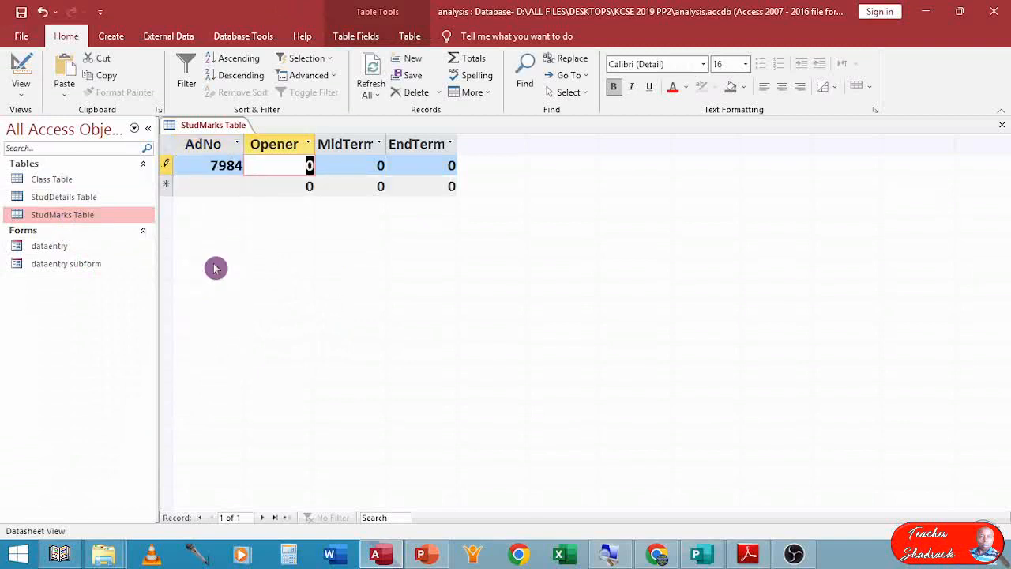
text(85)
key(Tab)
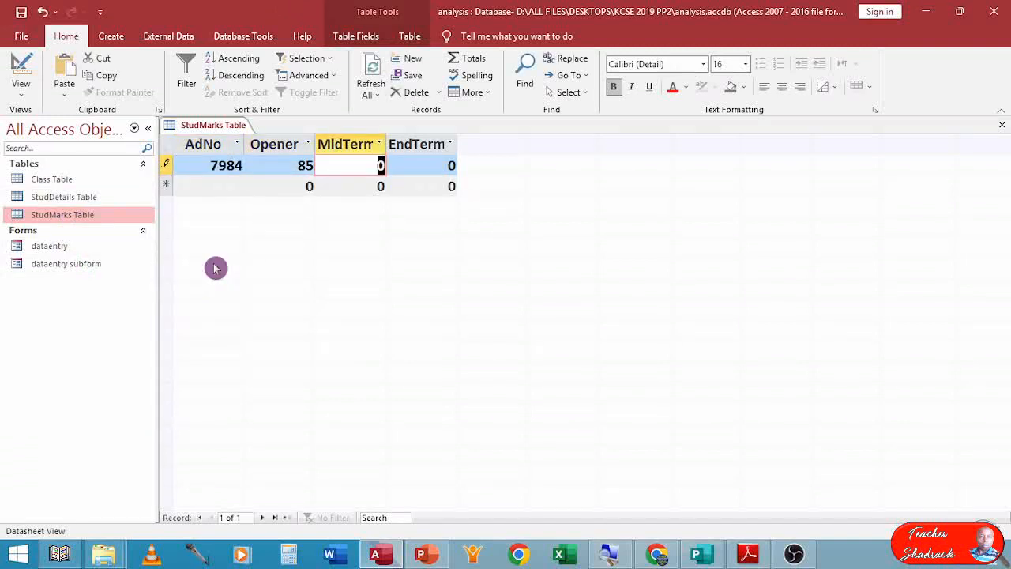
text(76)
key(Tab)
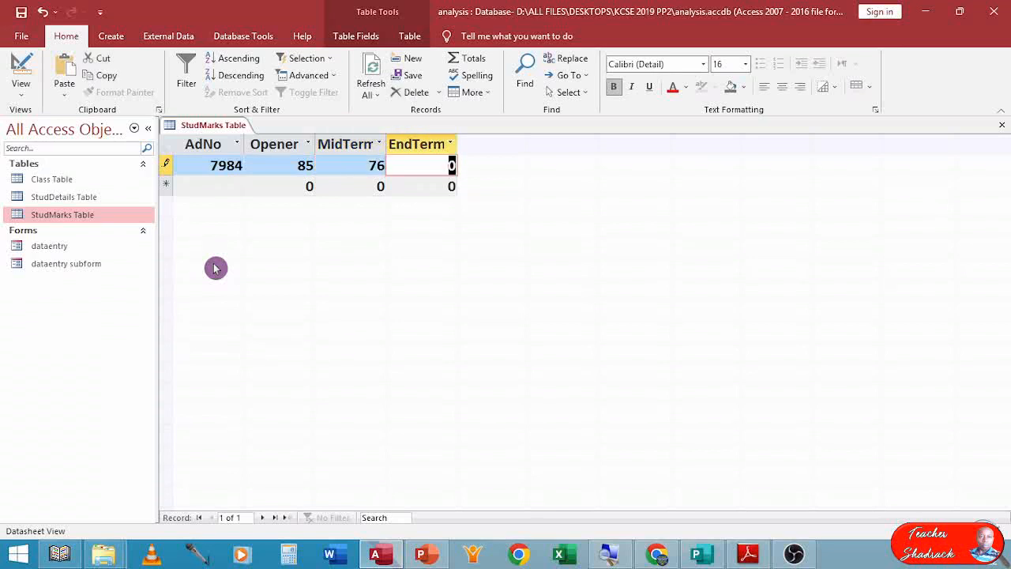
text(82)
key(Tab)
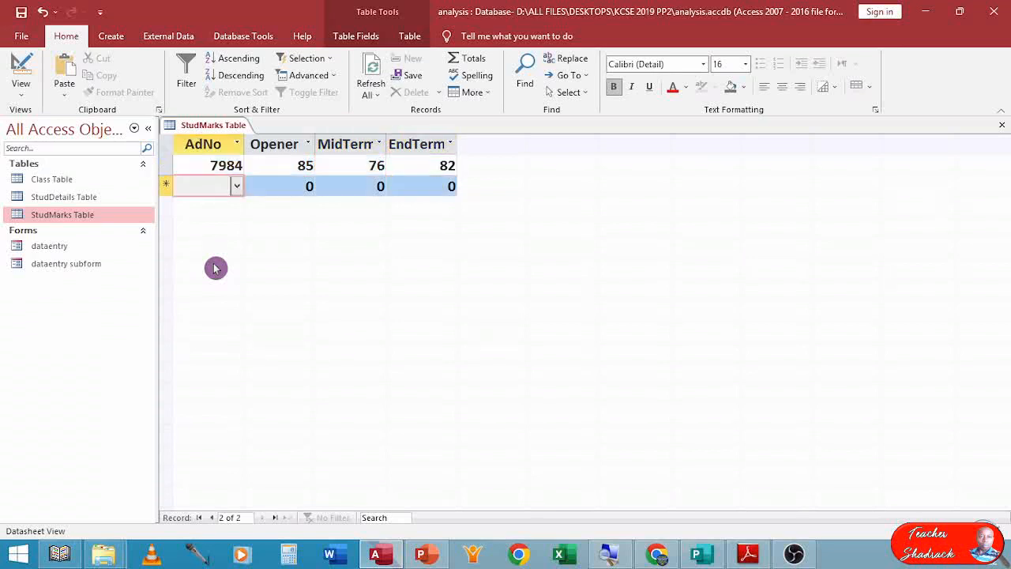
click(241, 184)
click(237, 185)
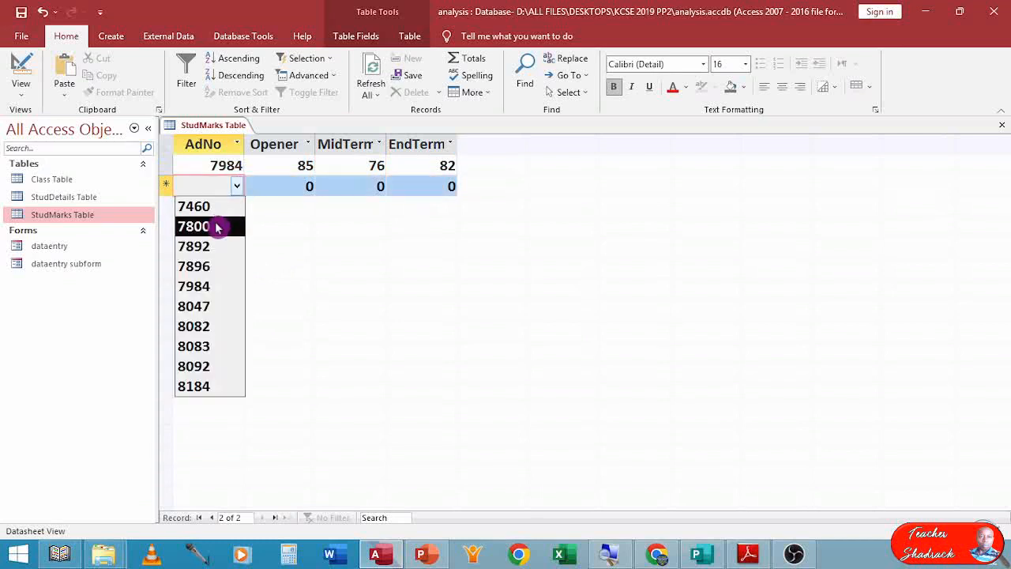
click(197, 207)
key(Tab)
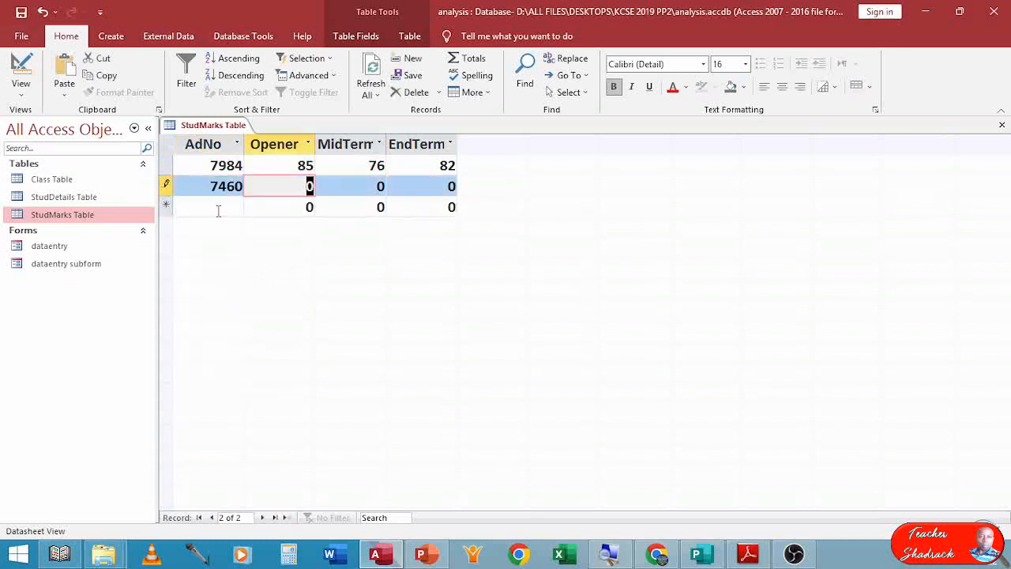
text(73)
key(Tab)
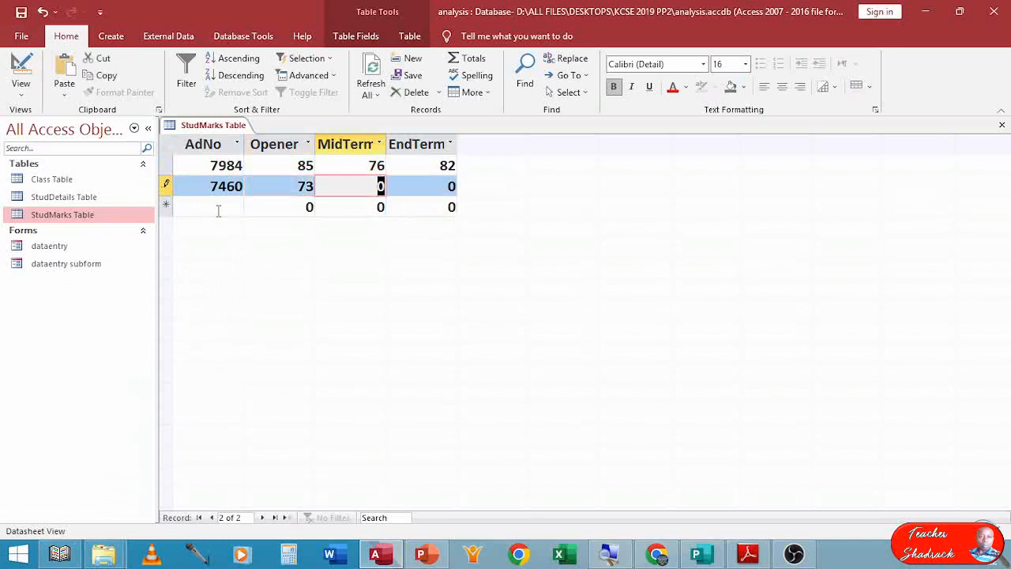
text(84)
key(Tab)
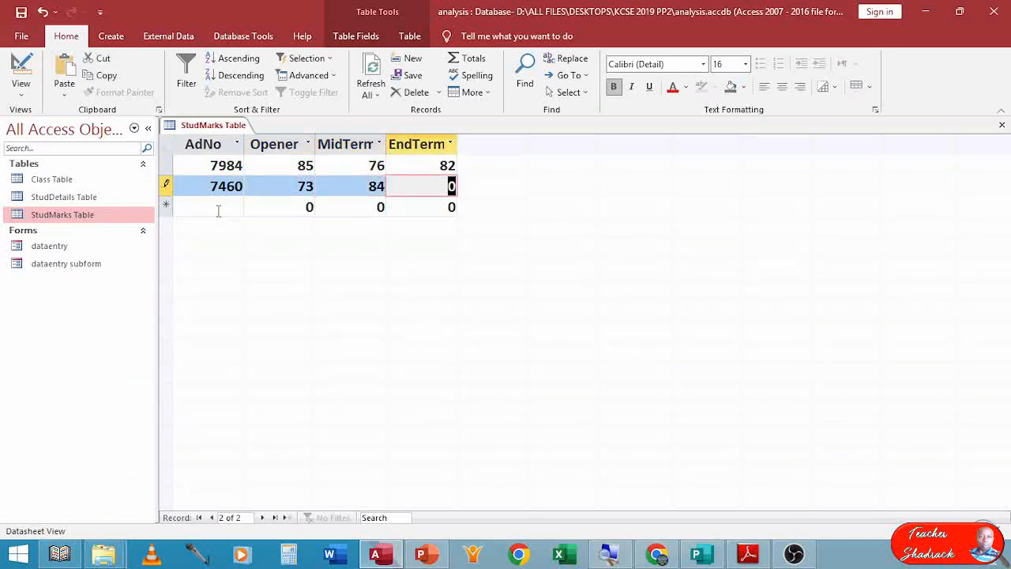
text(79)
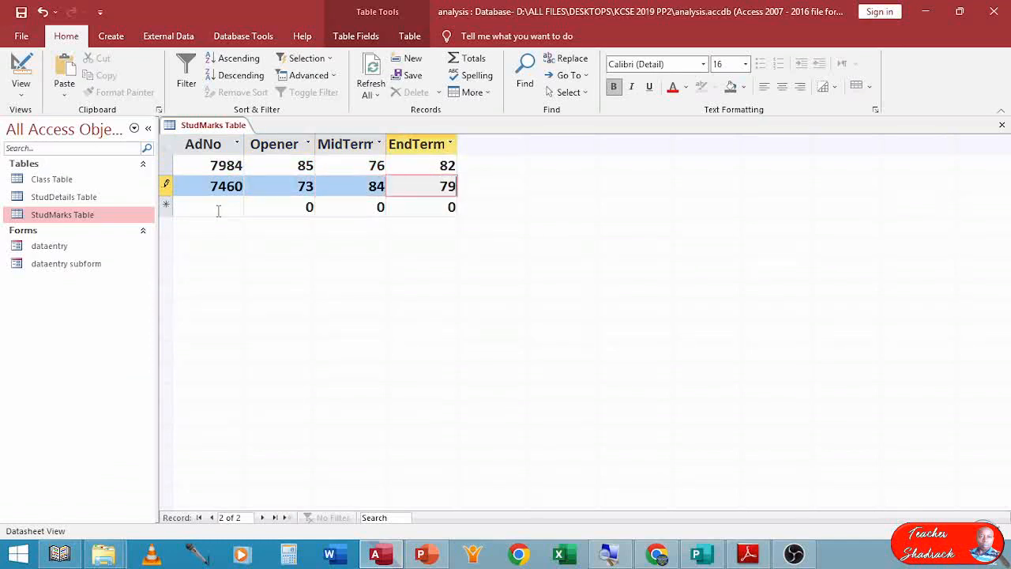
key(Tab)
Add a marks record for AdNo 7800 with Opener 78, MidTerm 79 and EndTerm 86.
click(238, 208)
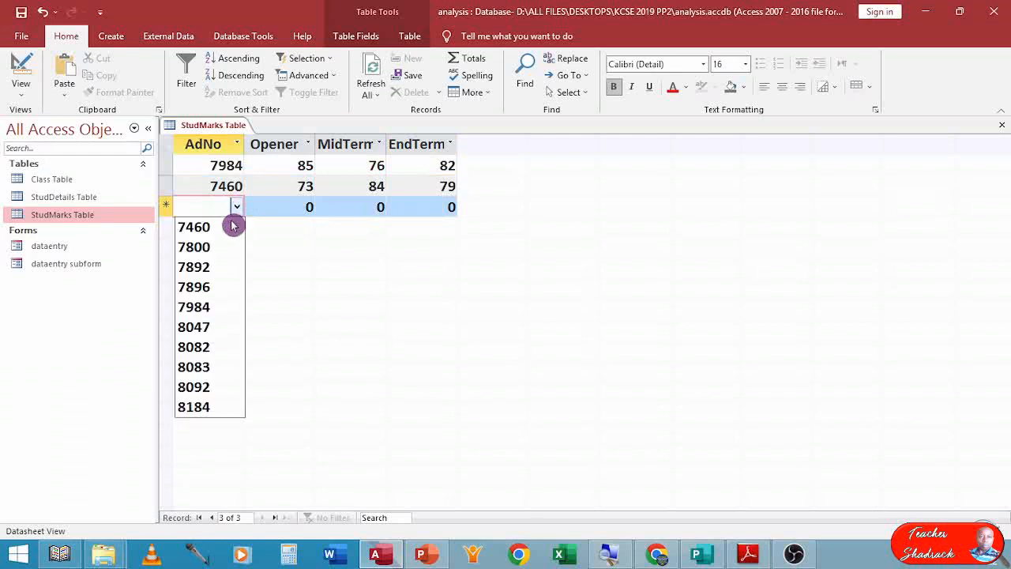
click(207, 248)
key(Tab)
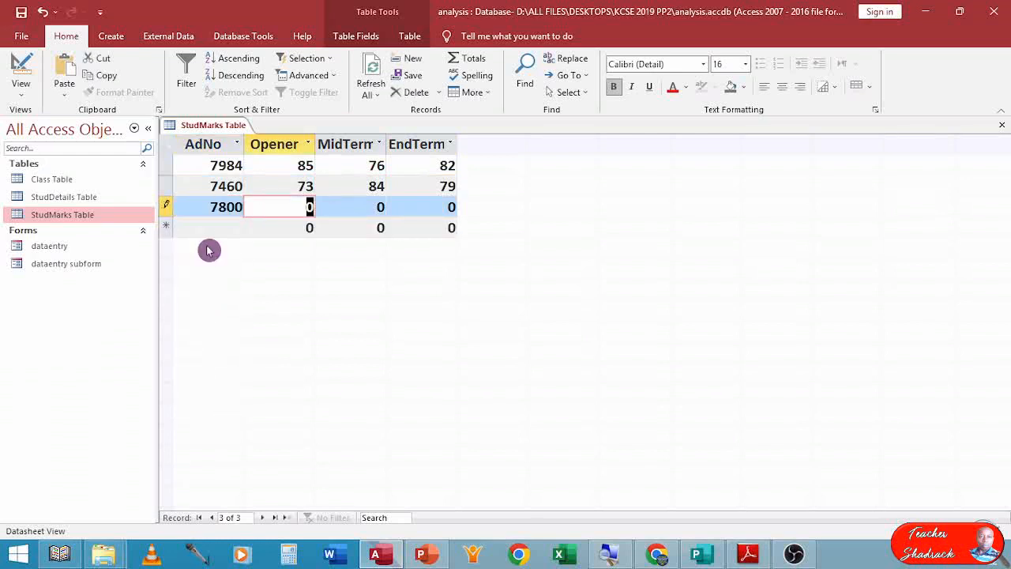
text(78)
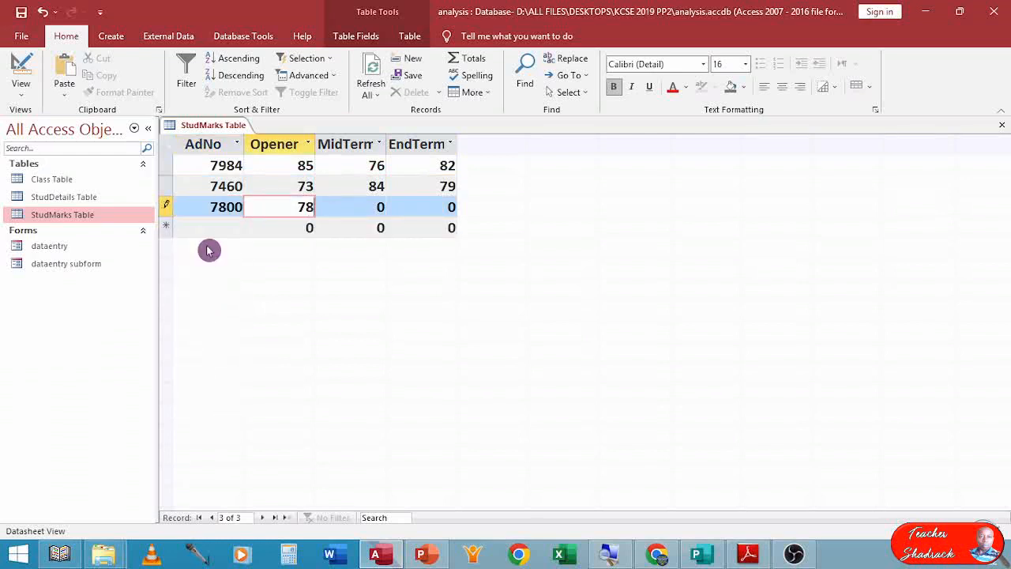
key(Tab)
text(79)
key(Tab)
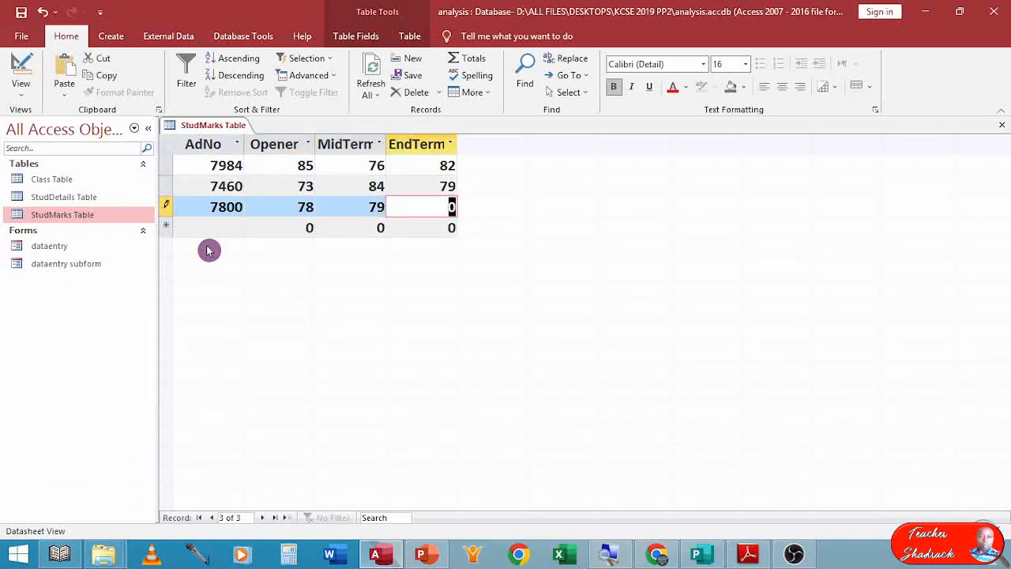
text(86)
key(Tab)
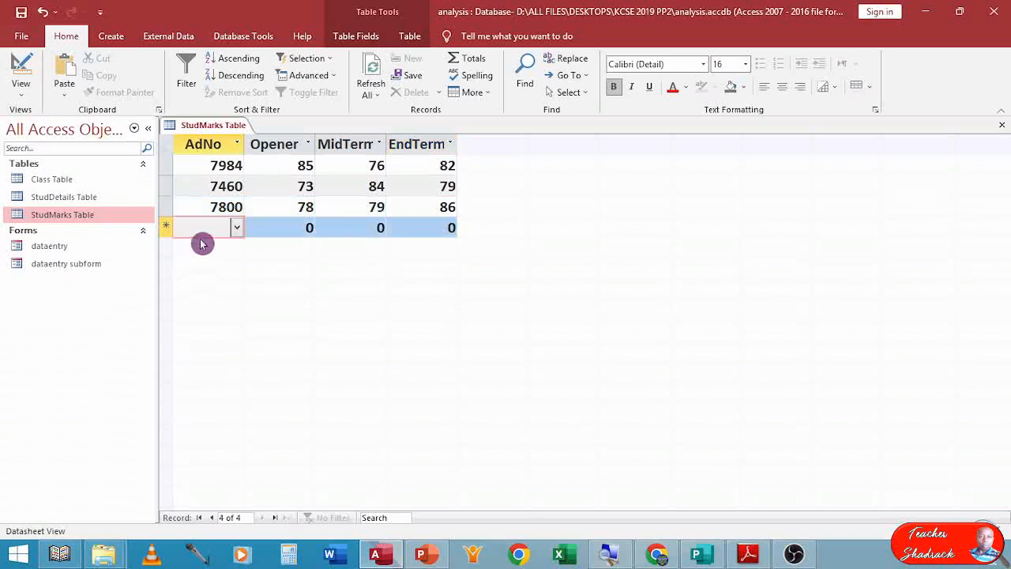
Add a marks record for AdNo 8083 with Opener 81, MidTerm 75 and EndTerm 87.
click(236, 228)
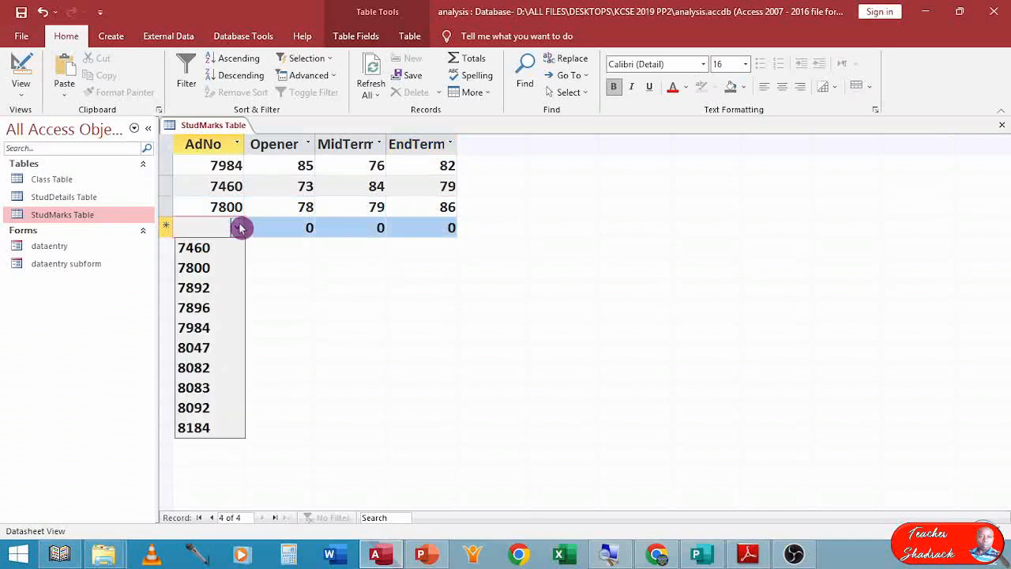
click(221, 388)
key(Tab)
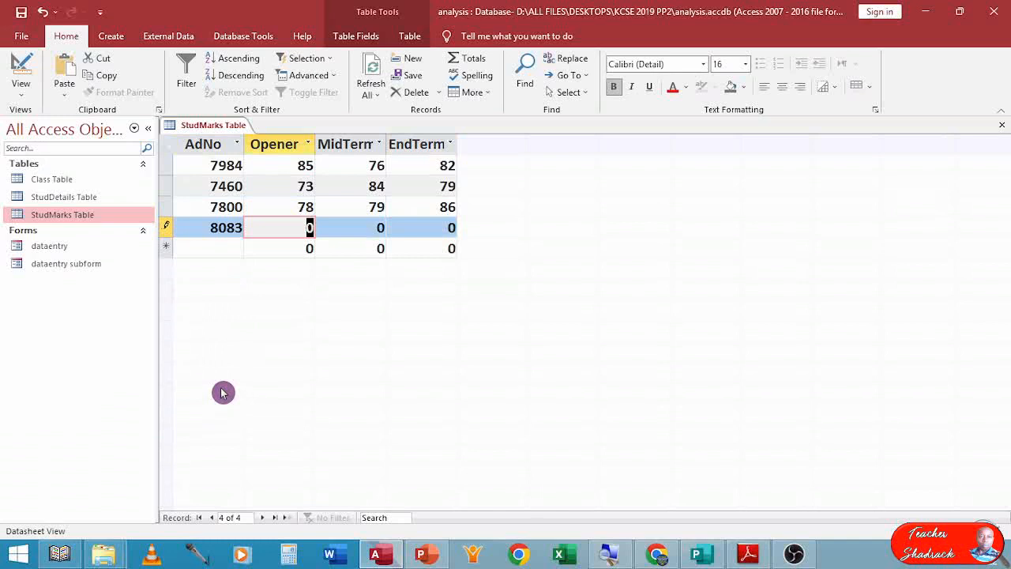
text(81)
key(Tab)
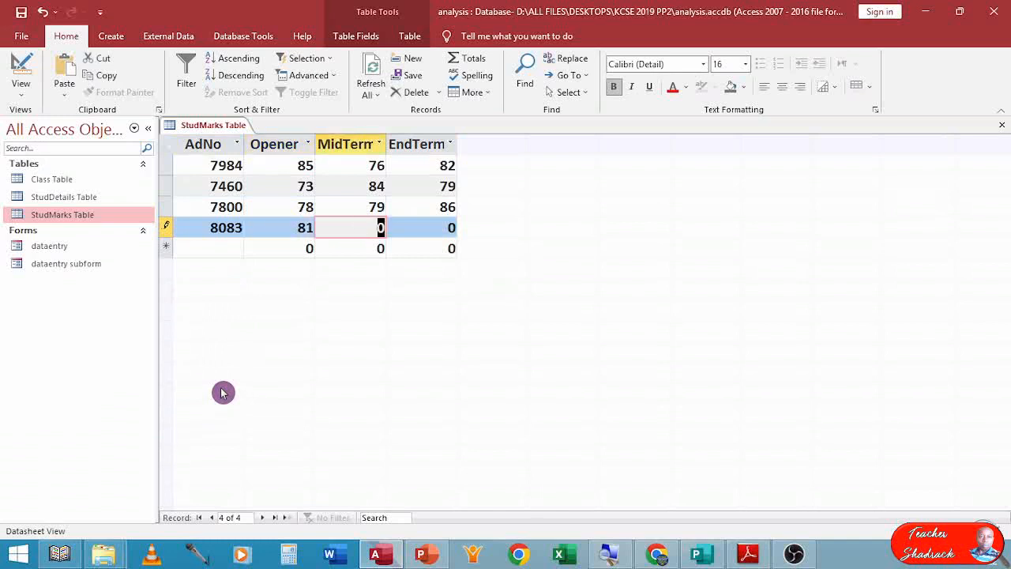
text(75)
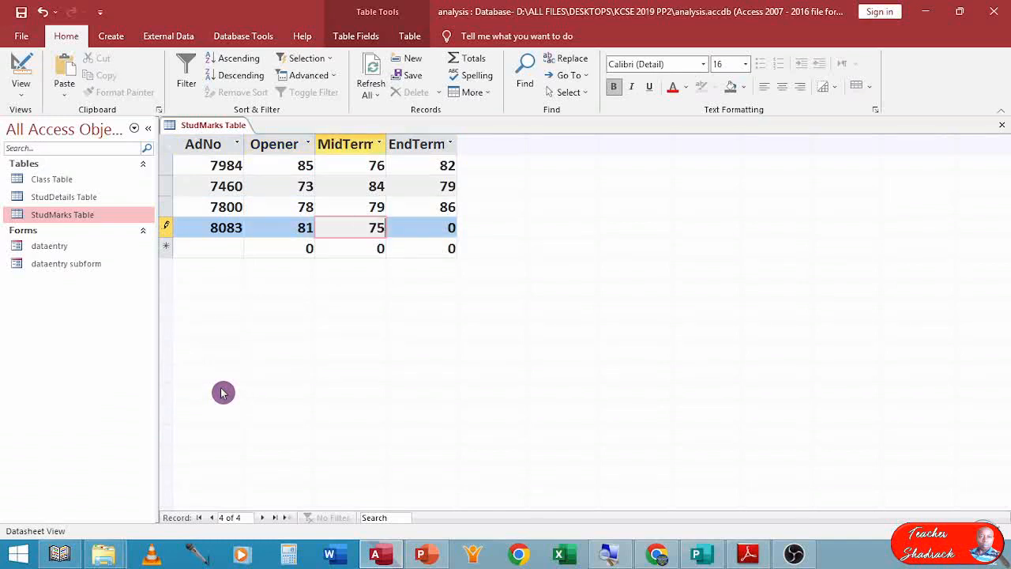
key(Tab)
text(87)
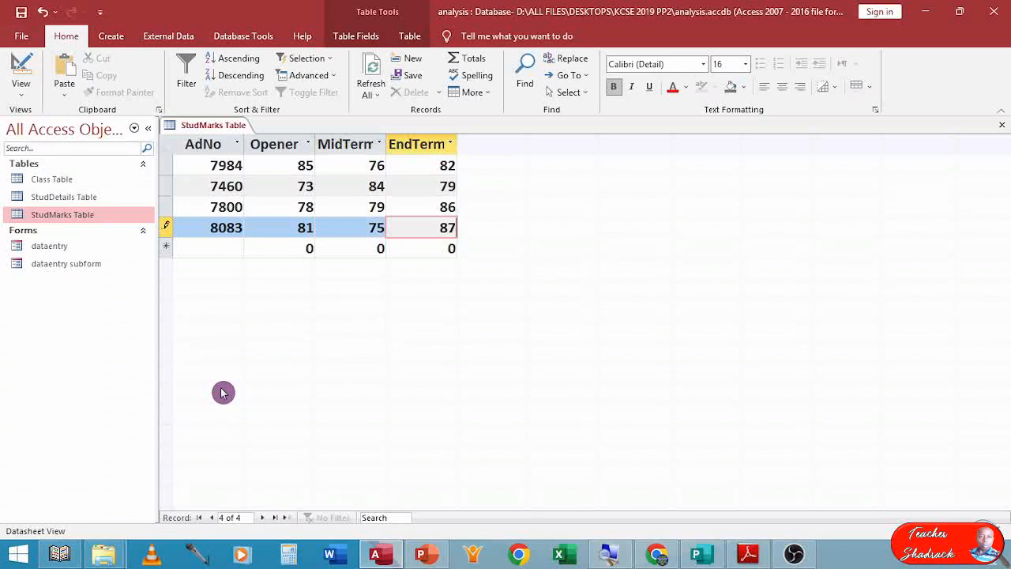
key(Tab)
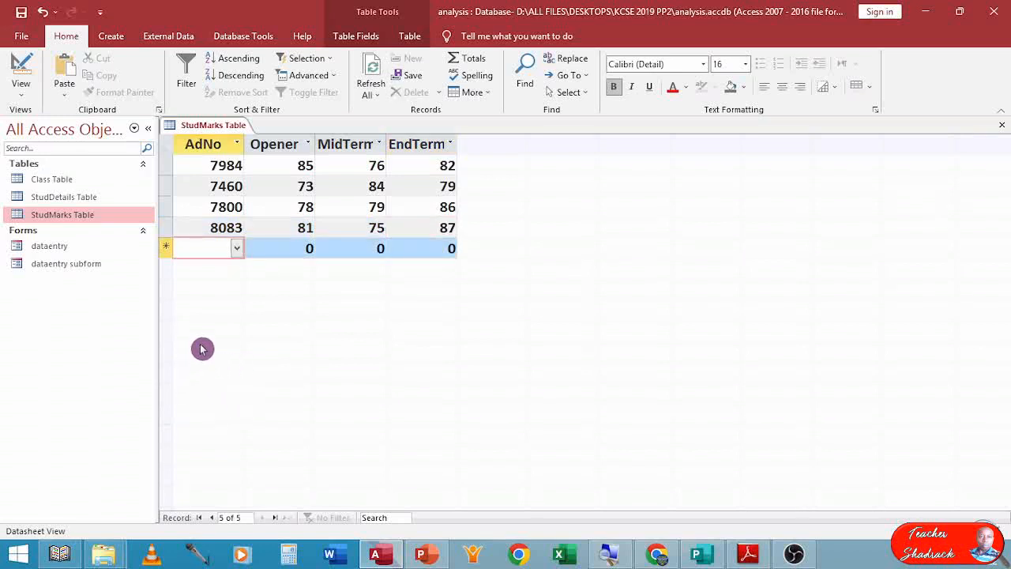
Add a marks record for AdNo 8092 with Opener 73, MidTerm 76 and EndTerm 83.
click(236, 248)
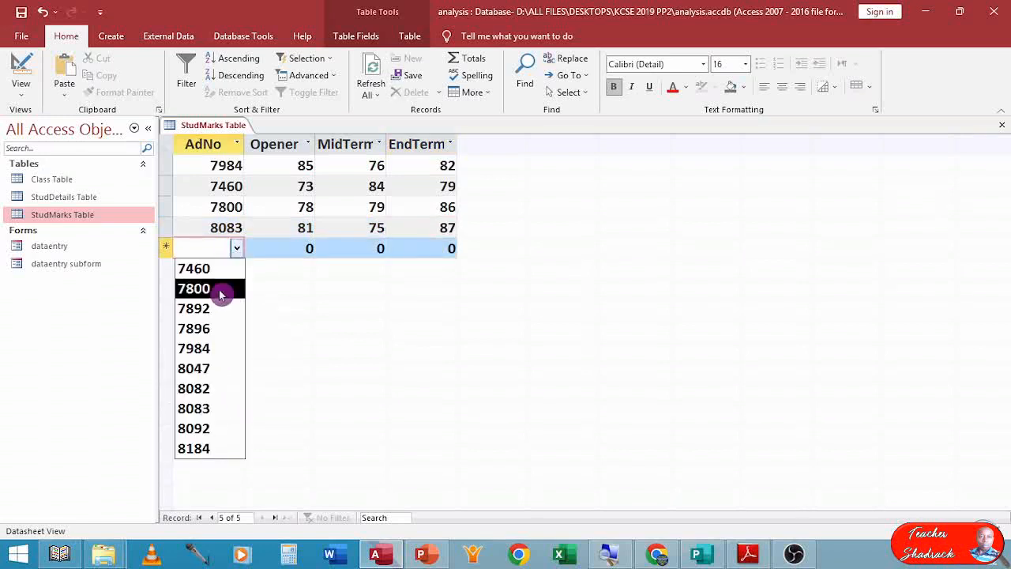
click(197, 428)
key(Tab)
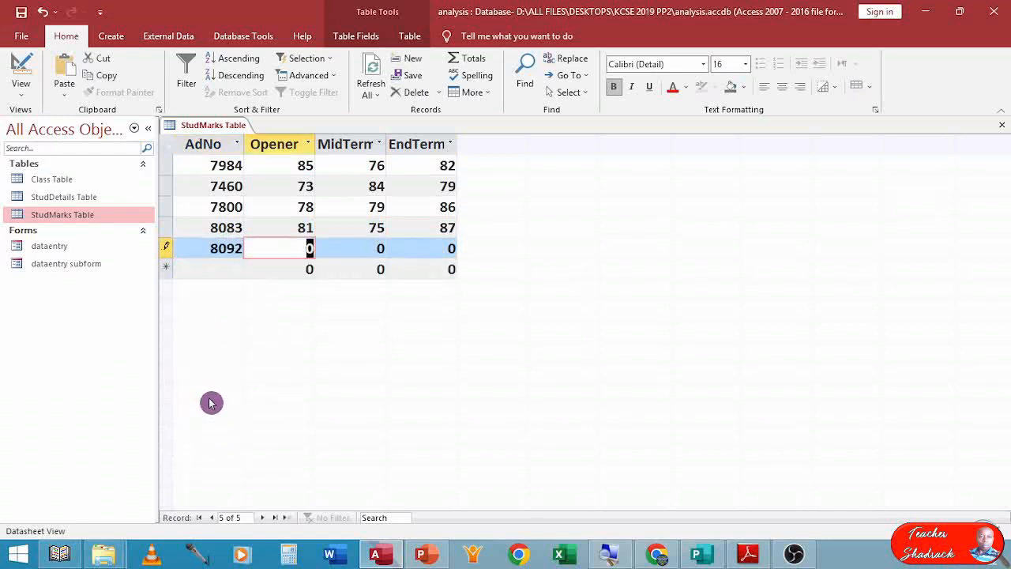
text(73)
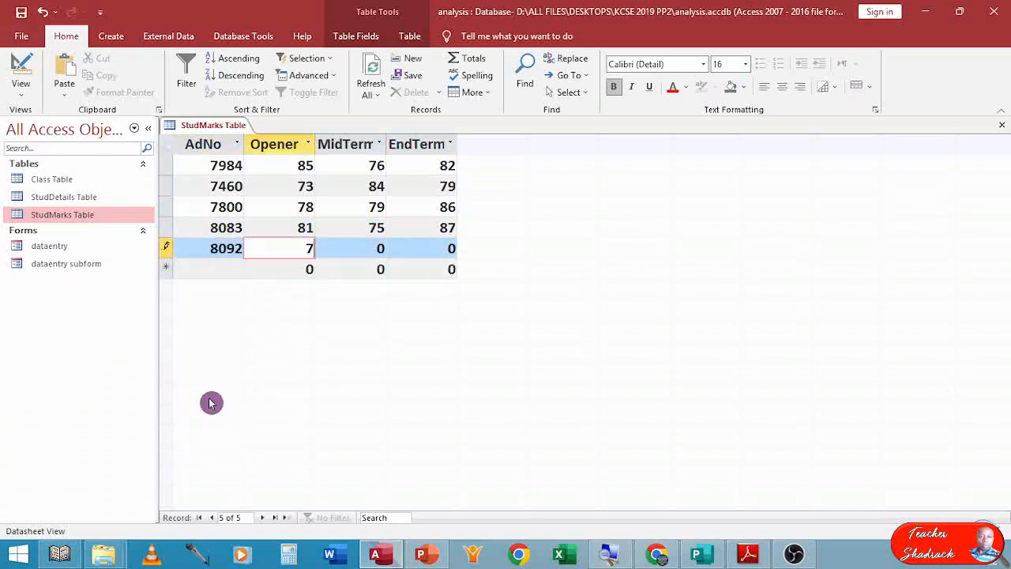
key(Tab)
text(76)
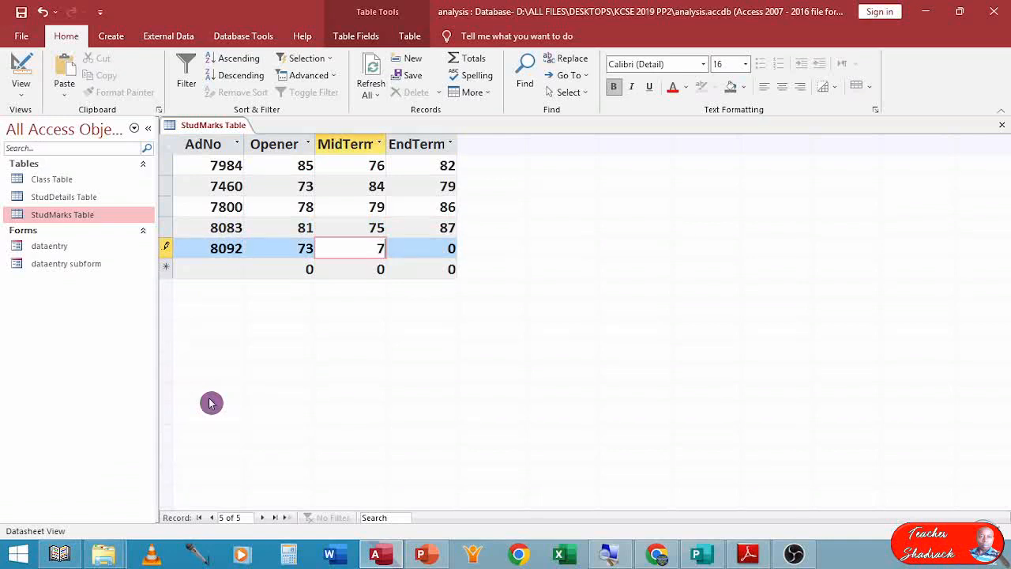
key(Tab)
text(83)
key(Tab)
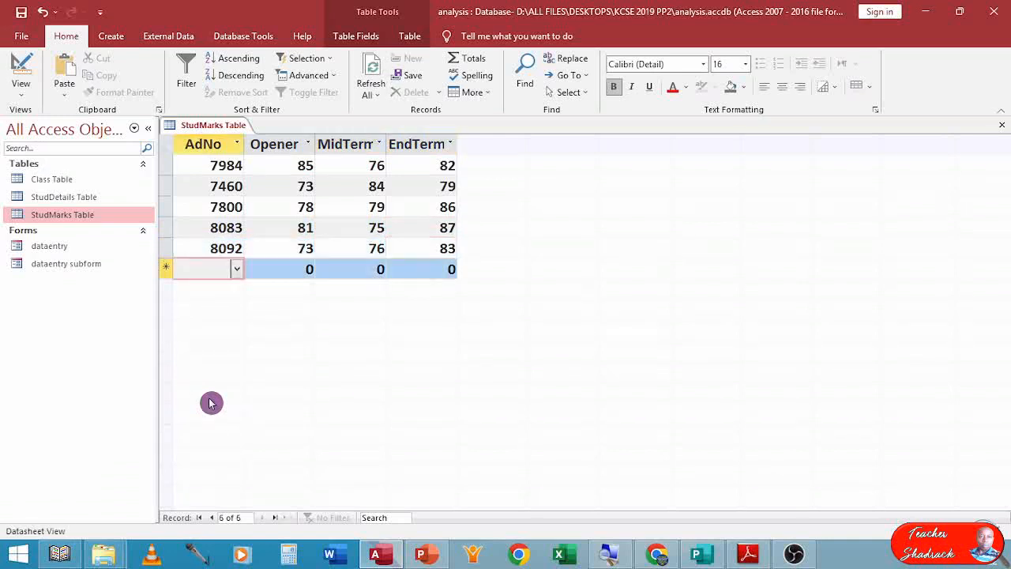
Add a marks record for AdNo 8082 with Opener 81, MidTerm 70 and EndTerm 90.
click(237, 269)
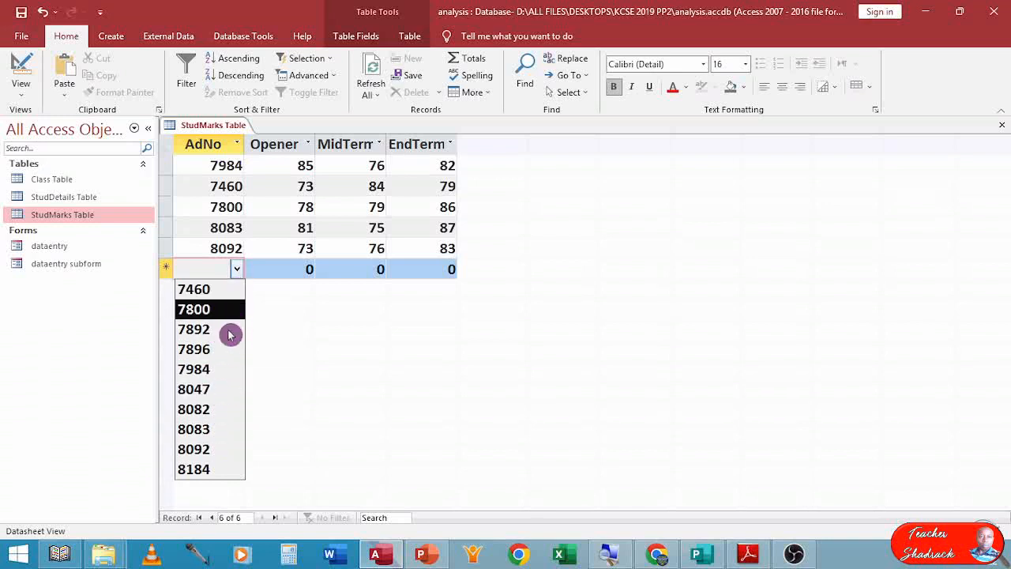
click(220, 410)
key(Tab)
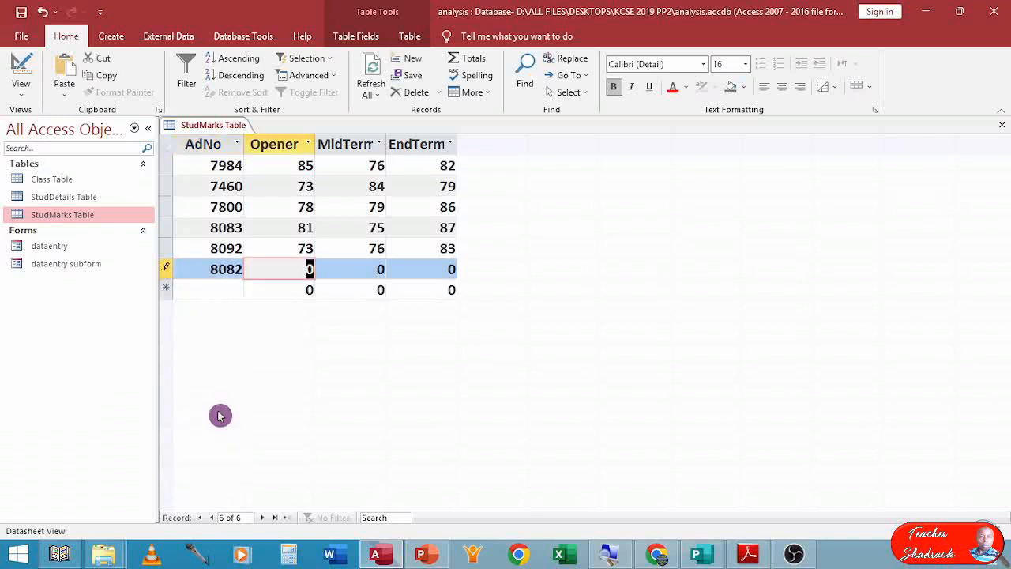
text(81)
key(Tab)
text(70)
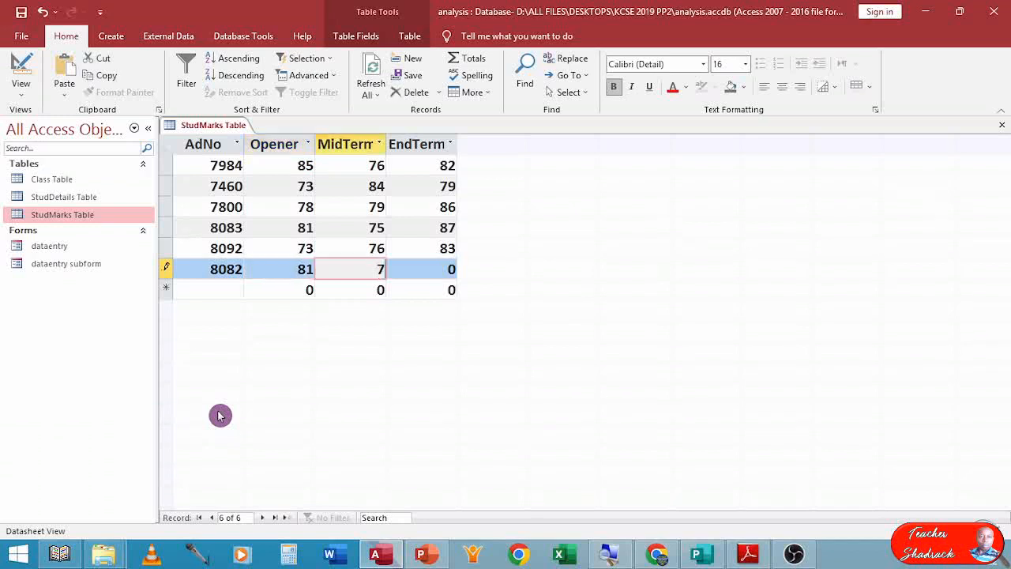
key(Tab)
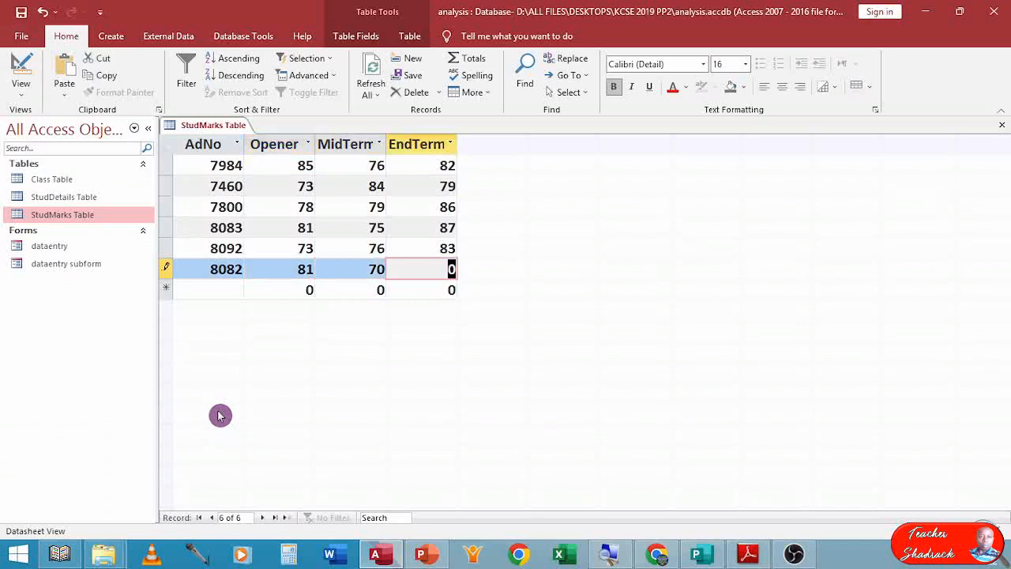
text(90)
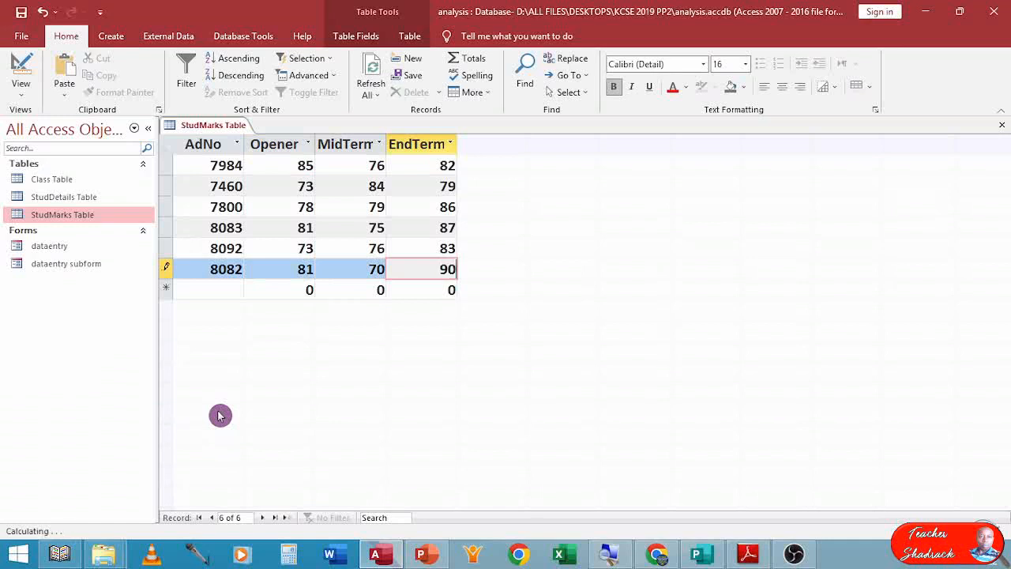
key(Tab)
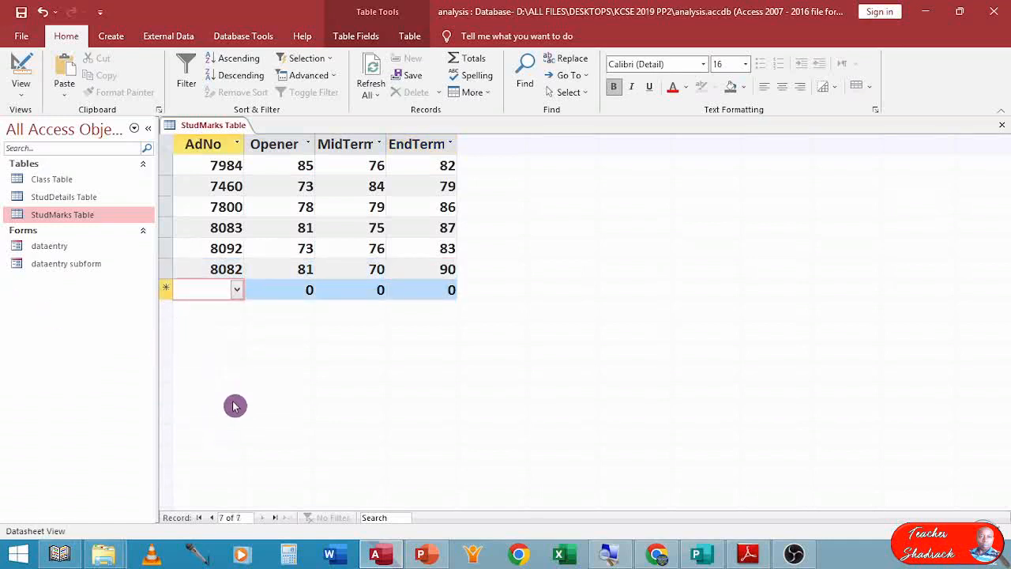
Add a marks record for AdNo 7896 with Opener 88, MidTerm 85 and EndTerm 88.
click(236, 289)
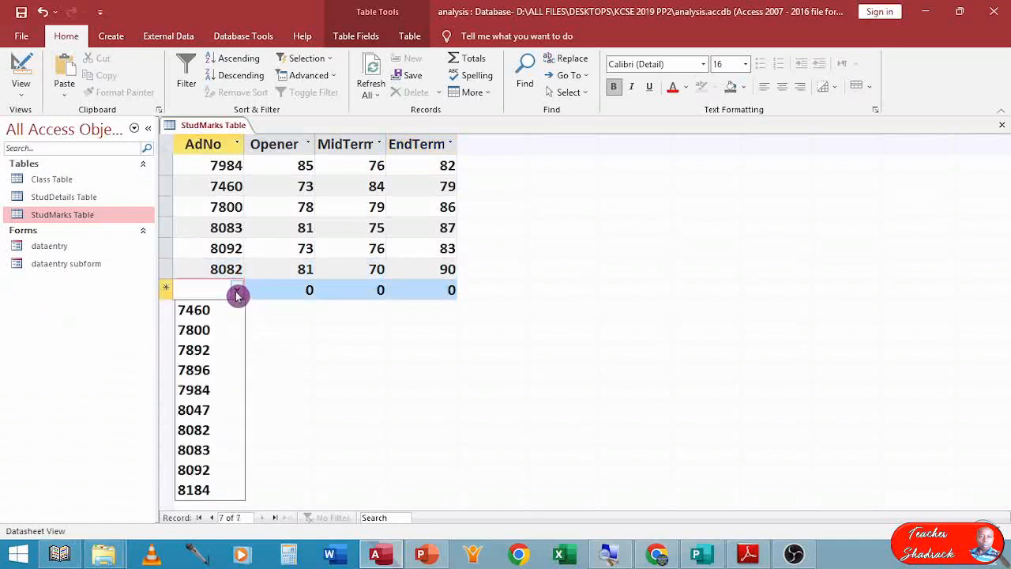
click(226, 369)
key(Tab)
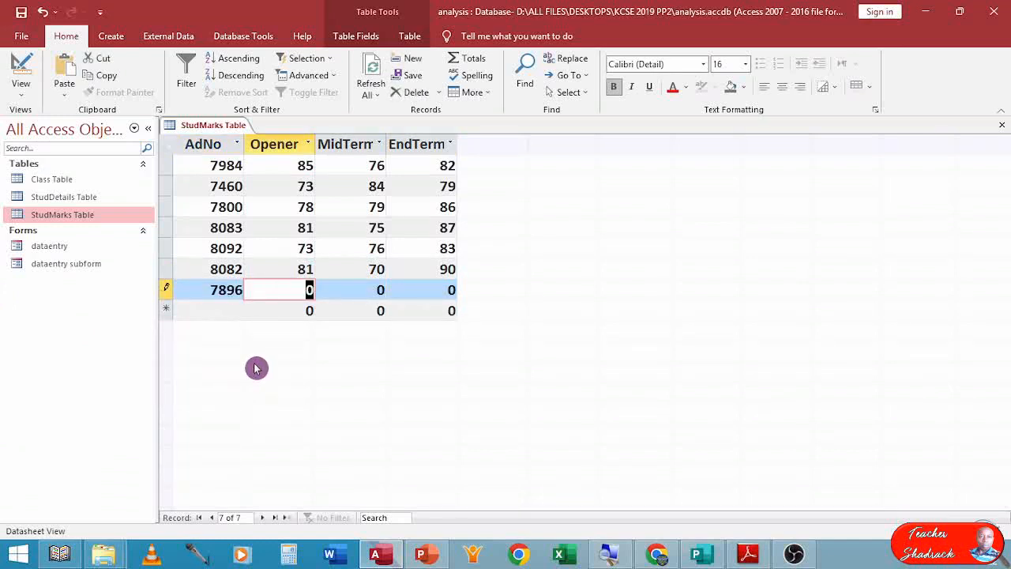
text(88)
key(Tab)
text(85)
key(Tab)
text(88)
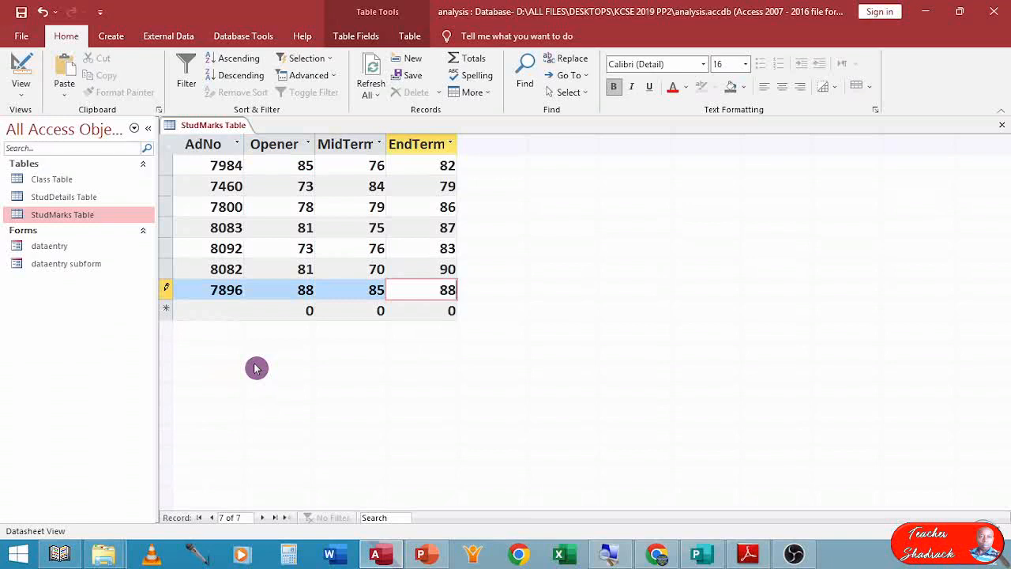
key(Tab)
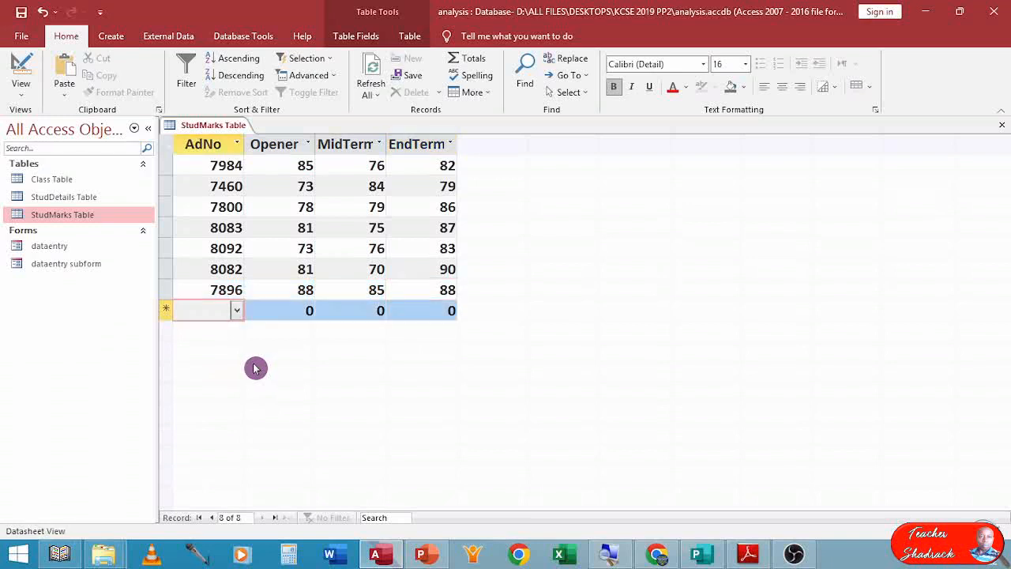
Add a marks record for AdNo 7892 with Opener 85, MidTerm 84 and EndTerm 89.
click(242, 313)
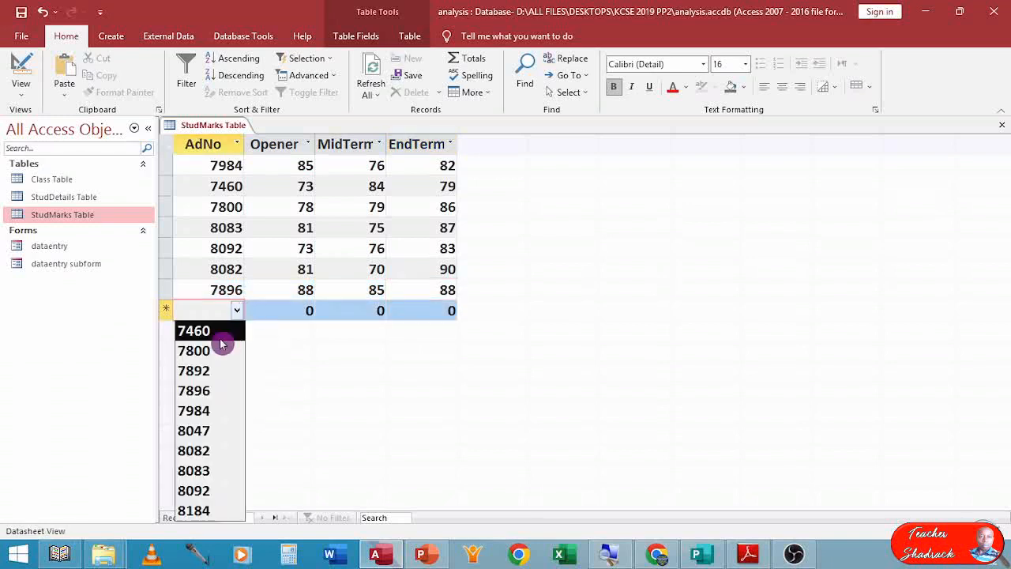
click(219, 373)
key(Tab)
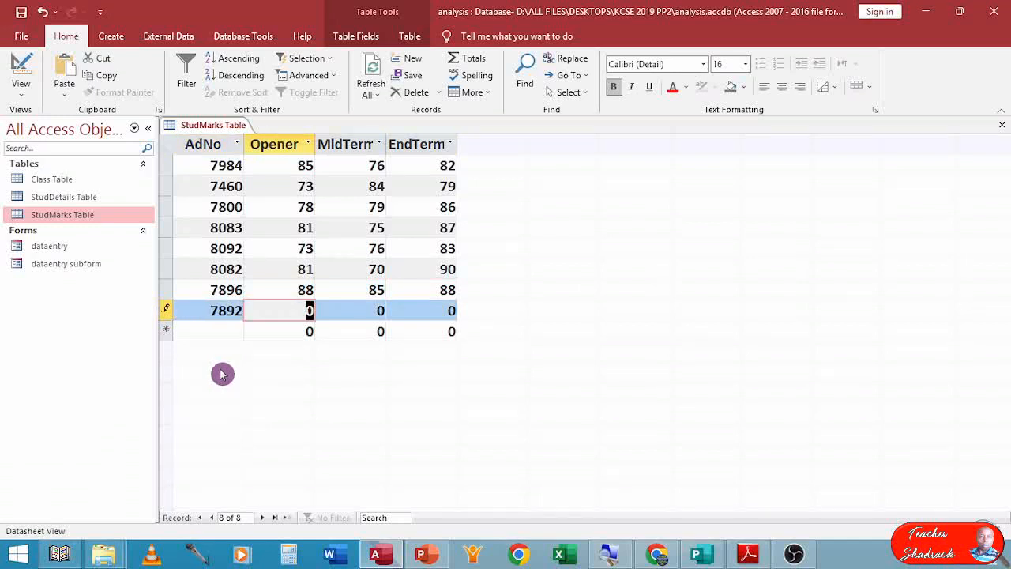
text(85)
key(Tab)
text(84)
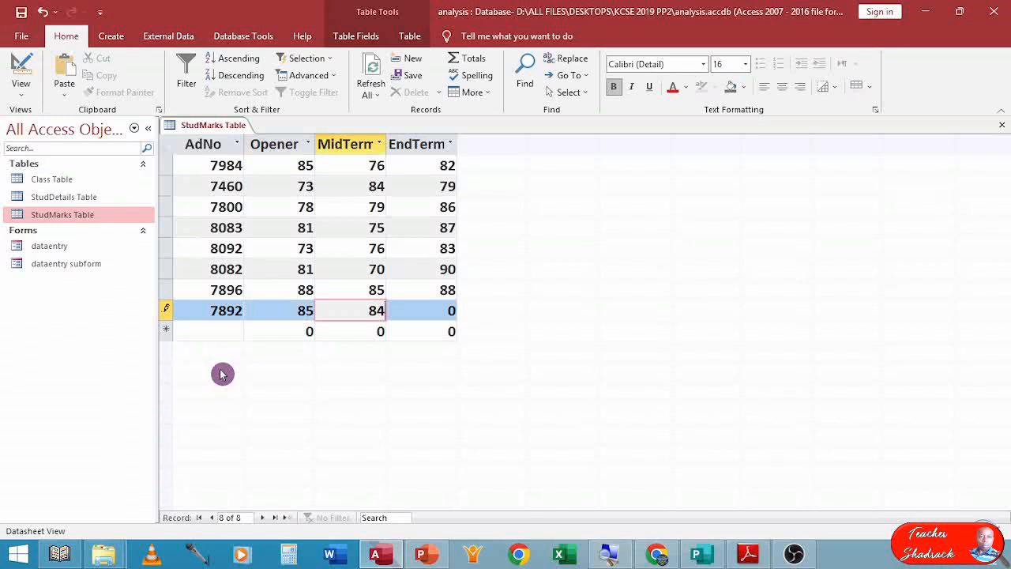
key(Tab)
text(89)
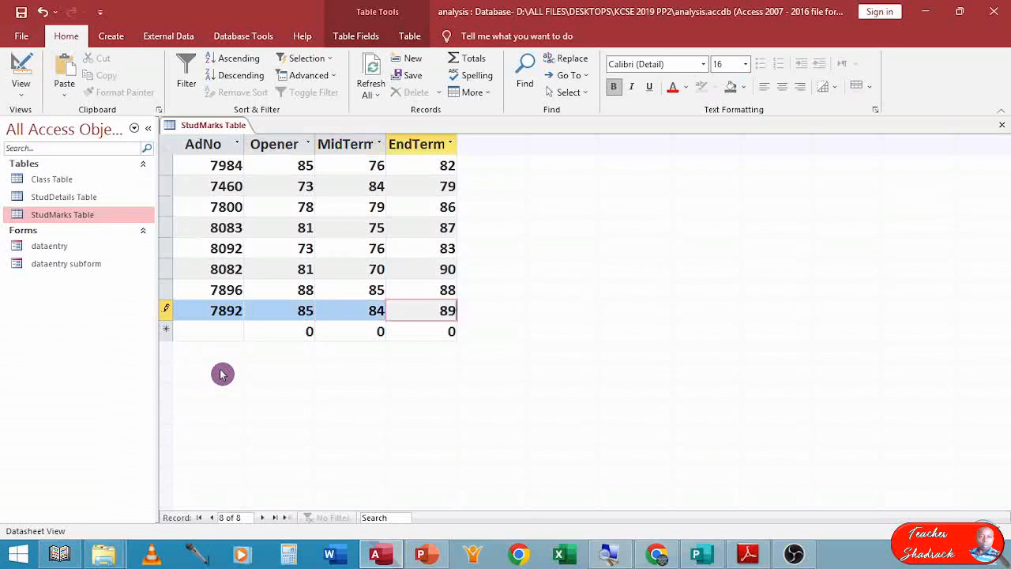
key(Tab)
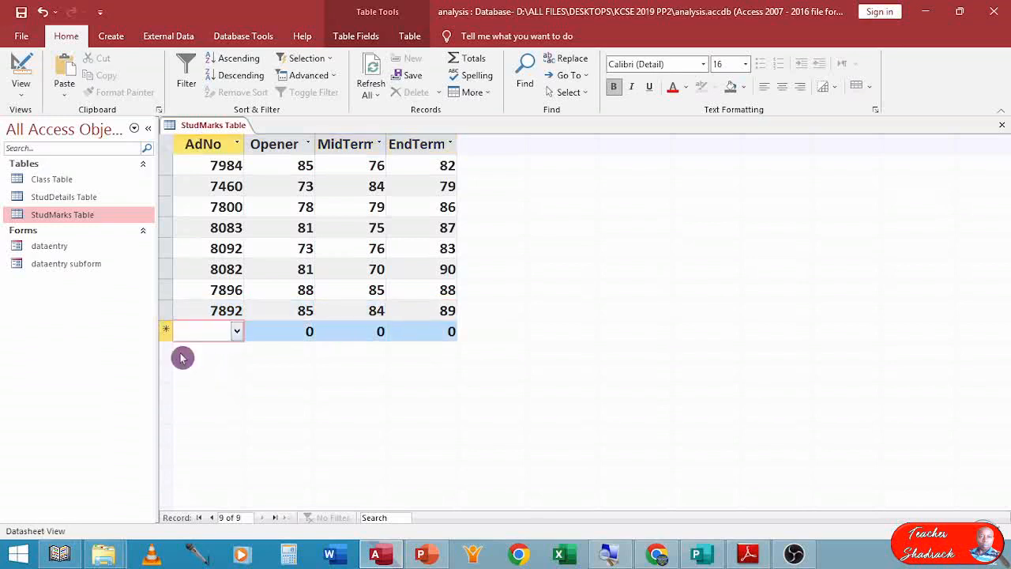
Add a marks record for AdNo 8184 with Opener 85, MidTerm 81 and EndTerm 83.
click(237, 332)
click(205, 316)
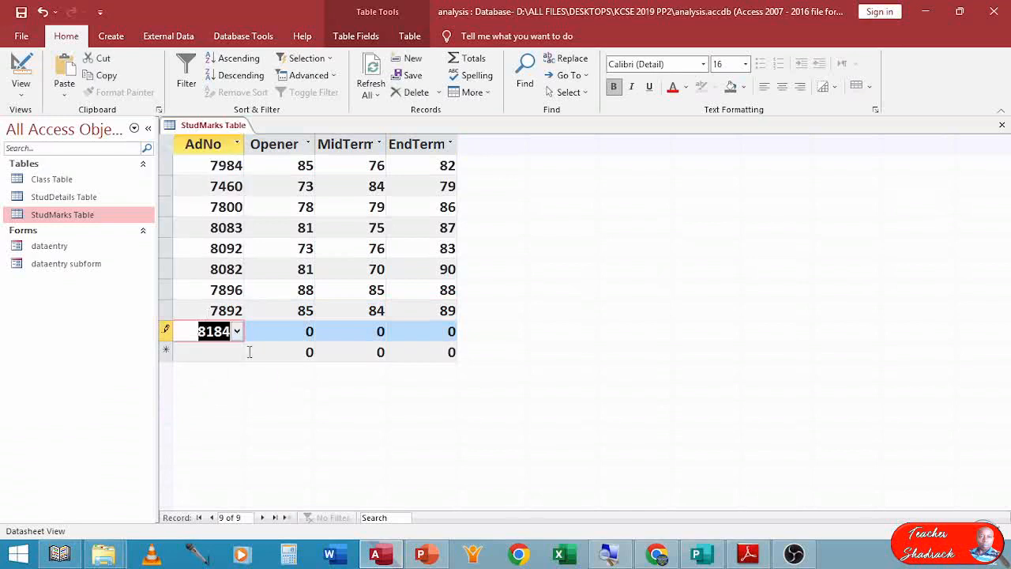
key(Tab)
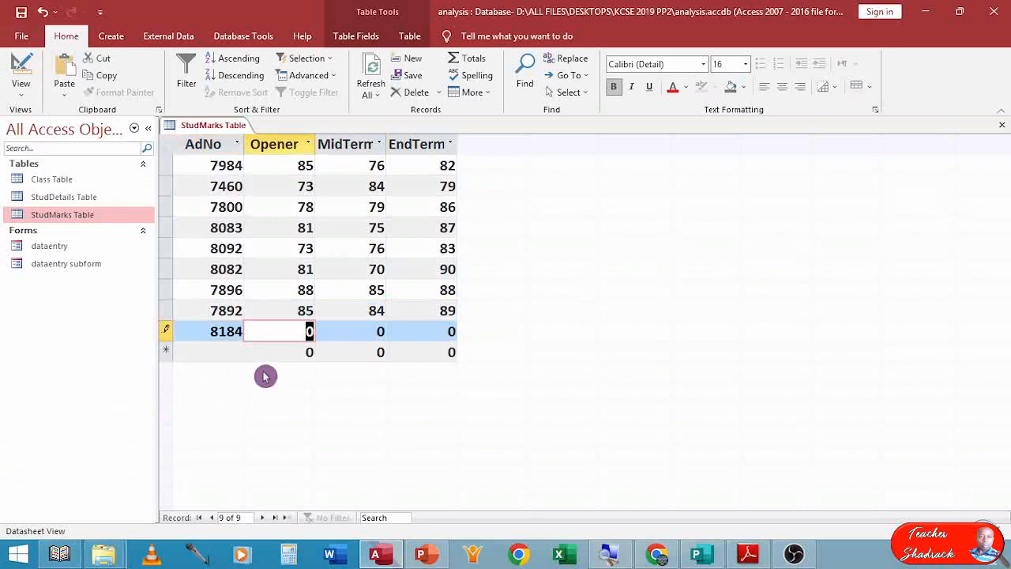
text(85)
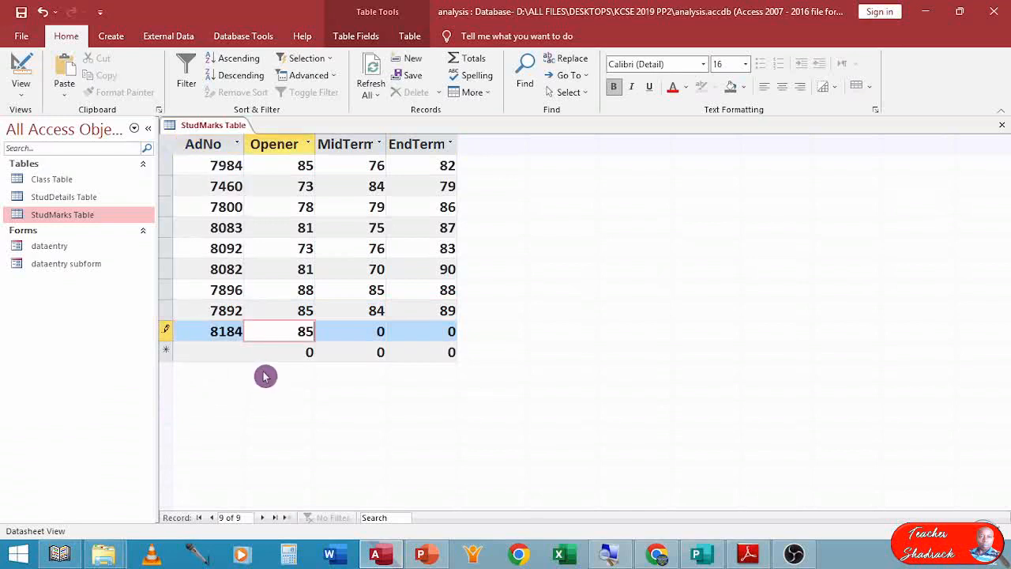
key(Tab)
text(81)
key(Tab)
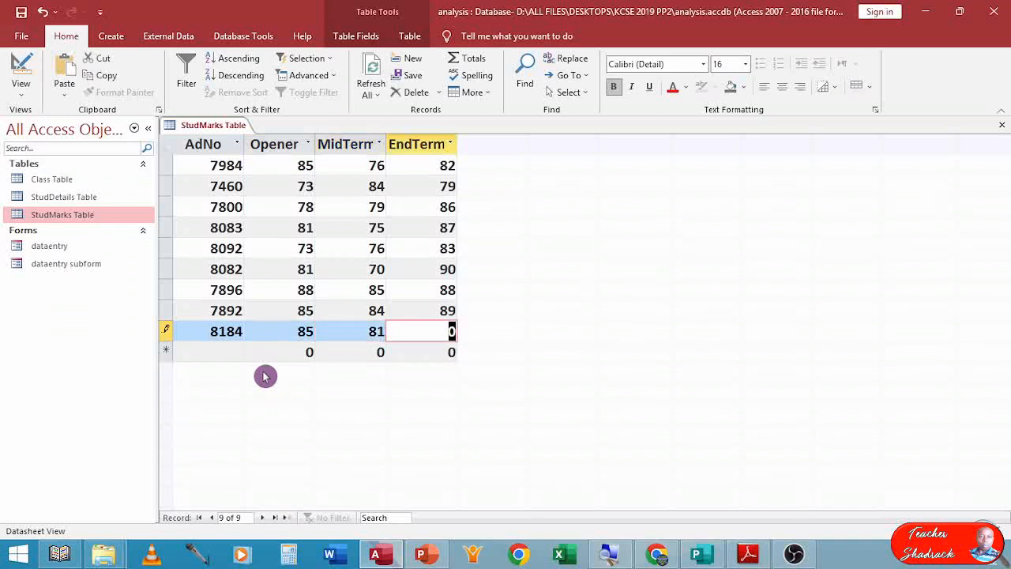
text(83)
key(Tab)
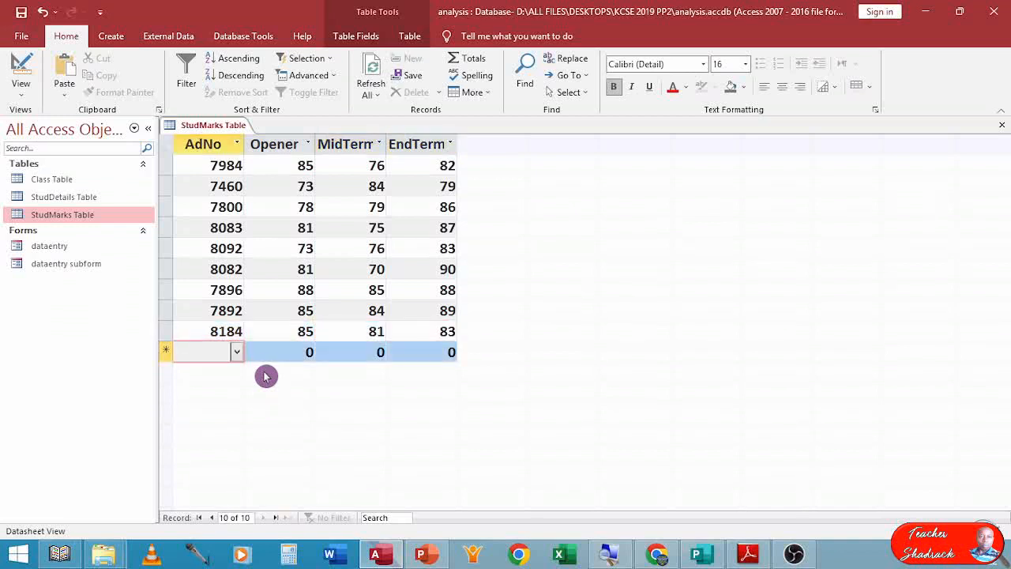
Add a marks record for AdNo 8047 with Opener 90, MidTerm 75 and EndTerm 86, then close the StudMarks table.
click(235, 353)
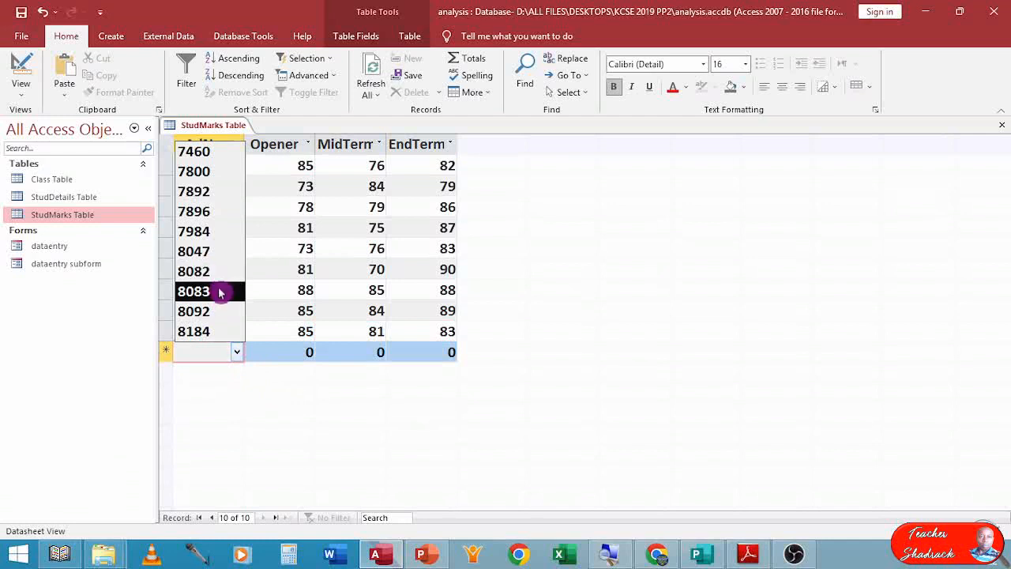
click(224, 253)
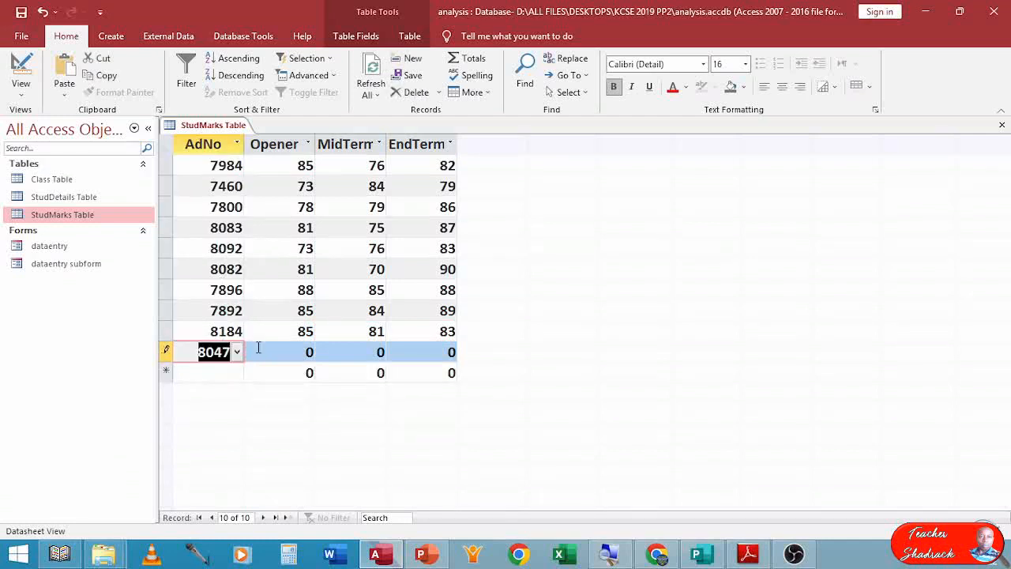
key(Tab)
text(902)
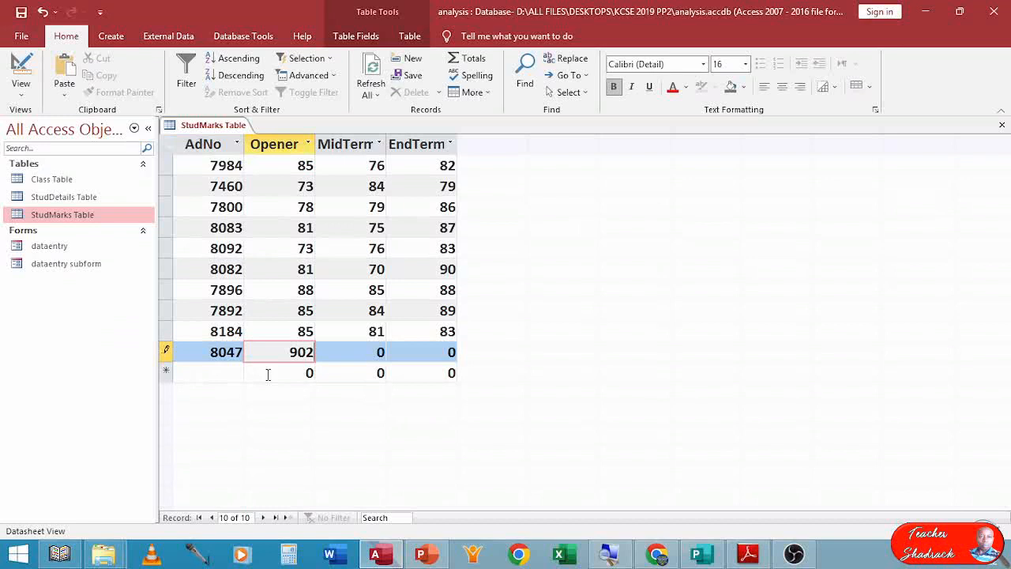
key(BackSpace)
key(Tab)
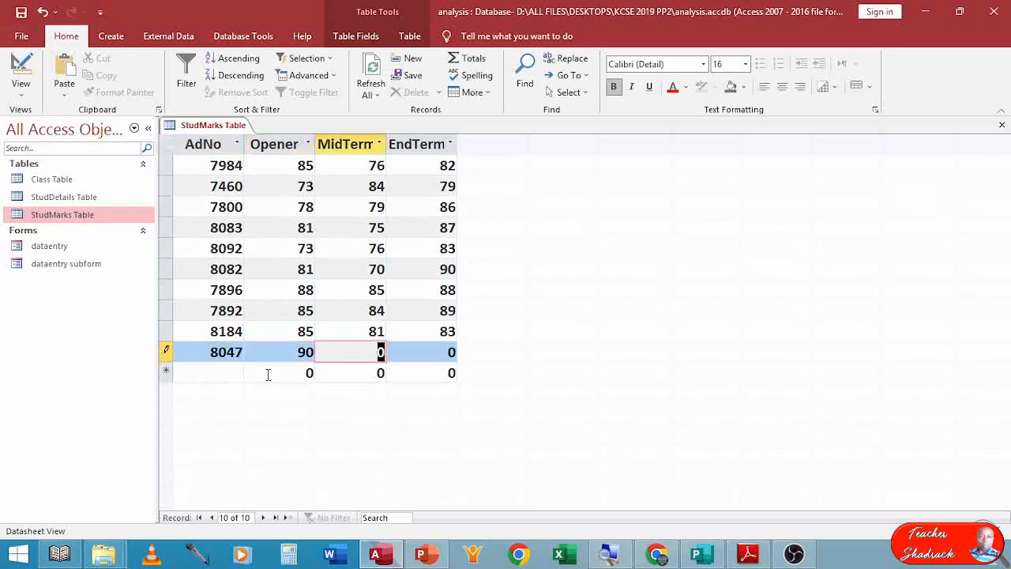
text(75)
key(Tab)
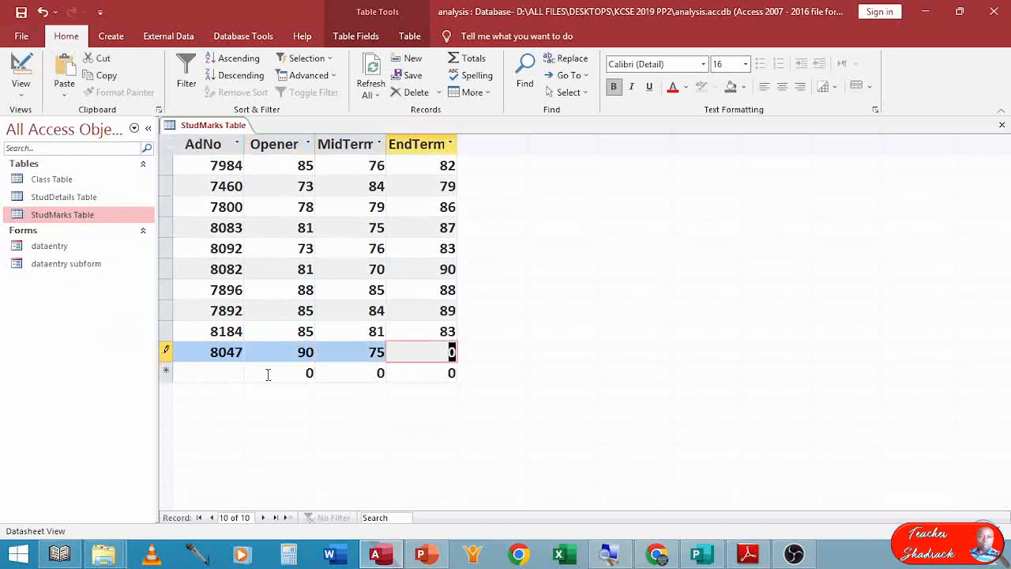
text(86)
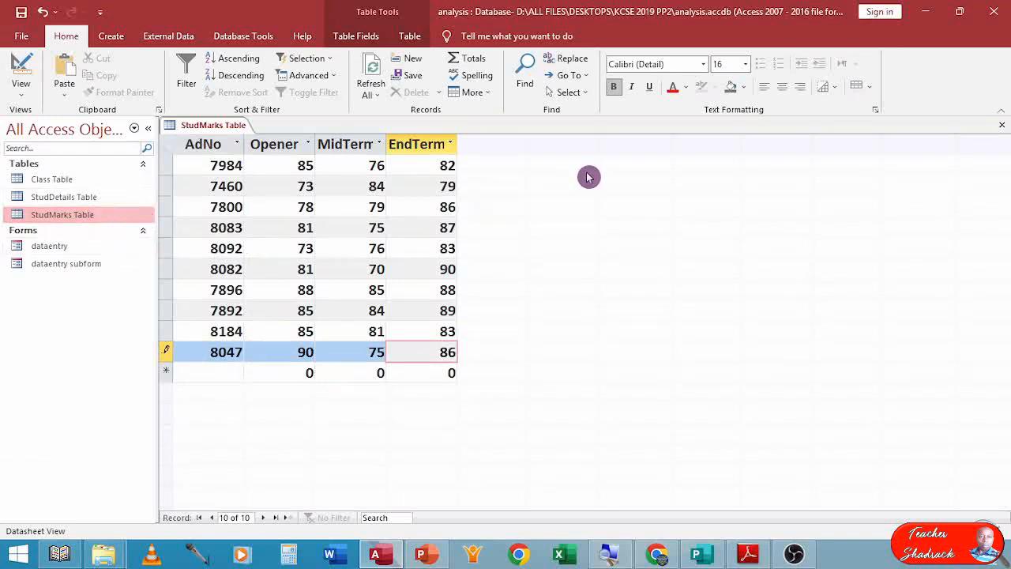
click(1002, 124)
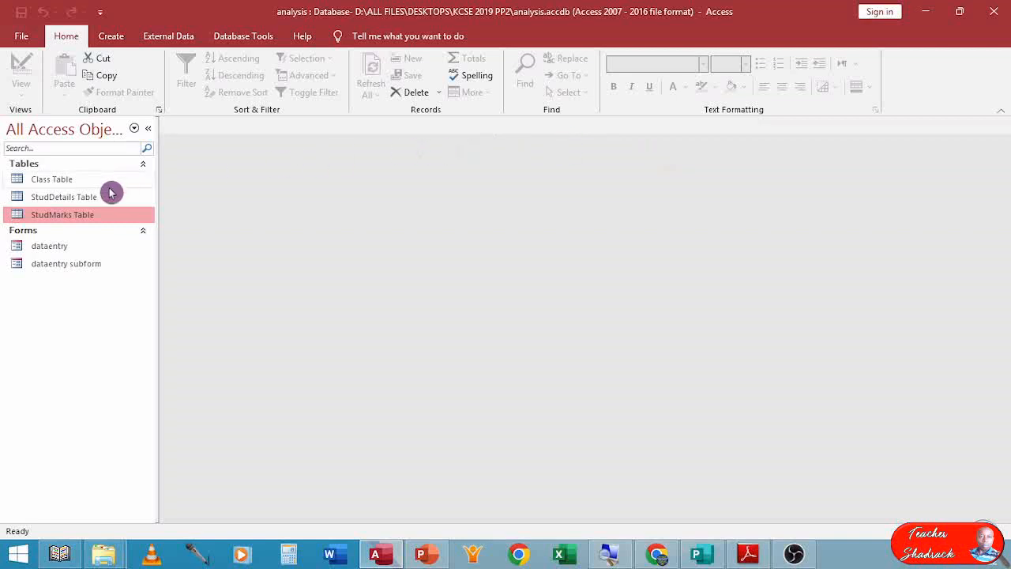
Open the StudDetails table, add student AdNo 8490 with the student's full name and ClassID 1N, and close it.
double_click(59, 199)
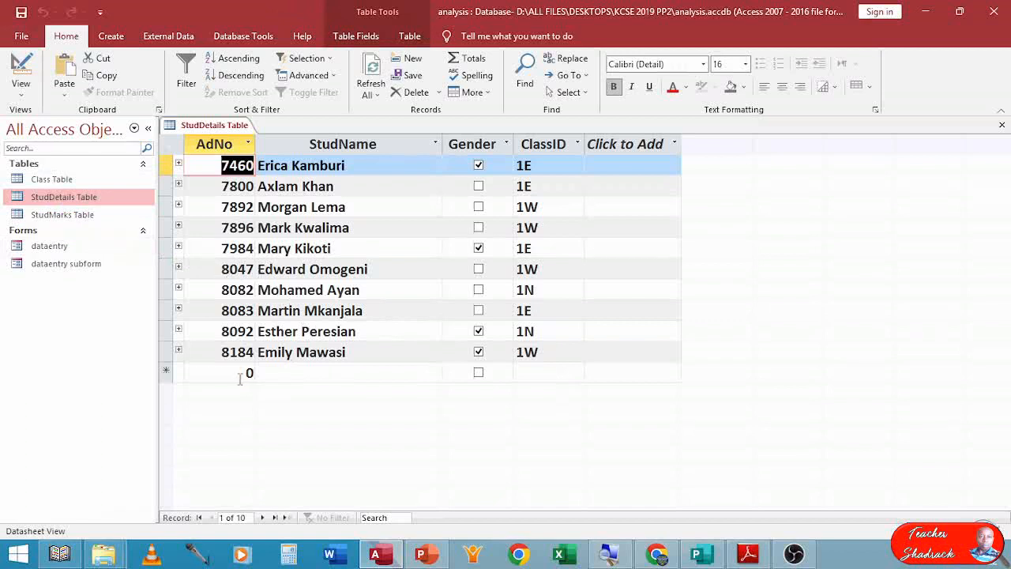
click(232, 380)
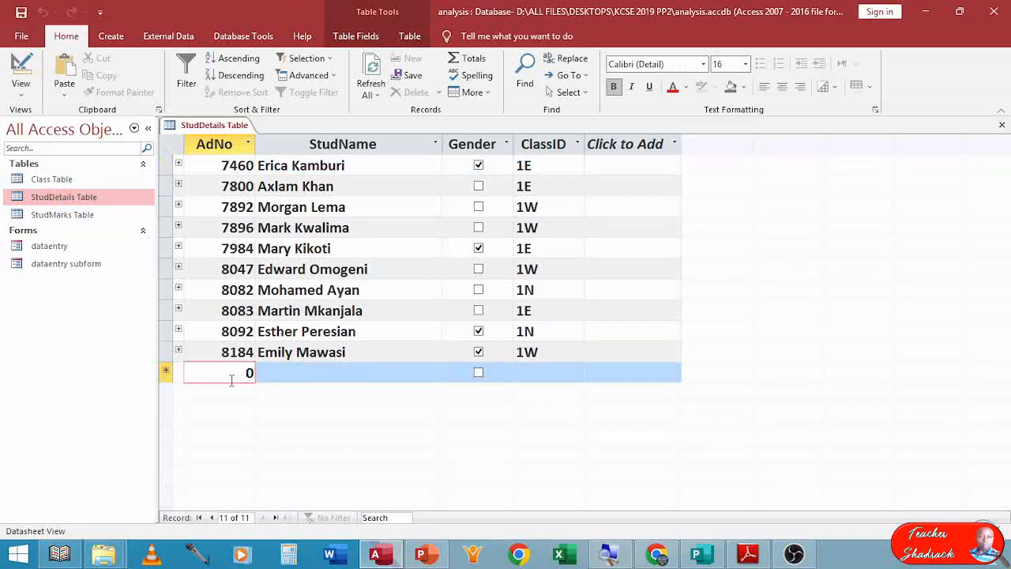
key(BackSpace)
text(8490)
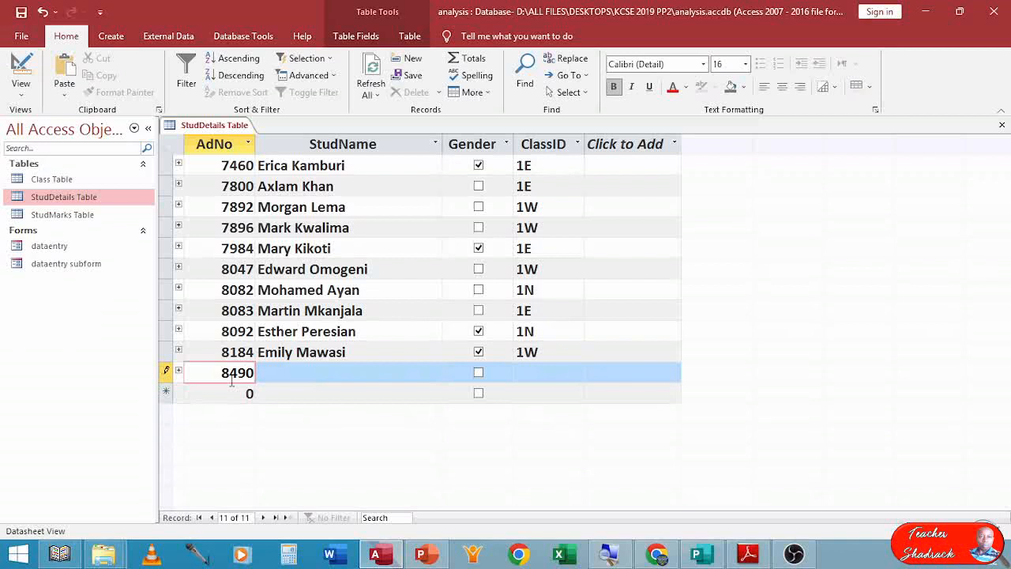
key(Tab)
text(Mikah)
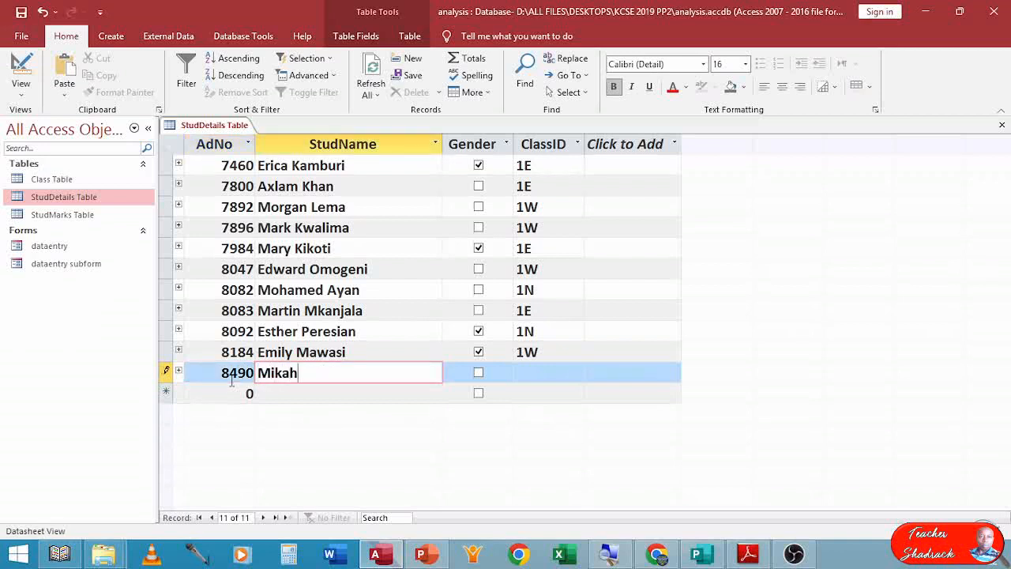
key(BackSpace)
key(BackSpace)
key(BackSpace)
text(cah Lokiyoto)
key(Tab)
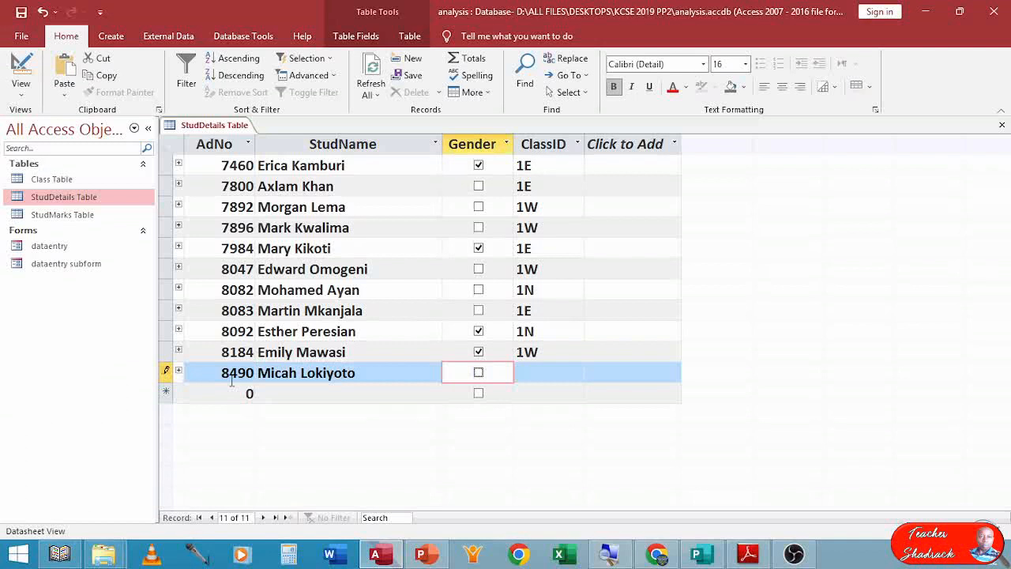
key(Tab)
text(1n)
key(Tab)
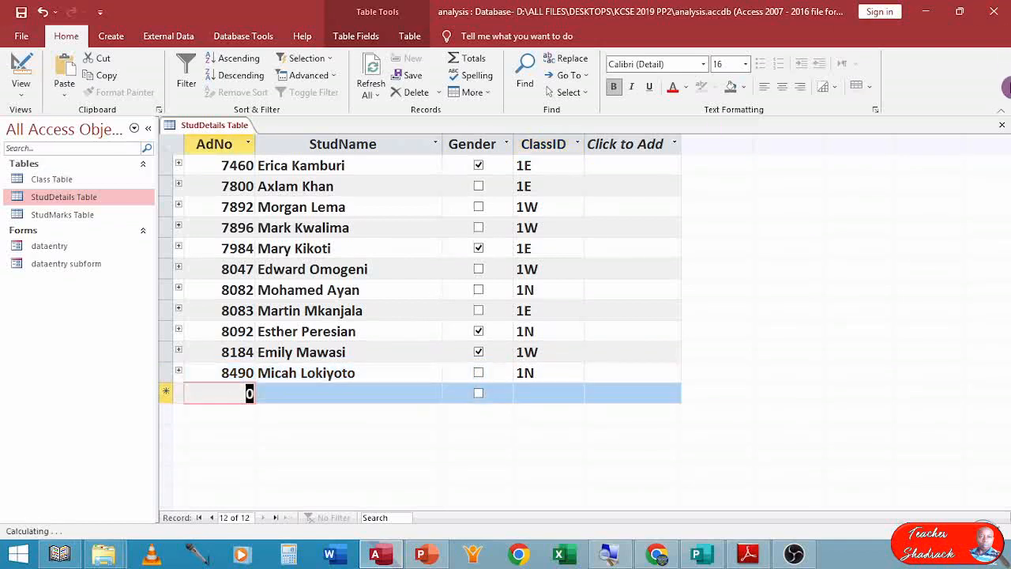
click(1002, 125)
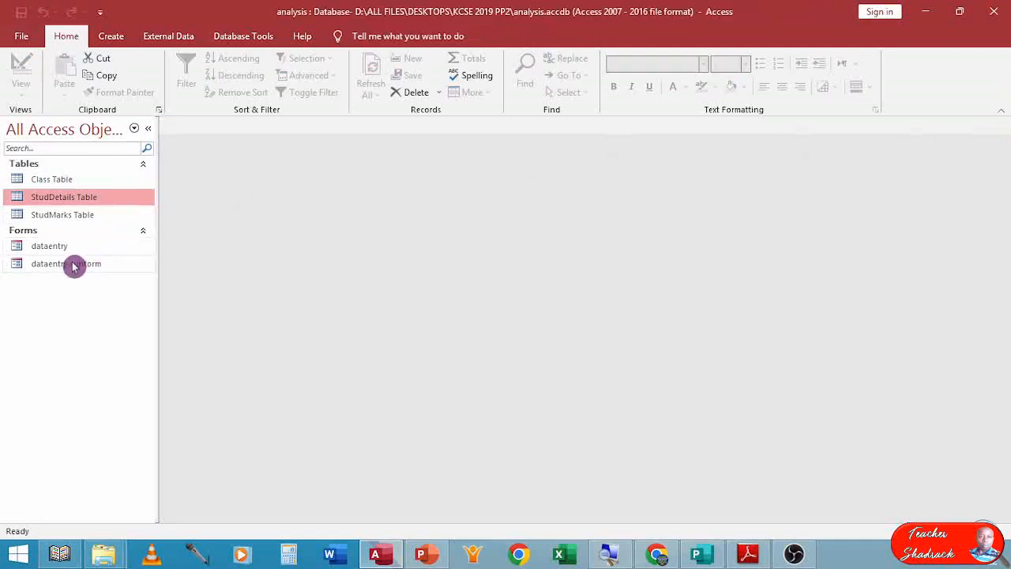
Open the StudMarks table and add a marks record for AdNo 8490 with Opener 71, MidTerm 71 and EndTerm 87.
double_click(71, 214)
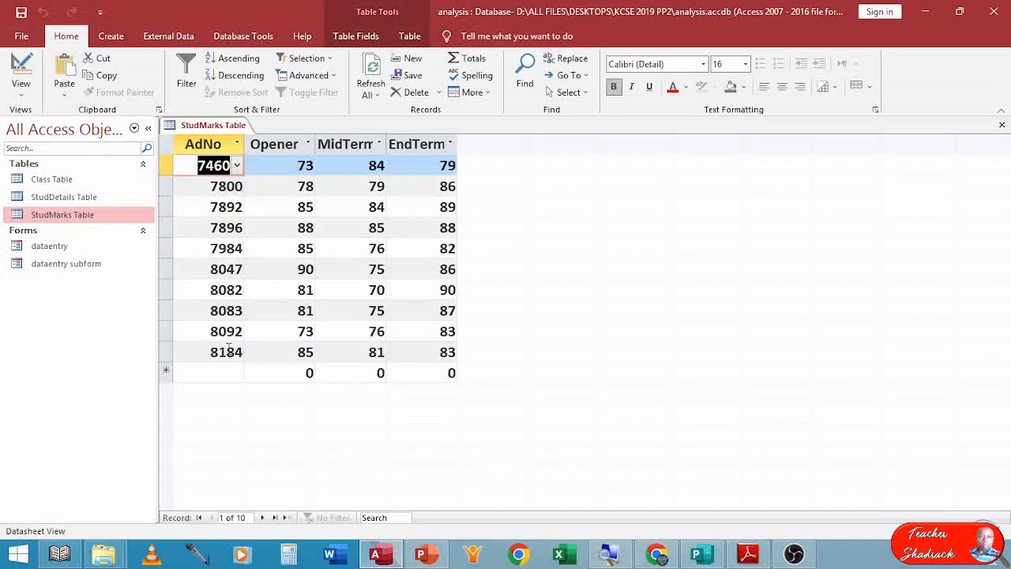
click(238, 373)
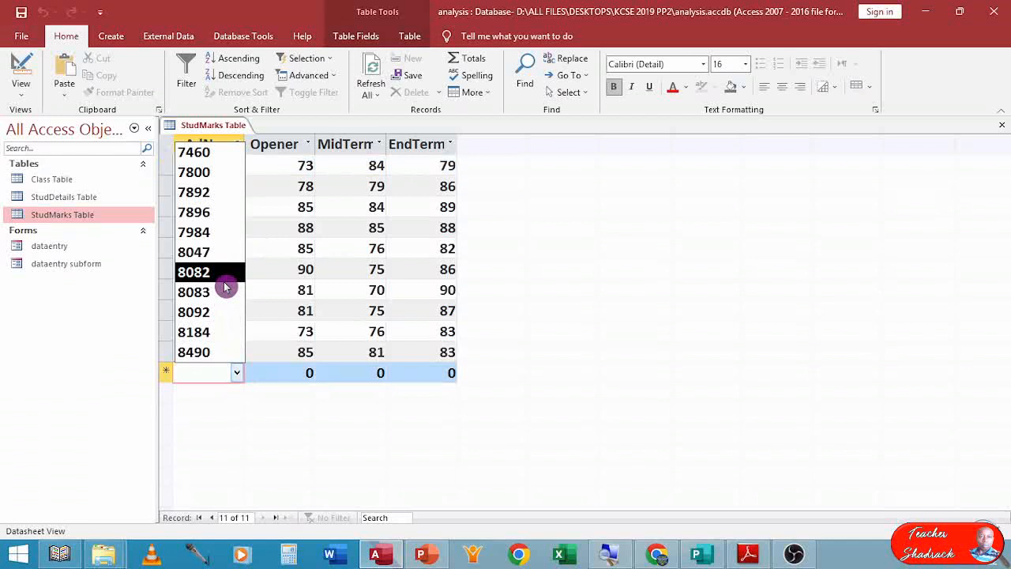
click(219, 351)
key(Tab)
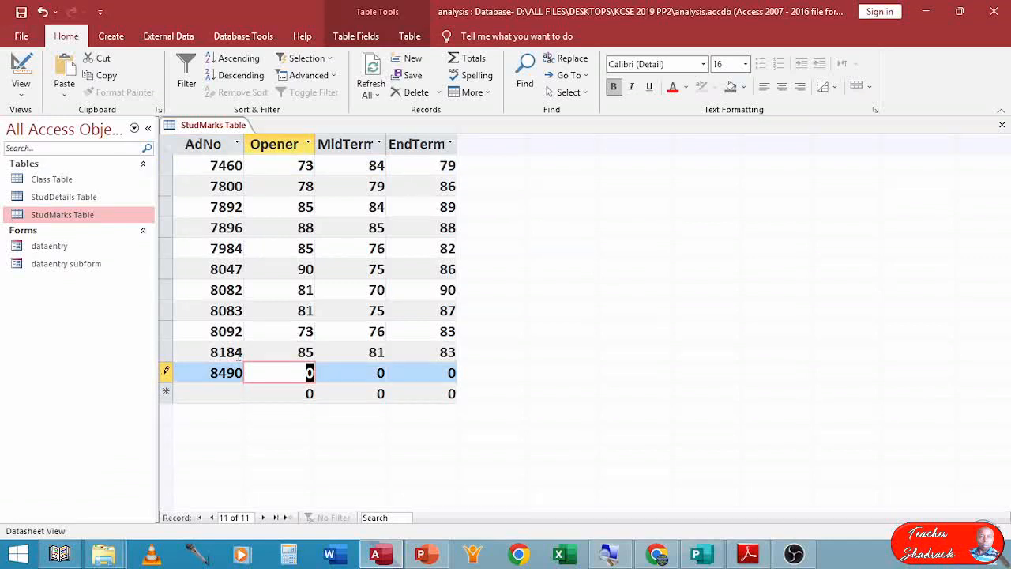
text(71)
key(Tab)
text(71)
key(Tab)
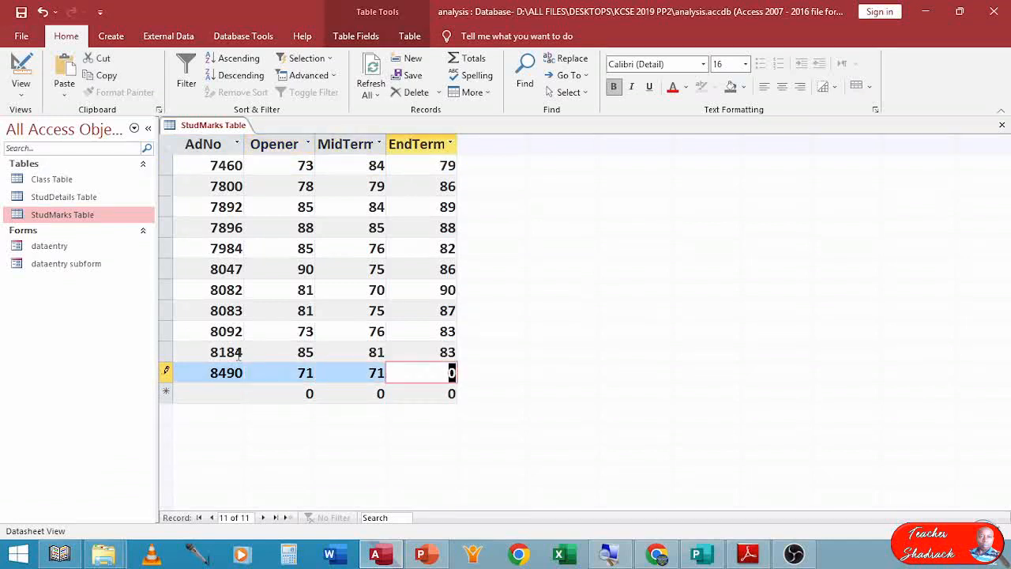
text(87)
key(Tab)
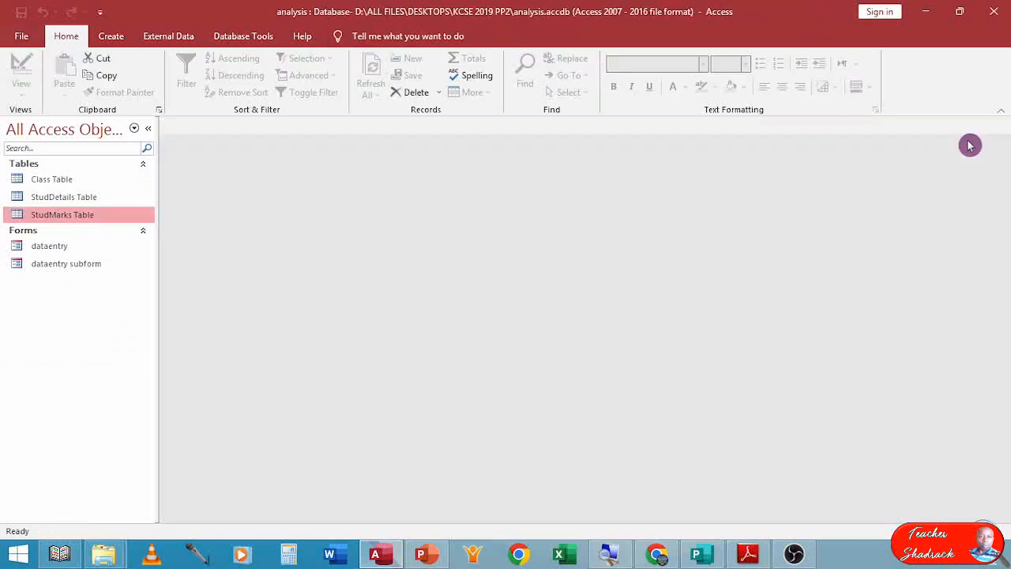
Close the StudMarks table and switch to the KCSE 2019 exam paper PDF in Adobe Reader.
click(1002, 125)
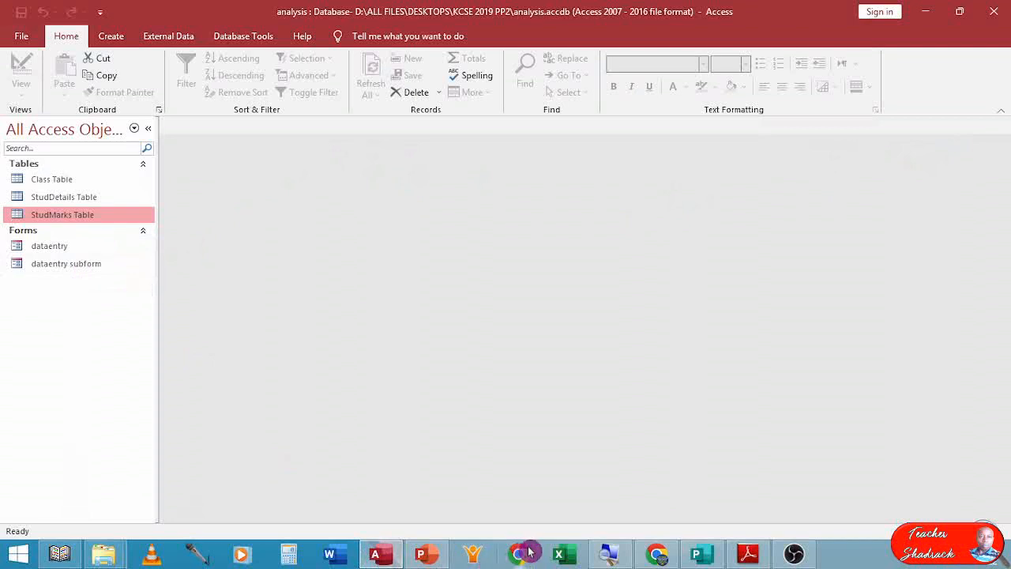
click(746, 554)
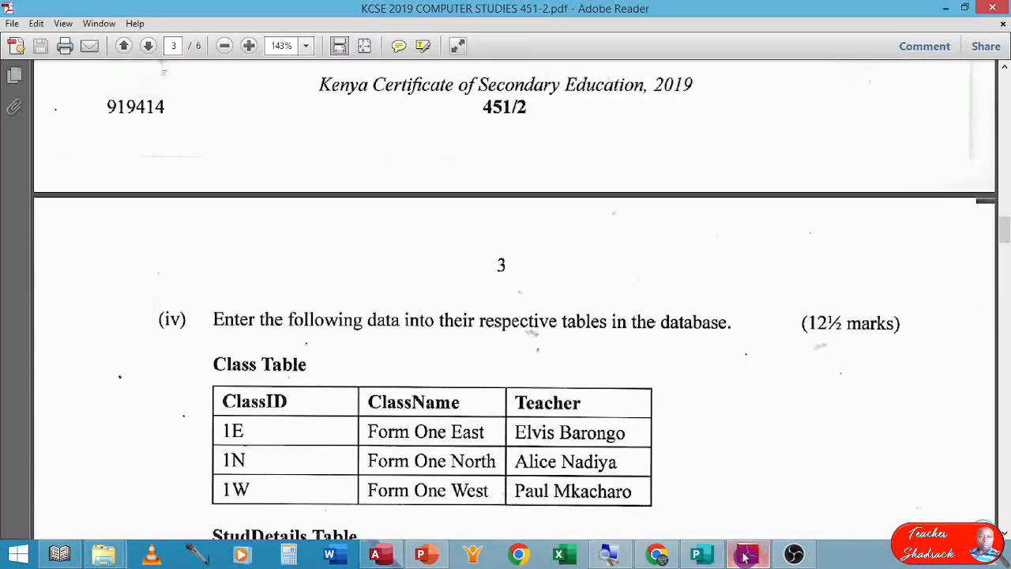
Scroll the exam paper to the query question for F1E and switch back to the Access database.
scroll(542, 495, down, 10)
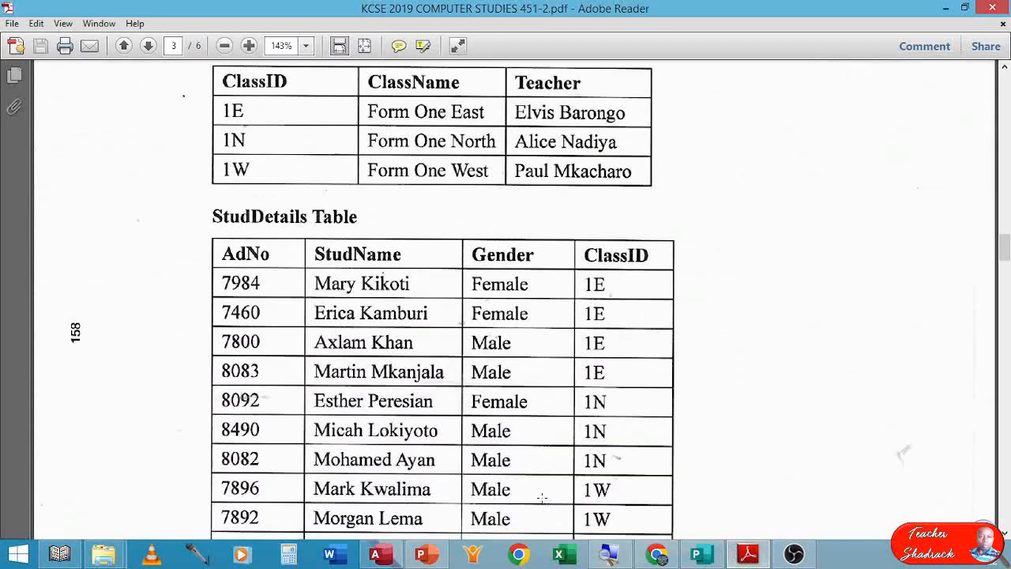
scroll(542, 496, down, 10)
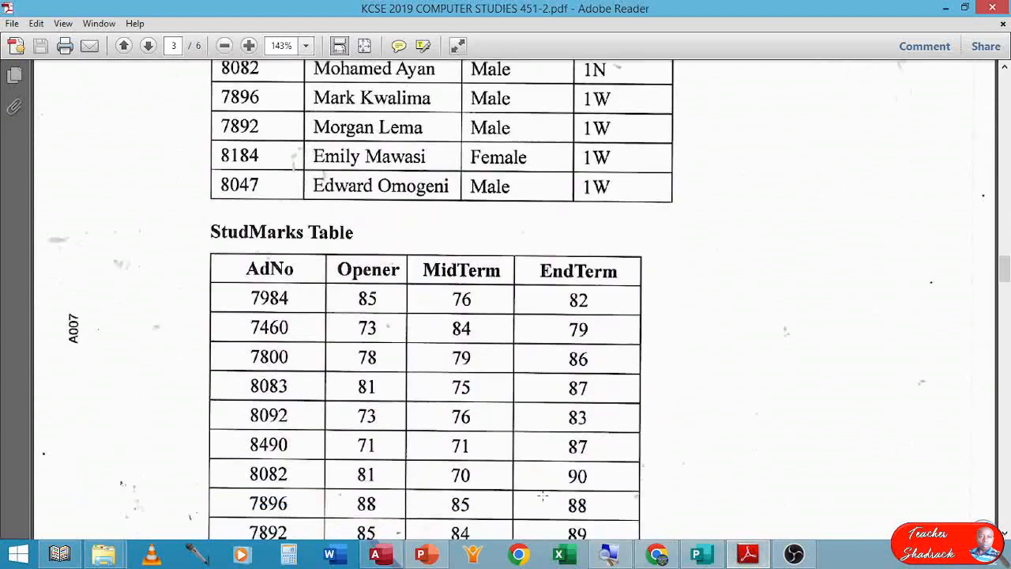
scroll(546, 498, down, 8)
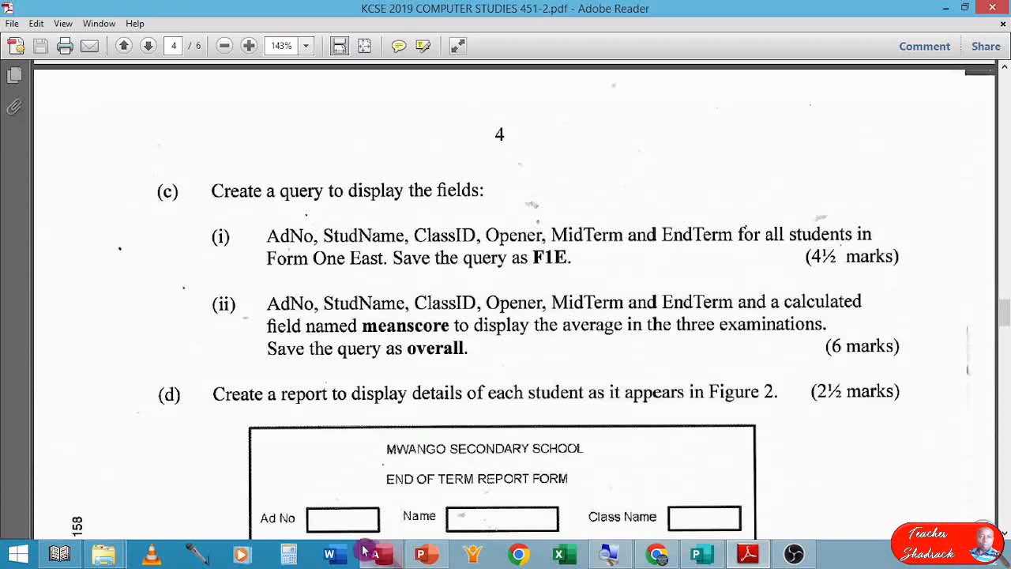
click(387, 557)
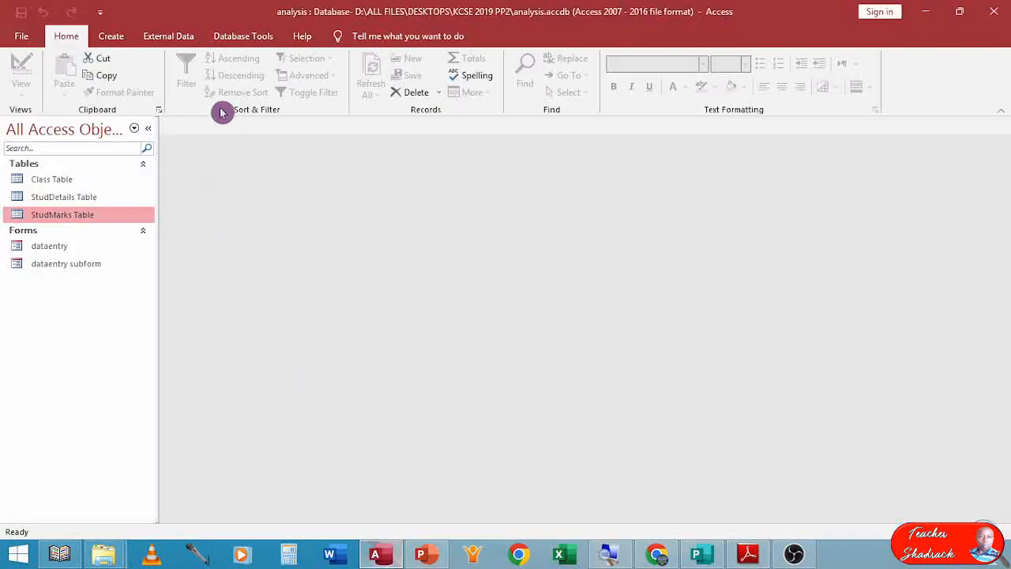
Start the Simple Query Wizard and add AdNo, StudName and ClassID from the StudDetails Table.
click(115, 41)
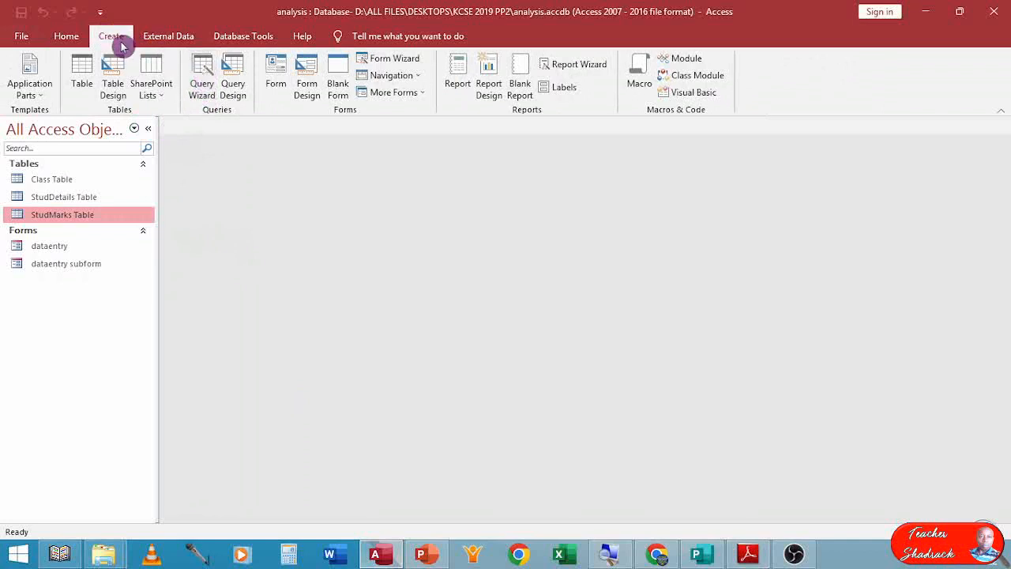
click(203, 75)
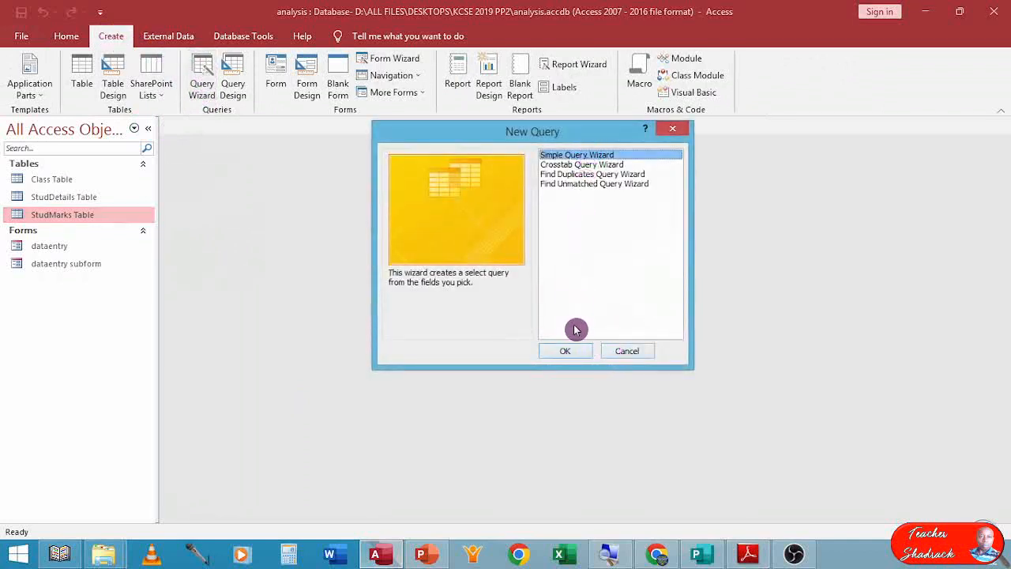
click(567, 351)
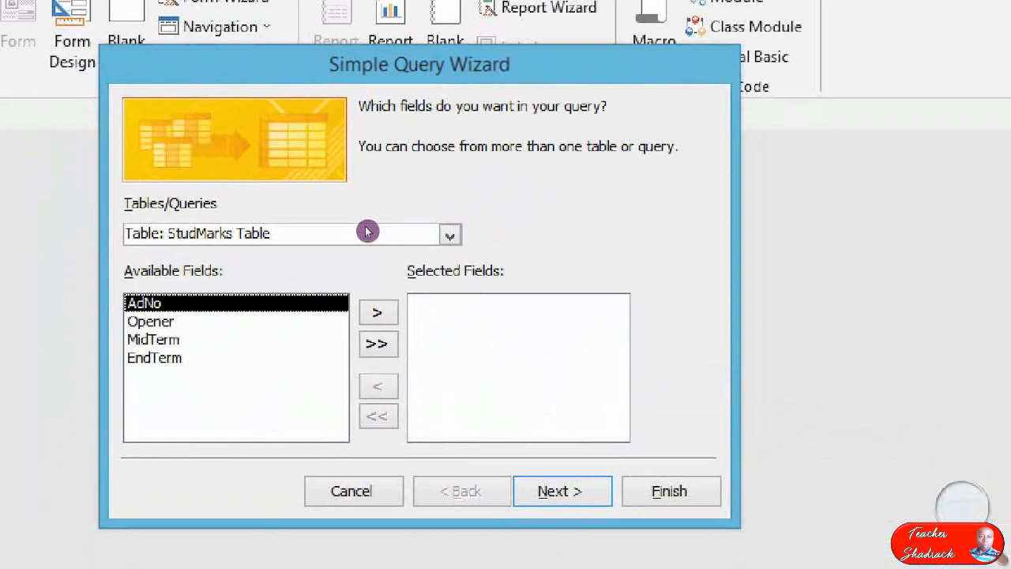
key(greater)
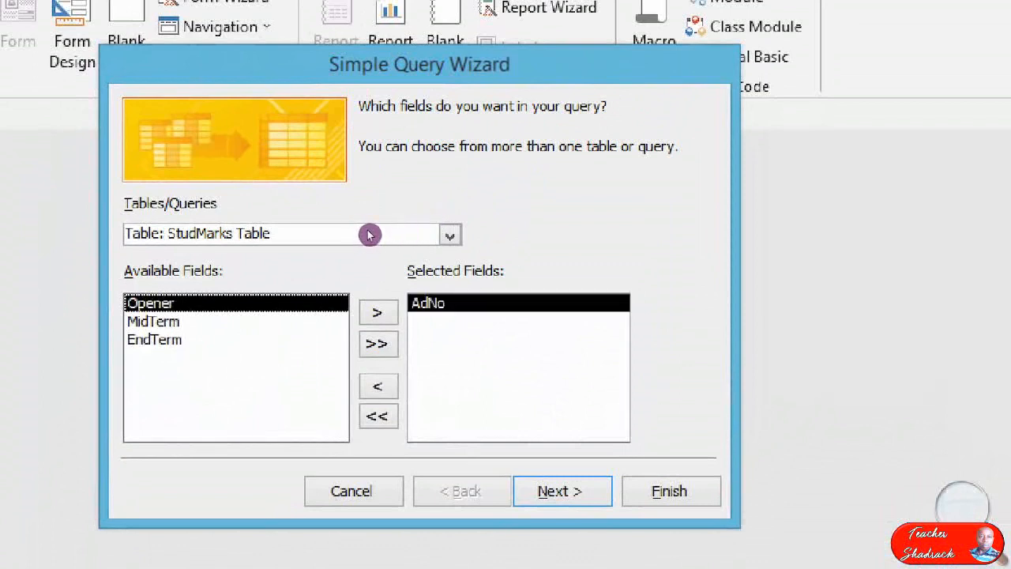
key(less)
click(450, 234)
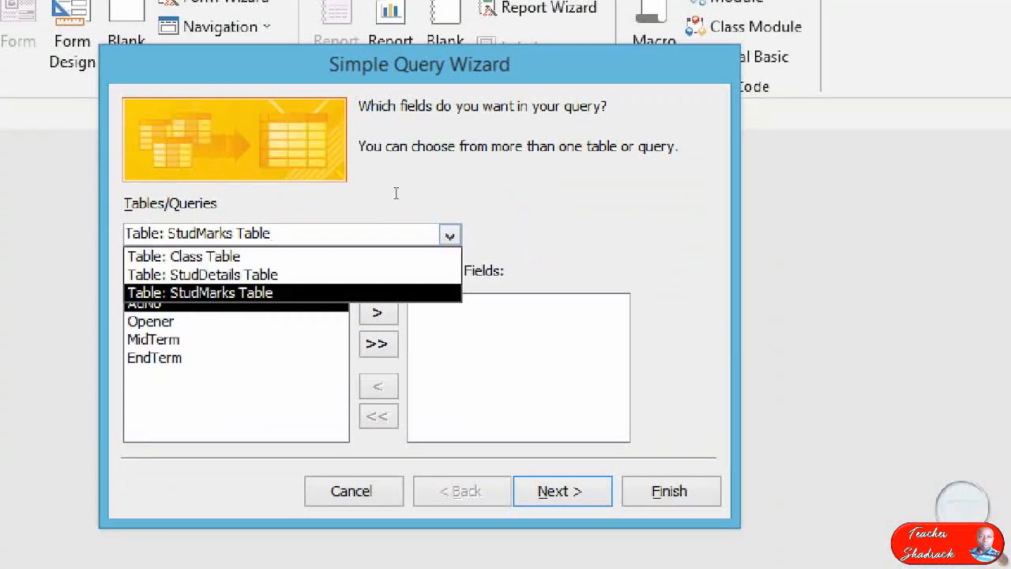
click(378, 275)
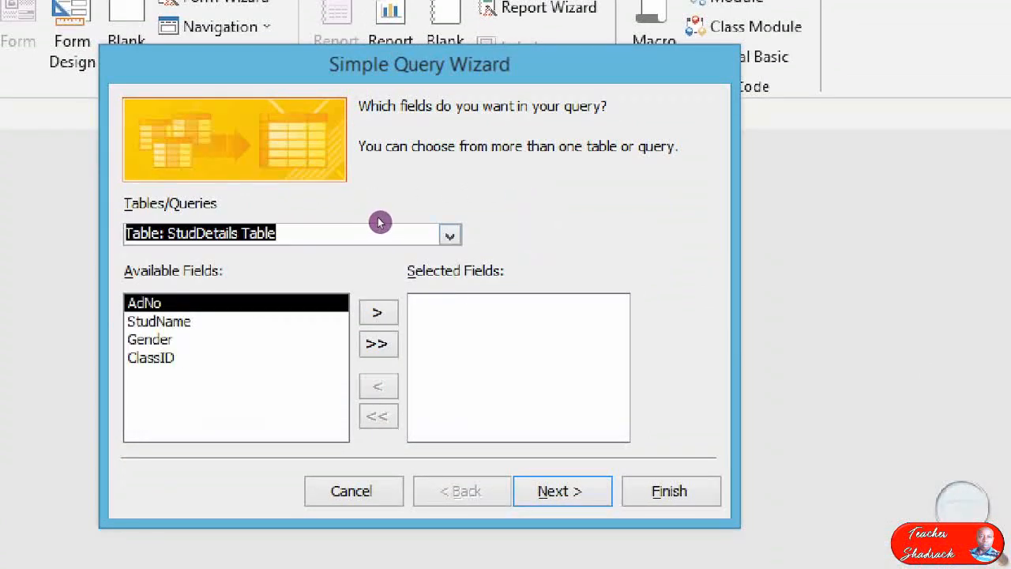
click(378, 312)
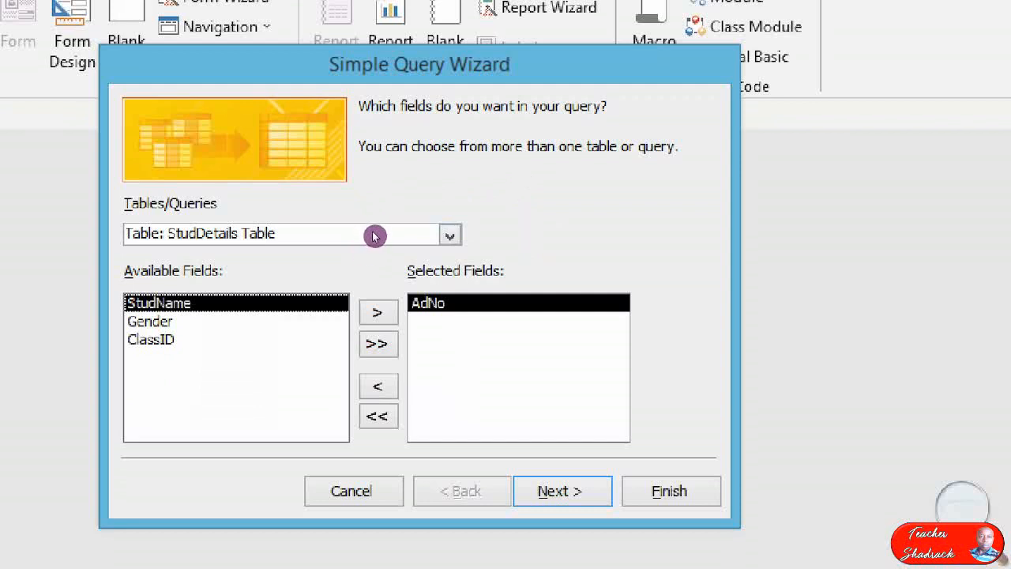
click(378, 313)
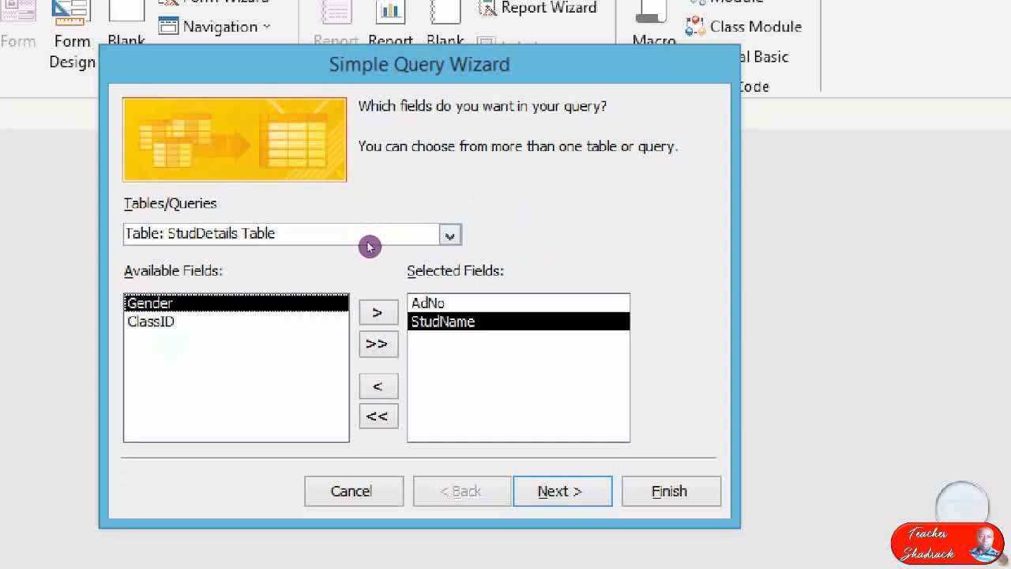
click(378, 313)
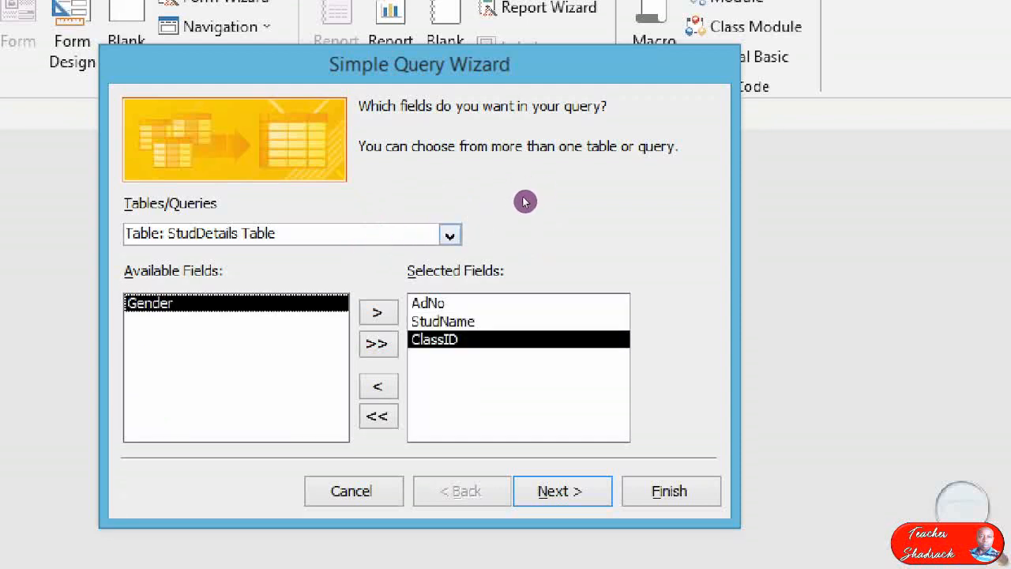
Add the Opener, MidTerm and EndTerm fields from the StudMarks Table to the query.
click(450, 236)
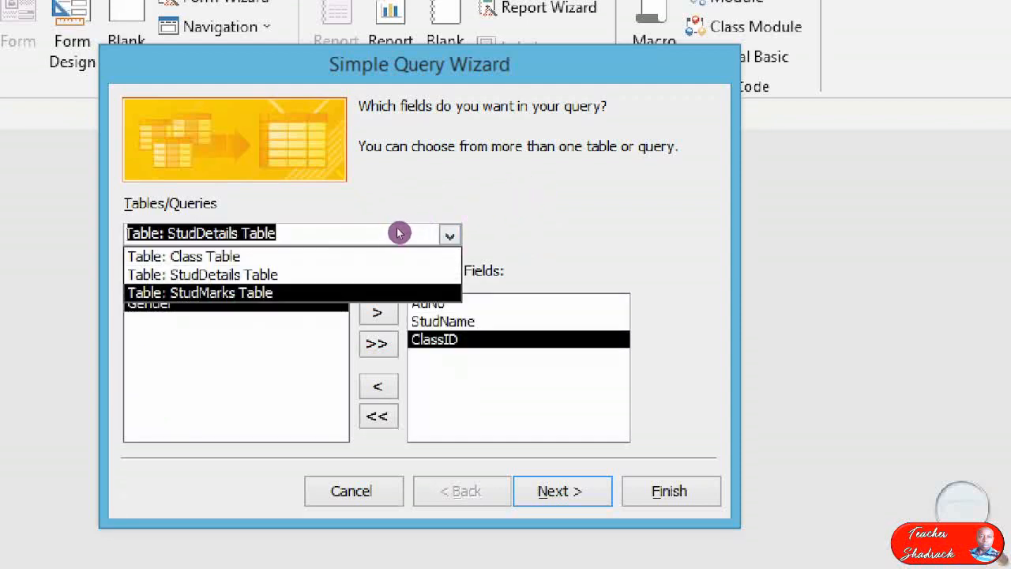
key(Return)
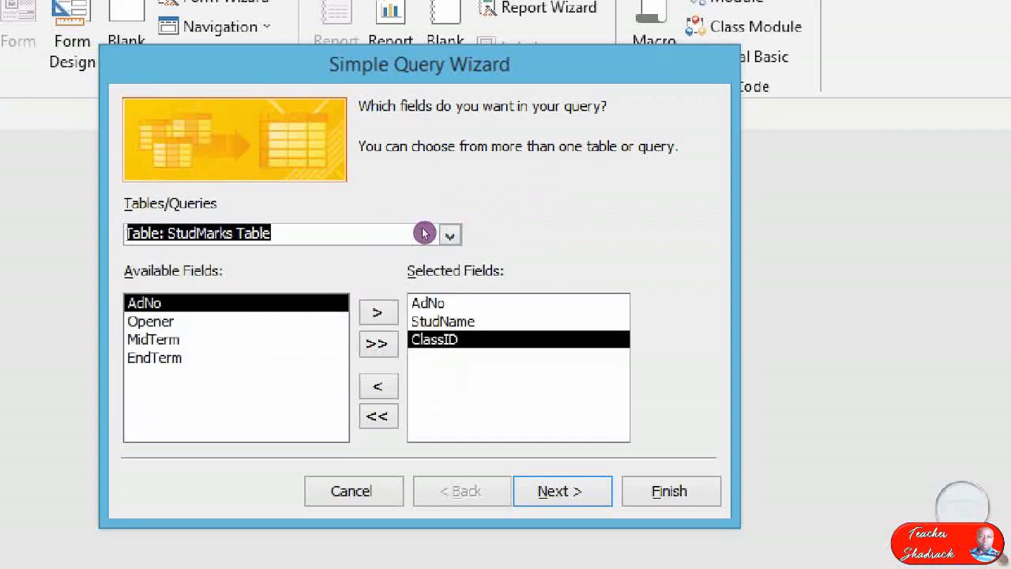
double_click(150, 321)
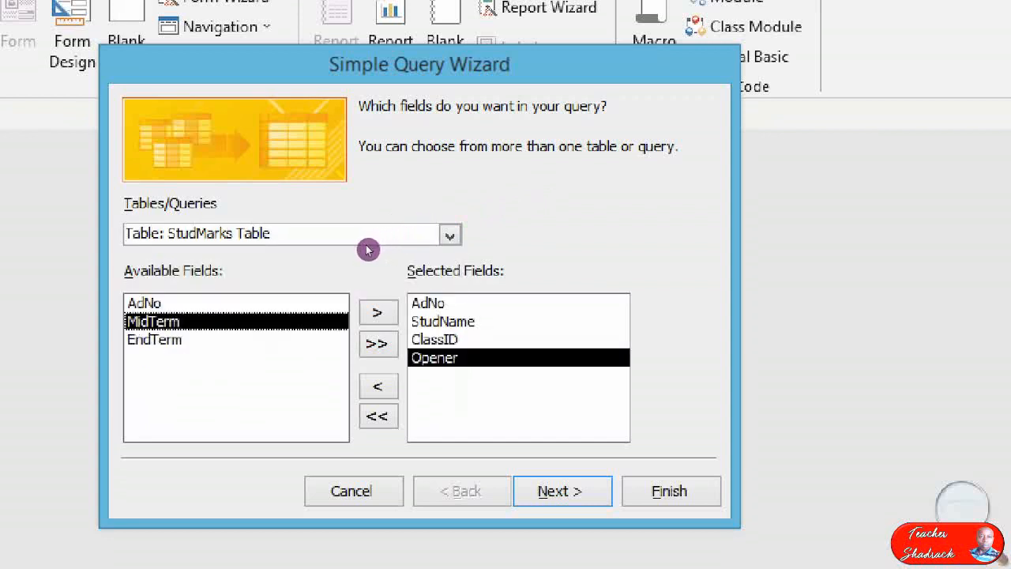
double_click(153, 322)
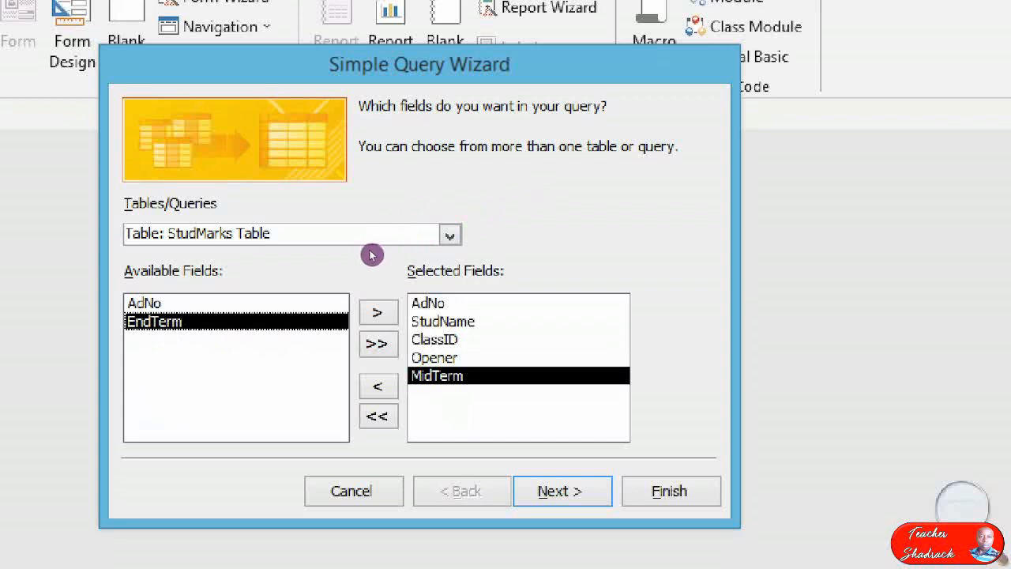
click(377, 312)
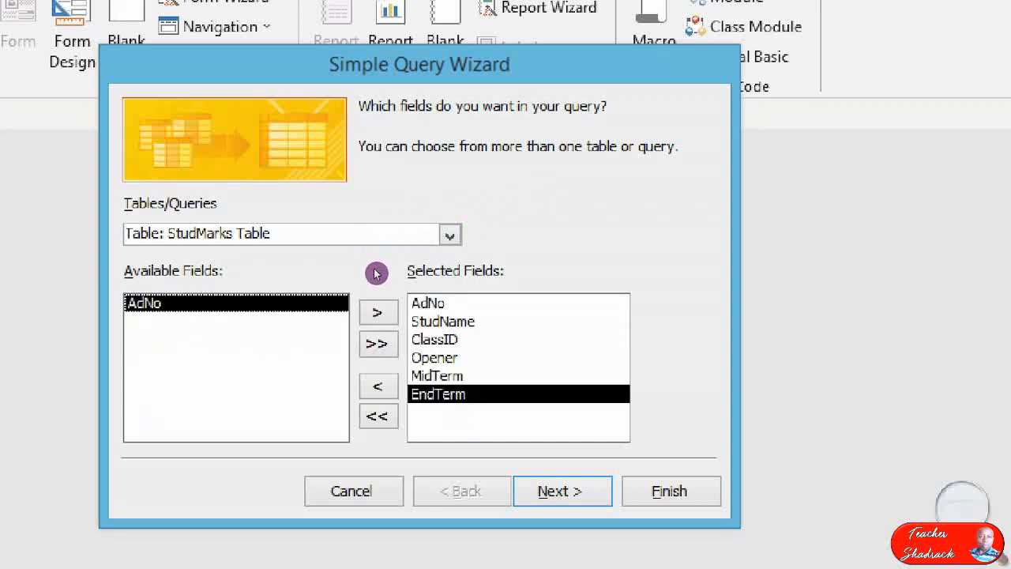
Finish the wizard as a detail query titled F1E and open it.
click(563, 490)
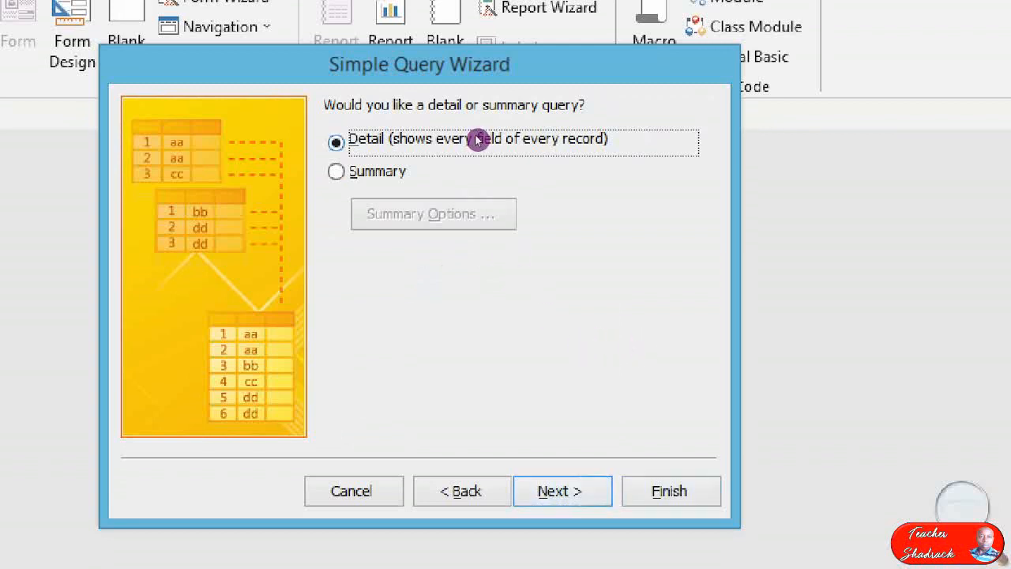
click(593, 491)
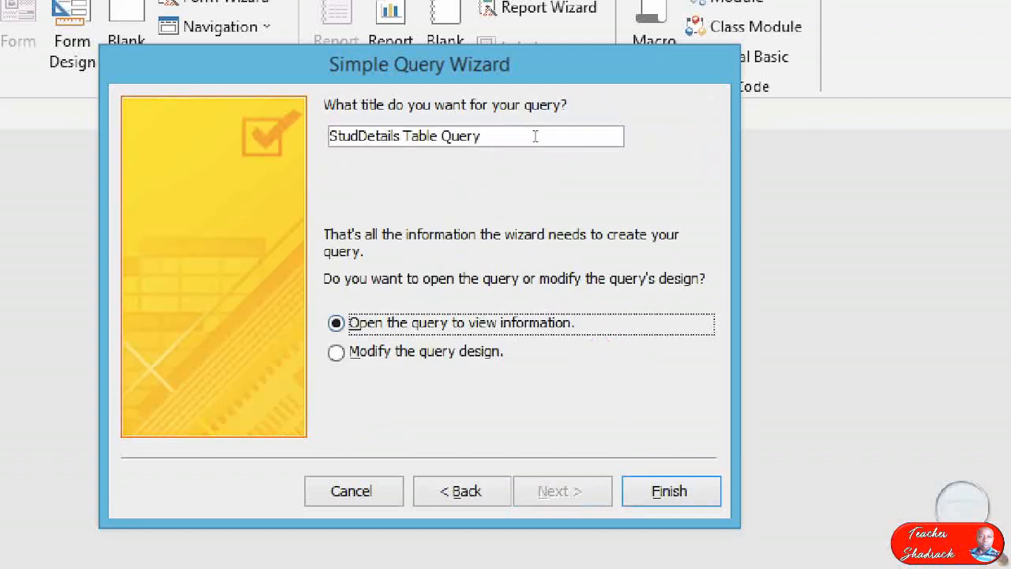
drag(566, 141, 171, 97)
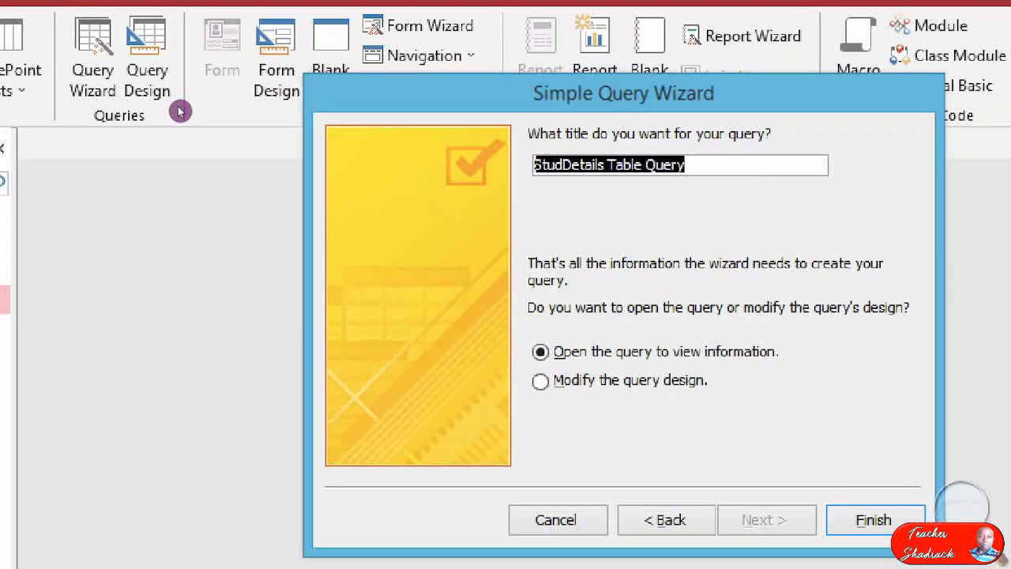
text(F1)
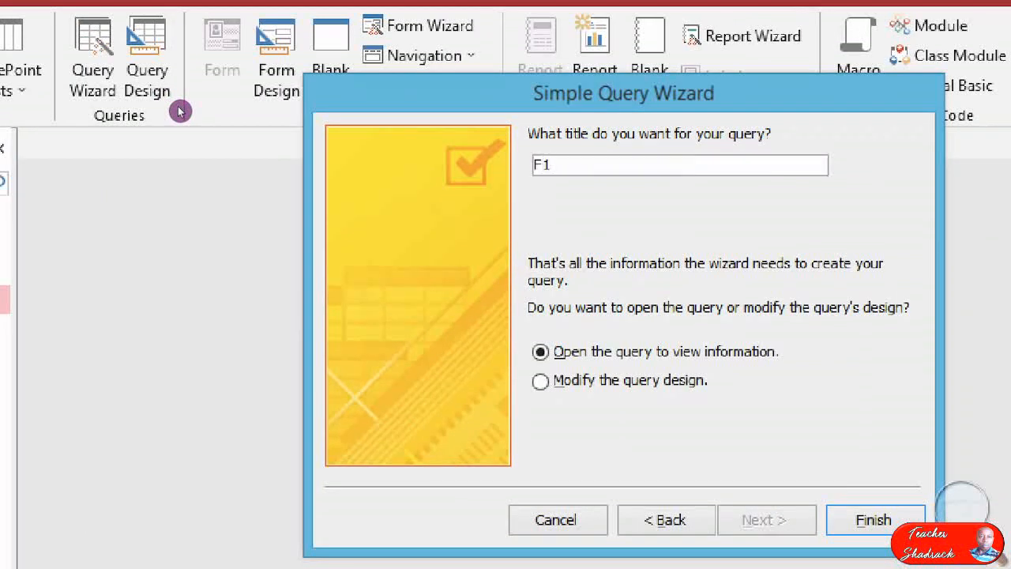
text(E)
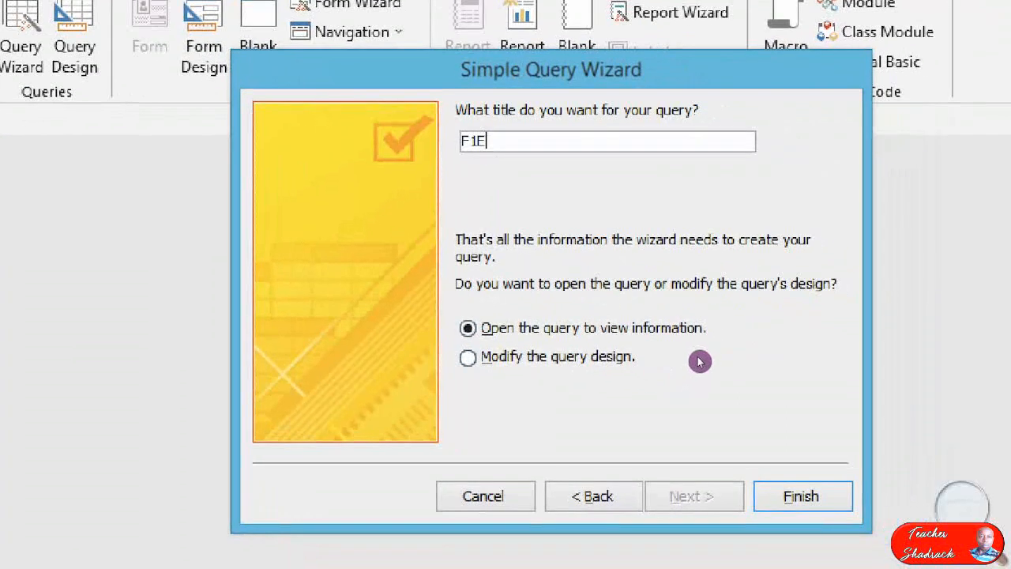
key(Return)
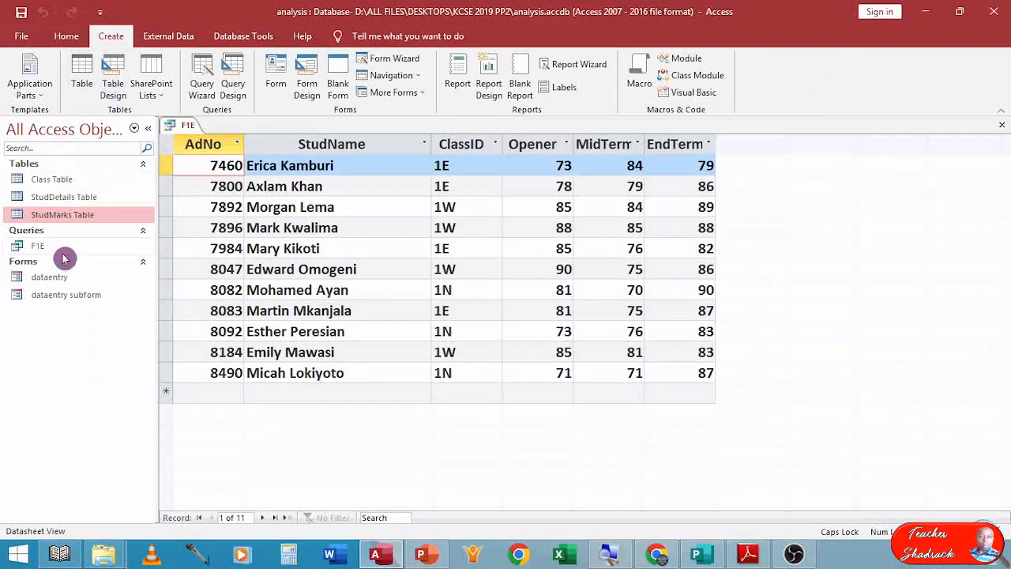
Open the F1E query in Design View and set the ClassID criterion to 1E.
right_click(186, 130)
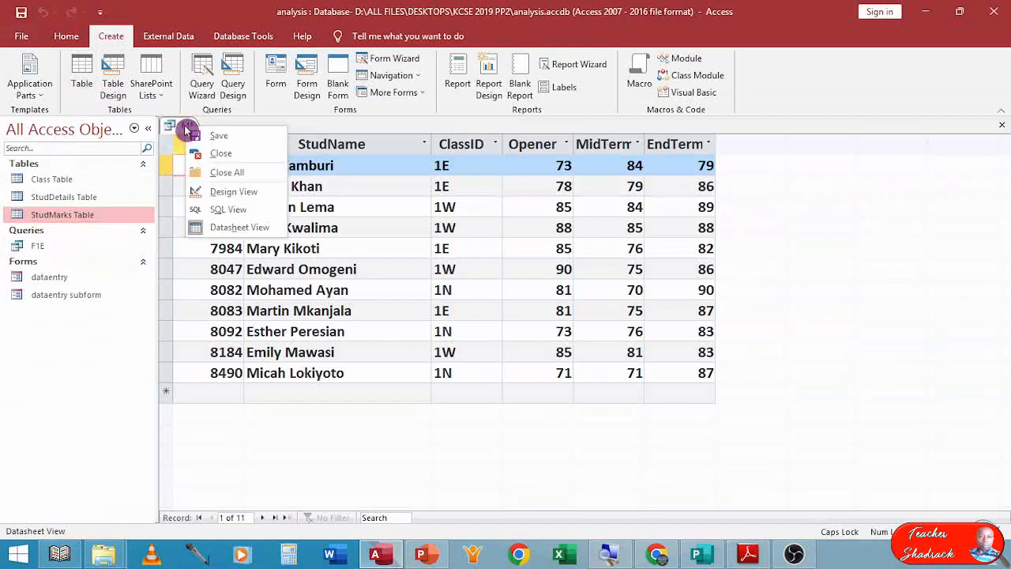
click(207, 191)
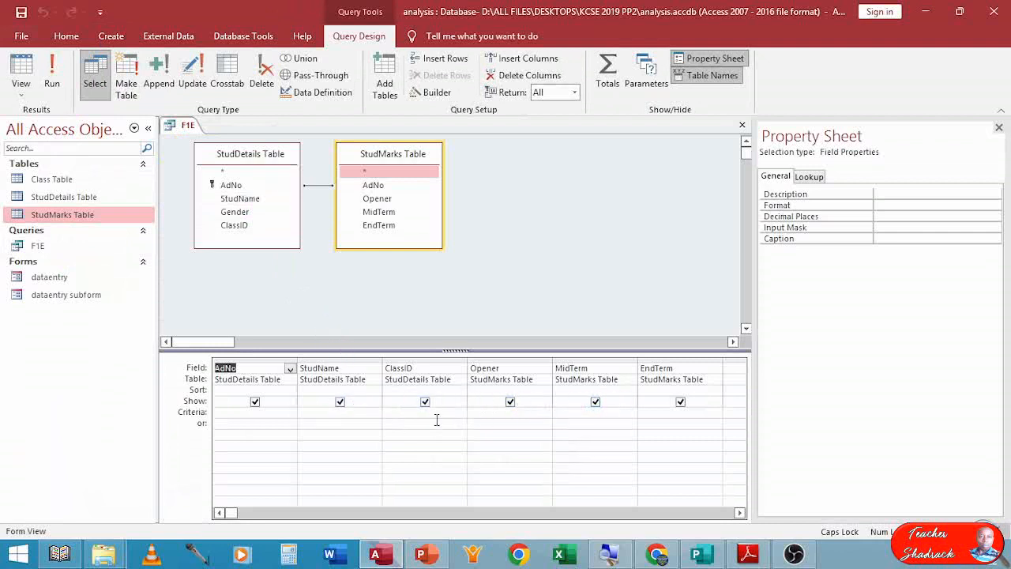
click(415, 420)
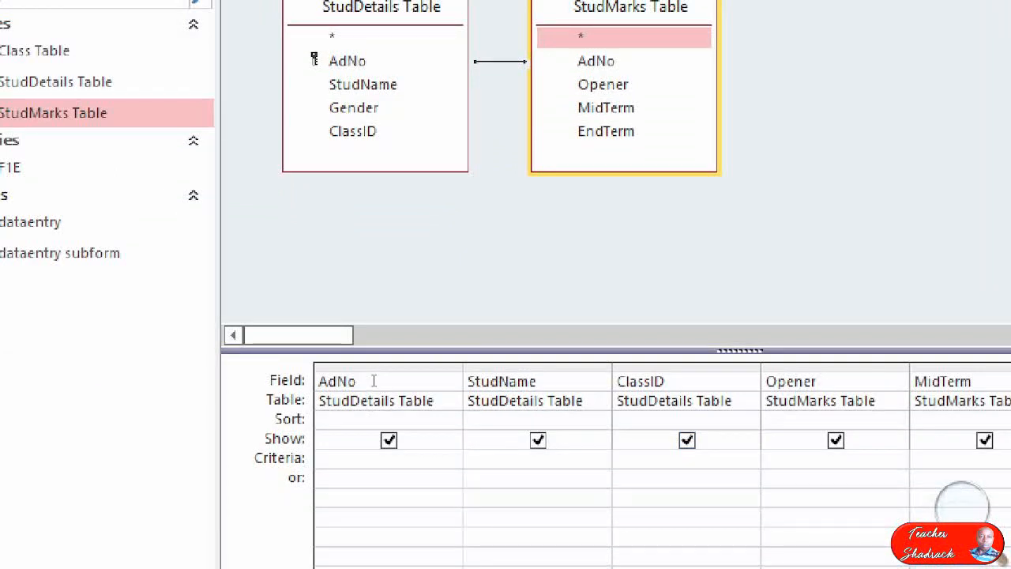
text(1E)
key(Down)
key(Left)
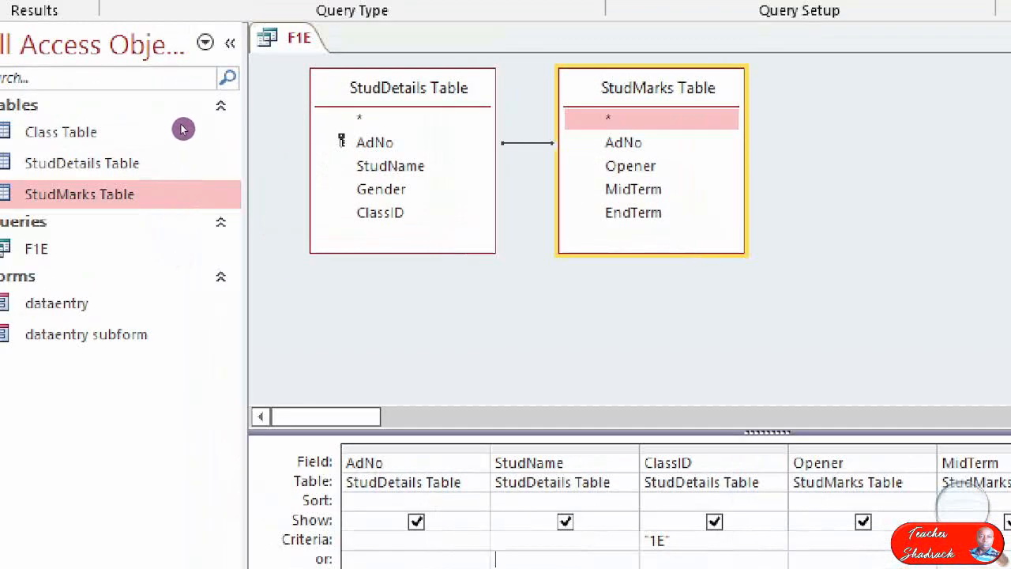
Run the F1E query in Datasheet View and close it.
right_click(297, 38)
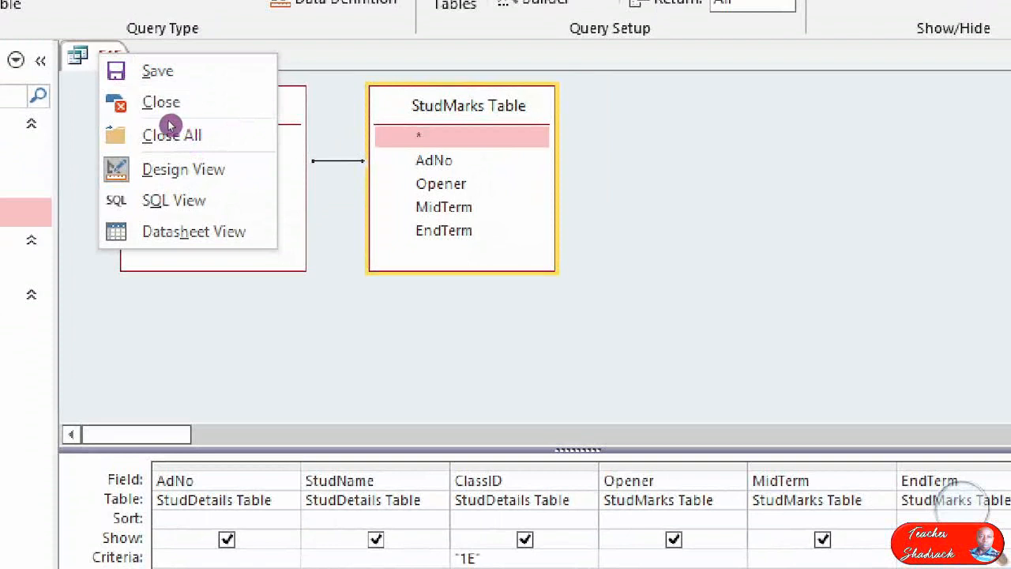
click(247, 232)
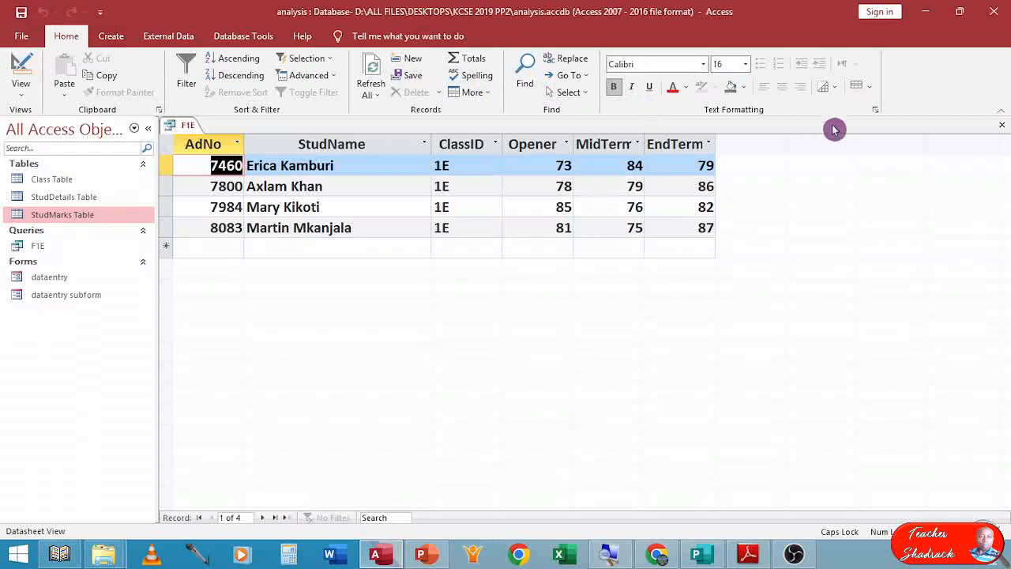
click(1002, 125)
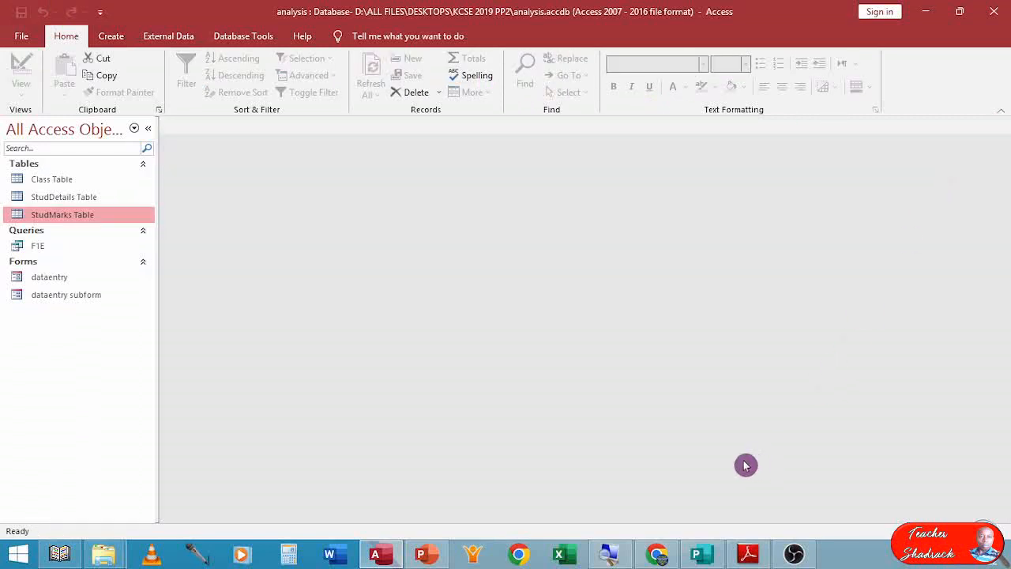
Review question (c)(ii) in the exam paper, then start a new query with the Simple Query Wizard.
click(745, 546)
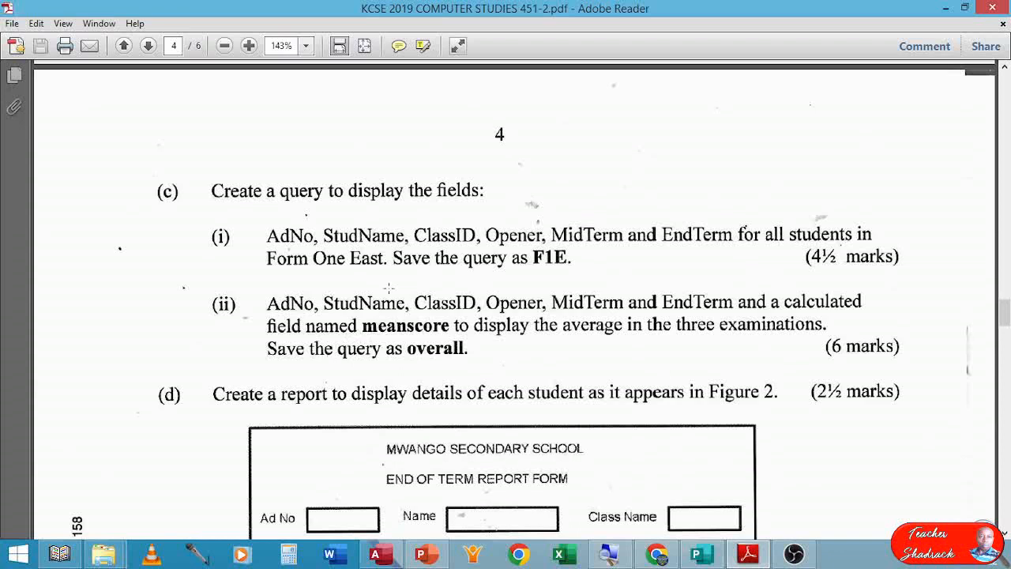
click(376, 554)
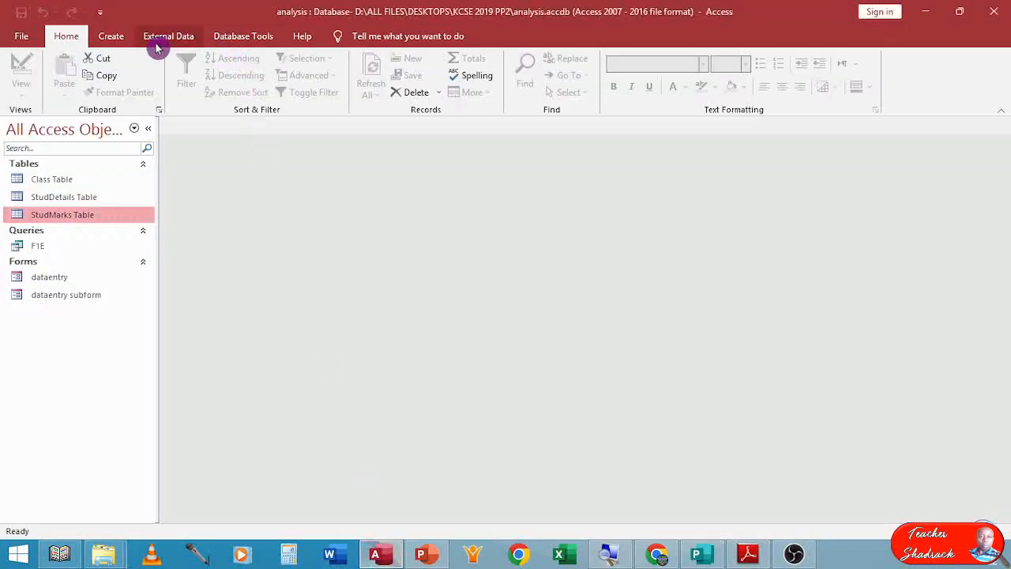
click(112, 39)
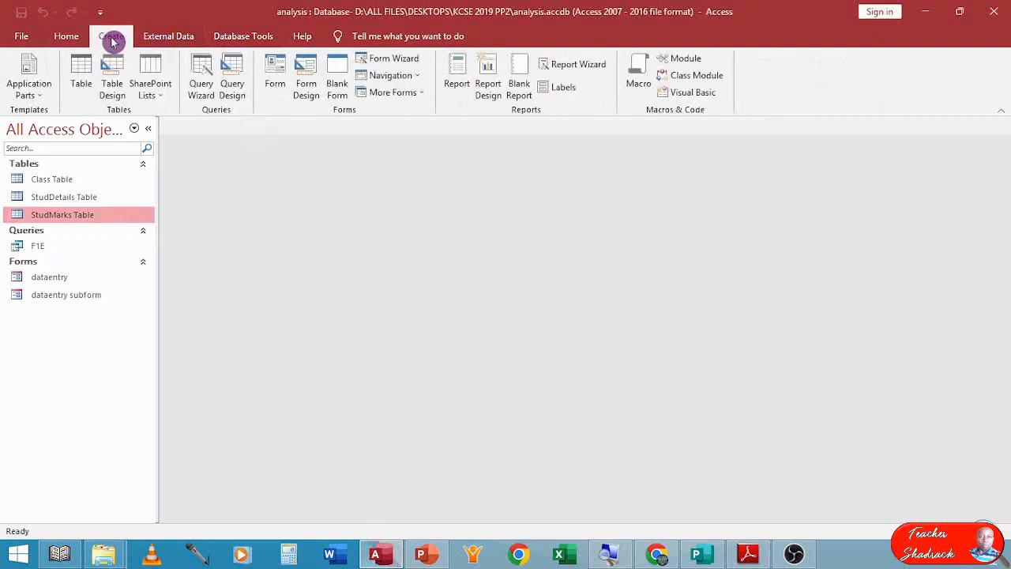
click(203, 73)
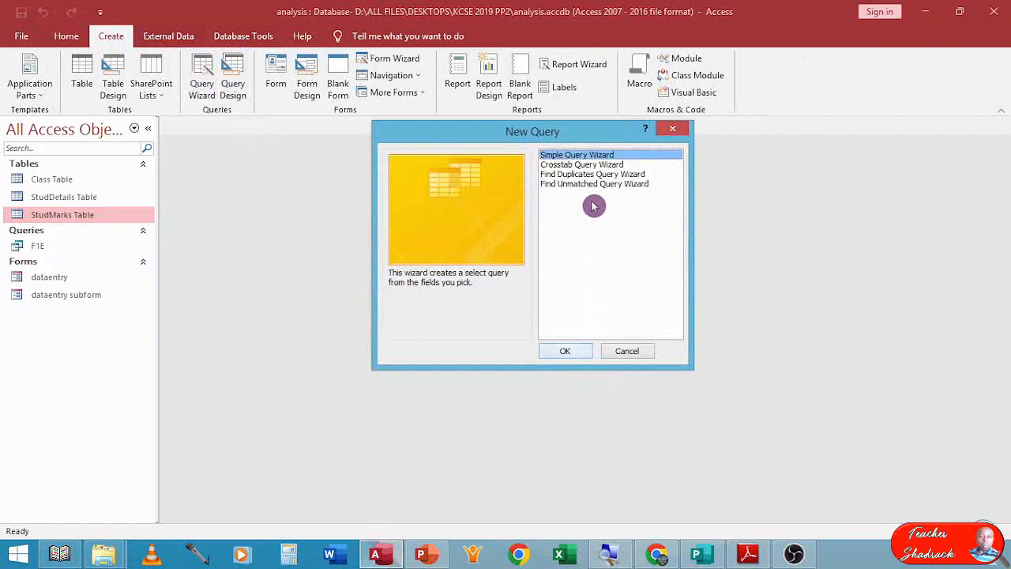
click(573, 353)
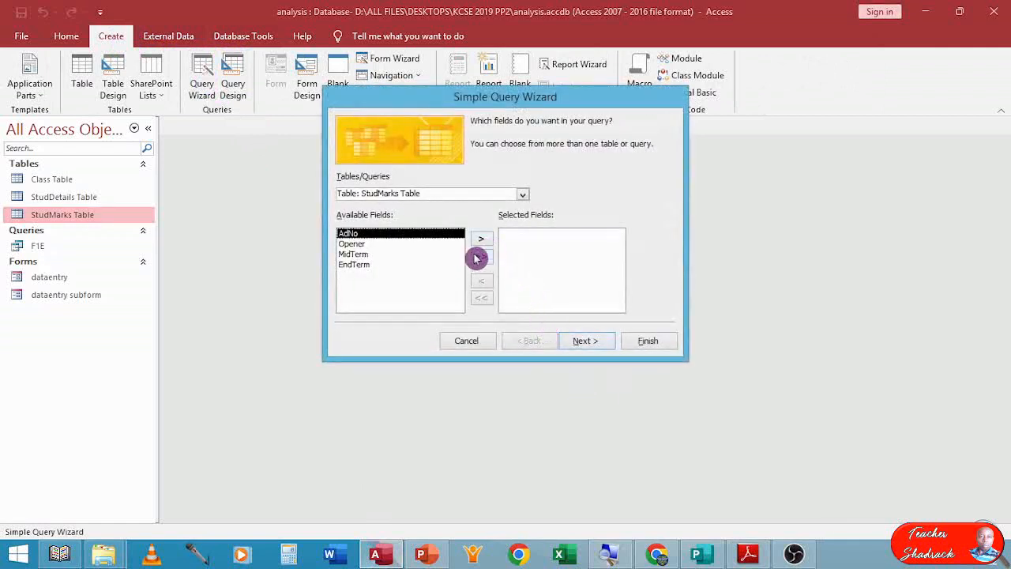
Add the AdNo, StudName and ClassID fields from the StudDetails Table to the query.
click(527, 196)
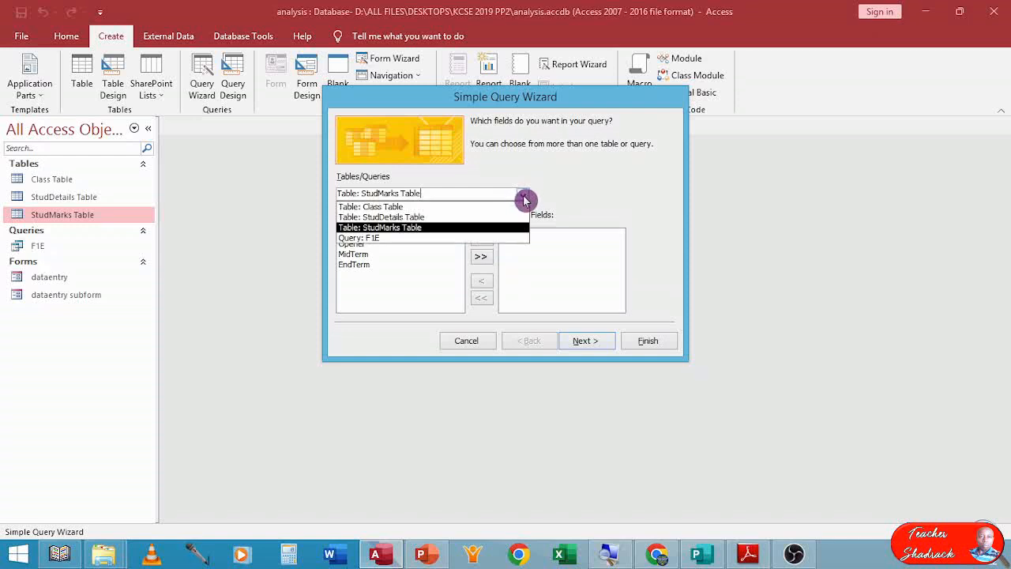
click(463, 217)
click(481, 239)
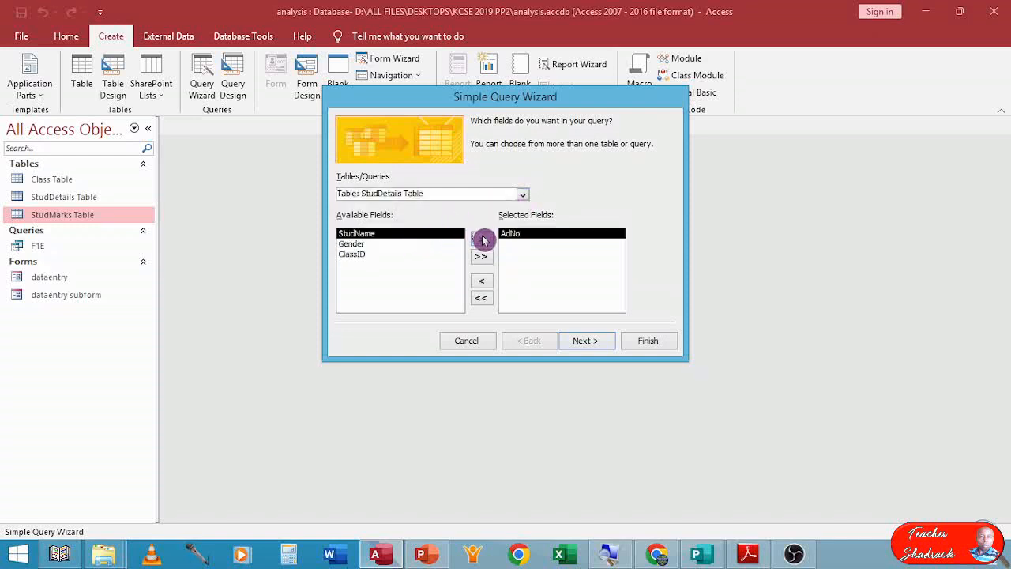
click(484, 240)
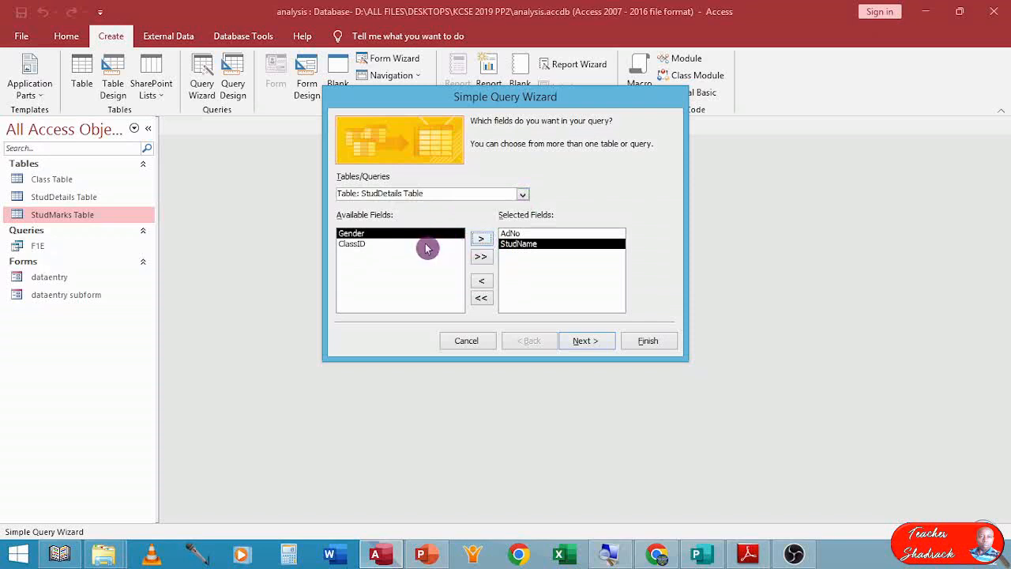
click(389, 245)
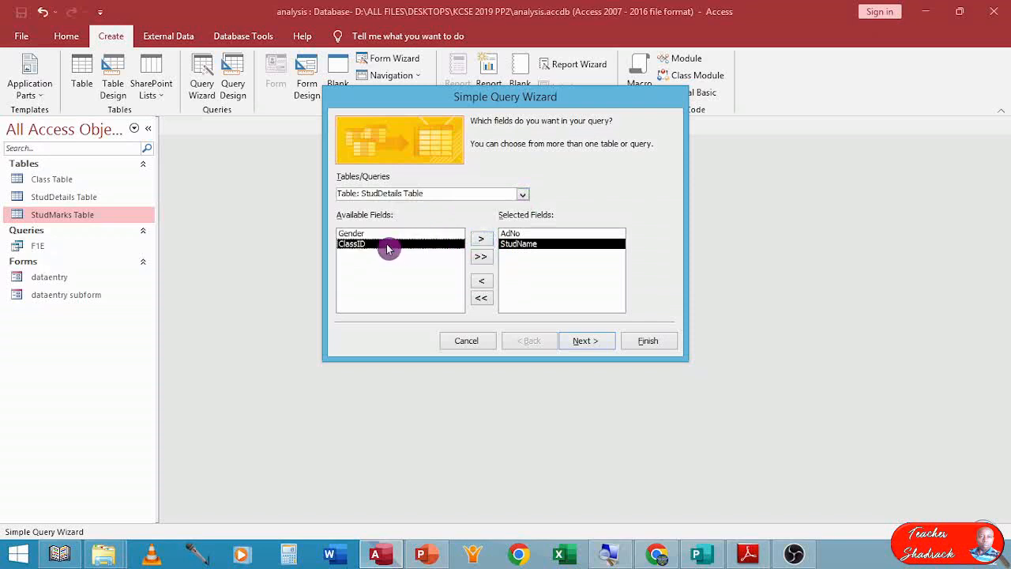
click(481, 238)
Add the Opener, MidTerm and EndTerm fields from the StudMarks Table to the query.
click(522, 194)
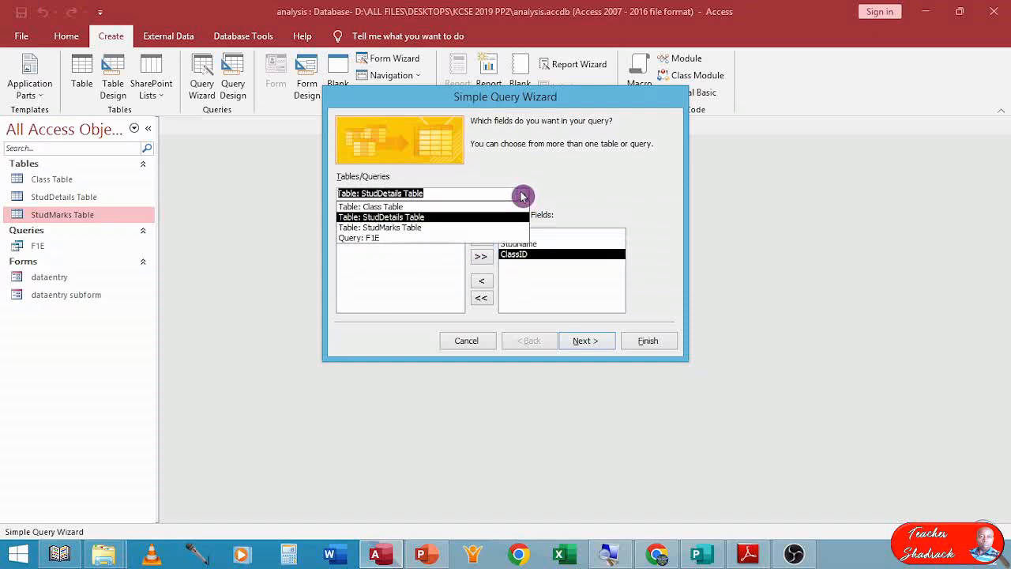
click(433, 231)
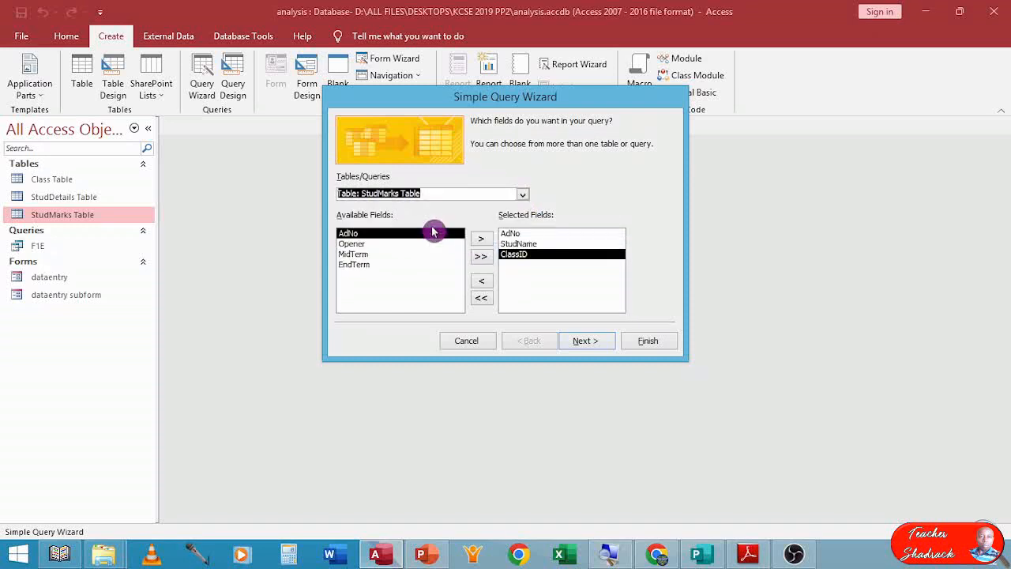
click(373, 246)
double_click(373, 245)
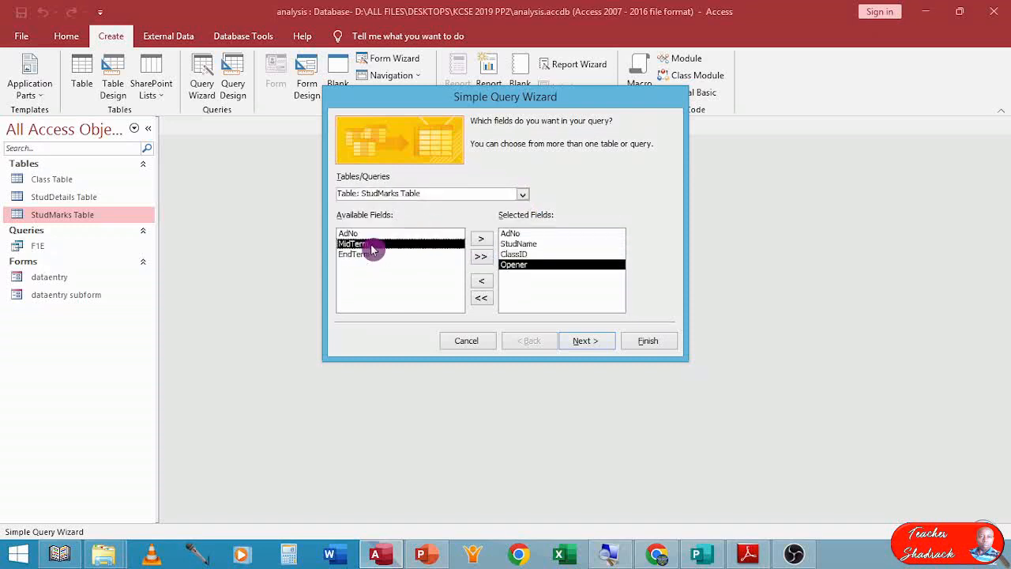
double_click(373, 245)
double_click(373, 245)
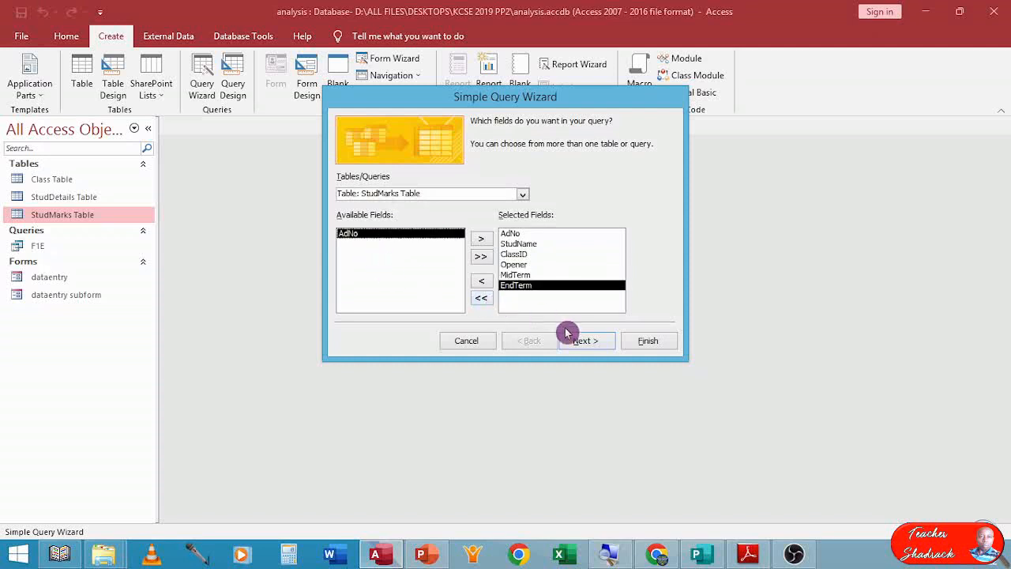
Finish the wizard as a detail query titled overall, opening it to modify the design, and close the property sheet.
click(590, 341)
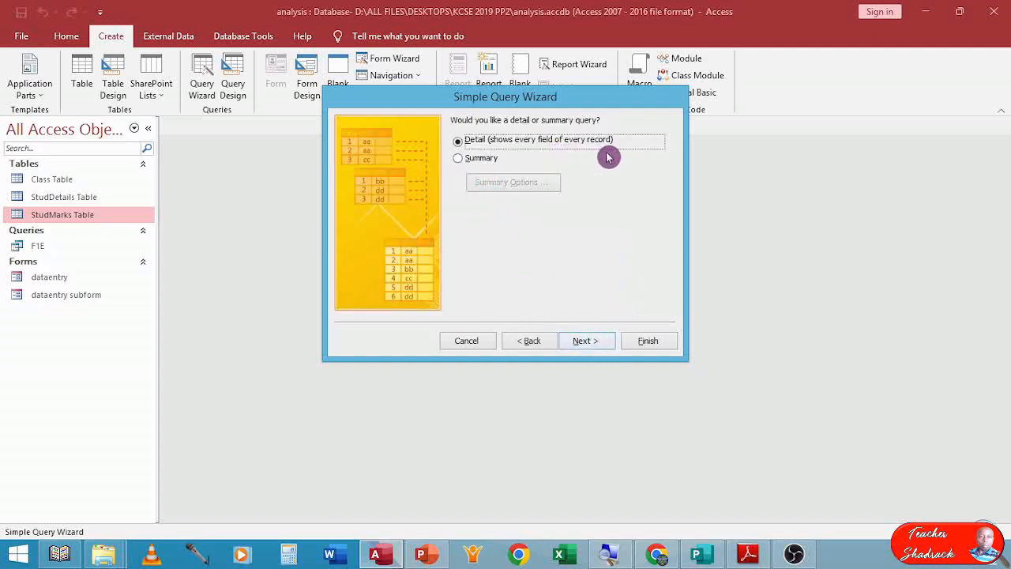
click(579, 341)
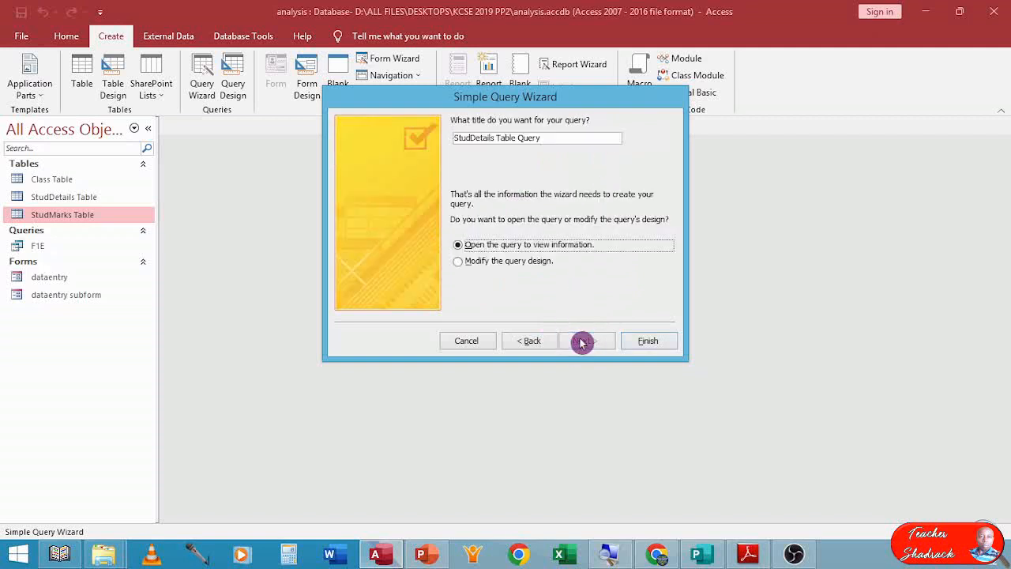
drag(562, 139, 334, 140)
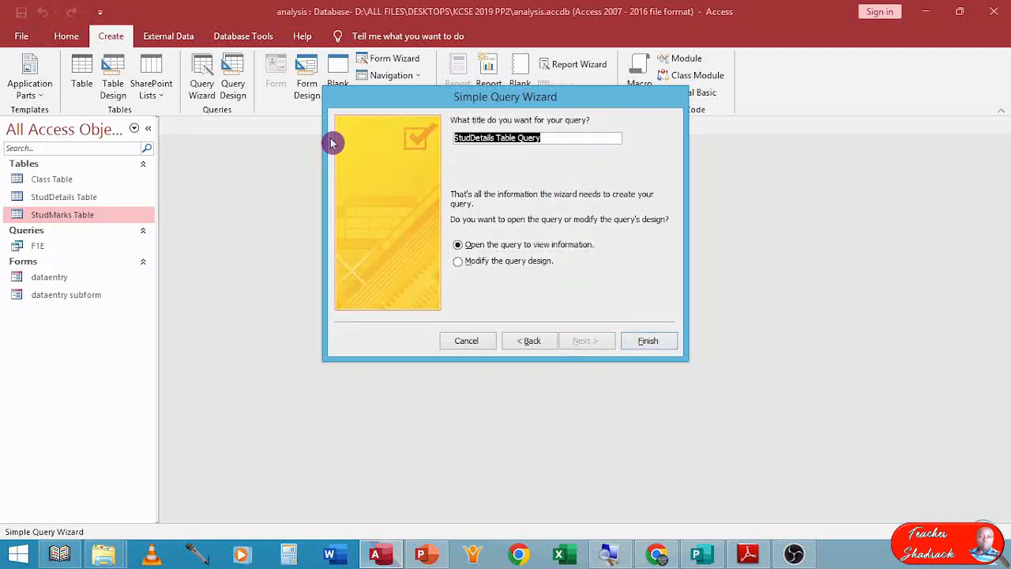
text(O)
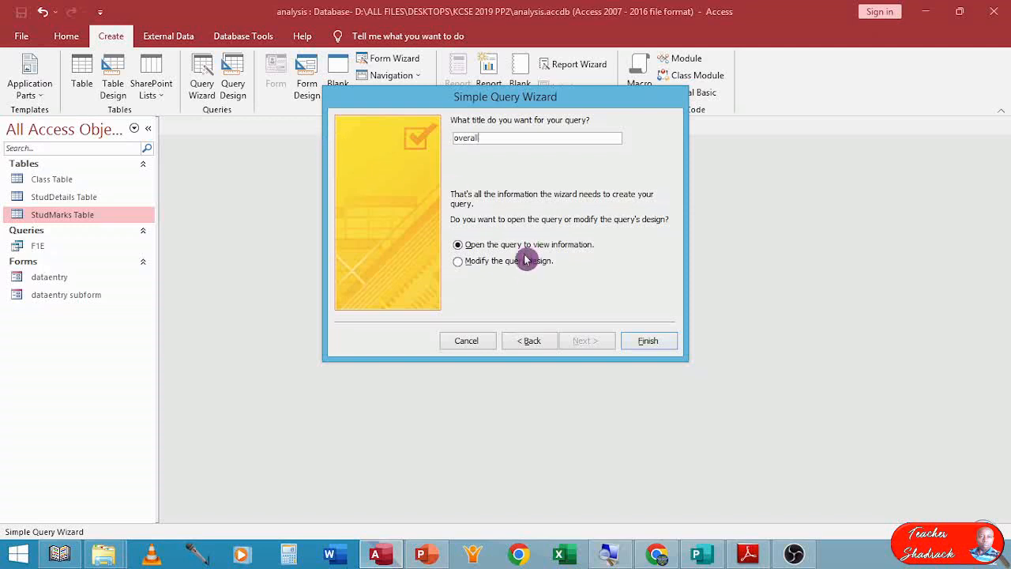
click(461, 262)
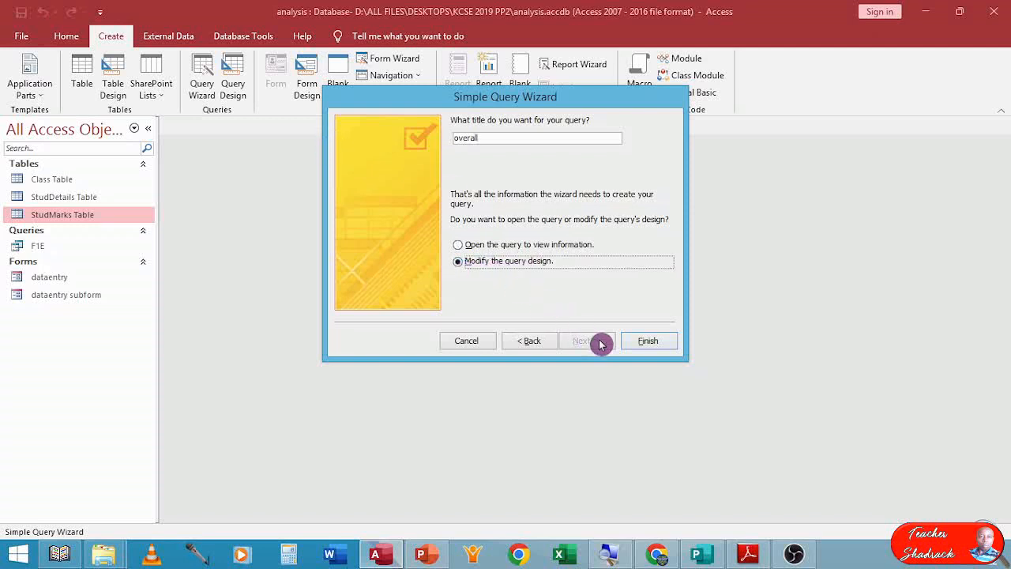
click(647, 341)
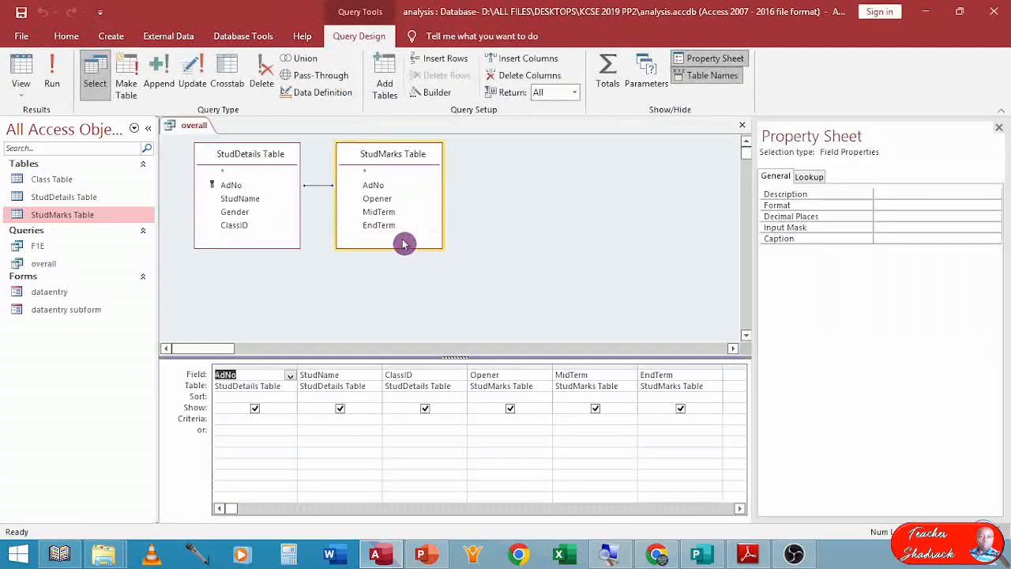
click(999, 126)
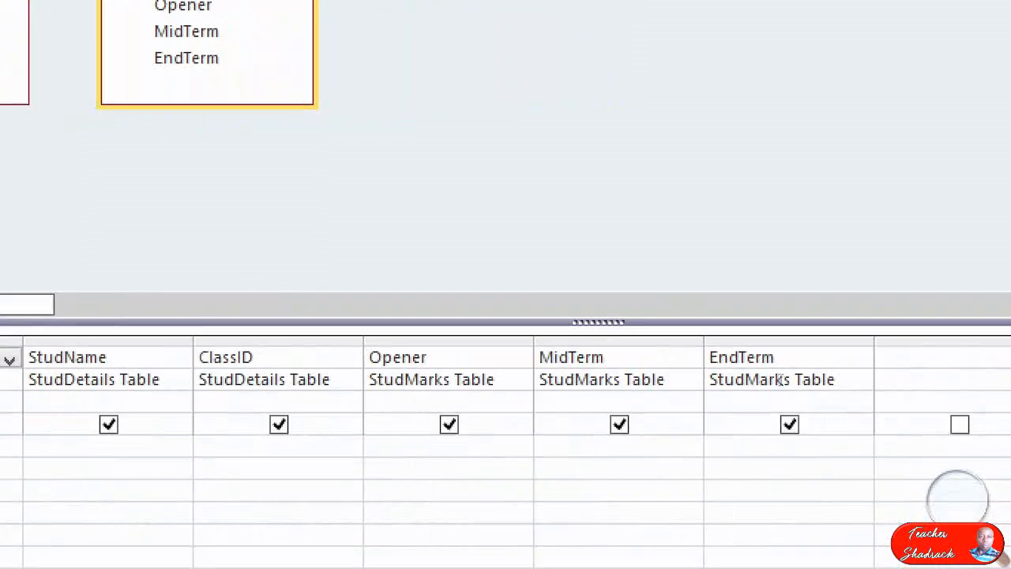
Build a calculated field in the next empty column with the expression ([Opener]+[MidTerm]+[EndTerm])/3.
click(869, 360)
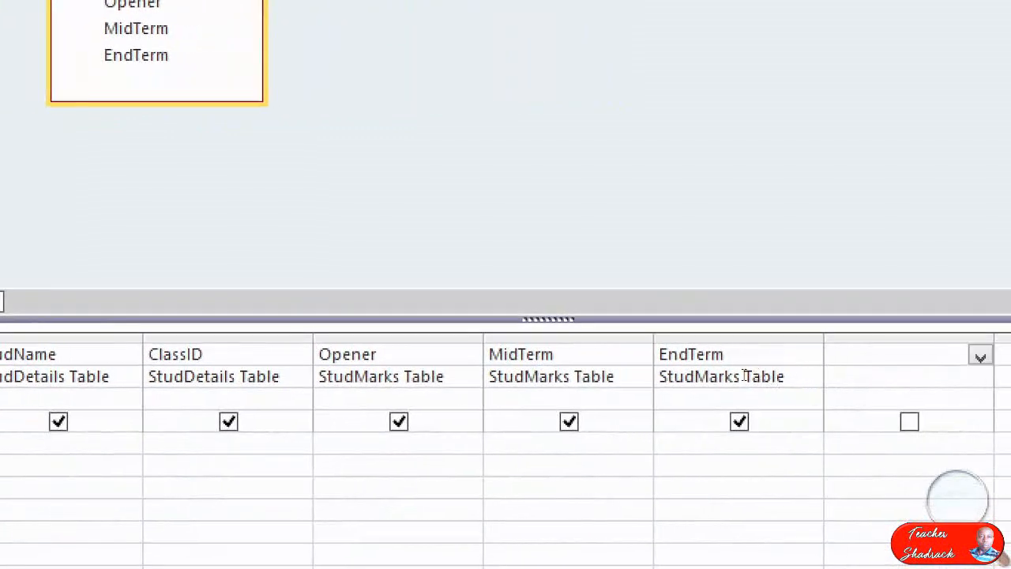
right_click(869, 359)
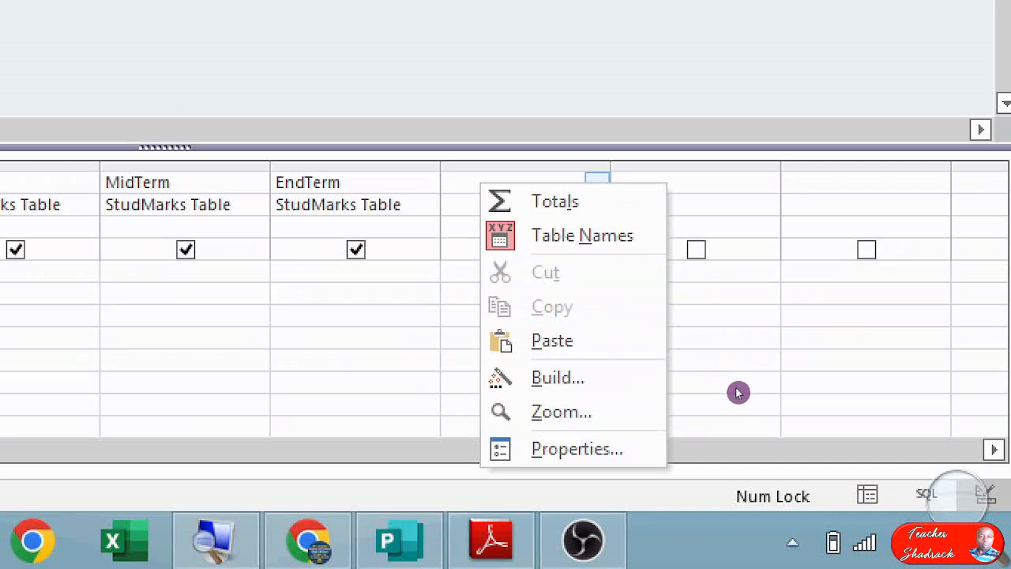
key(b)
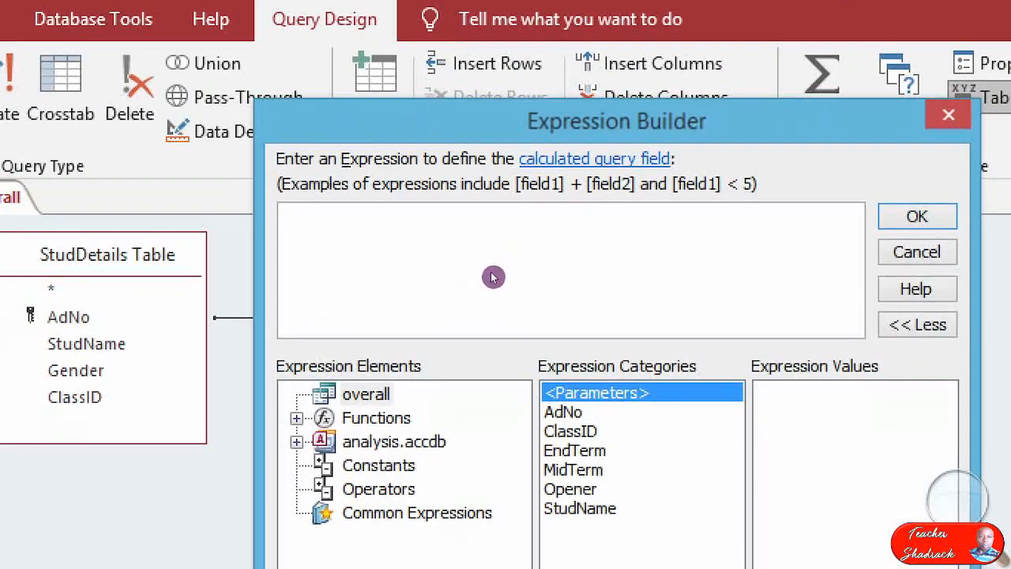
double_click(586, 490)
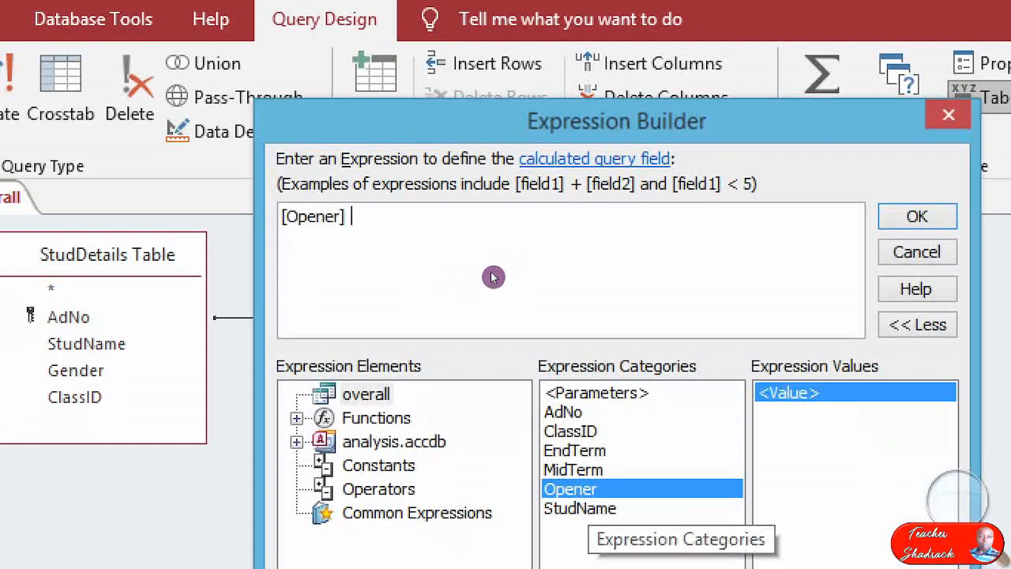
text(+)
double_click(585, 470)
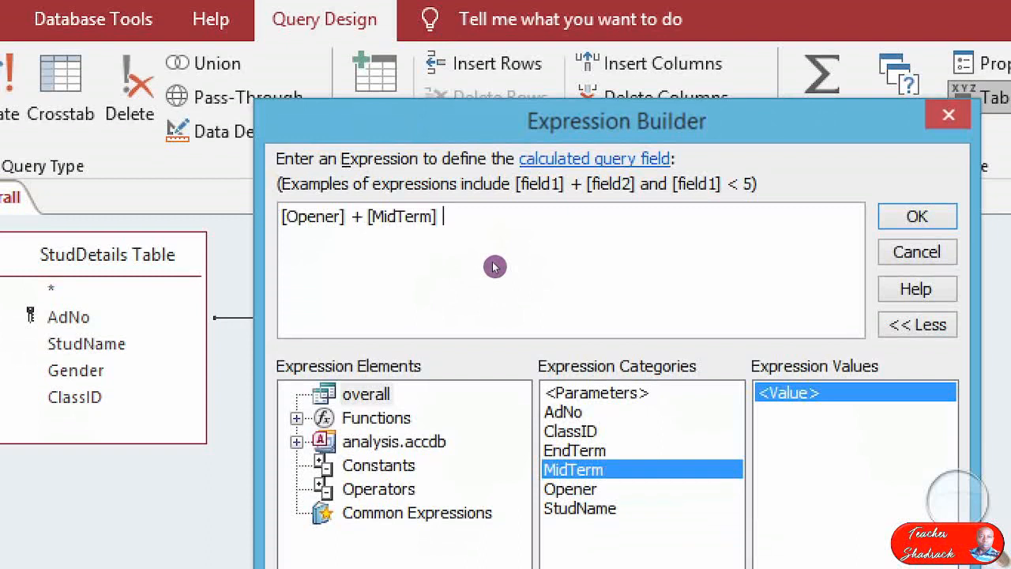
text(+)
click(574, 450)
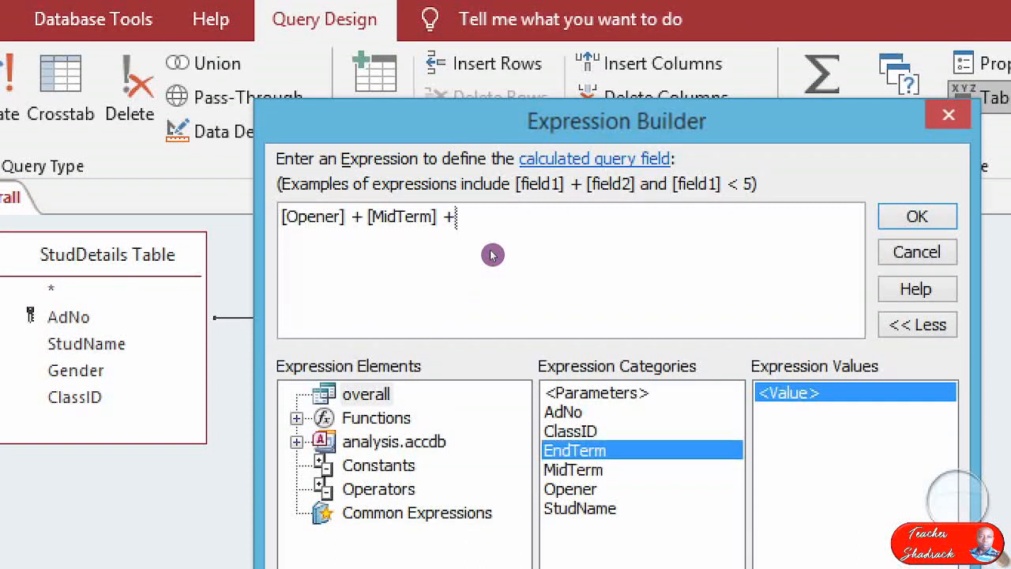
double_click(574, 450)
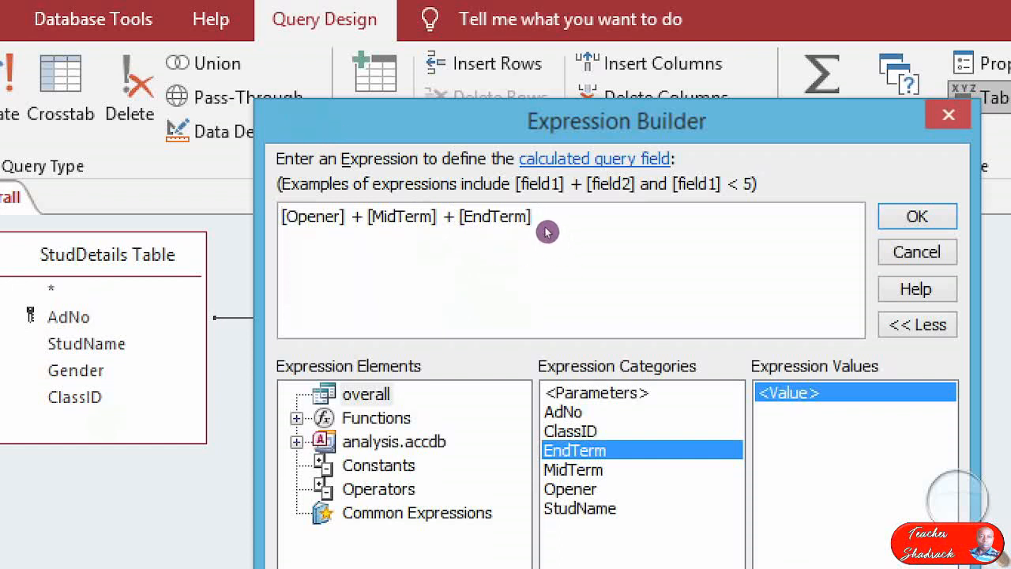
key(Home)
text(()
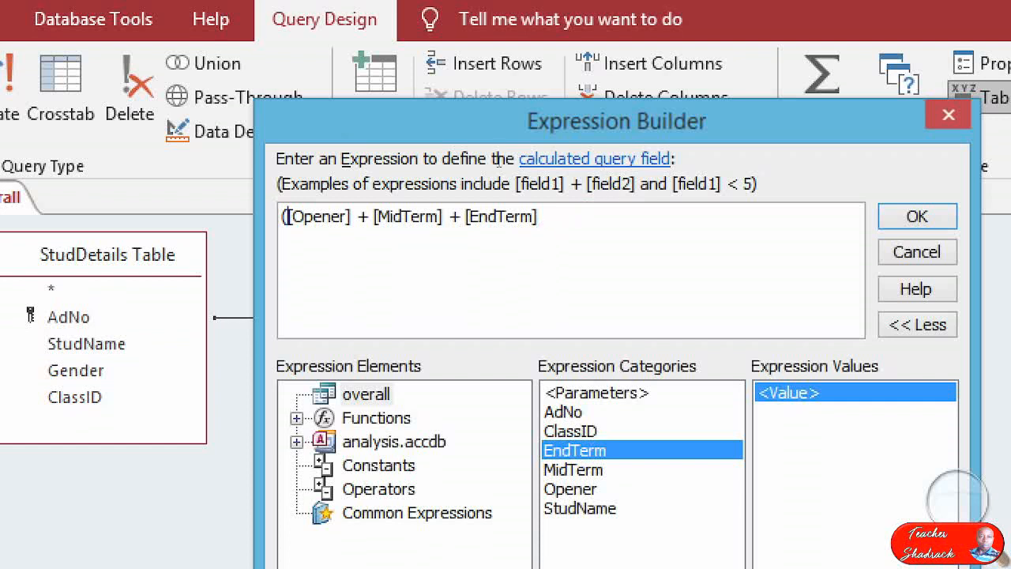
key(End)
text())
text(/3)
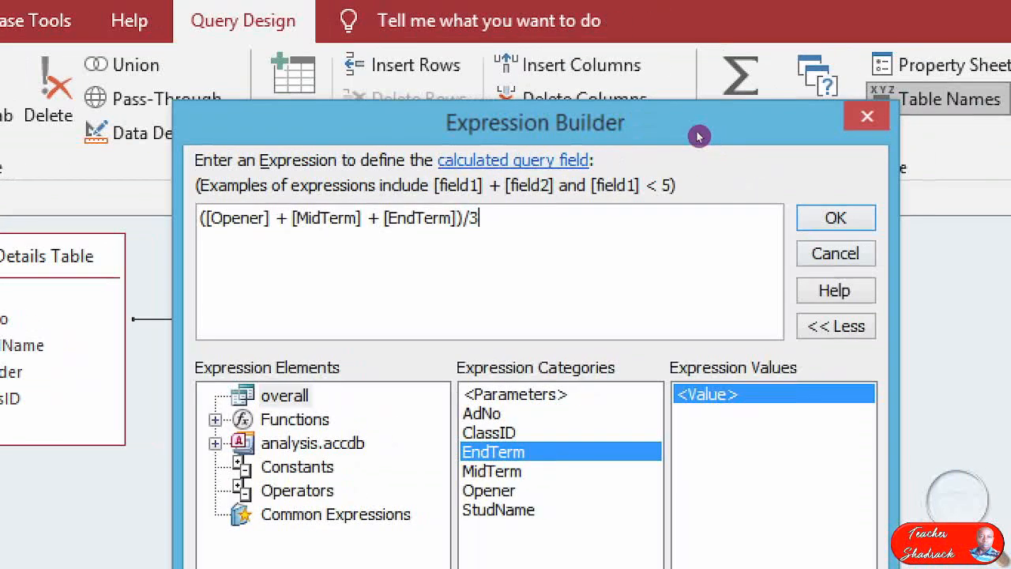
key(Return)
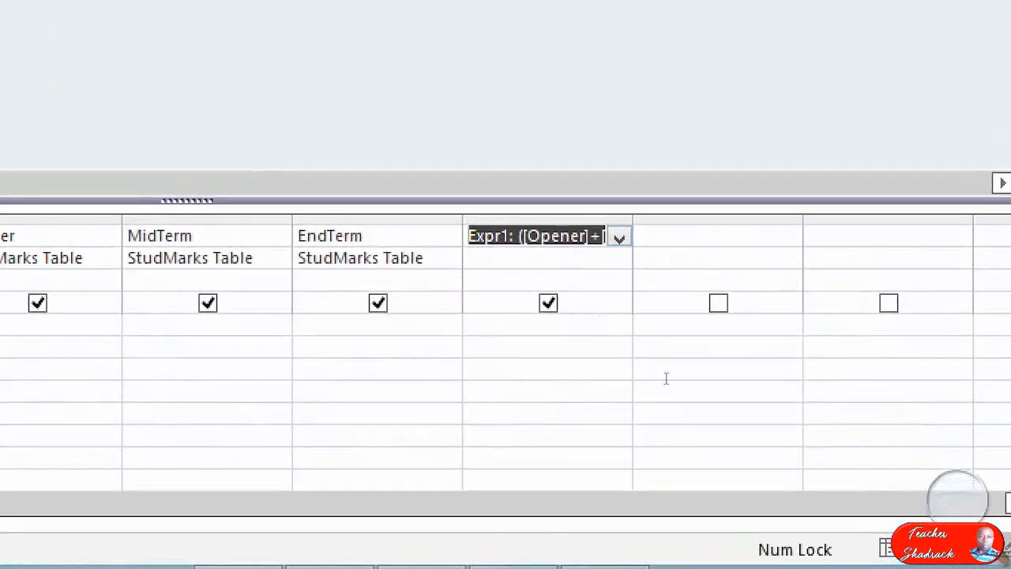
Rename the calculated field from Expr1 to meanscore and run the overall query.
key(Home)
key(shift+Right)
key(shift+Right)
key(shift+Right)
key(shift+Right)
key(shift+Right)
key(shift+Right)
key(shift+Left)
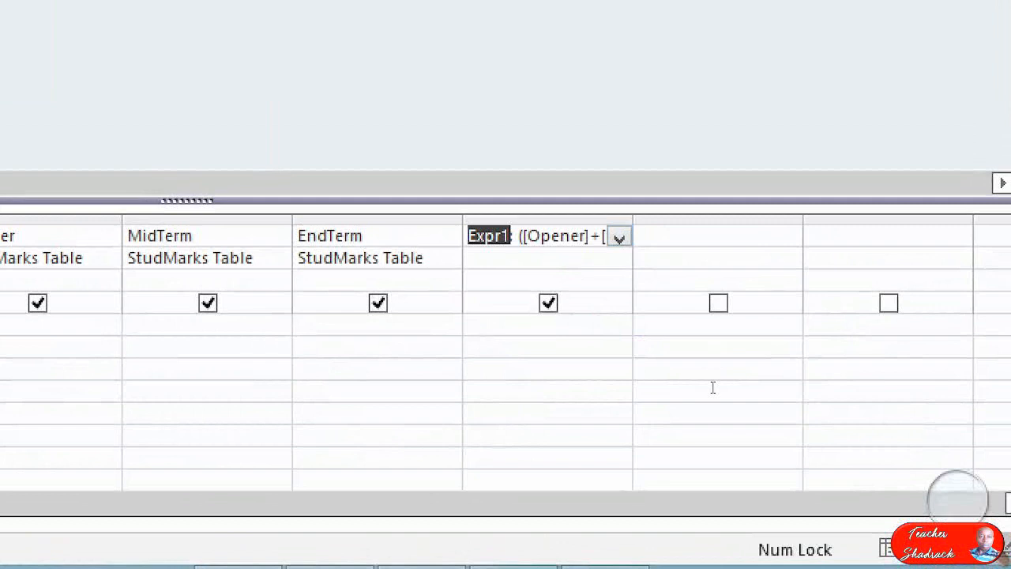
key(Left)
key(Right)
key(Left)
key(shift+Right)
key(shift+Right)
key(shift+Right)
key(shift+Right)
key(shift+Right)
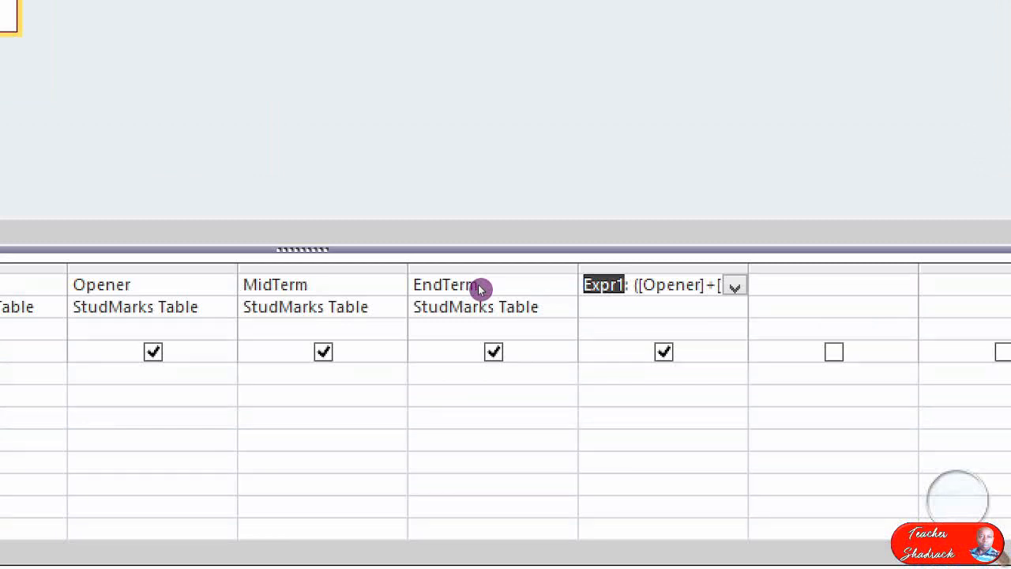
text(meansco)
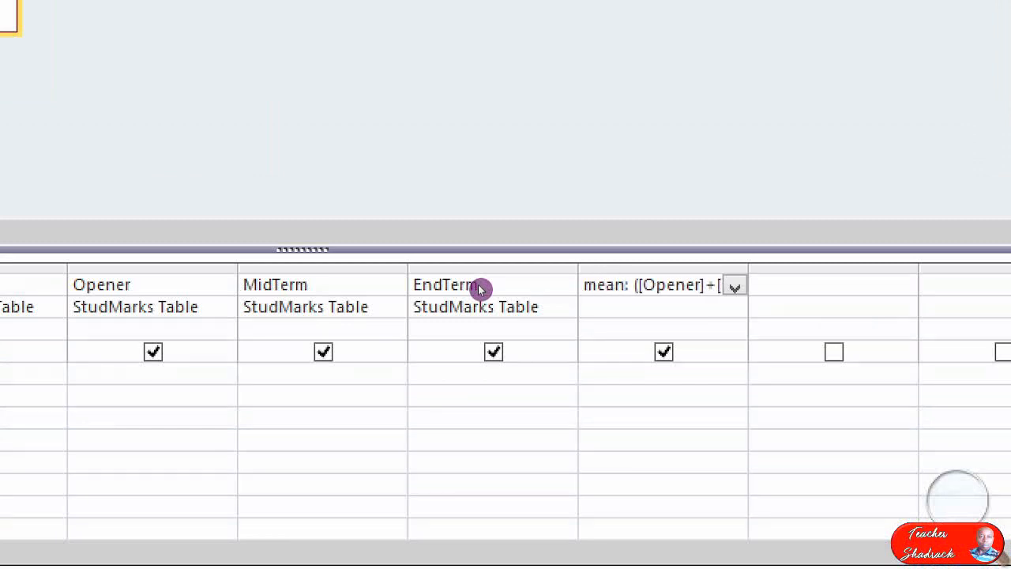
text(re)
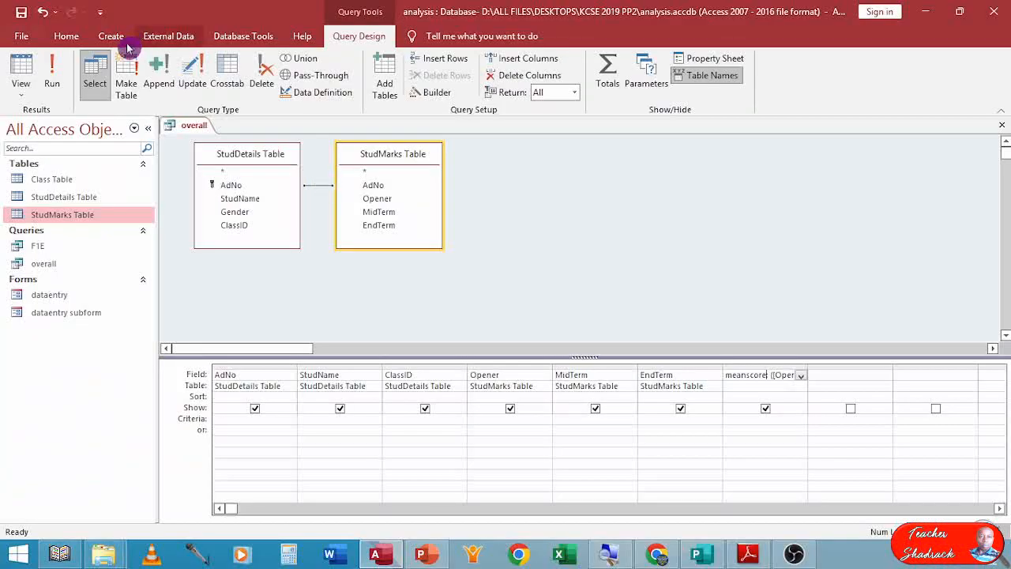
click(51, 73)
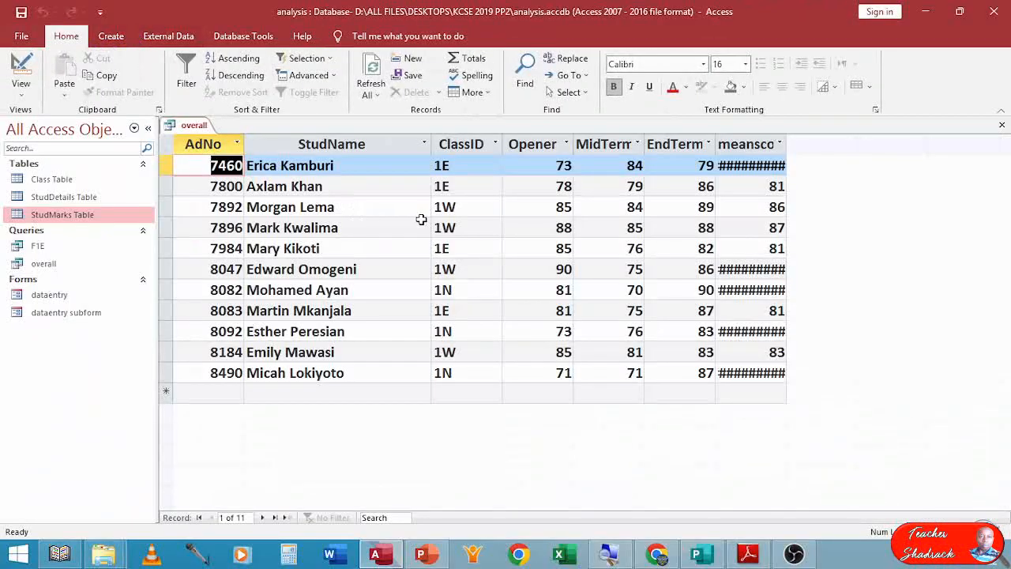
Resize the meanscore column in the overall query datasheet to fit its values.
double_click(786, 144)
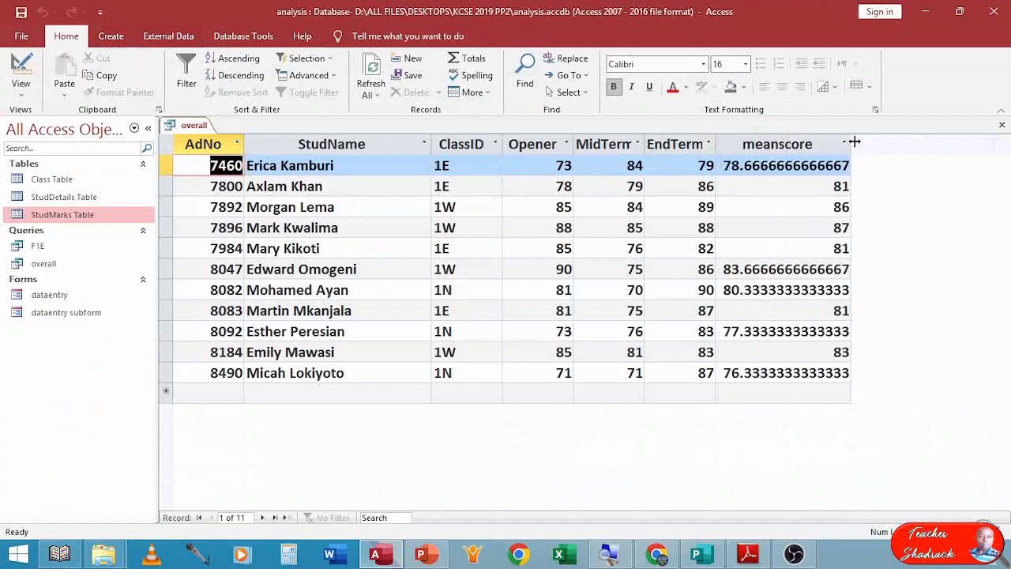
drag(851, 143, 801, 143)
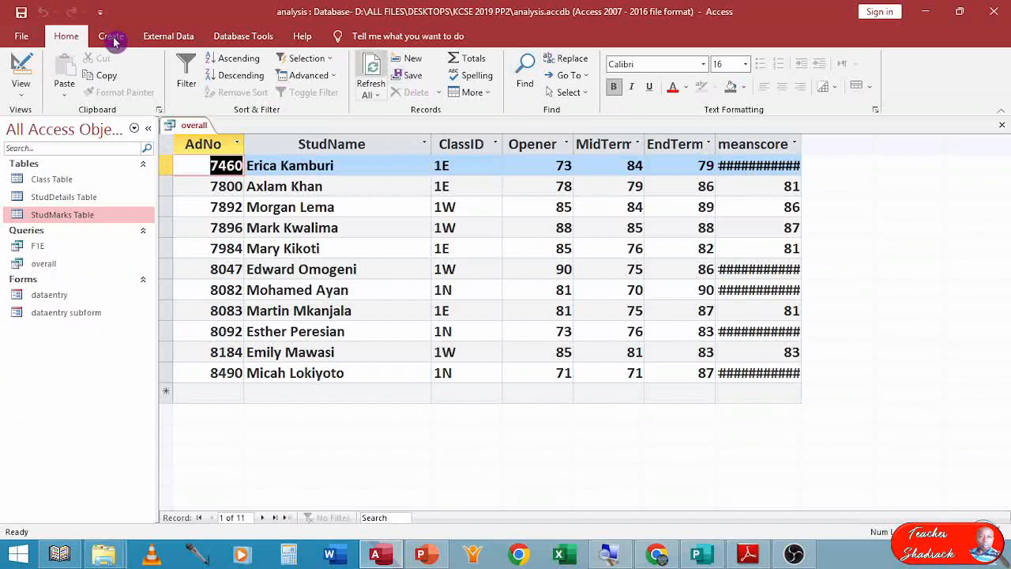
Format the meanscore field as Standard with 2 decimal places, run the overall query, and close it.
click(21, 70)
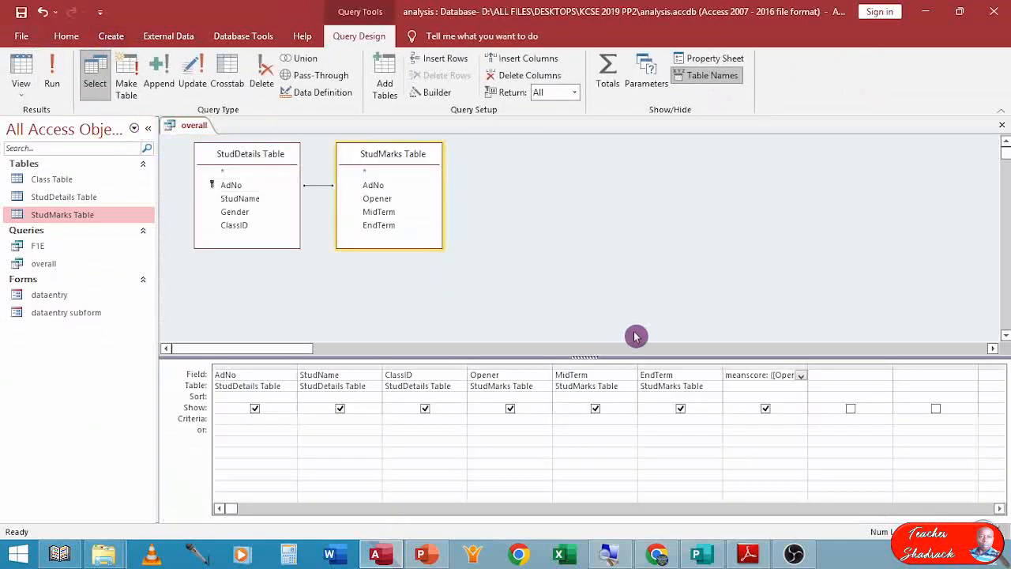
right_click(742, 378)
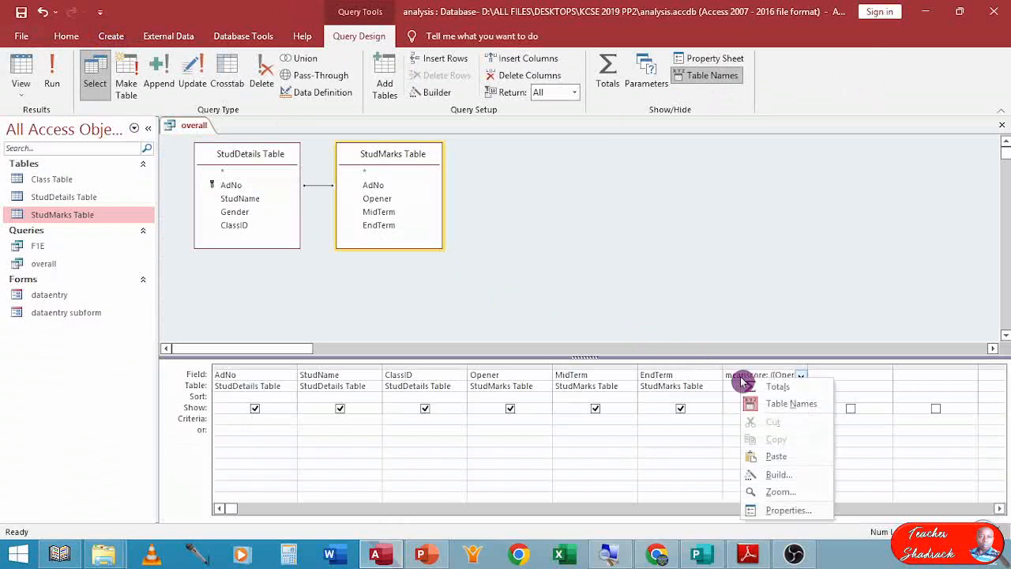
click(784, 510)
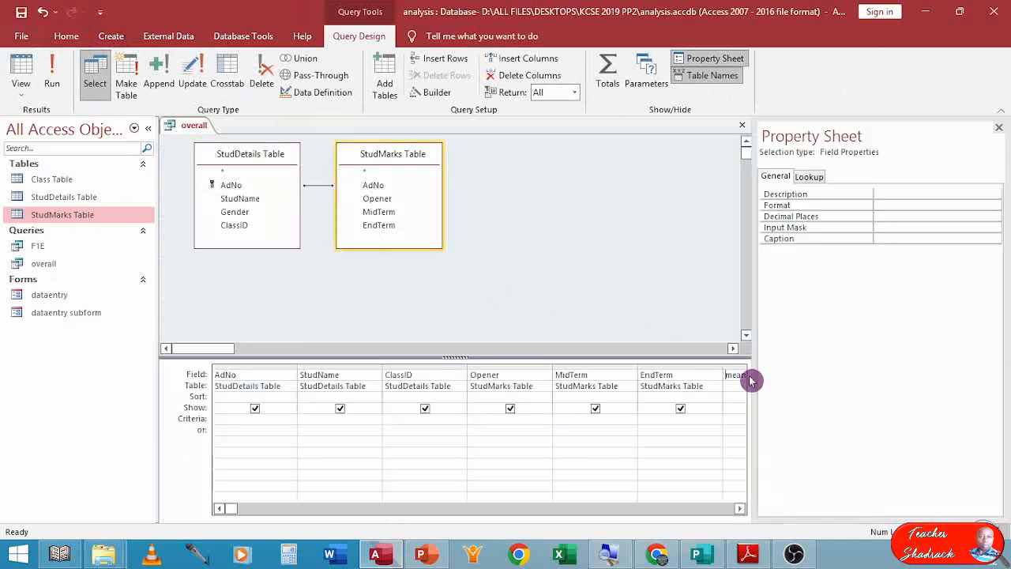
drag(756, 304, 668, 300)
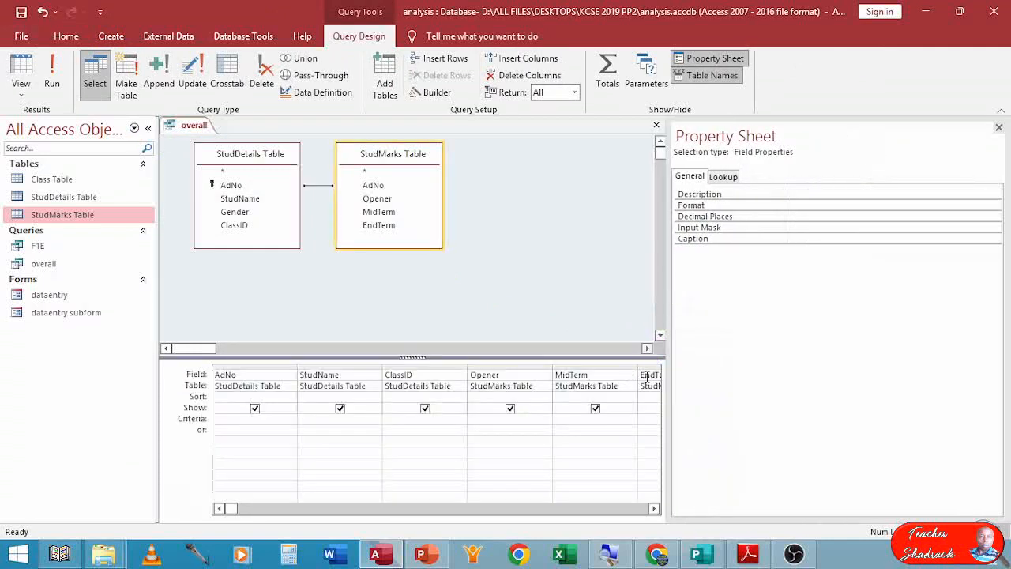
click(796, 205)
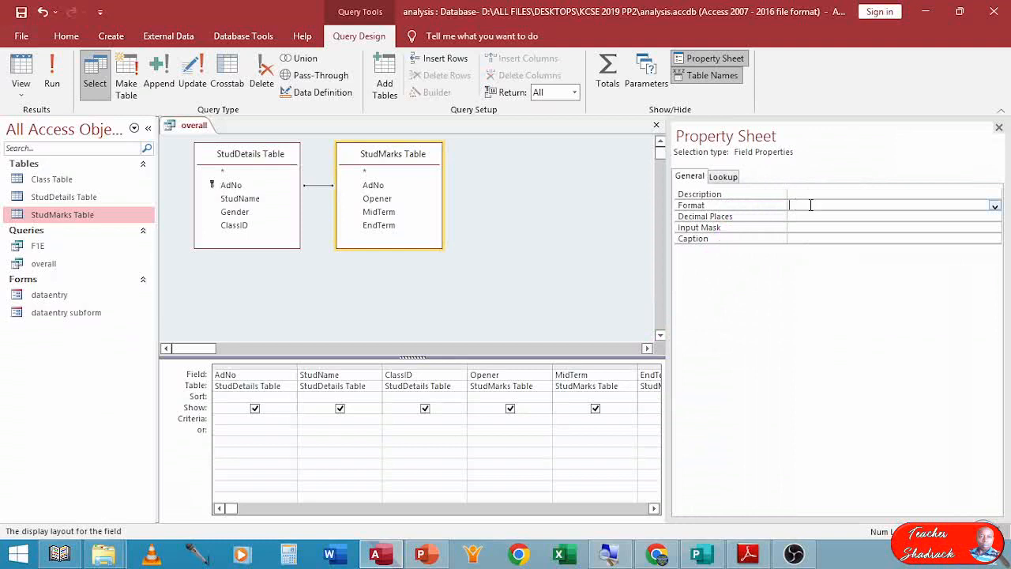
click(998, 208)
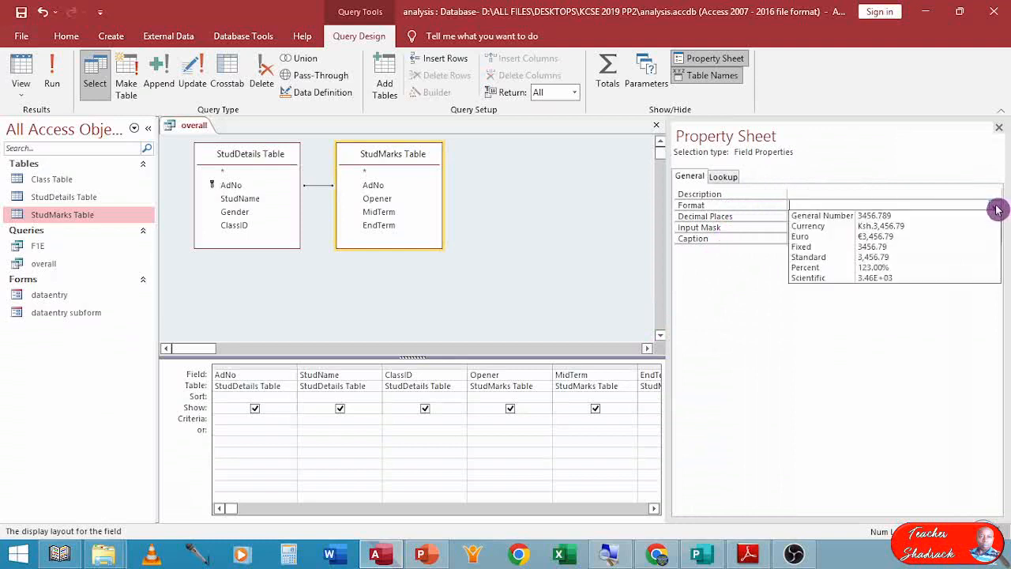
click(922, 259)
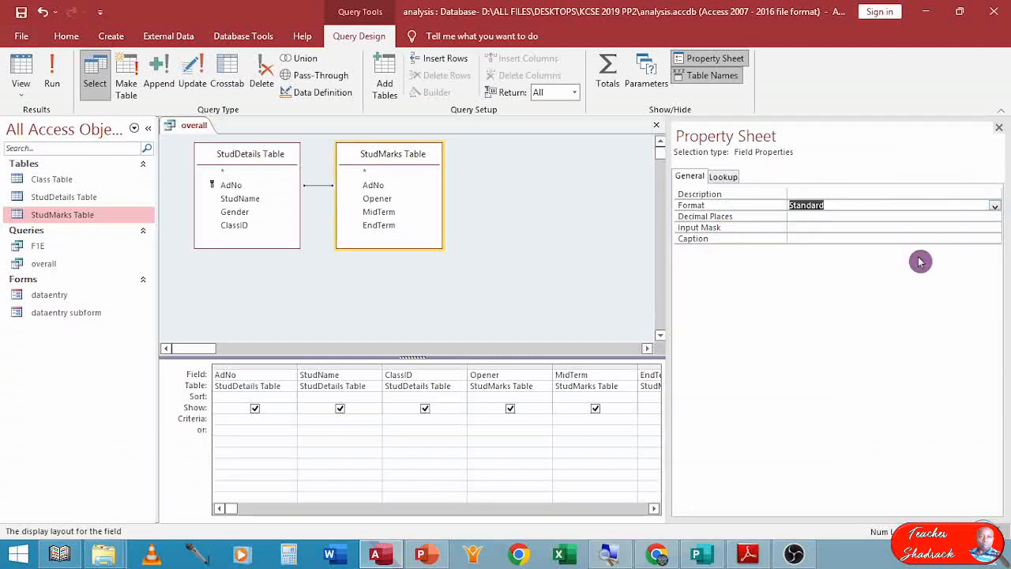
click(820, 218)
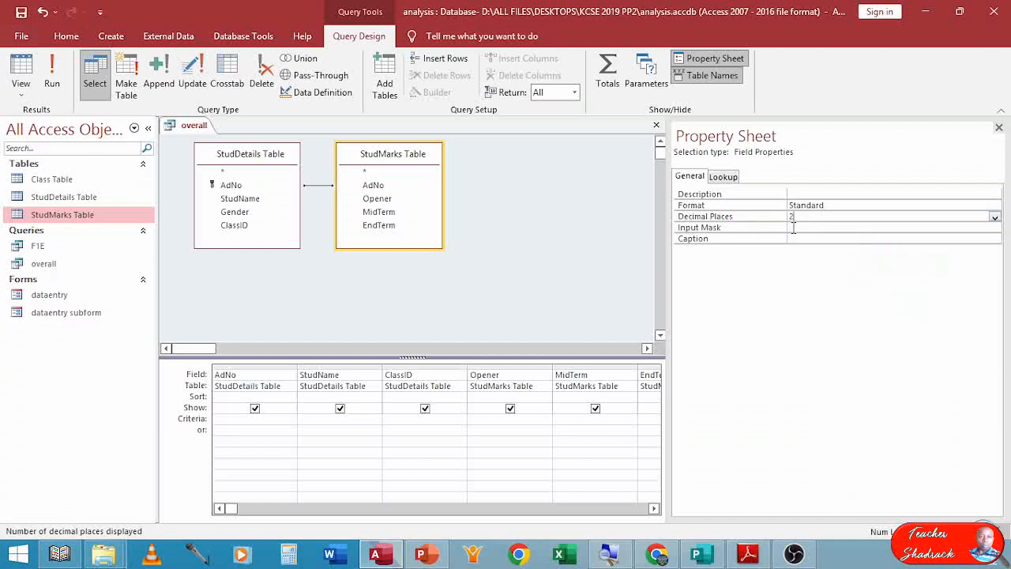
click(796, 227)
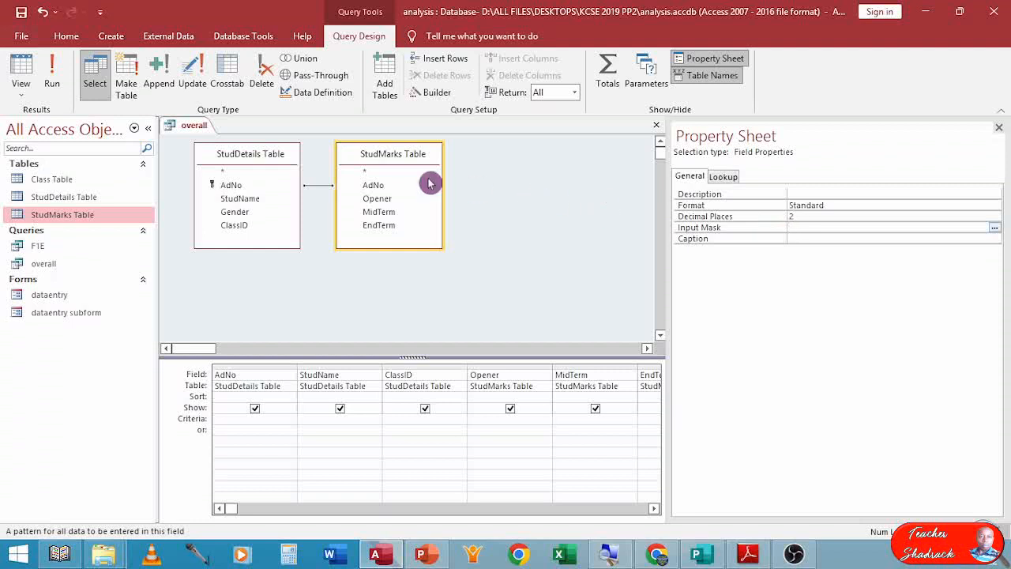
click(22, 74)
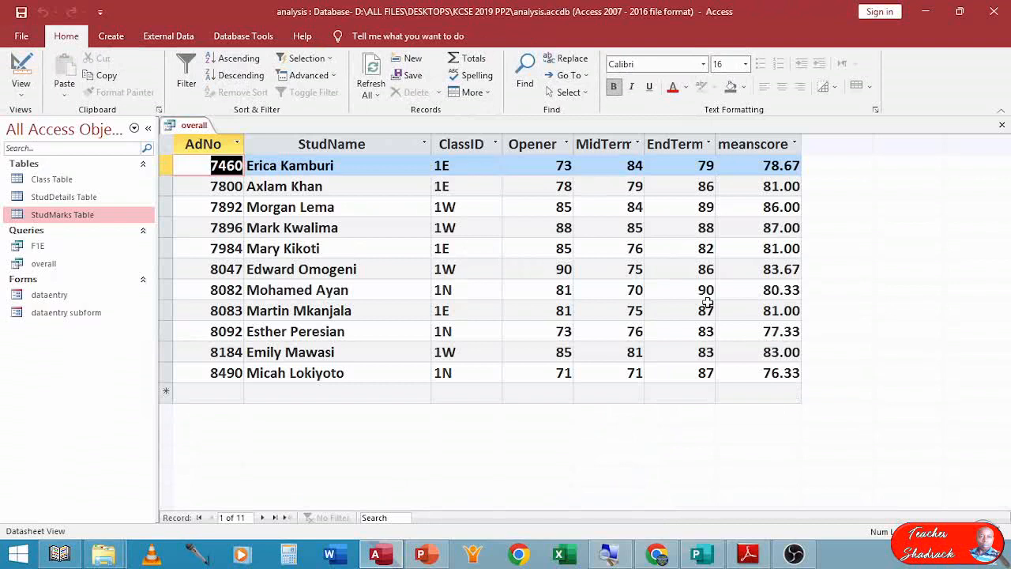
click(1002, 126)
click(449, 319)
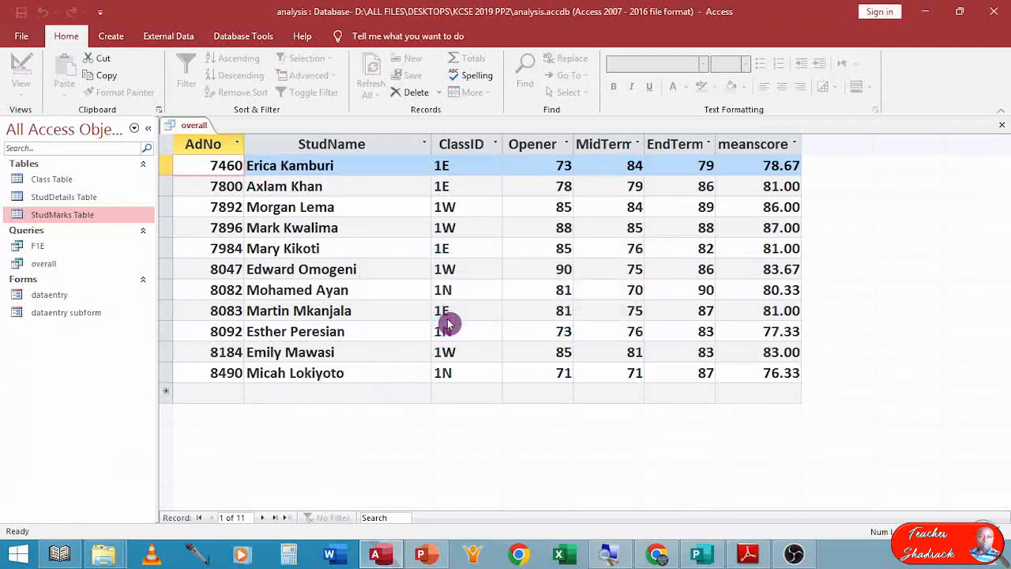
Review part (d) of the exam paper describing the student report layout in Figure 2.
click(749, 555)
scroll(386, 406, down, 4)
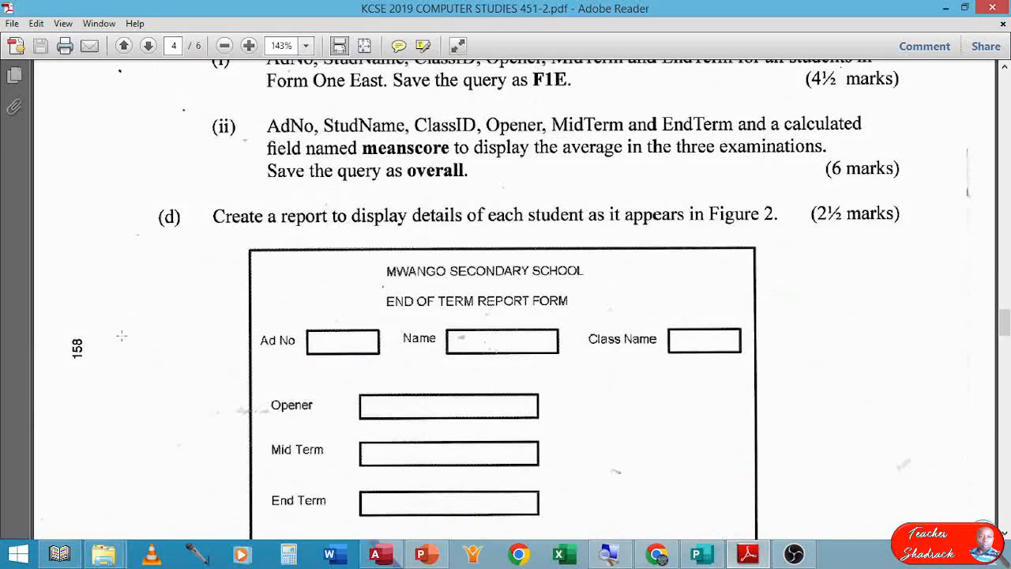
scroll(381, 234, down, 1)
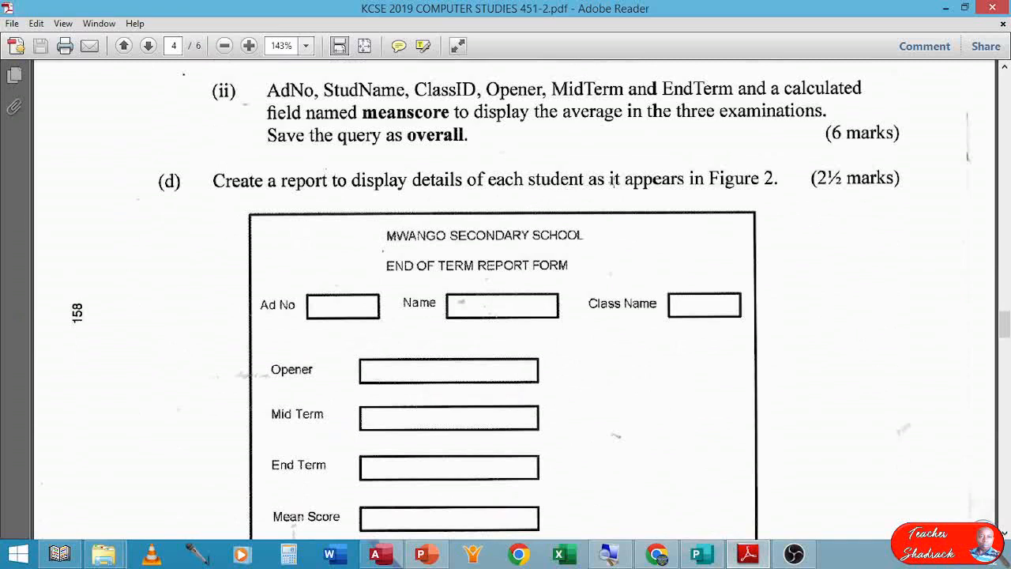
scroll(696, 205, down, 2)
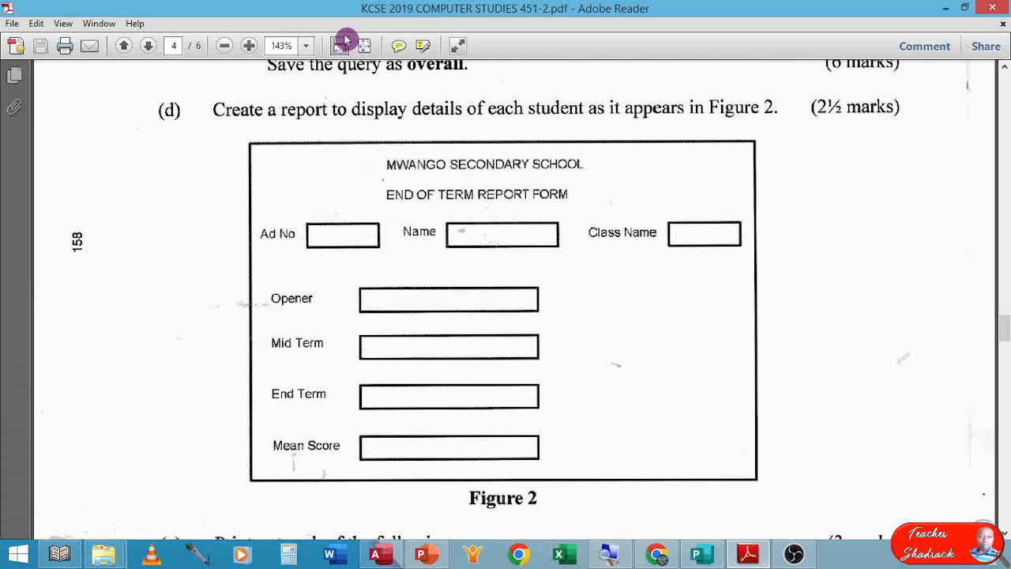
scroll(351, 110, up, 2)
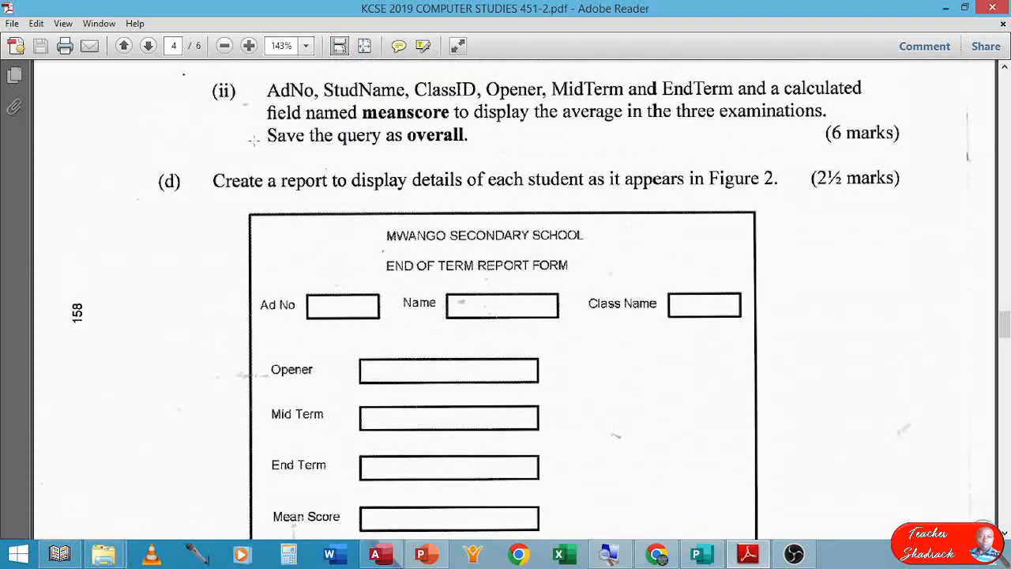
scroll(345, 261, down, 2)
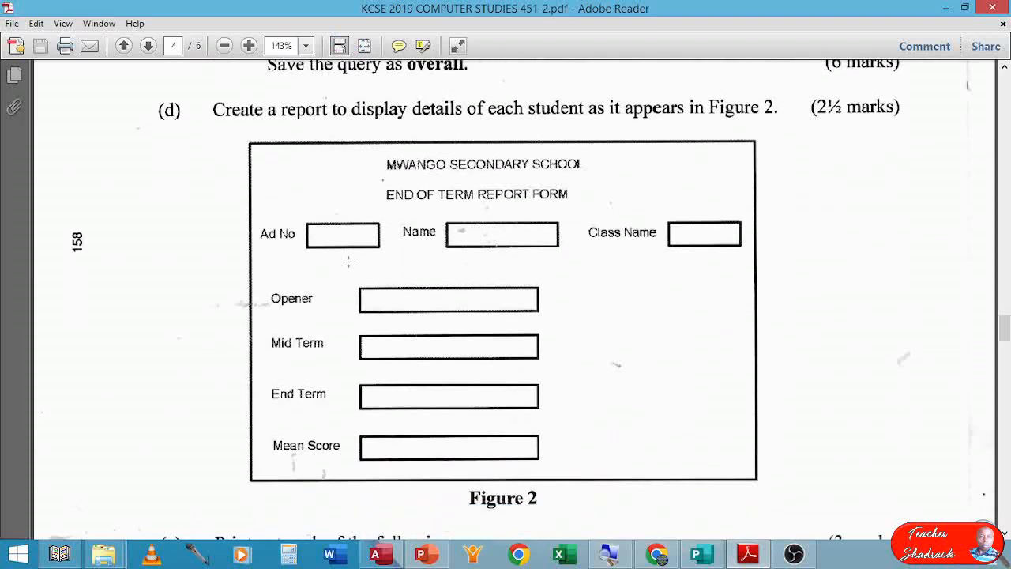
click(377, 553)
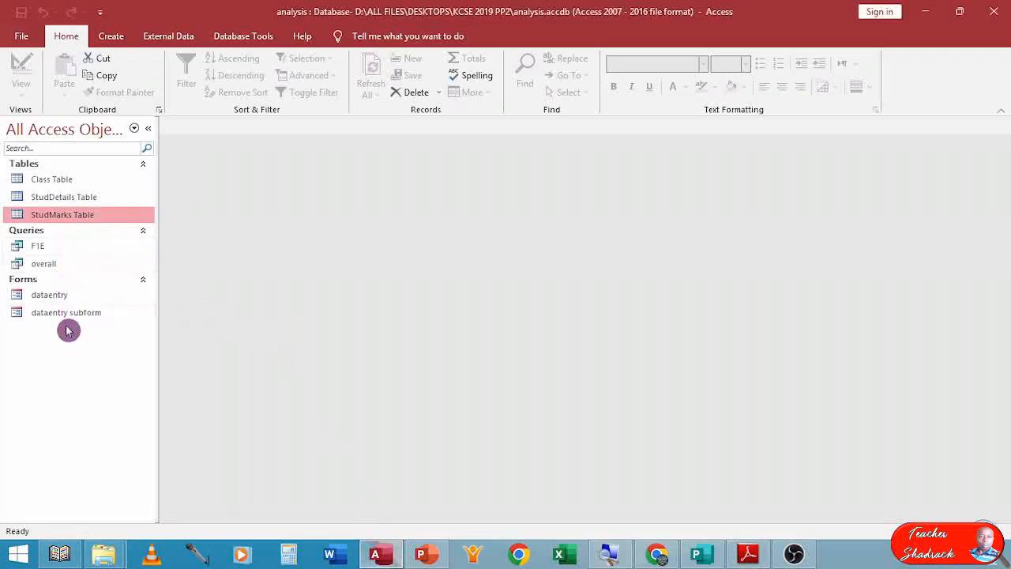
Start the Report Wizard on the overall query and add all of its fields.
click(50, 263)
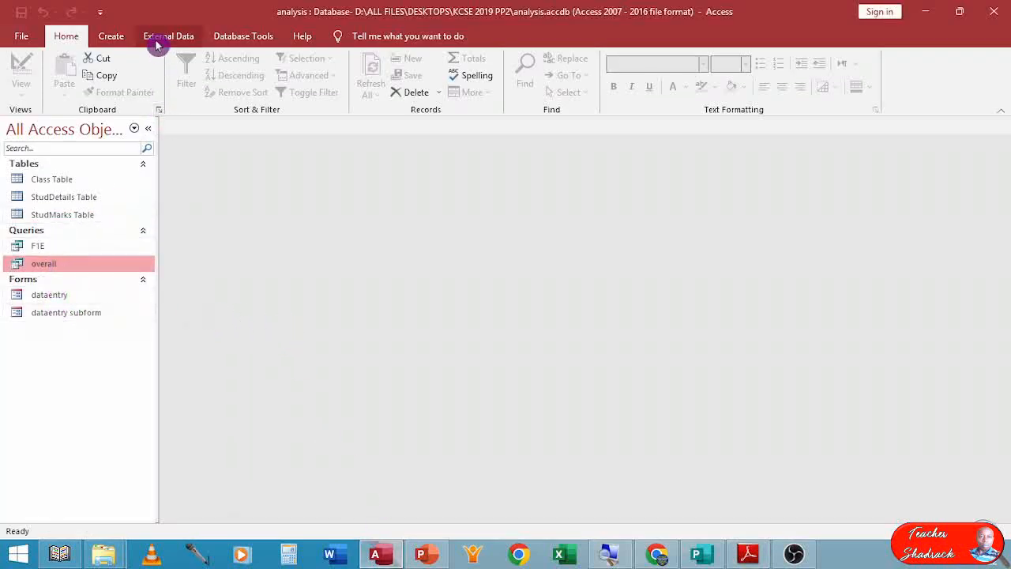
click(111, 36)
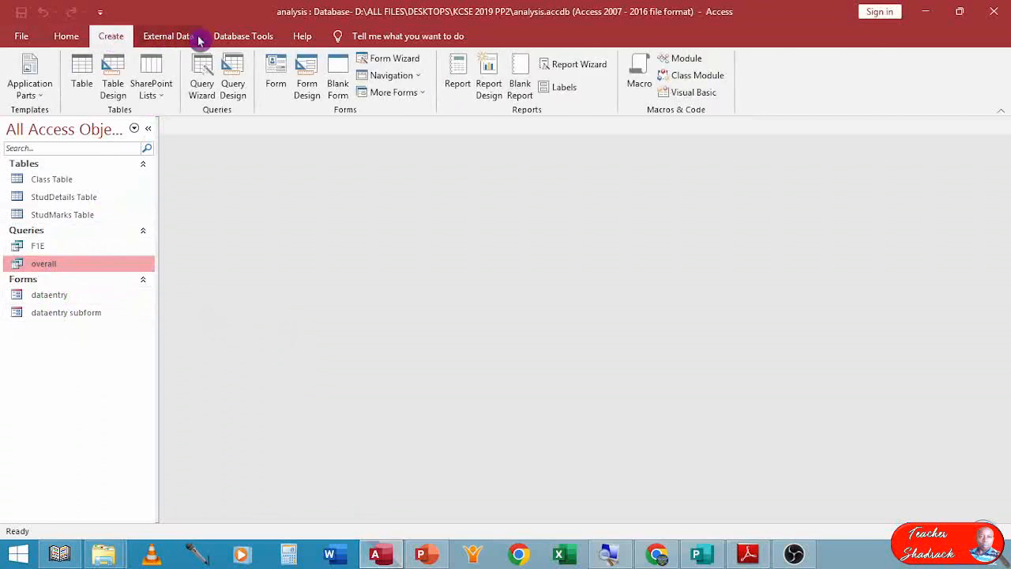
click(559, 66)
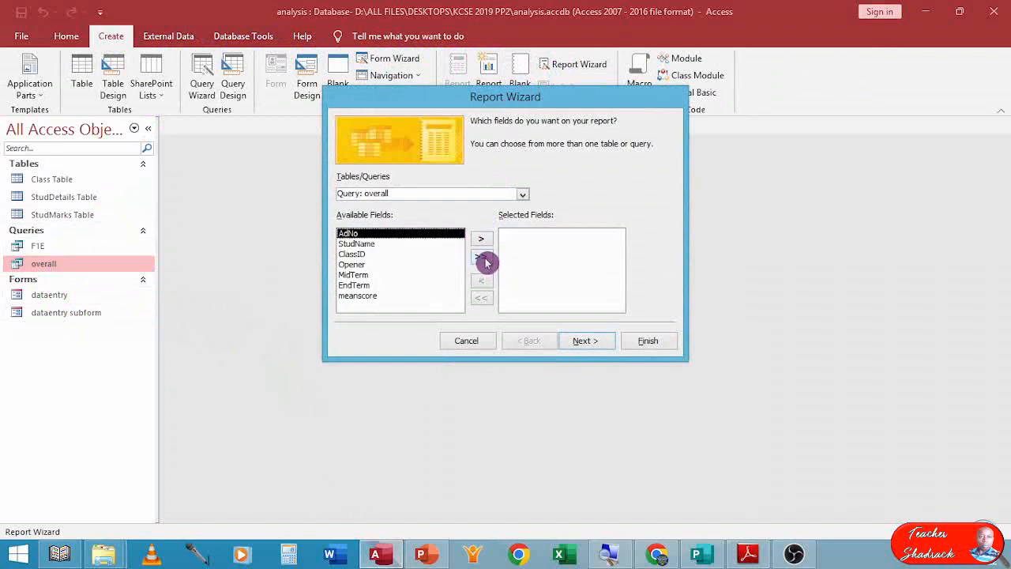
click(485, 260)
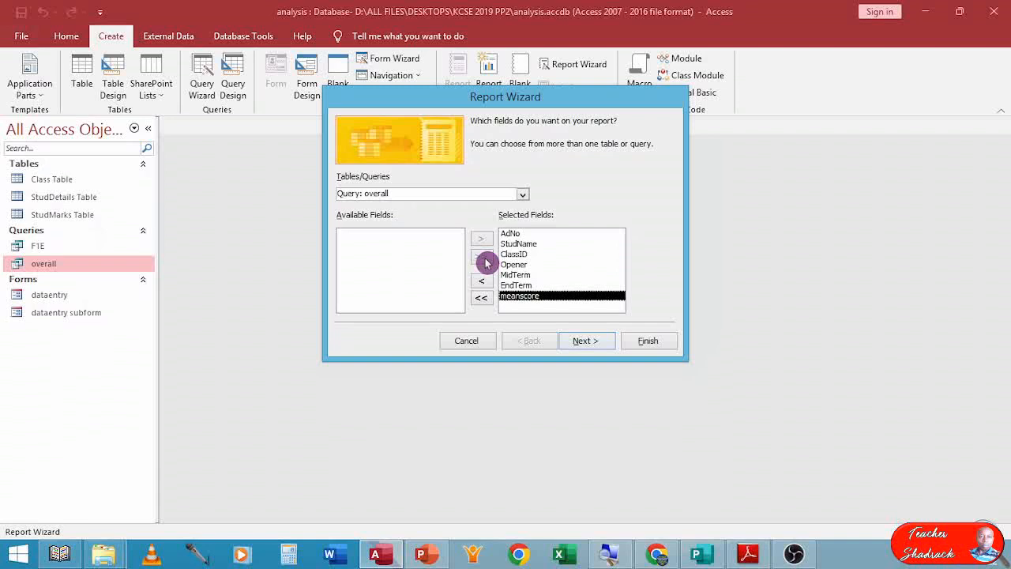
click(592, 342)
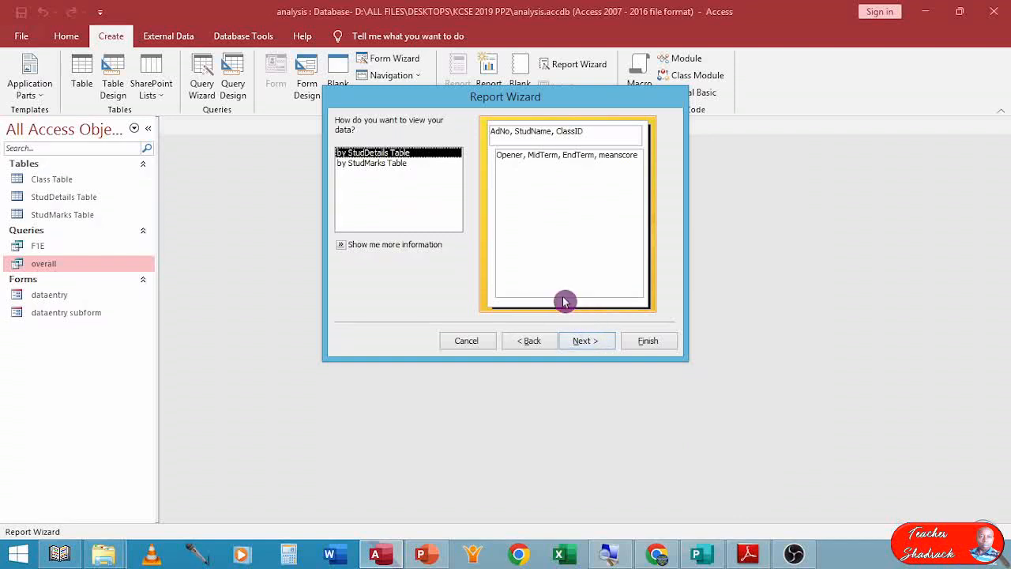
View the data by StudMarks Table and continue without grouping levels or sort order.
click(383, 163)
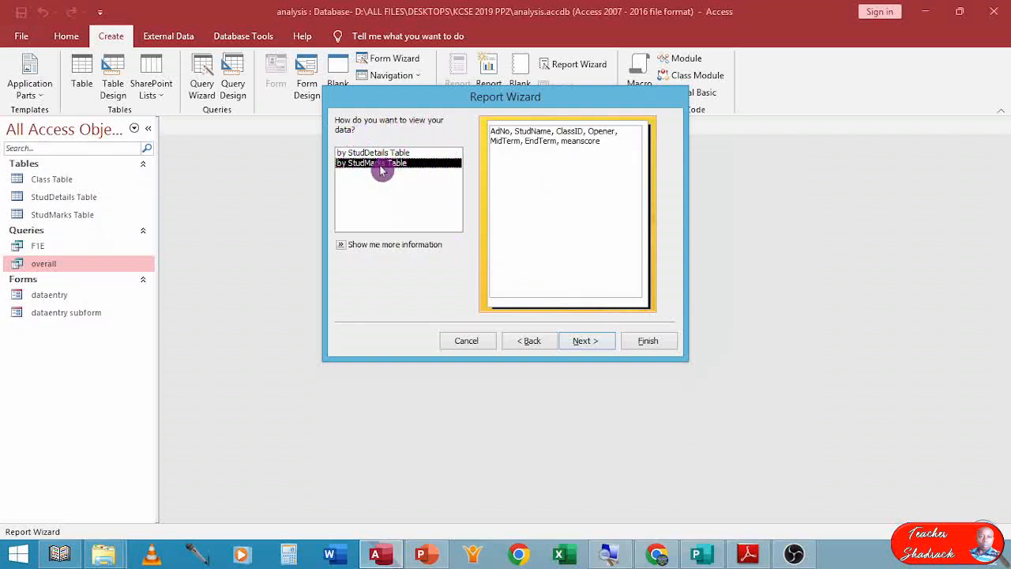
click(581, 344)
click(580, 344)
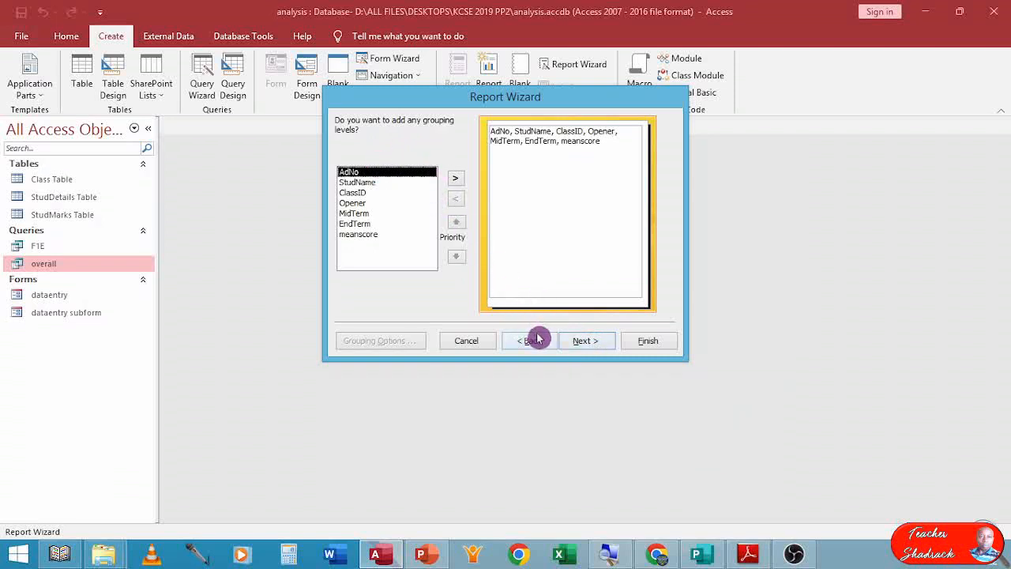
click(584, 340)
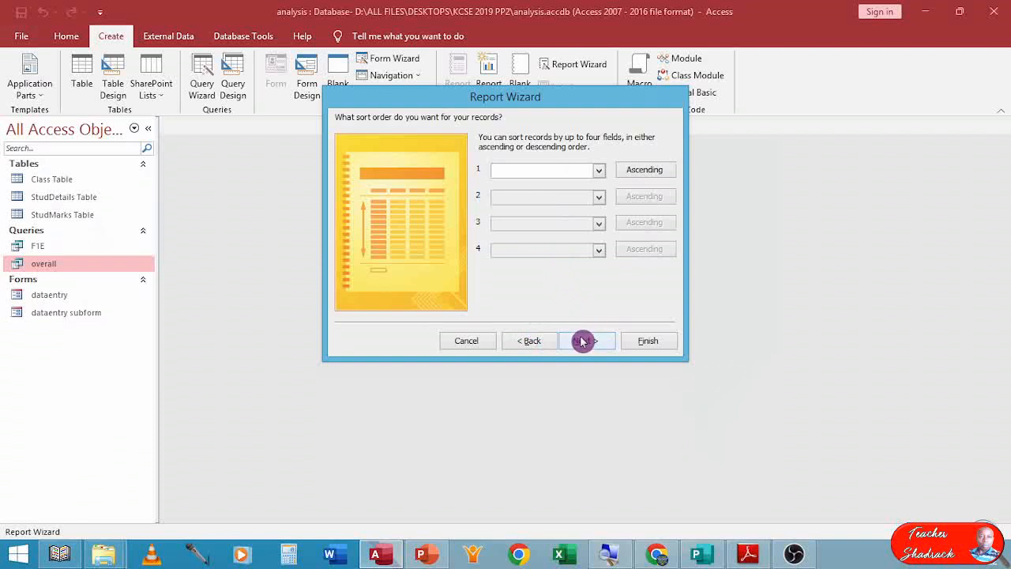
click(582, 341)
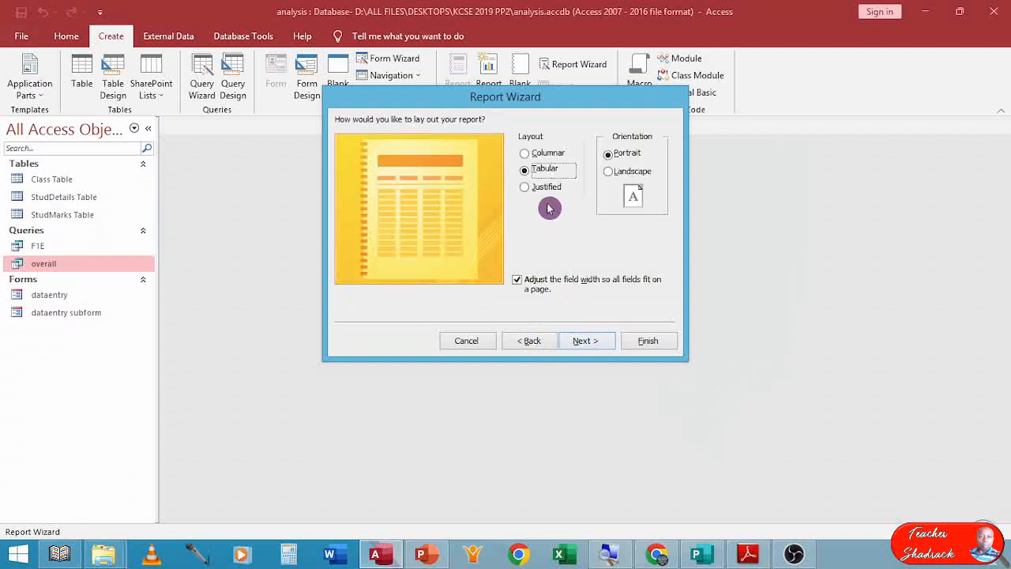
Choose the Columnar layout with Portrait orientation for the report.
click(526, 155)
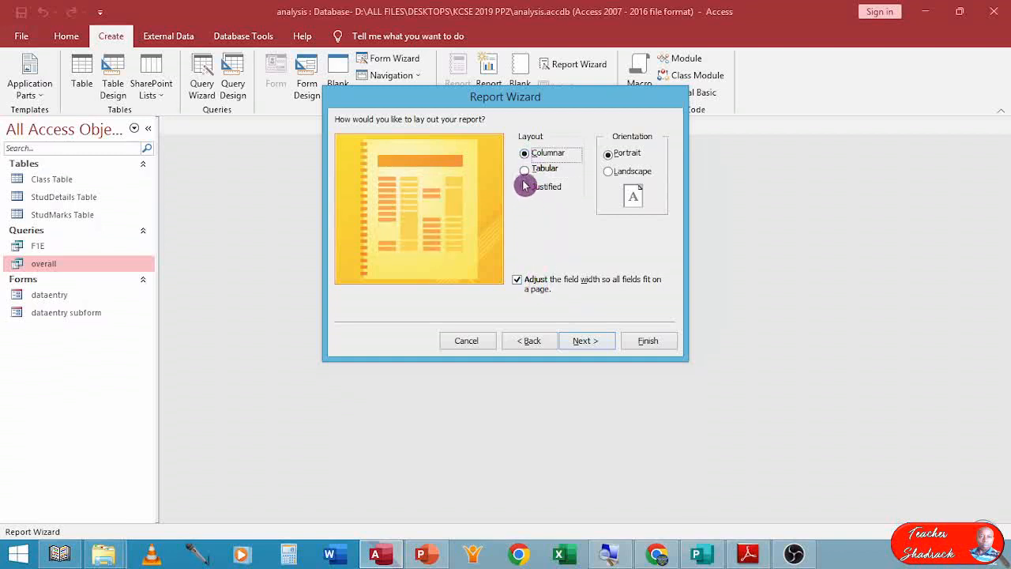
click(524, 169)
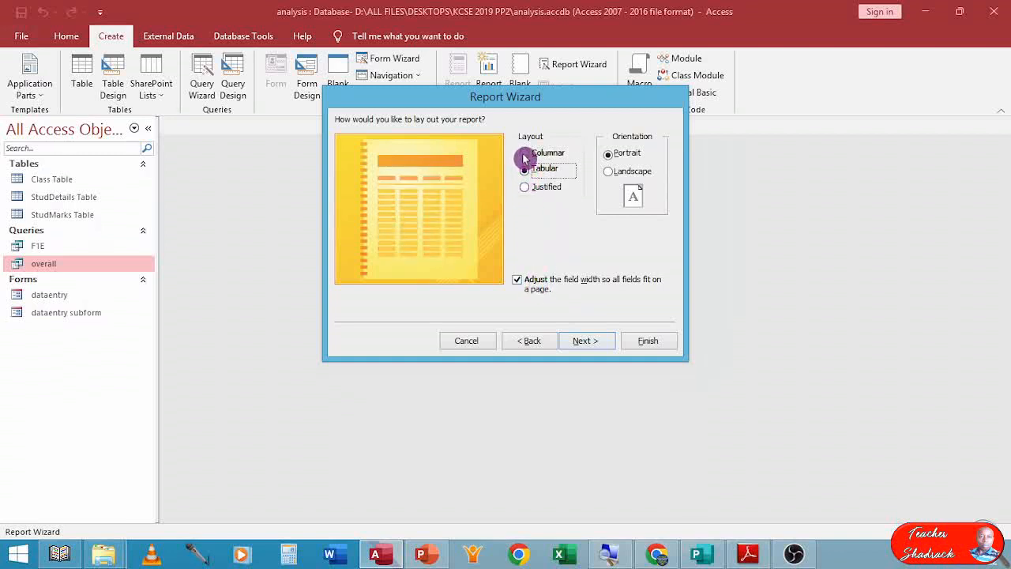
click(523, 155)
click(526, 171)
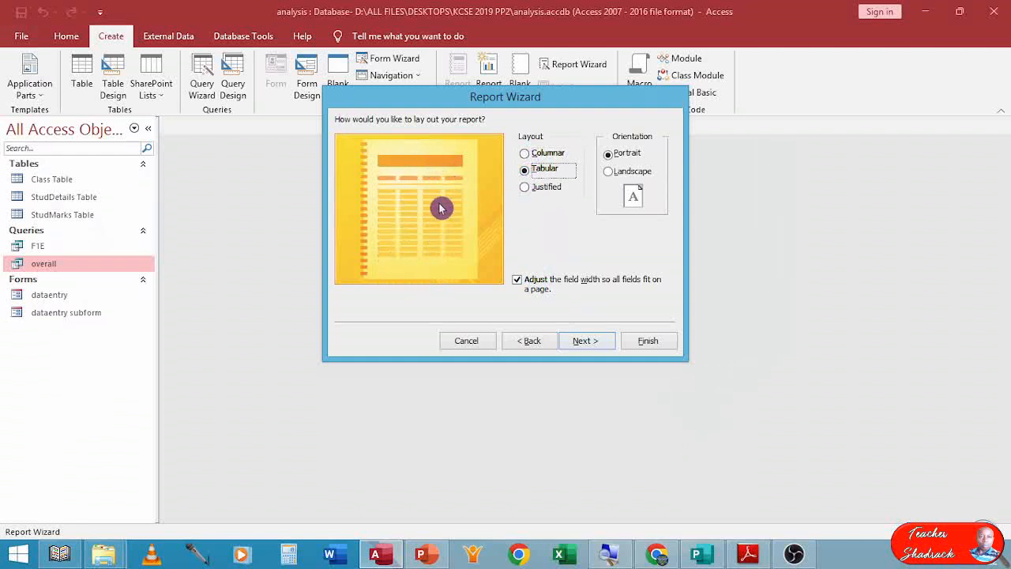
click(526, 155)
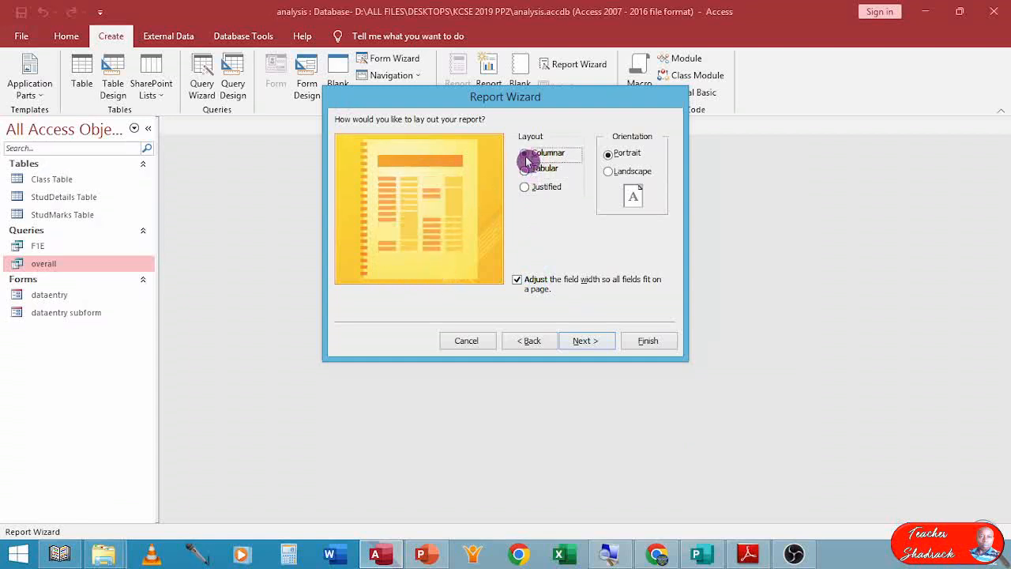
click(584, 342)
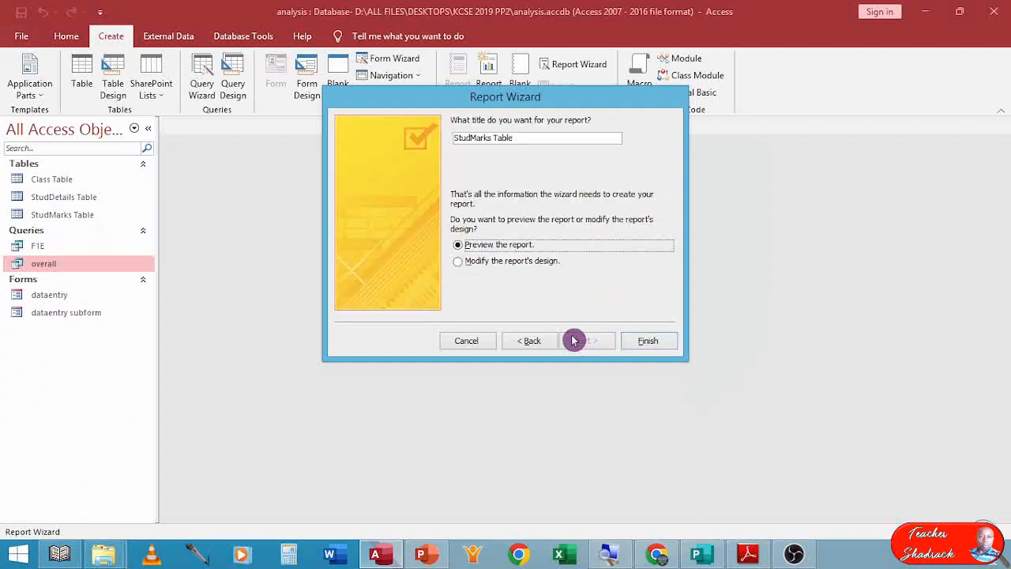
Title the report "report" and finish the wizard choosing to modify the report's design.
drag(513, 132, 385, 125)
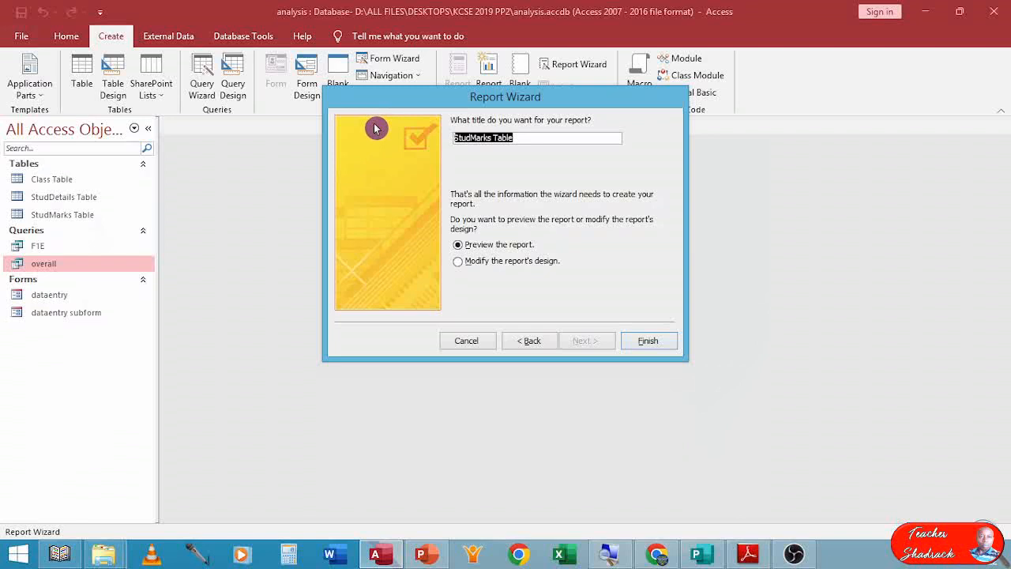
text(report)
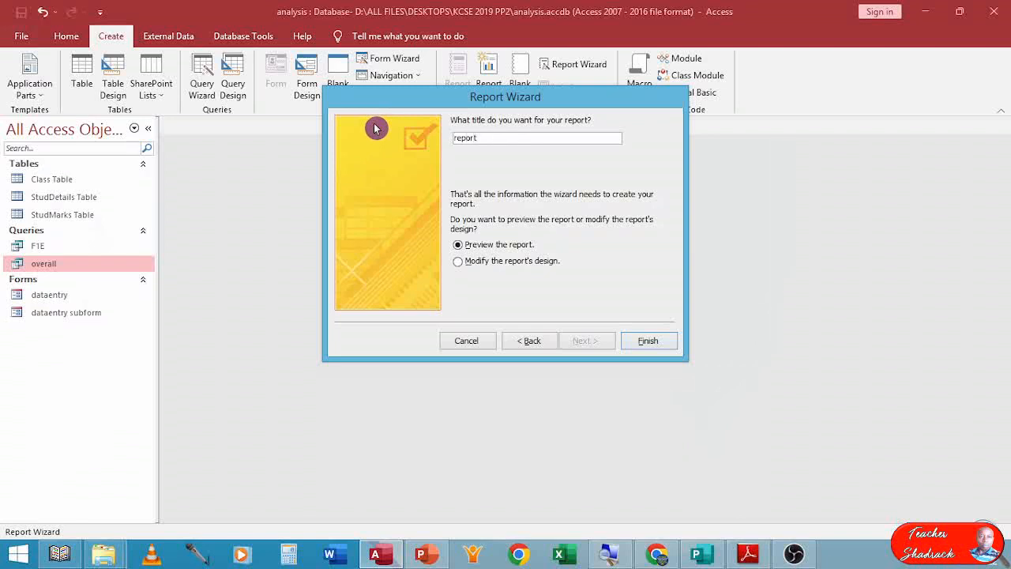
click(459, 264)
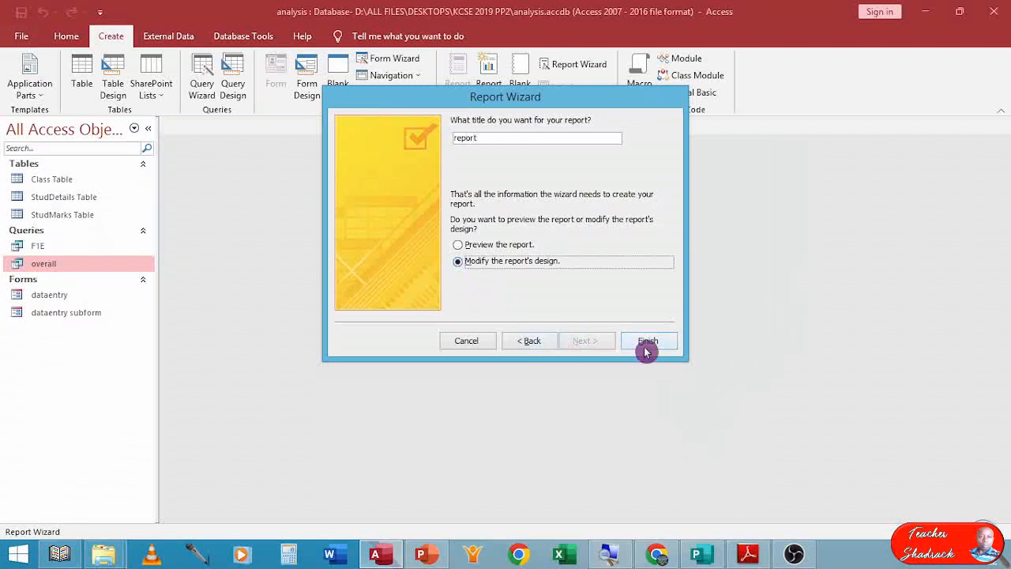
click(645, 343)
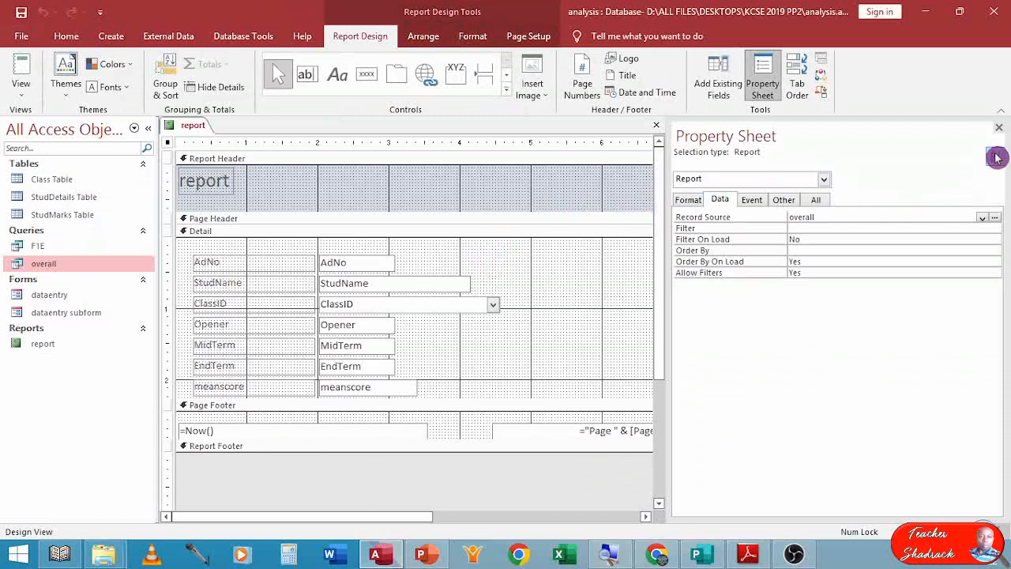
Close the property sheet, move the report title label into the Detail section, and collapse the report header.
click(999, 127)
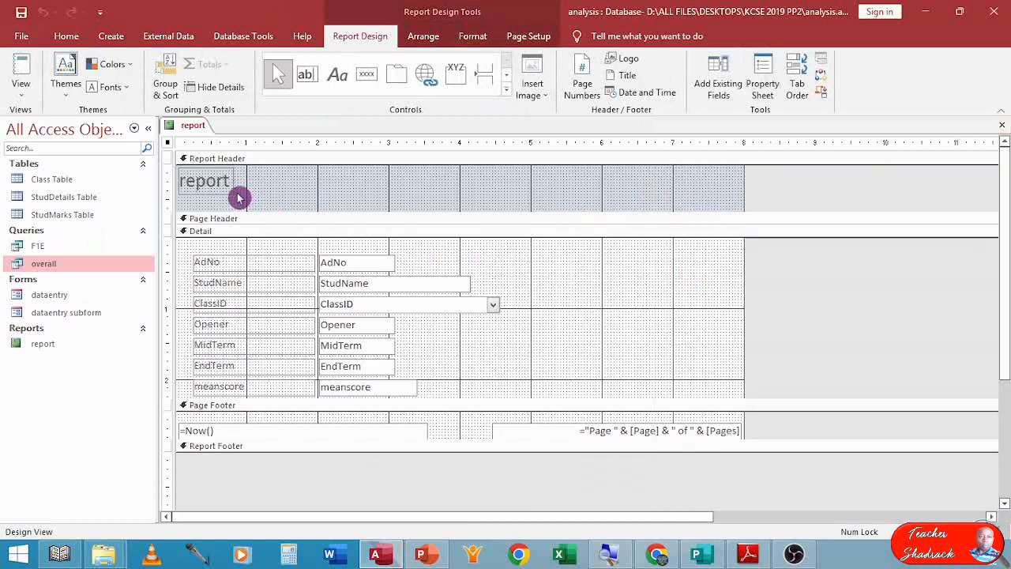
drag(218, 188, 598, 274)
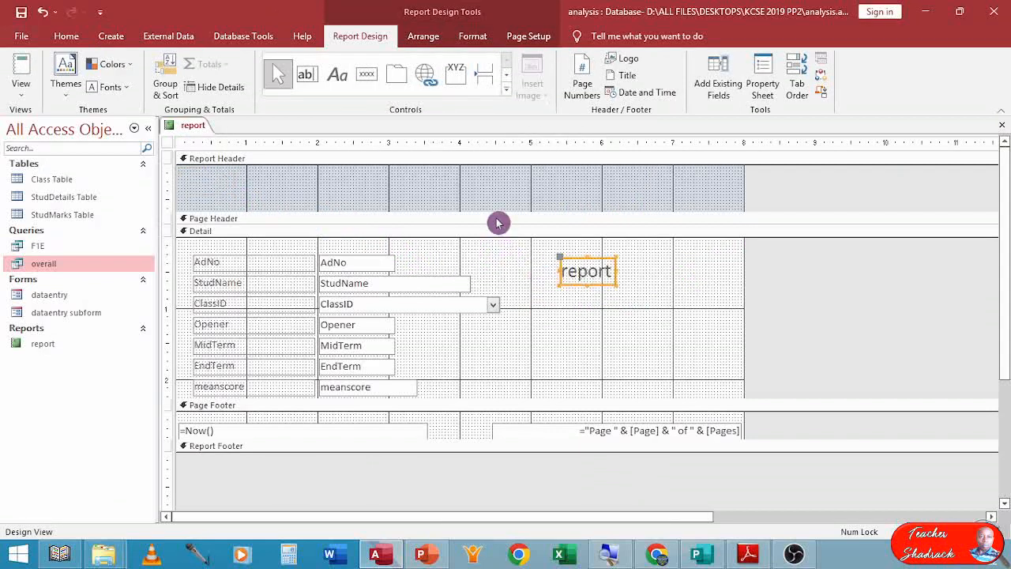
drag(496, 209, 496, 164)
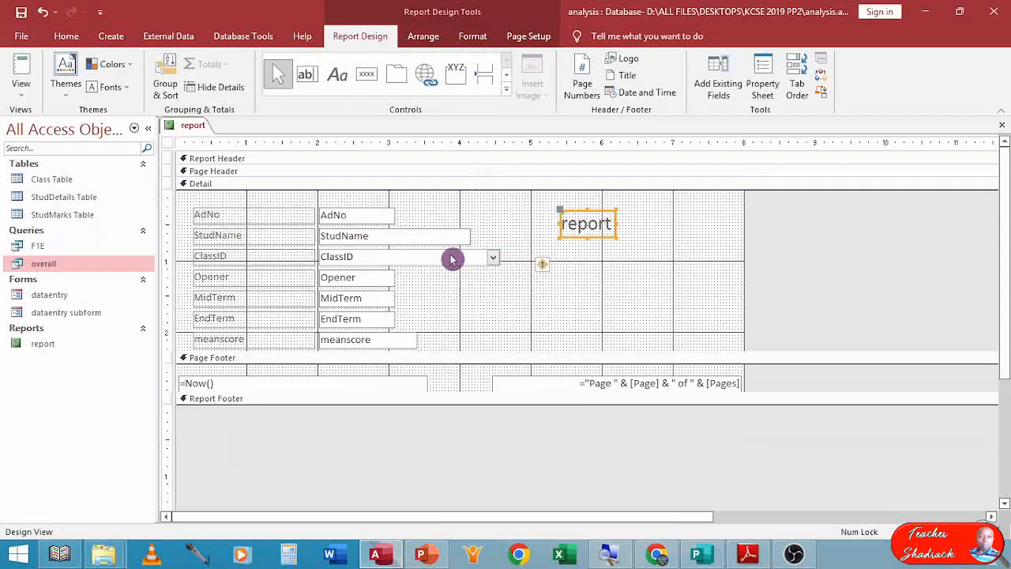
Select all field labels and text boxes and shift them down to make room for headings.
drag(471, 348, 250, 206)
key(Down)
key(Down)
key(Down)
key(Down)
key(Down)
key(Down)
key(Down)
key(Down)
key(Down)
key(Down)
key(Down)
key(Down)
key(Down)
key(Down)
key(Down)
key(Down)
key(Down)
key(Down)
key(Down)
key(Down)
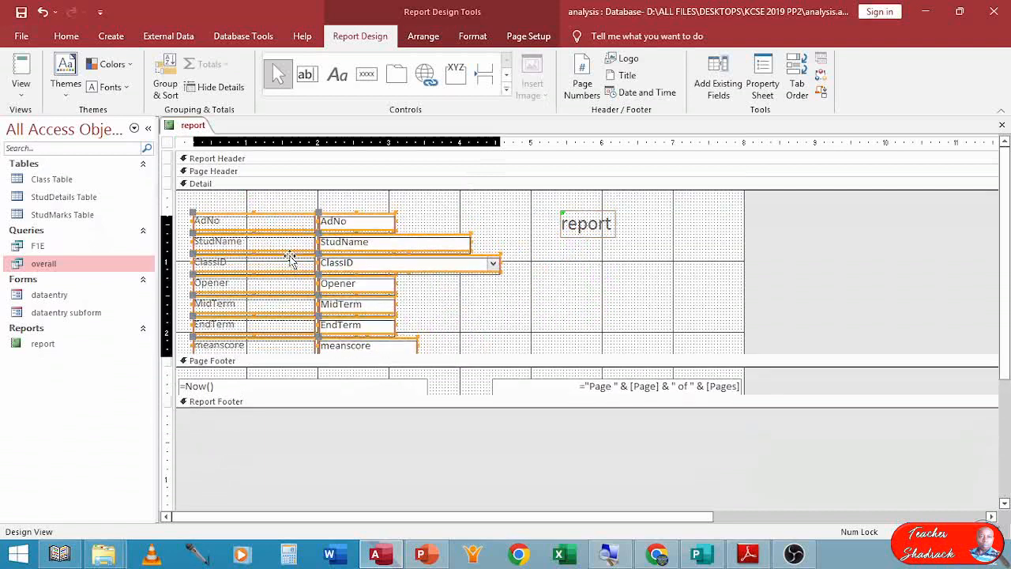
key(Down)
key(Down)
key(Down)
key(Down)
key(Down)
key(Down)
key(Down)
key(Down)
key(Down)
key(Down)
key(Down)
key(Down)
key(Down)
key(Down)
key(Down)
key(Down)
key(Down)
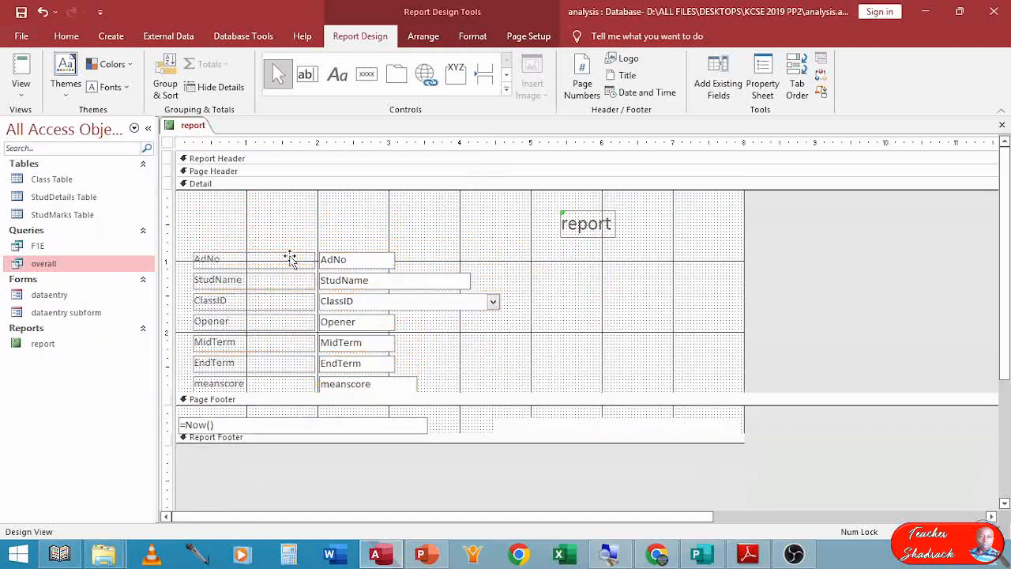
Move the title label to the top of the Detail section, widen it, and change its text to MWANGO SECONDARY SCHOOL.
drag(570, 225, 291, 195)
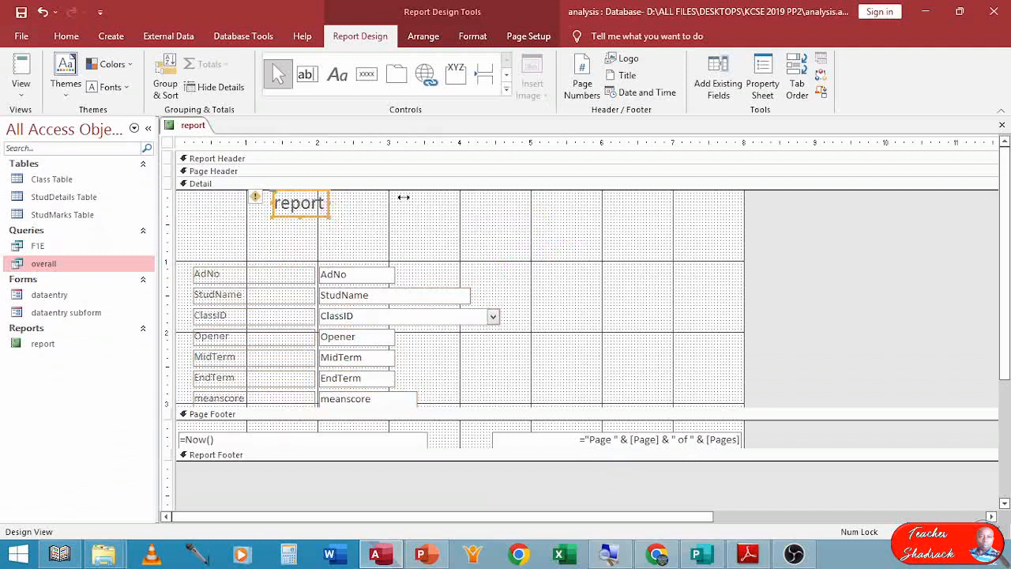
drag(398, 214, 576, 212)
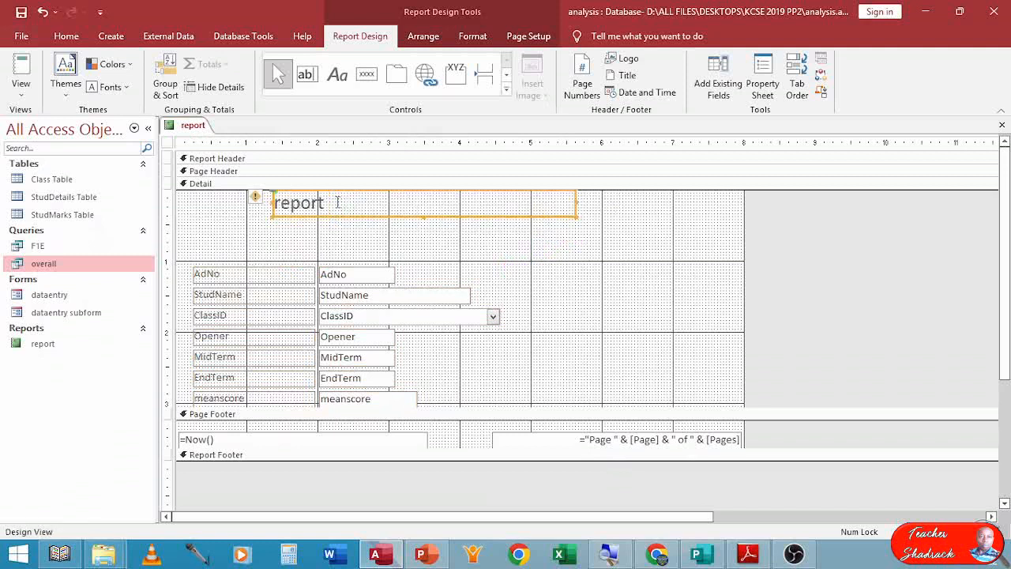
key(F2)
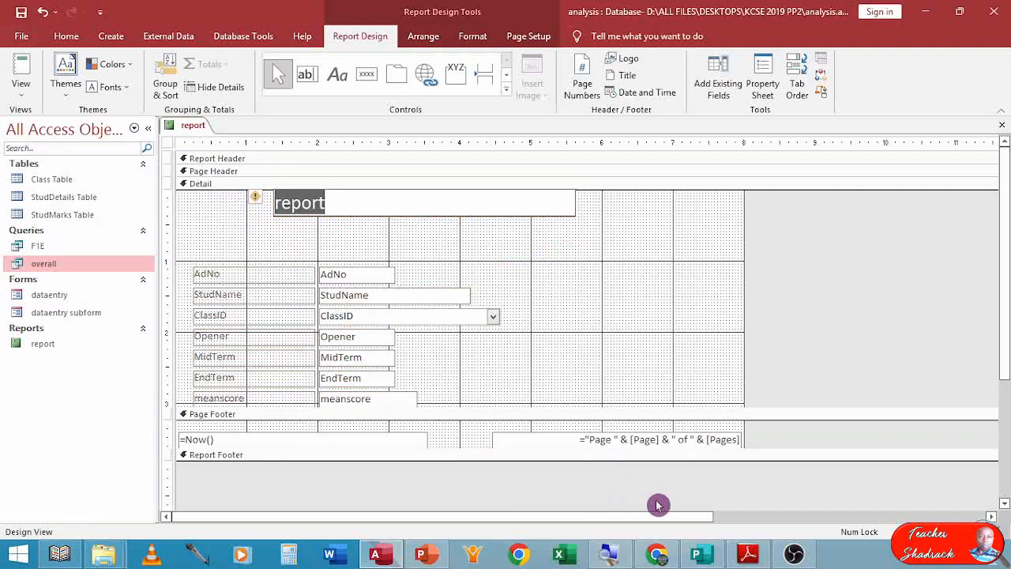
text(MWANGO SECONDARY SCHOOL)
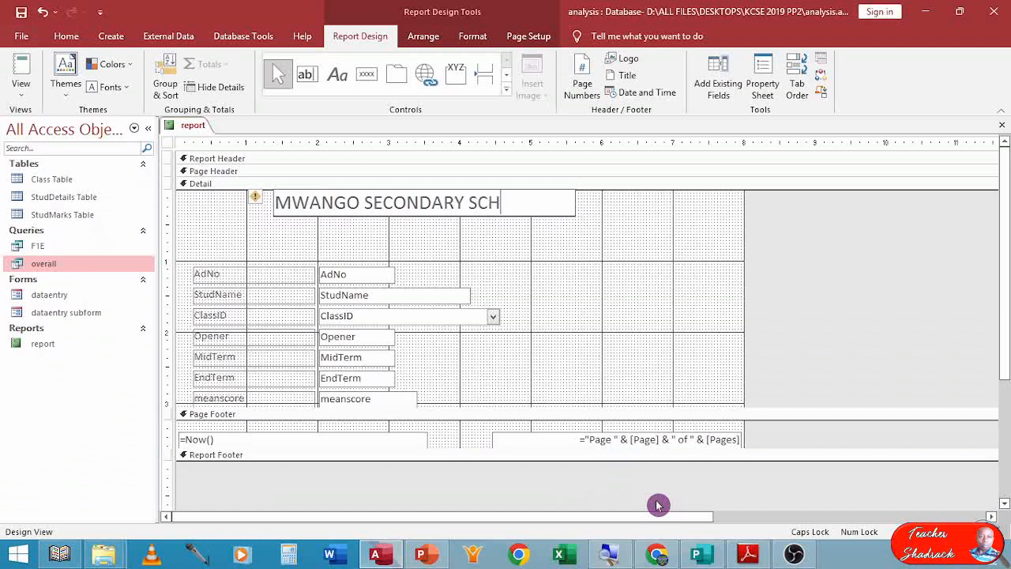
click(574, 267)
Add a label reading END OF TERM REPORT FORM just below the school name.
click(500, 212)
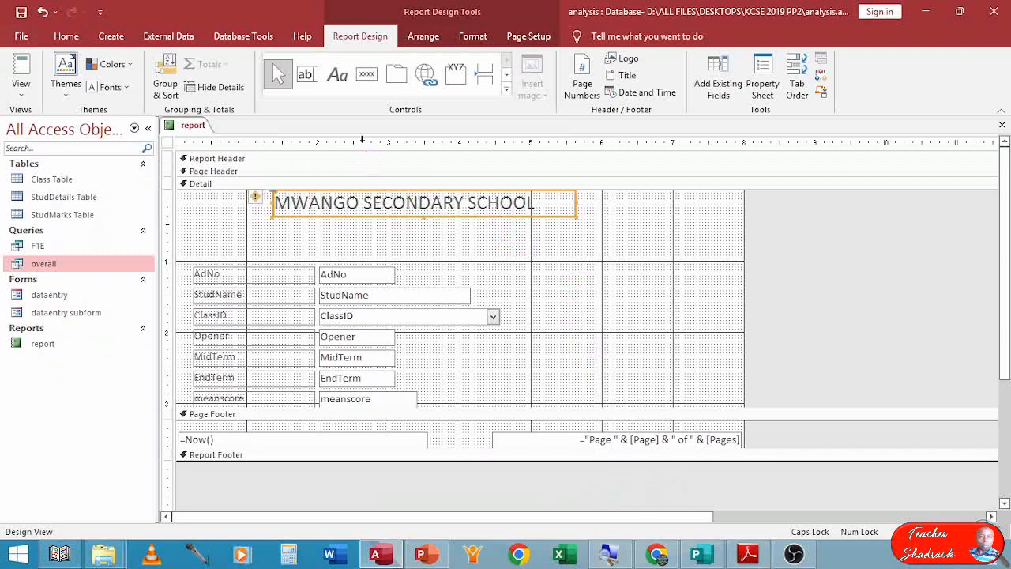
click(337, 74)
click(273, 226)
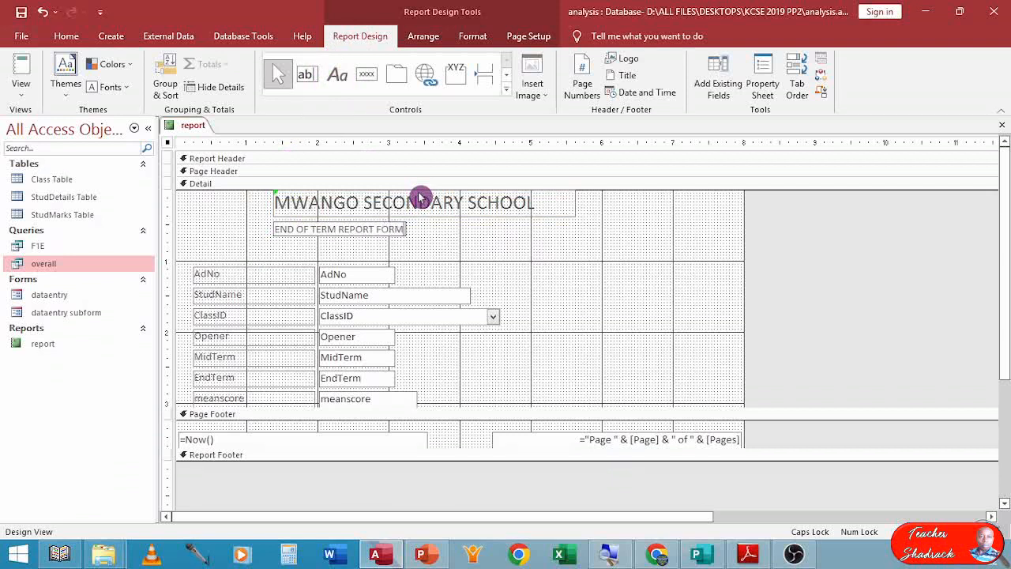
click(371, 233)
click(371, 239)
drag(369, 233, 369, 228)
Format both heading labels as 16 pt bold black text.
drag(429, 244, 372, 204)
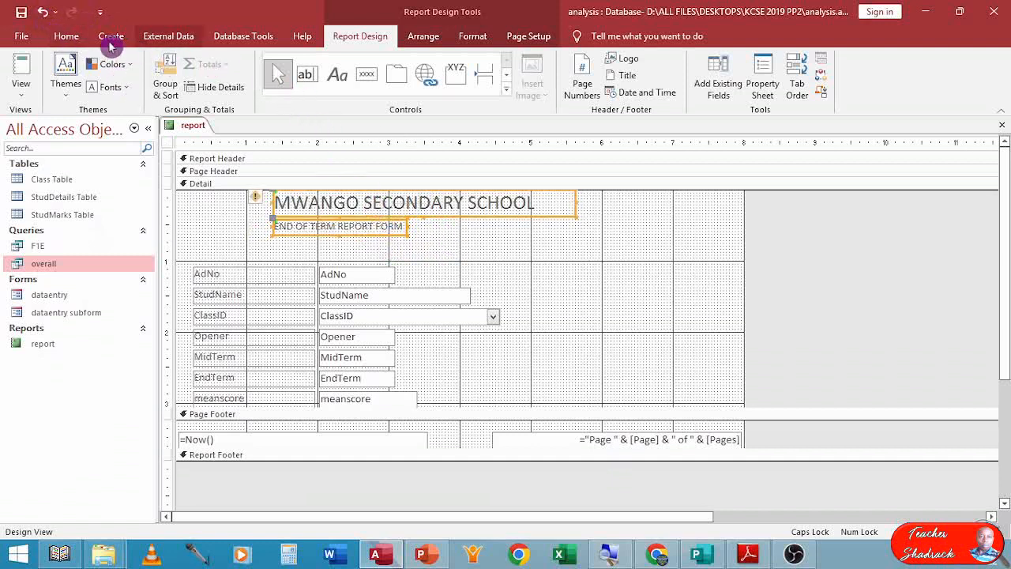
click(434, 247)
drag(433, 246, 375, 198)
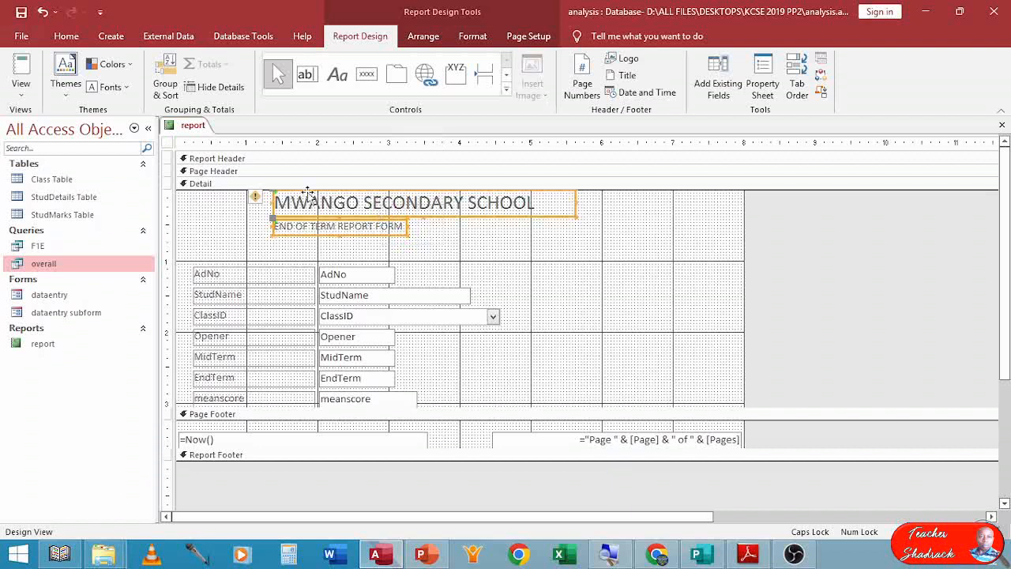
click(66, 37)
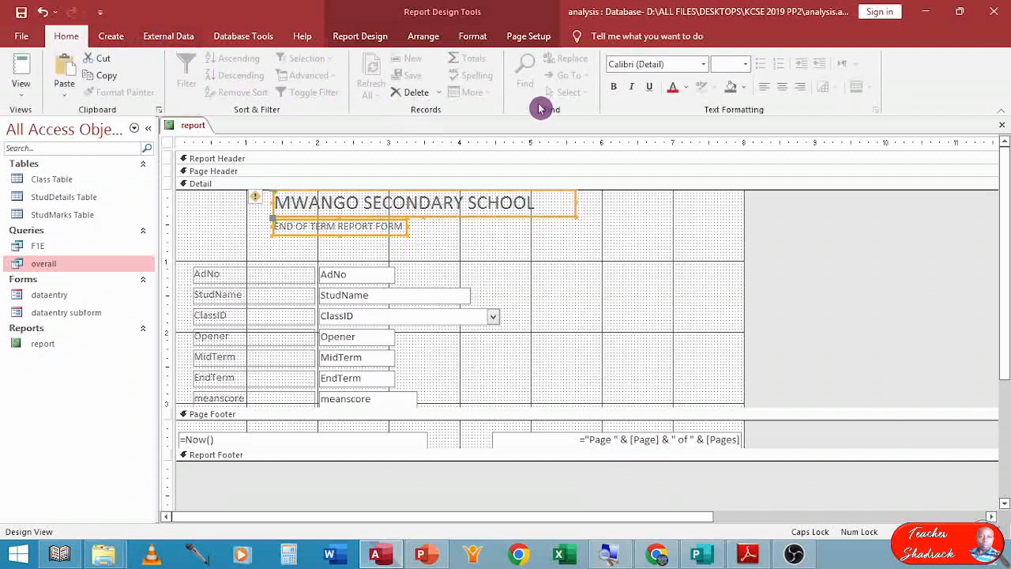
click(747, 66)
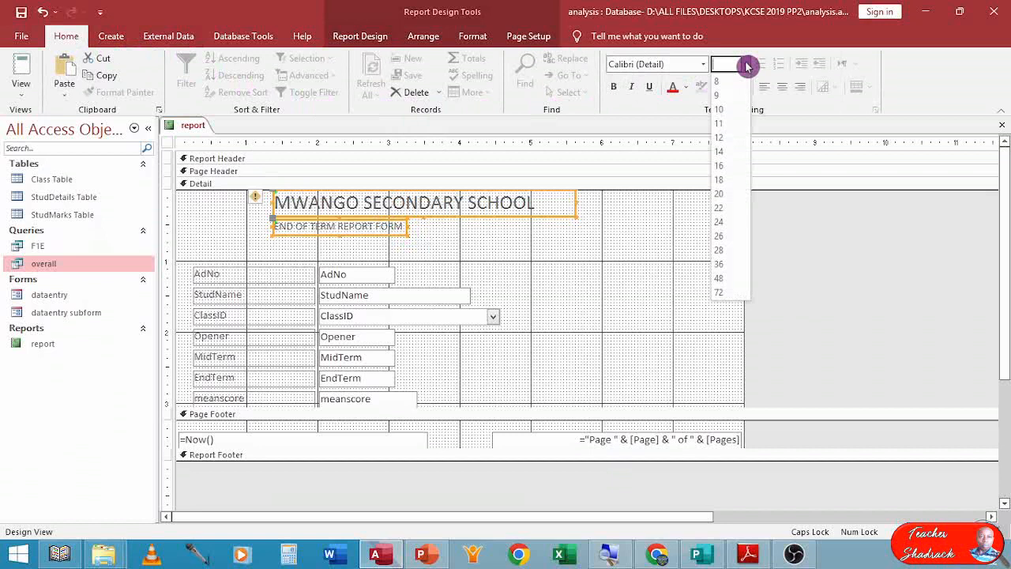
click(723, 166)
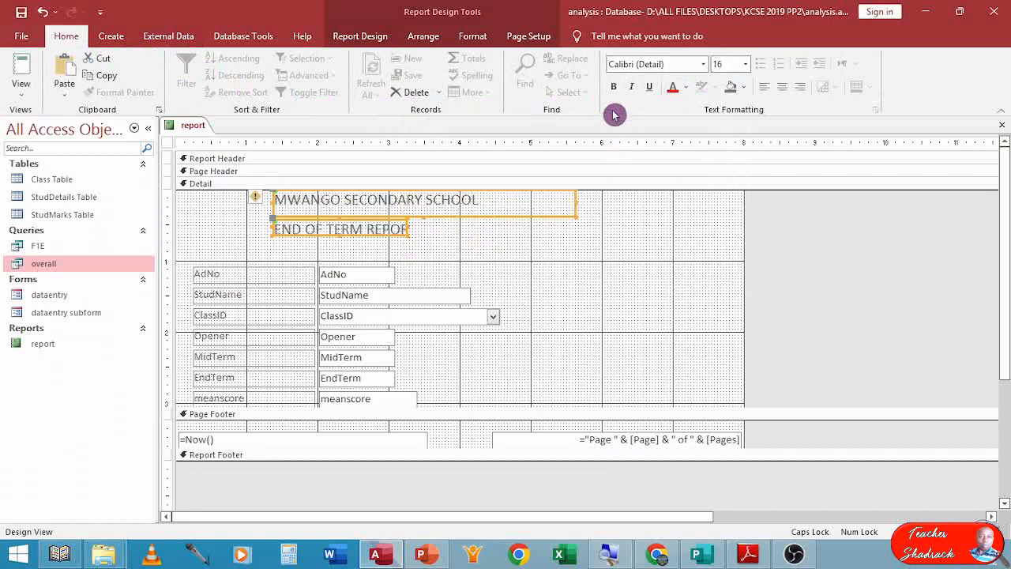
click(685, 90)
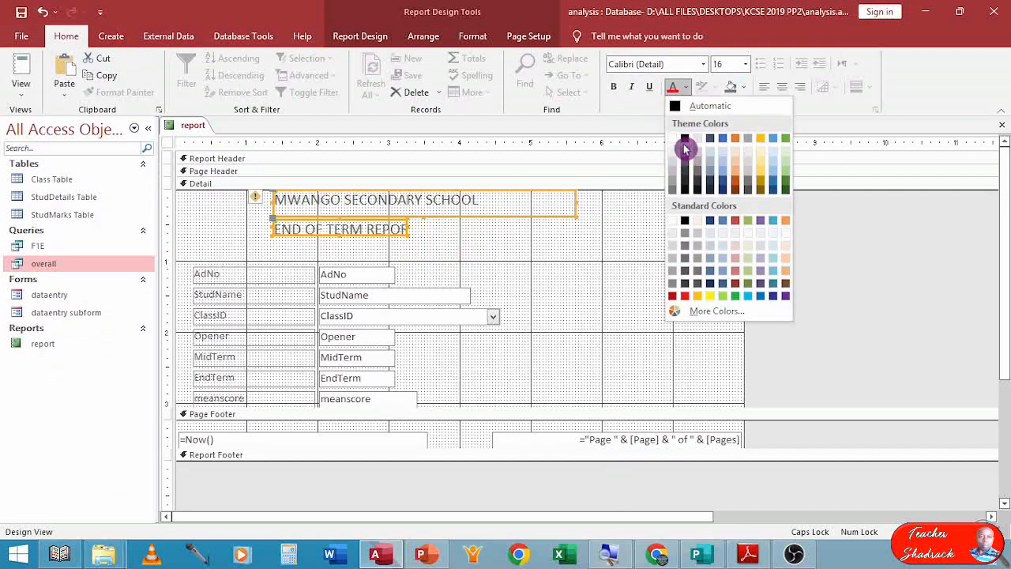
click(681, 140)
click(613, 86)
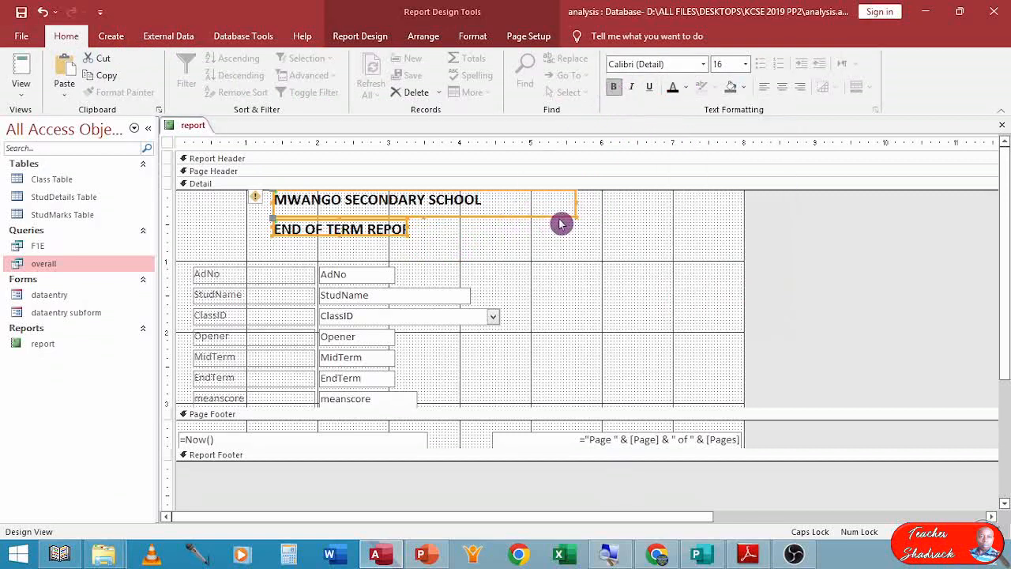
Size both heading labels to fit, match their widths, and centre their text.
double_click(577, 204)
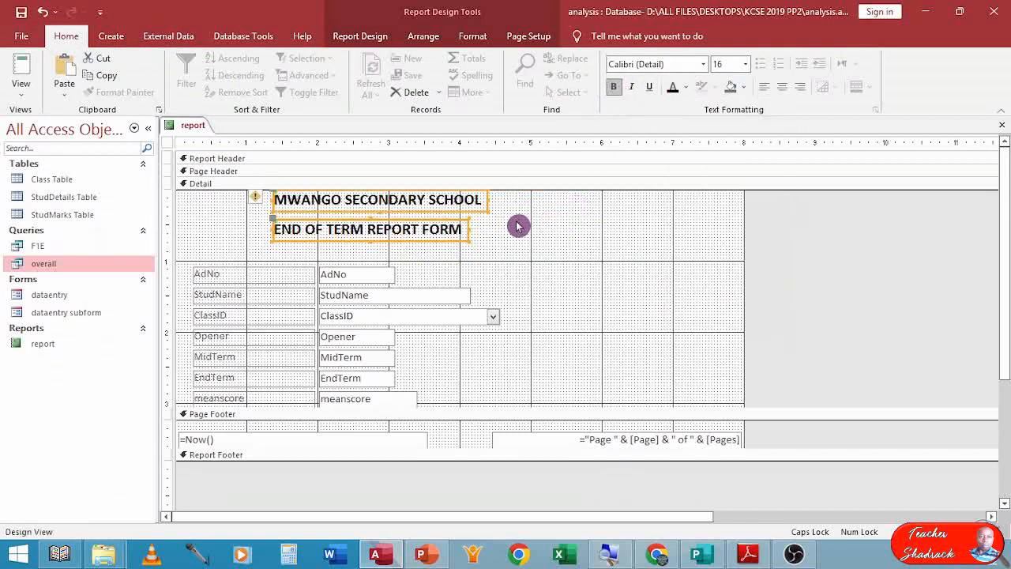
click(471, 233)
click(470, 232)
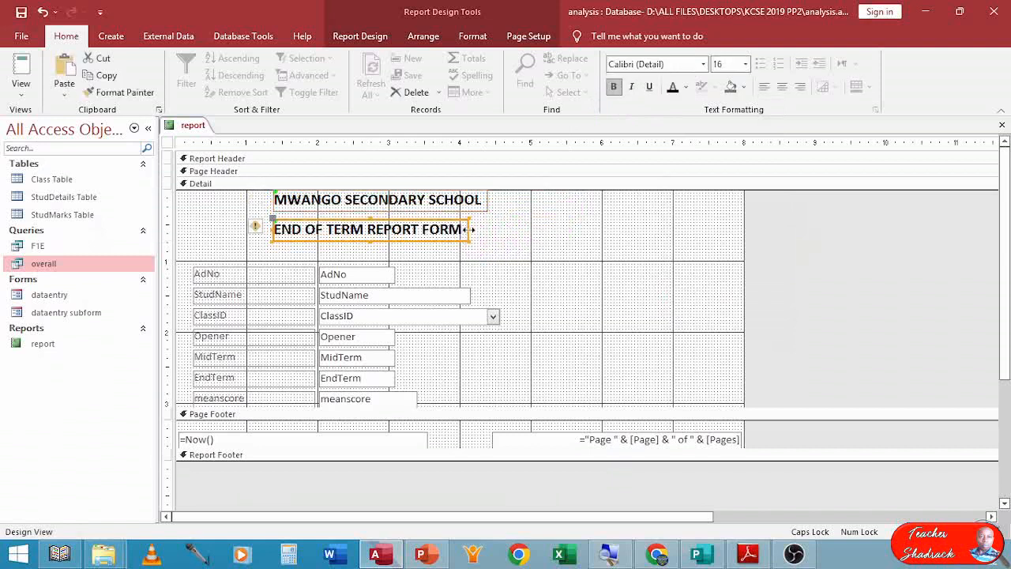
drag(468, 229, 490, 228)
drag(464, 248, 457, 202)
click(781, 87)
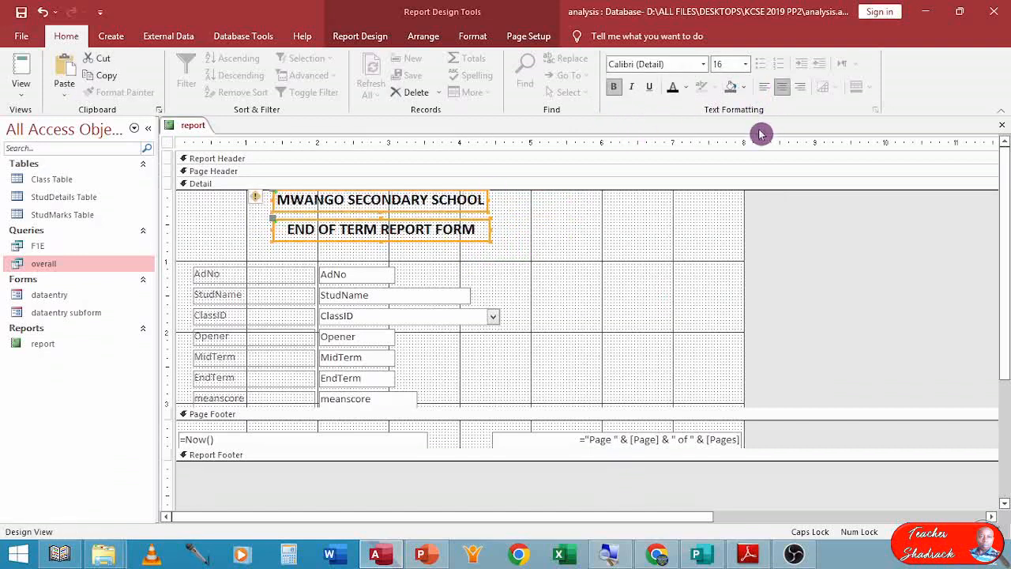
Nudge the END OF TERM REPORT FORM label up closer to the school name.
click(538, 237)
click(466, 237)
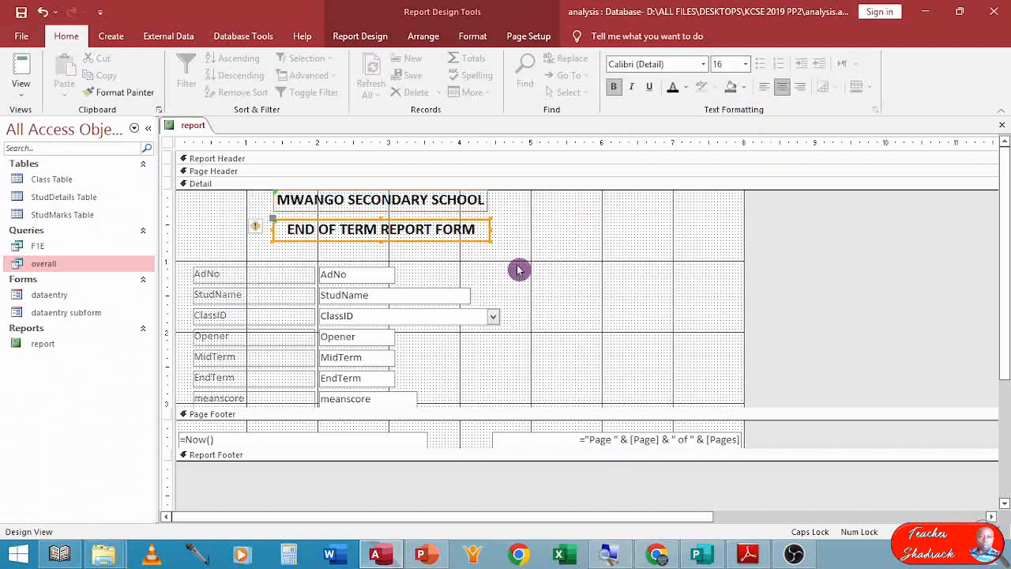
key(Up)
key(Up)
key(Up)
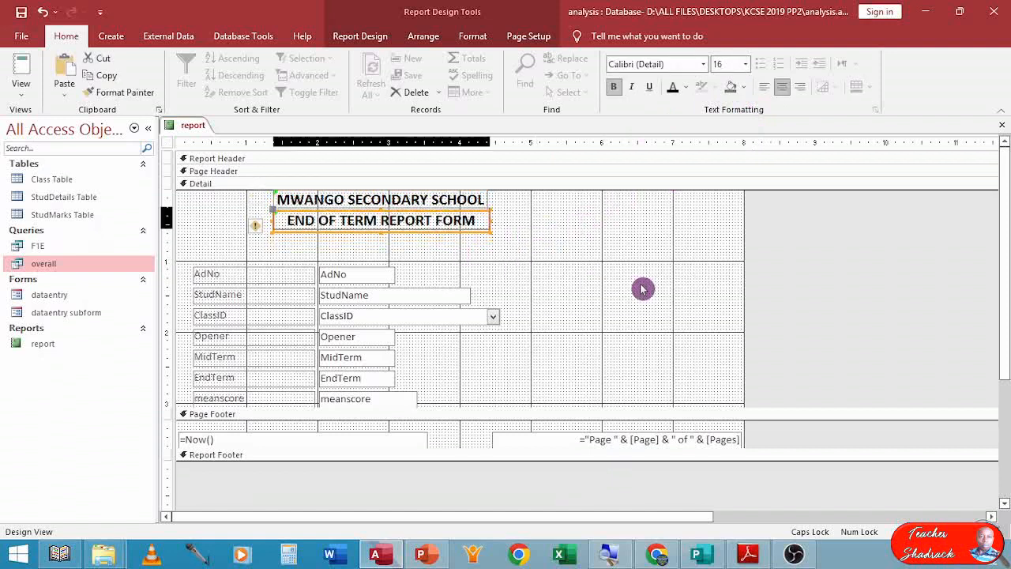
key(Down)
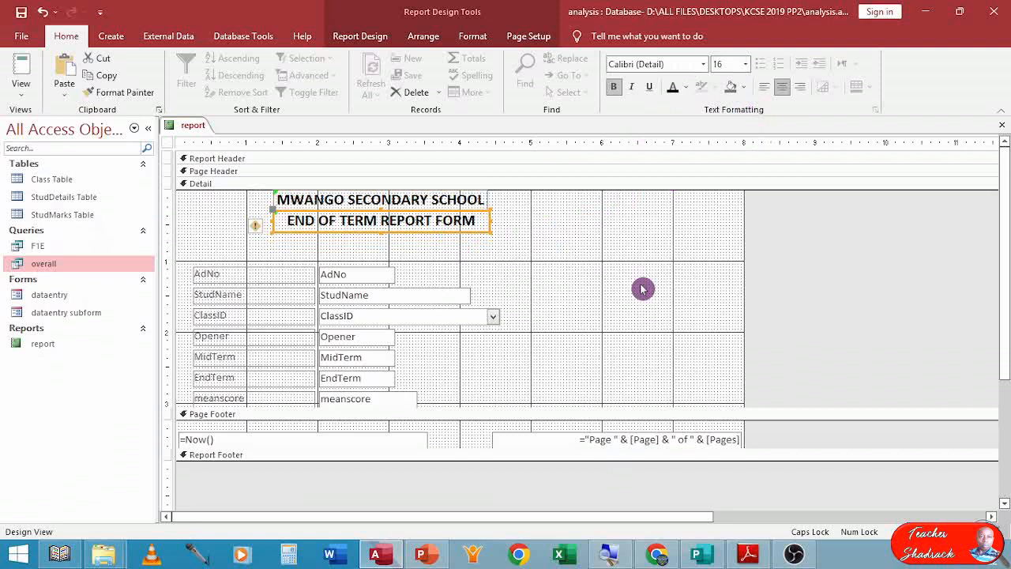
key(Left)
key(Right)
click(495, 262)
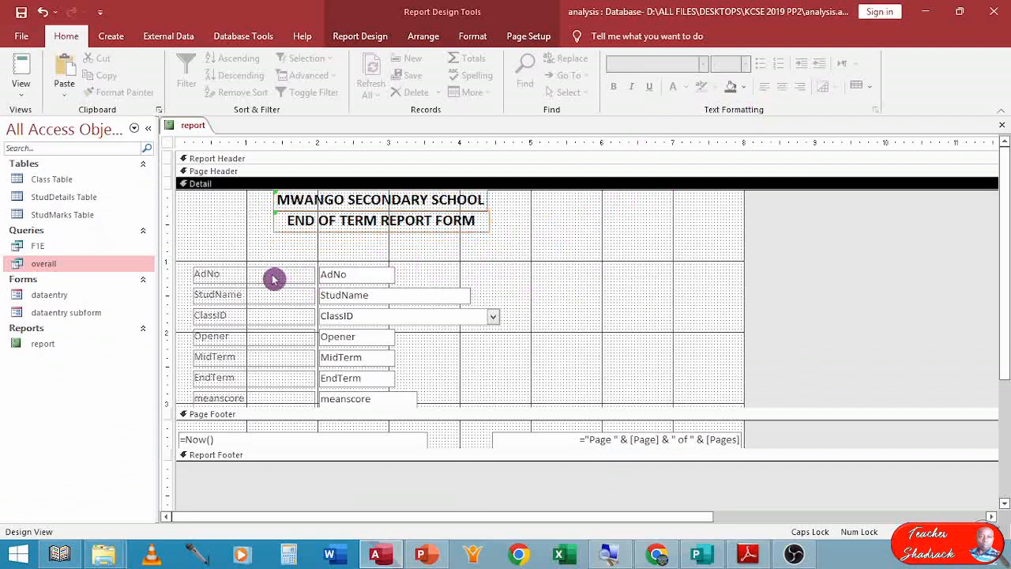
Move the column of field labels rightward next to their text boxes.
drag(266, 241, 271, 407)
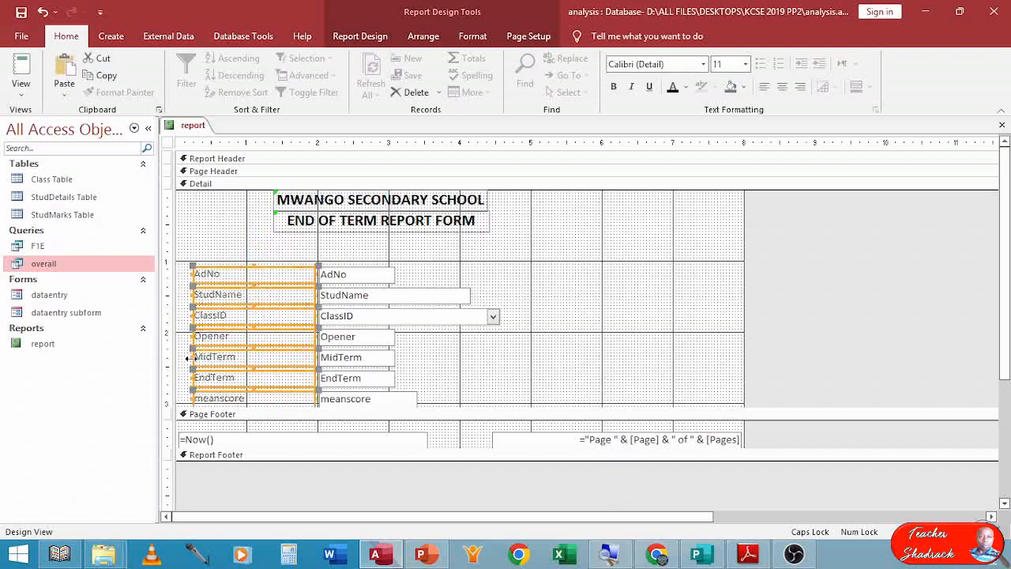
drag(238, 338, 247, 335)
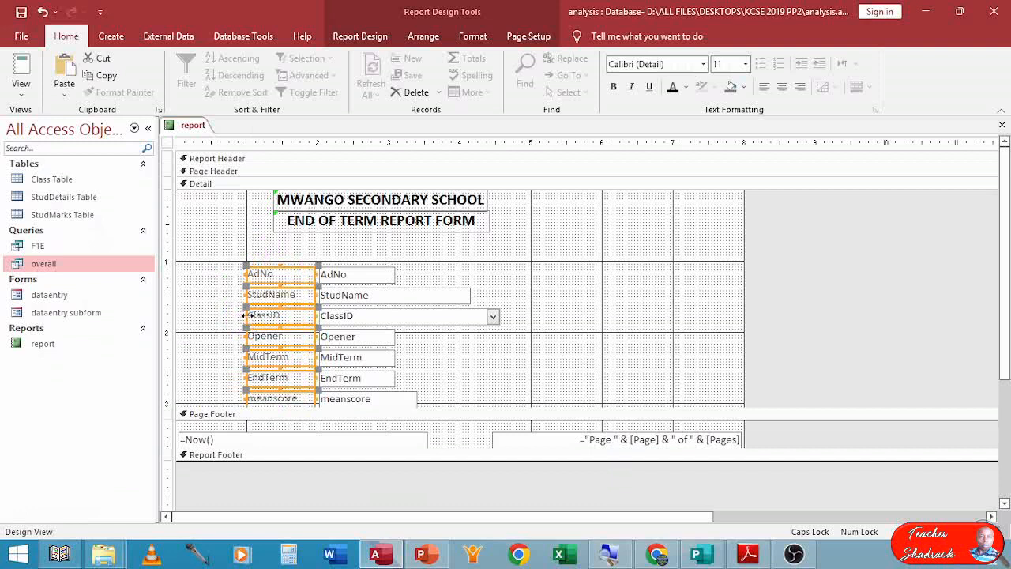
drag(247, 316, 261, 317)
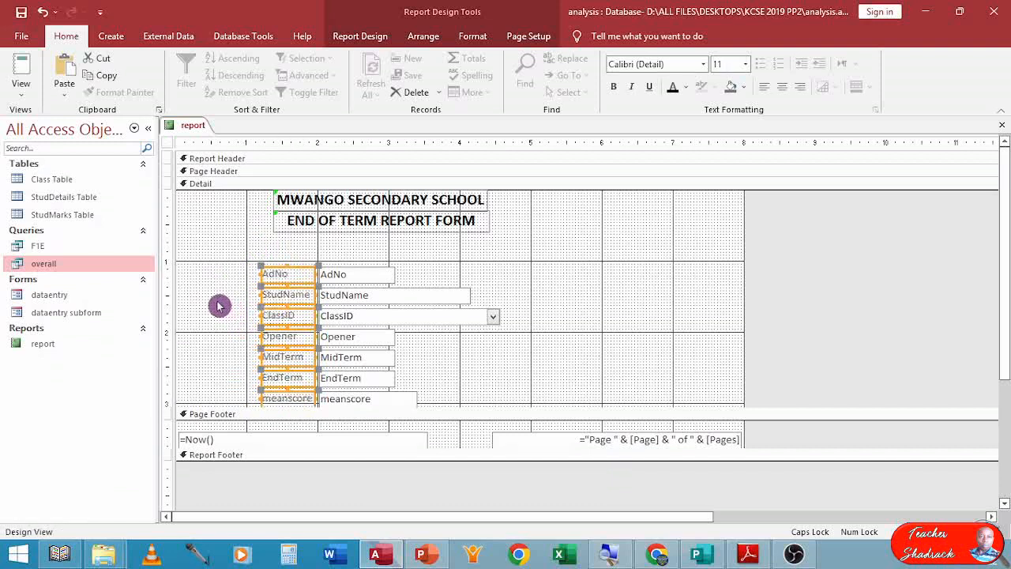
Set the font colour of all field labels and text boxes to black.
drag(210, 250, 384, 394)
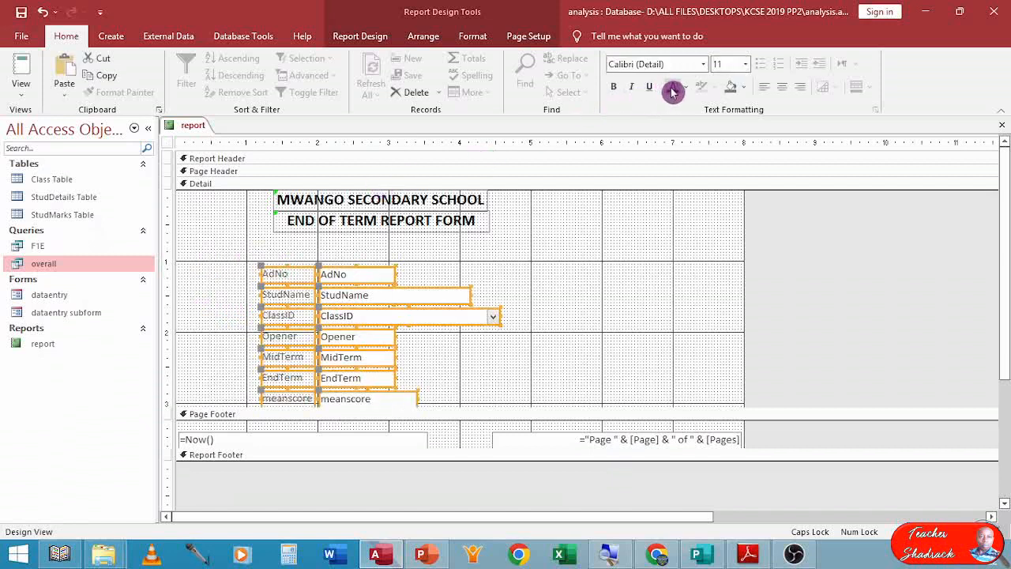
click(676, 92)
click(490, 267)
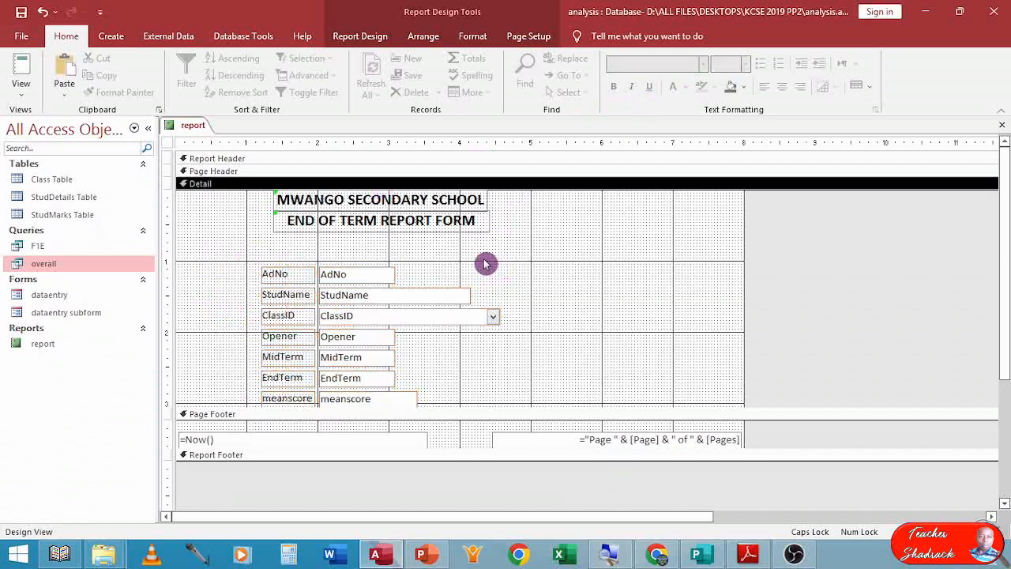
Move the AdNo and StudName fields up into one row below the headings and rename the StudName label as Name.
click(346, 276)
drag(345, 274, 274, 251)
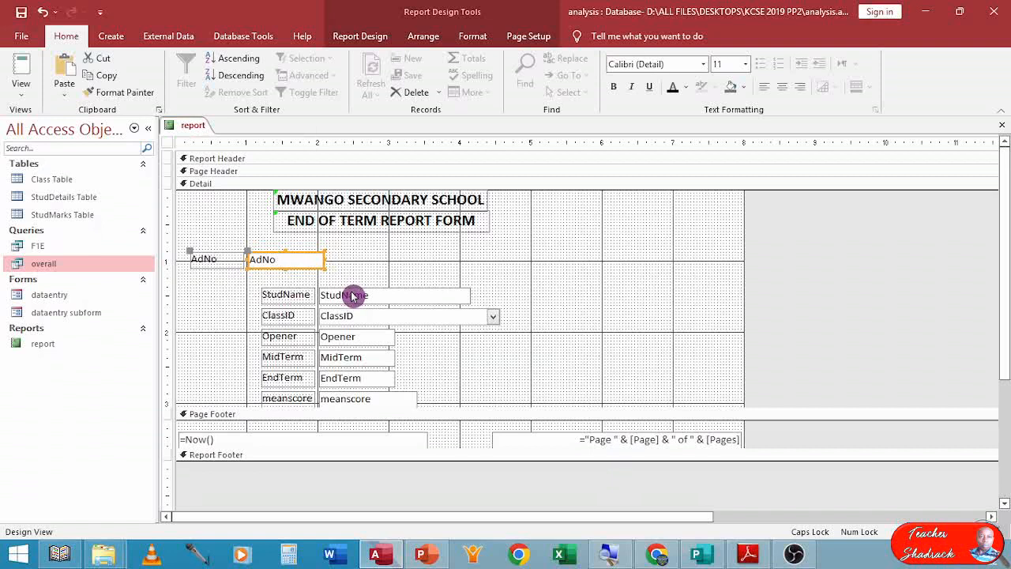
drag(356, 292, 425, 251)
click(362, 265)
click(357, 266)
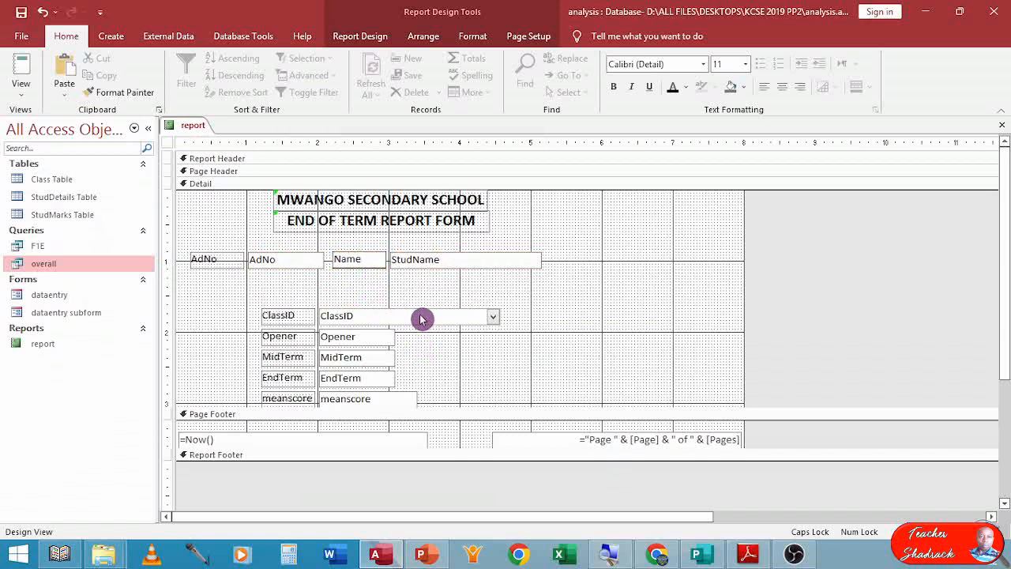
Move the ClassID field into the same row beside StudName and rename its label as Class Name.
drag(421, 319, 698, 259)
click(579, 262)
click(579, 261)
drag(578, 260, 572, 260)
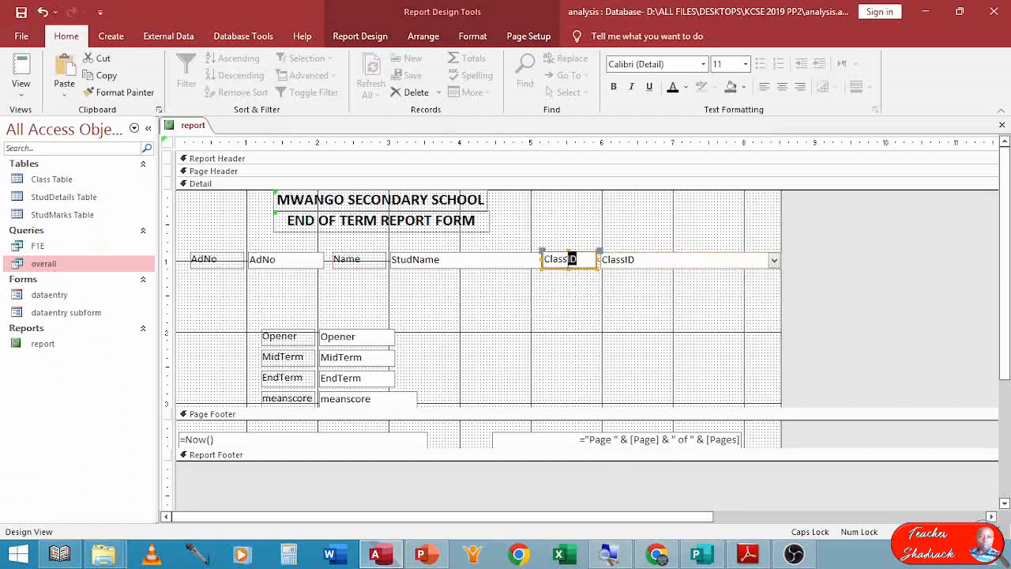
text(Name)
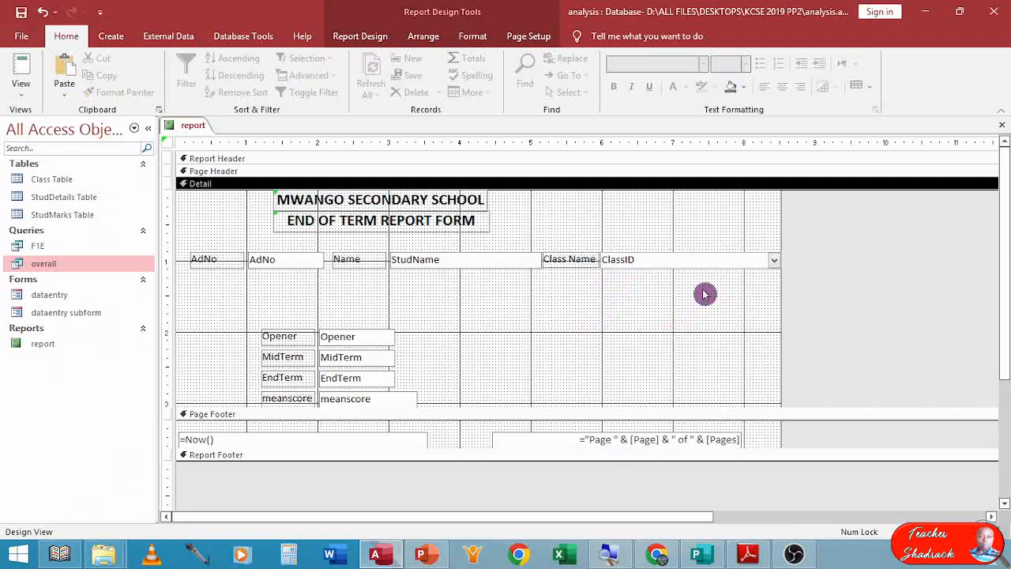
Narrow the ClassID combo box to about half its width.
click(771, 261)
click(771, 259)
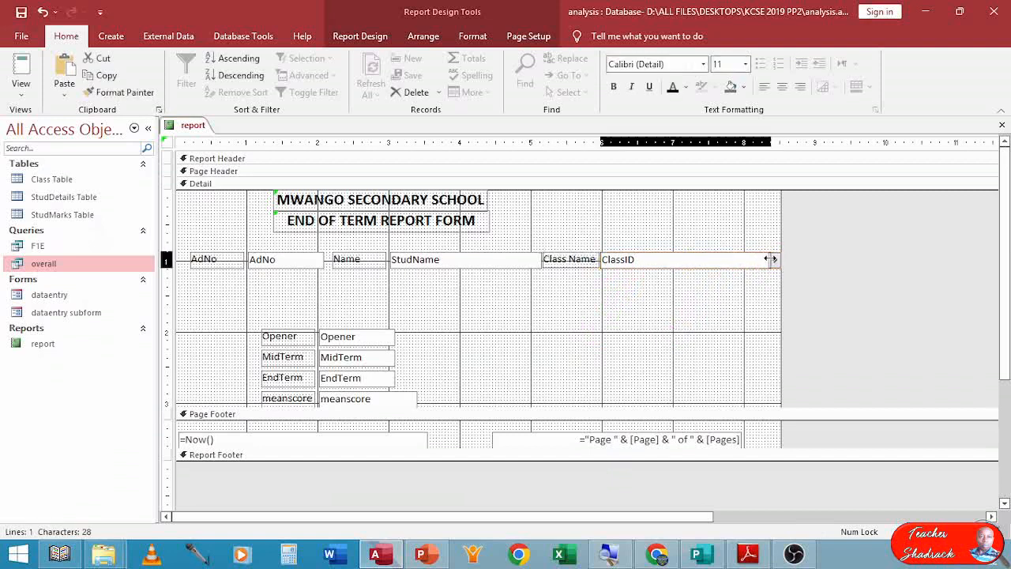
drag(771, 259, 662, 270)
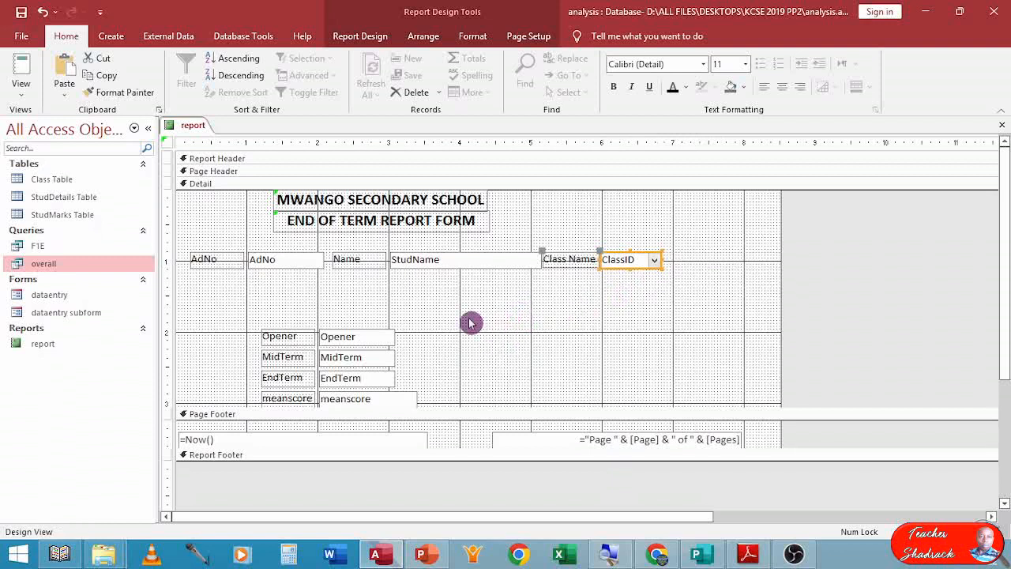
Move the Opener, MidTerm, EndTerm and meanscore fields up beneath the first row.
drag(318, 304, 386, 407)
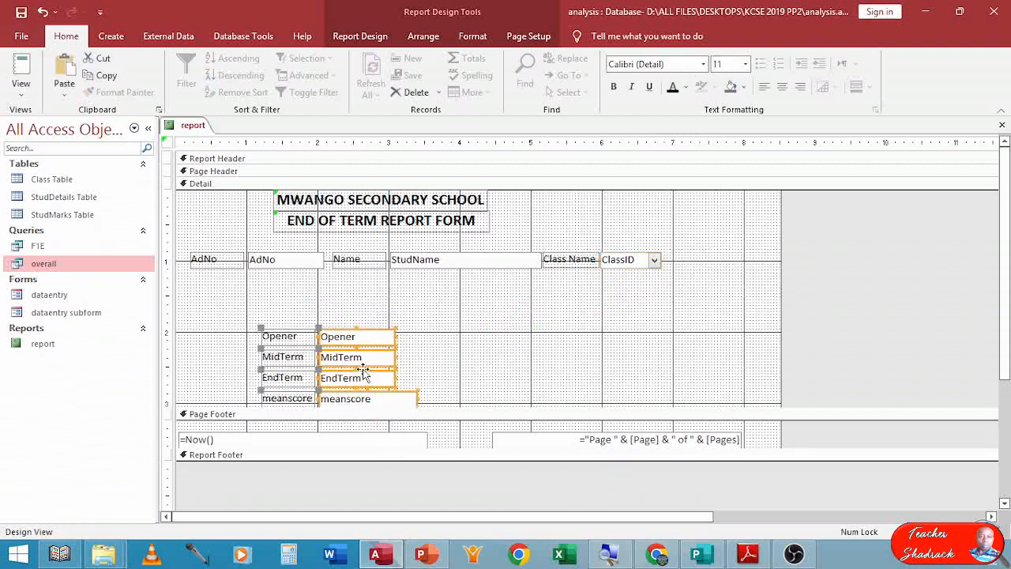
drag(365, 363, 348, 320)
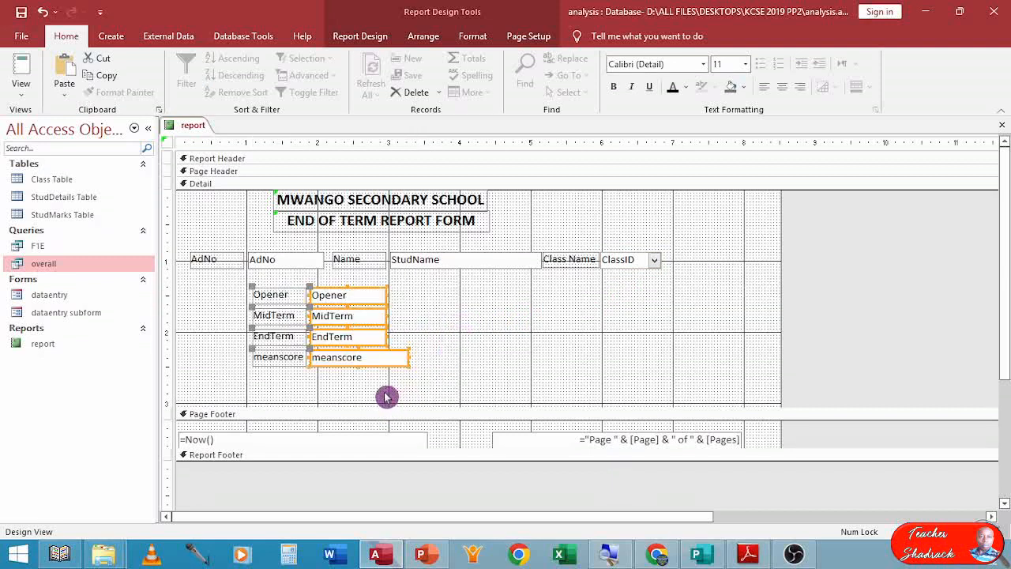
click(459, 362)
Increase and equalise the vertical spacing of the four mark fields and size their controls to the narrowest.
drag(439, 392, 332, 290)
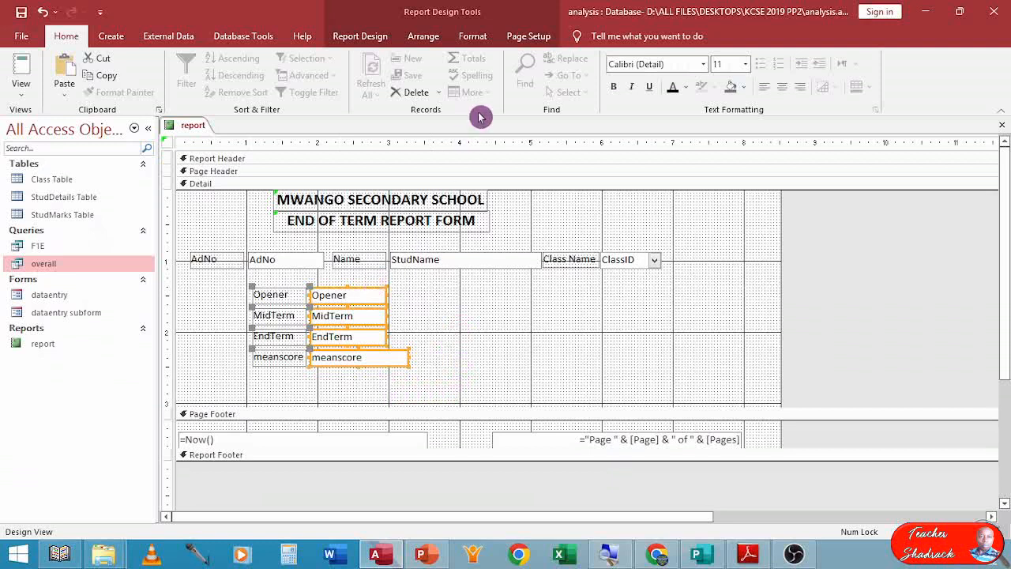
click(426, 38)
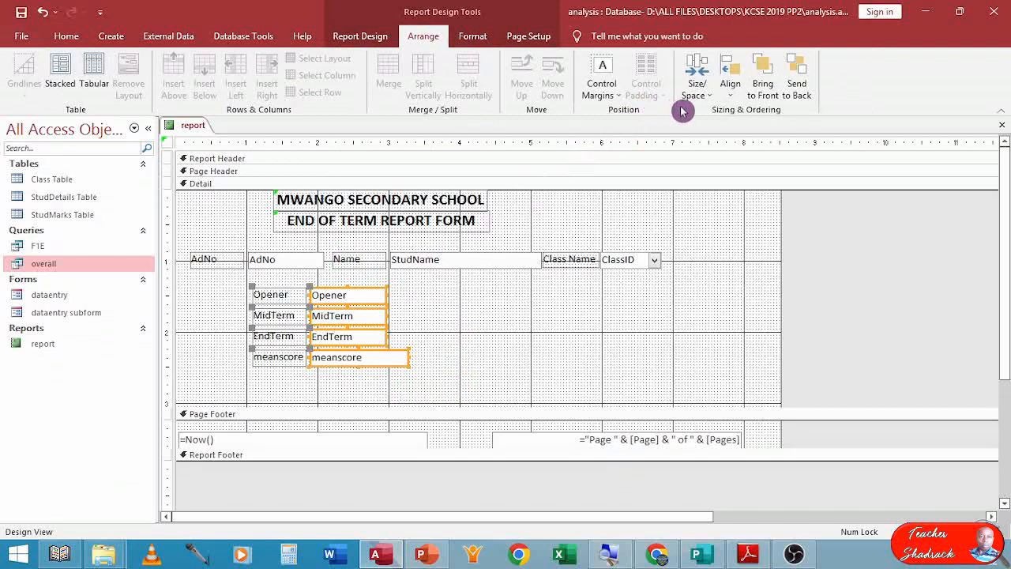
click(710, 101)
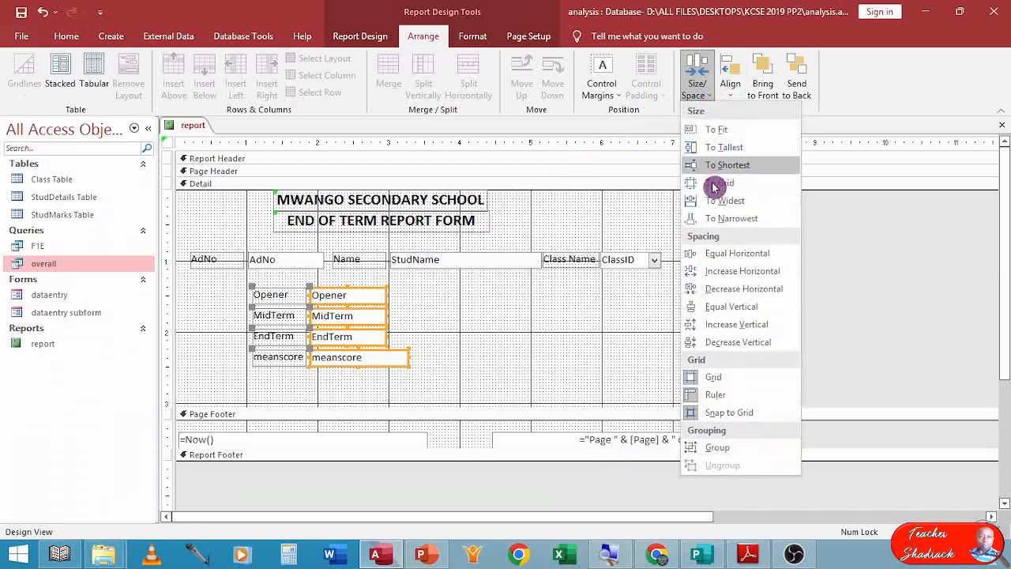
click(735, 332)
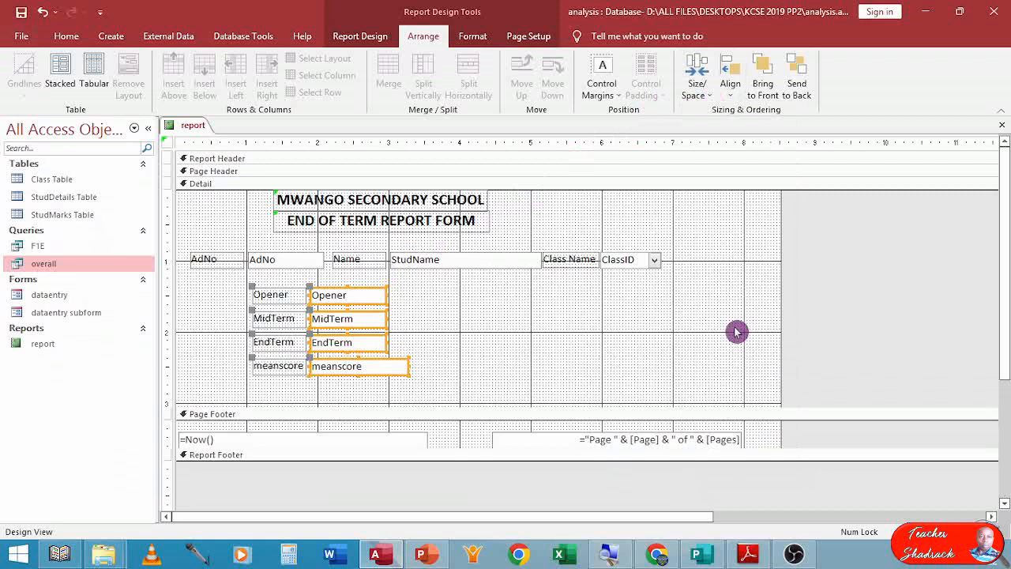
click(708, 96)
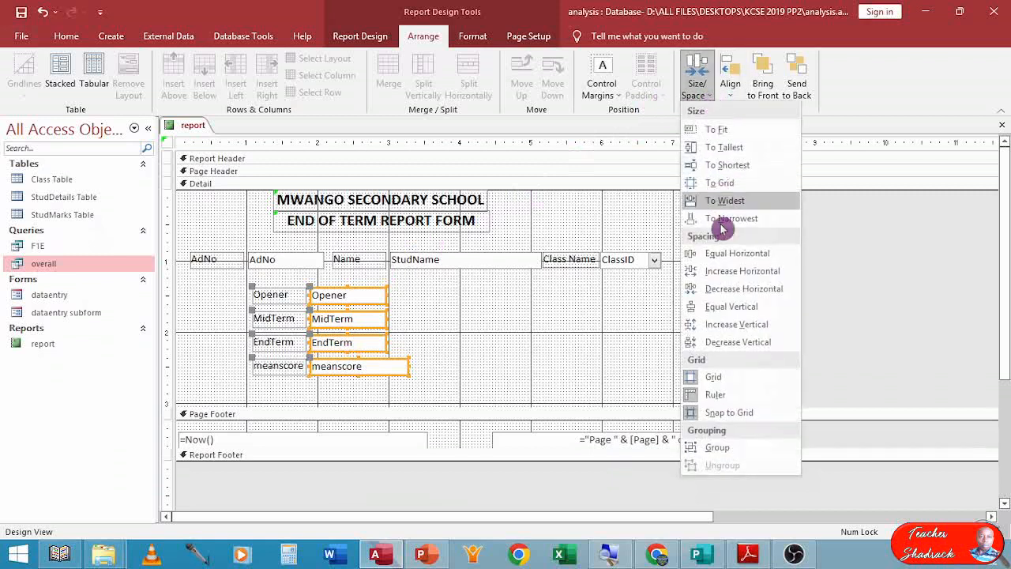
click(725, 309)
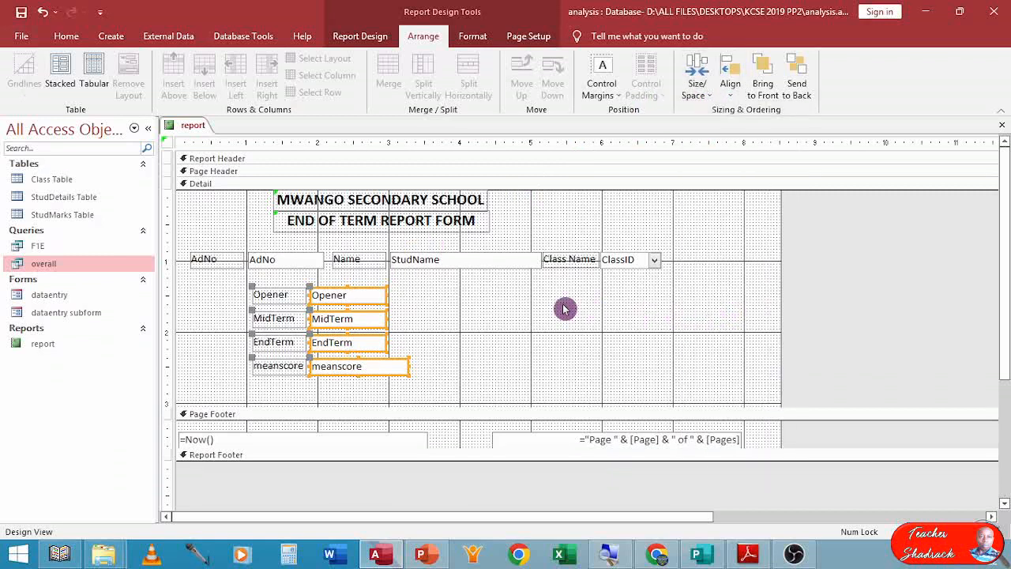
click(706, 95)
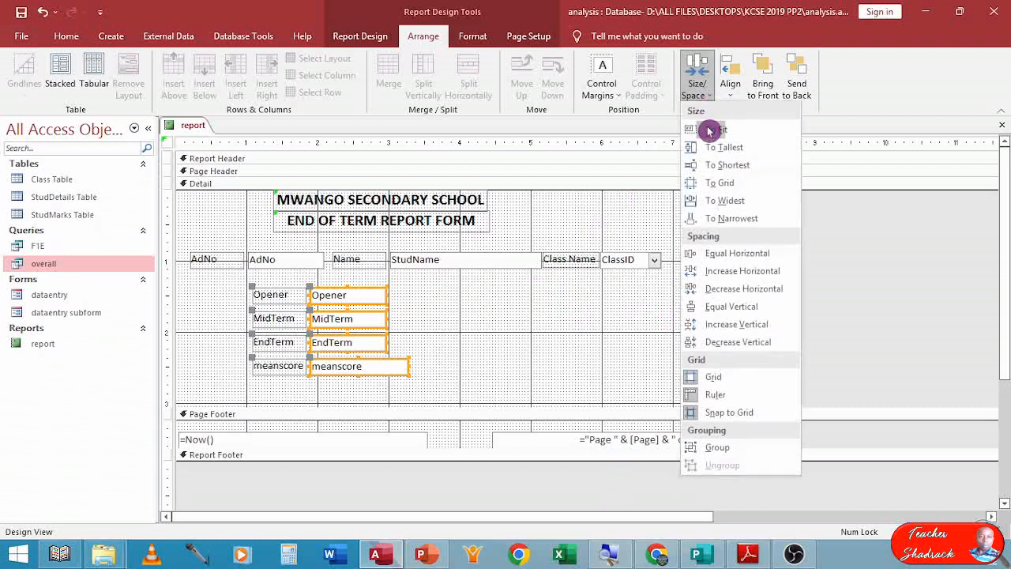
click(711, 324)
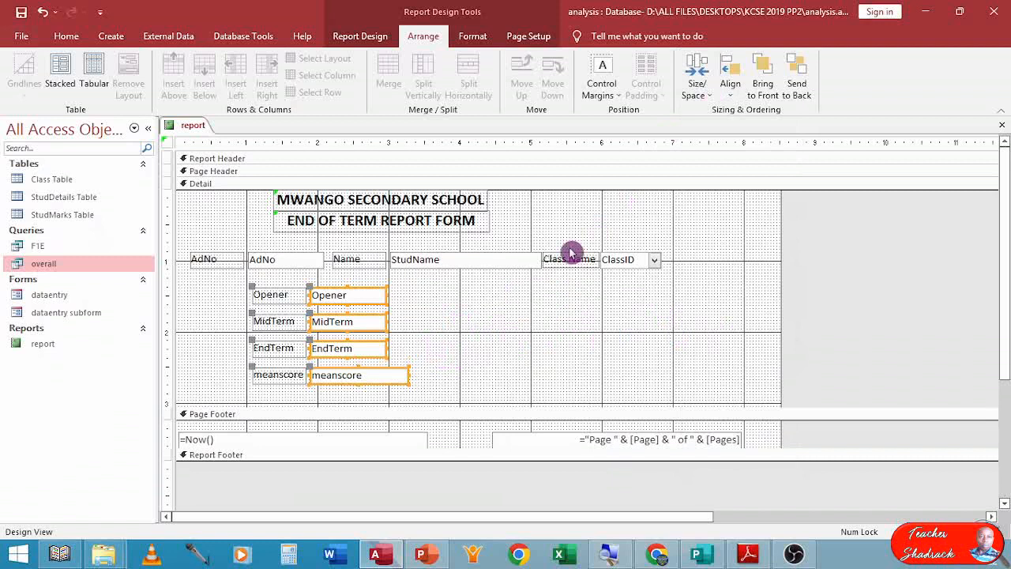
click(710, 97)
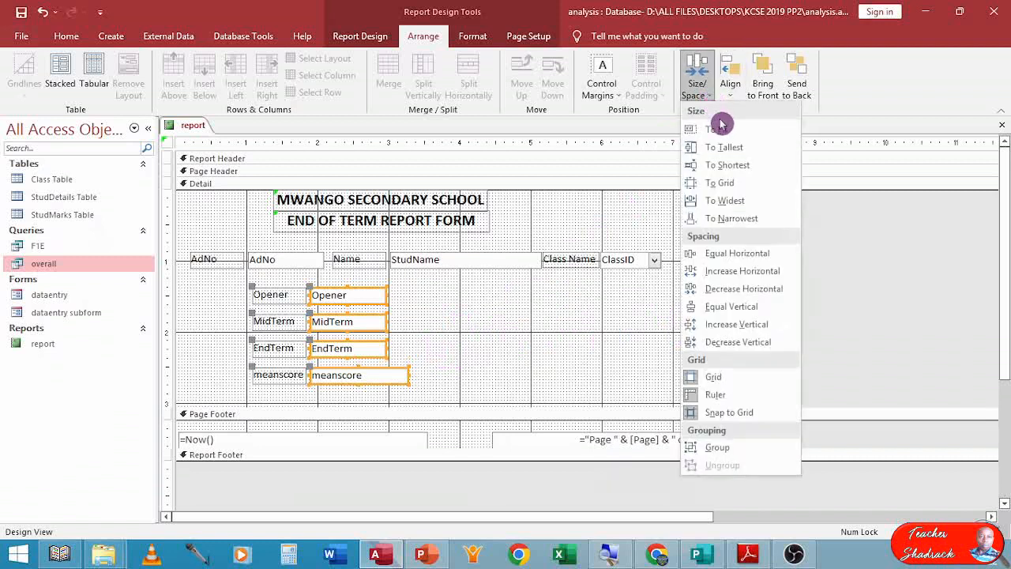
click(745, 219)
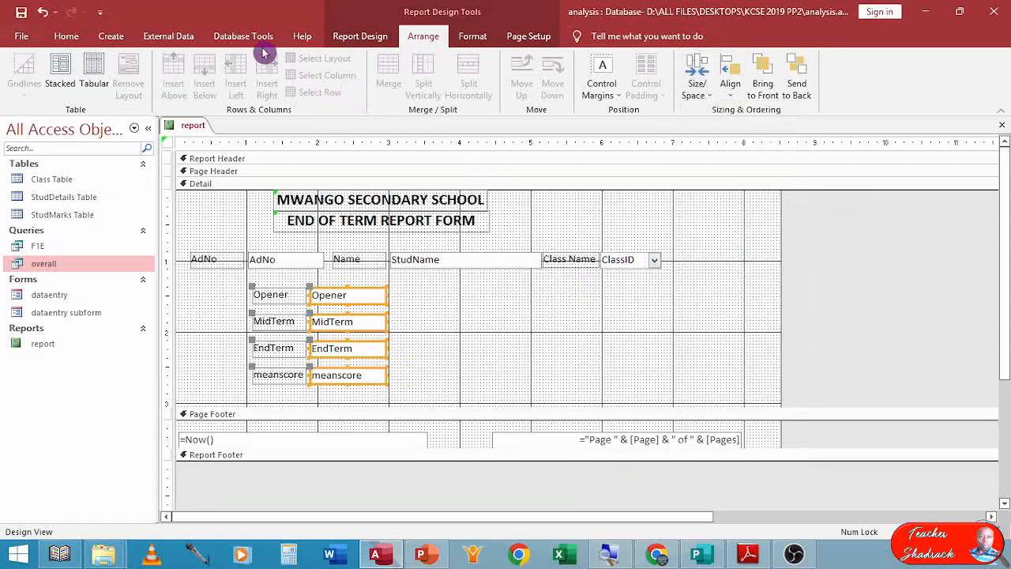
Give all the text boxes a thicker black outline.
shift+click(293, 263)
shift+click(457, 271)
shift+click(637, 263)
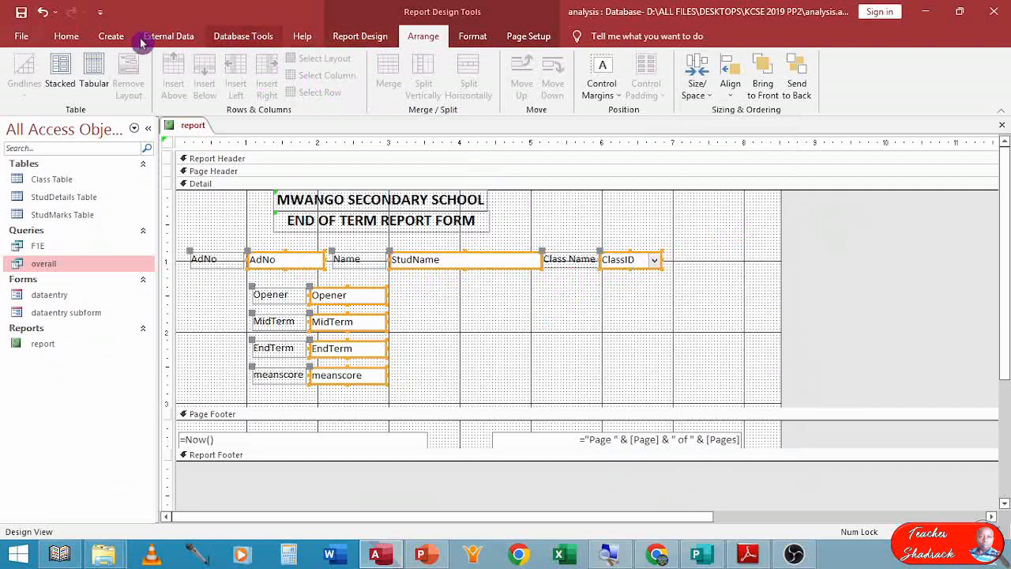
click(70, 37)
click(469, 37)
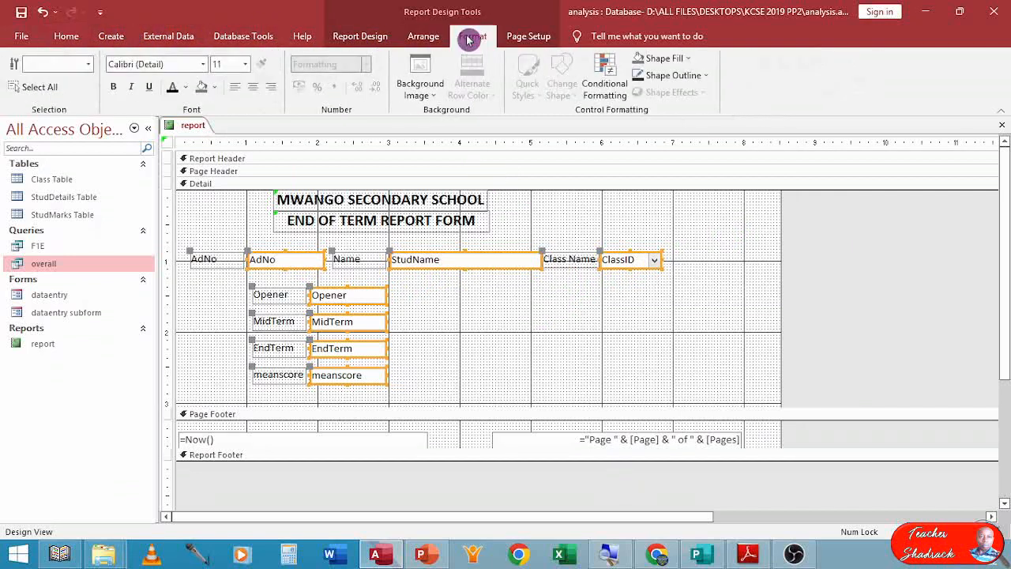
click(685, 77)
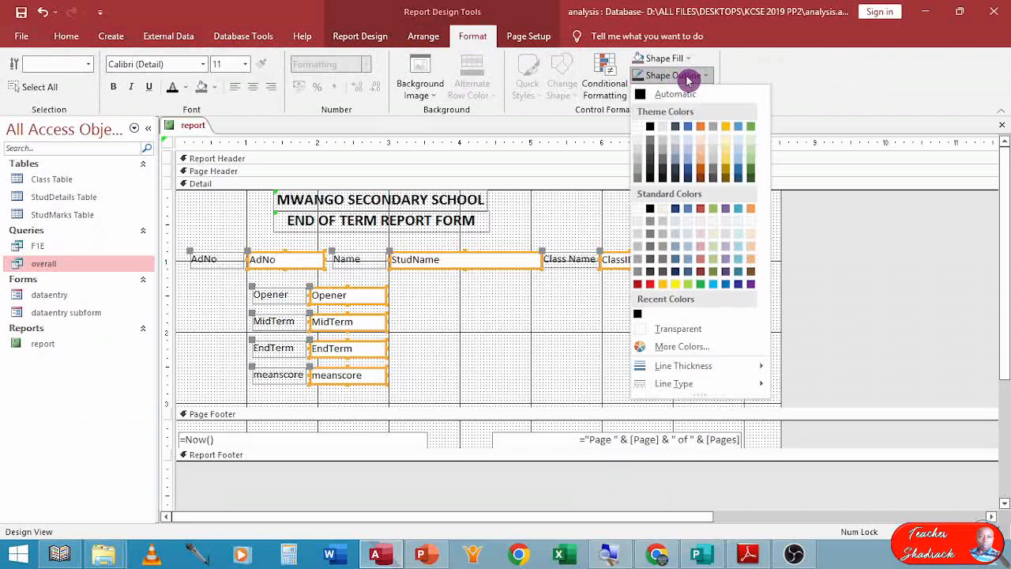
mouse_move(672, 368)
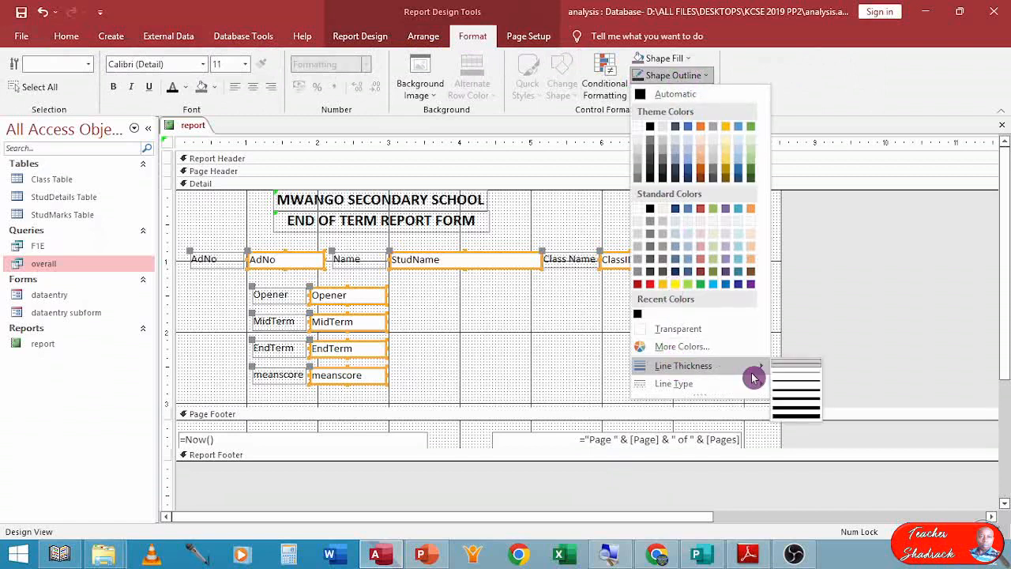
click(801, 385)
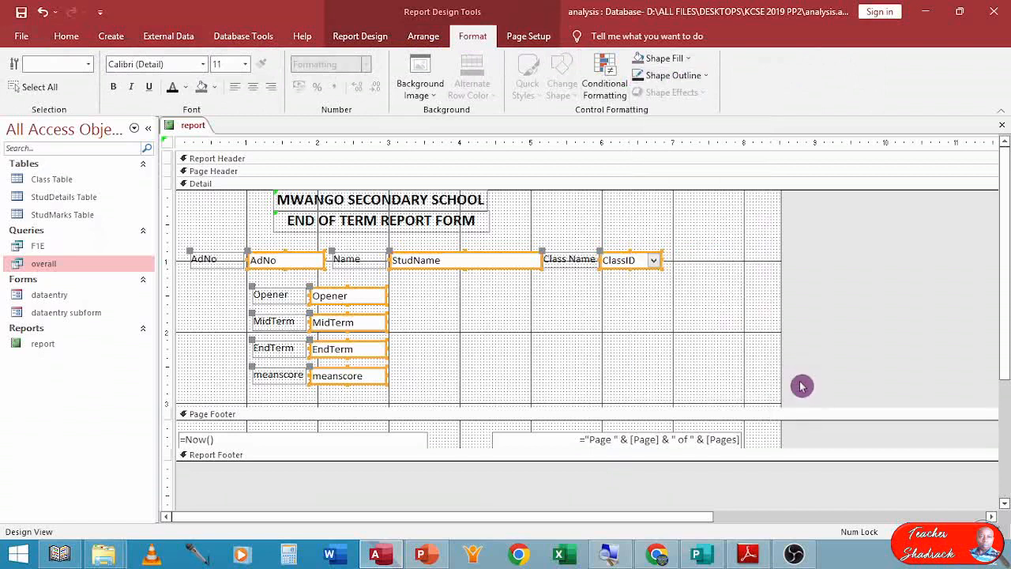
click(697, 79)
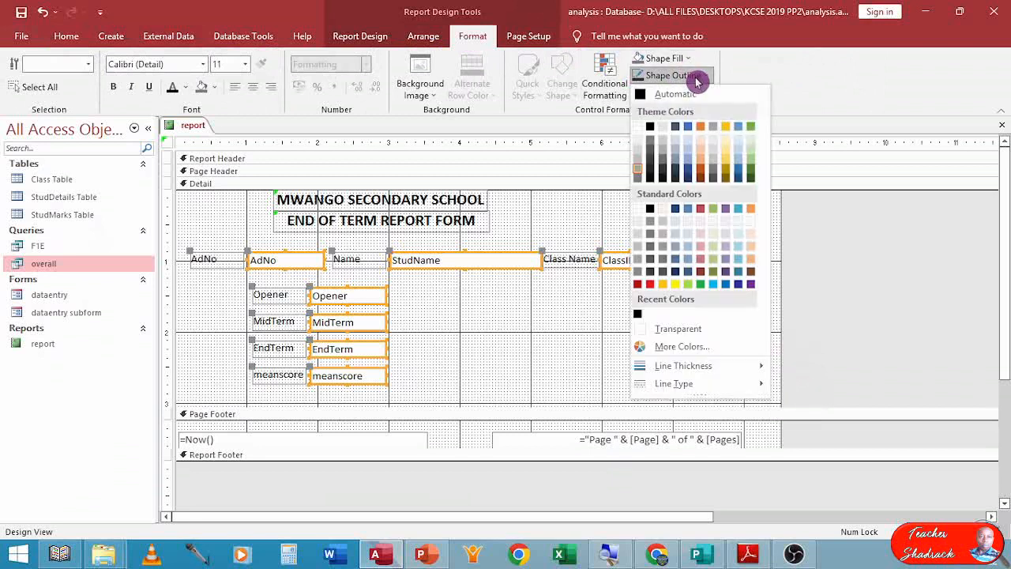
click(652, 129)
click(577, 309)
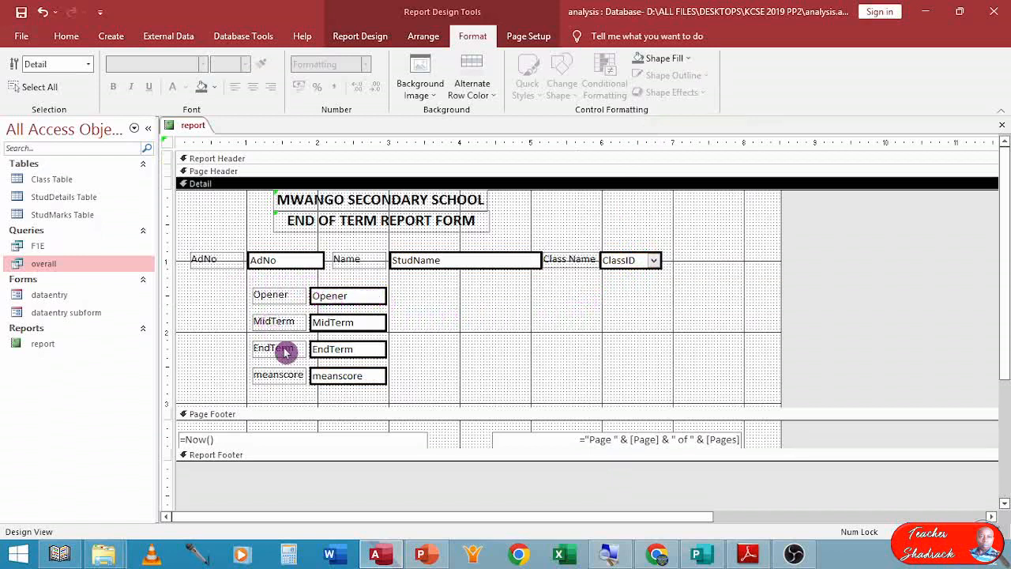
Rename the mark labels as Mid Term, End Term and Mean Score.
click(273, 324)
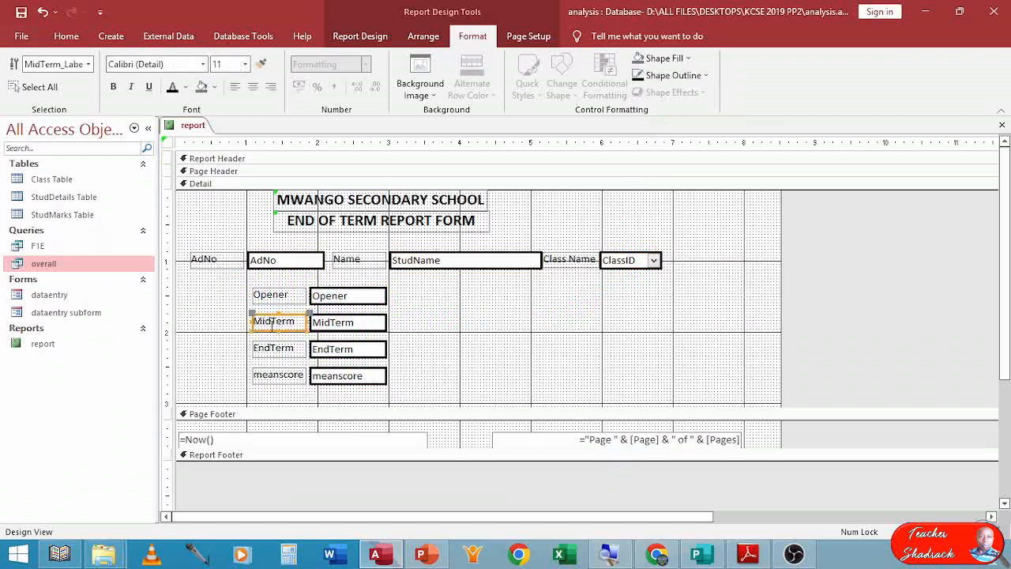
click(272, 322)
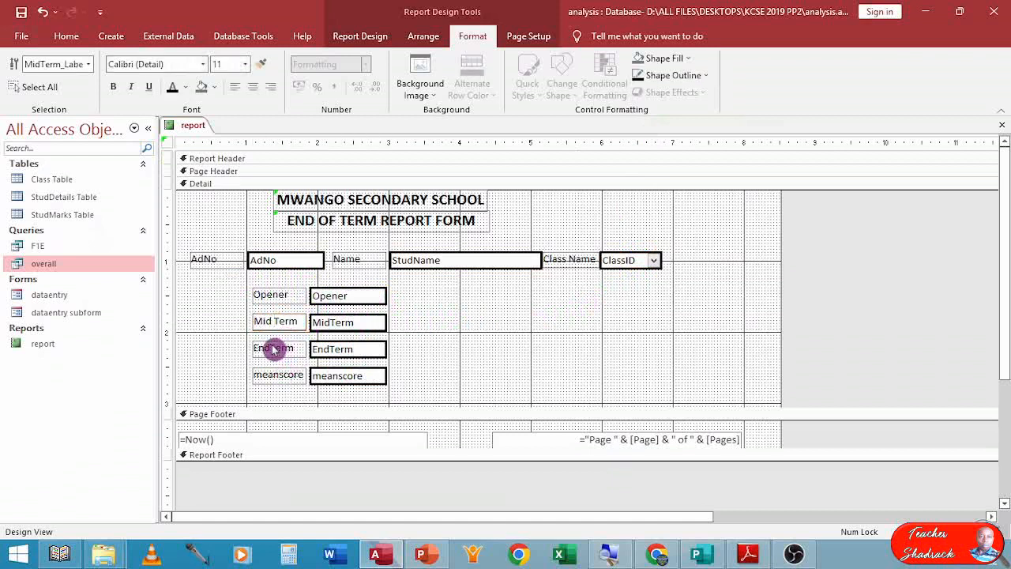
click(274, 350)
click(271, 348)
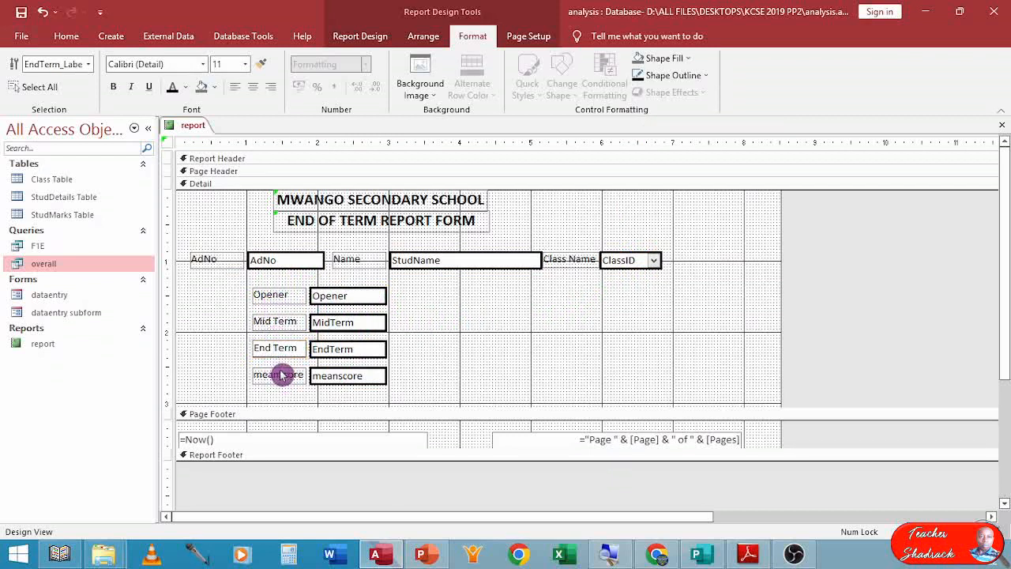
click(283, 375)
click(280, 372)
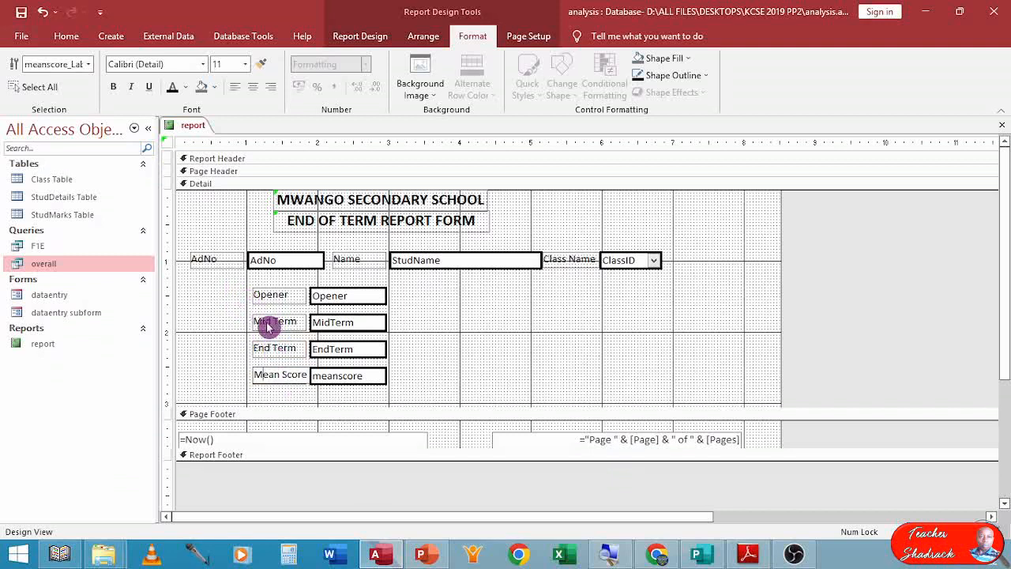
Widen the four mark labels leftward.
drag(276, 277, 227, 347)
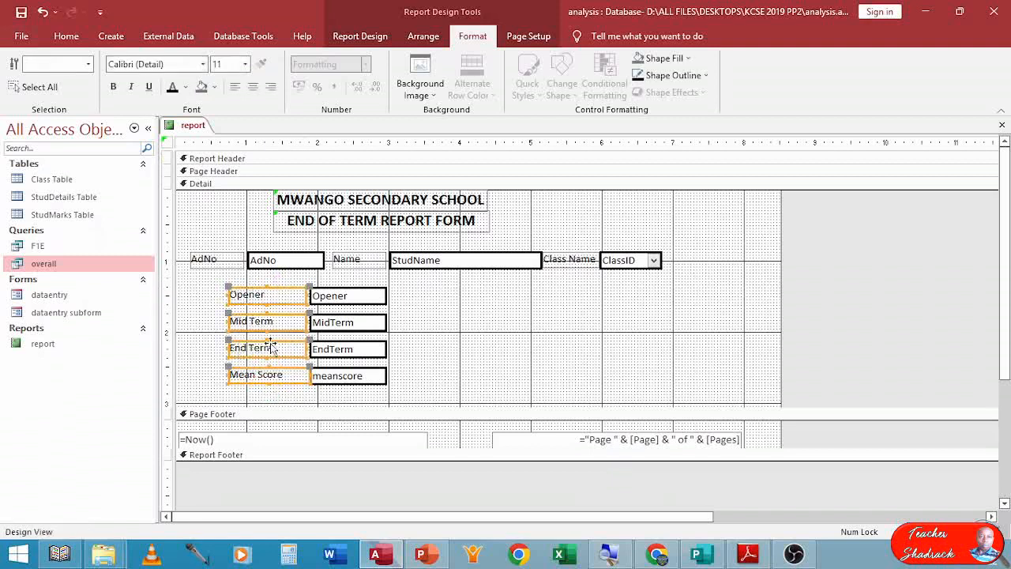
click(461, 363)
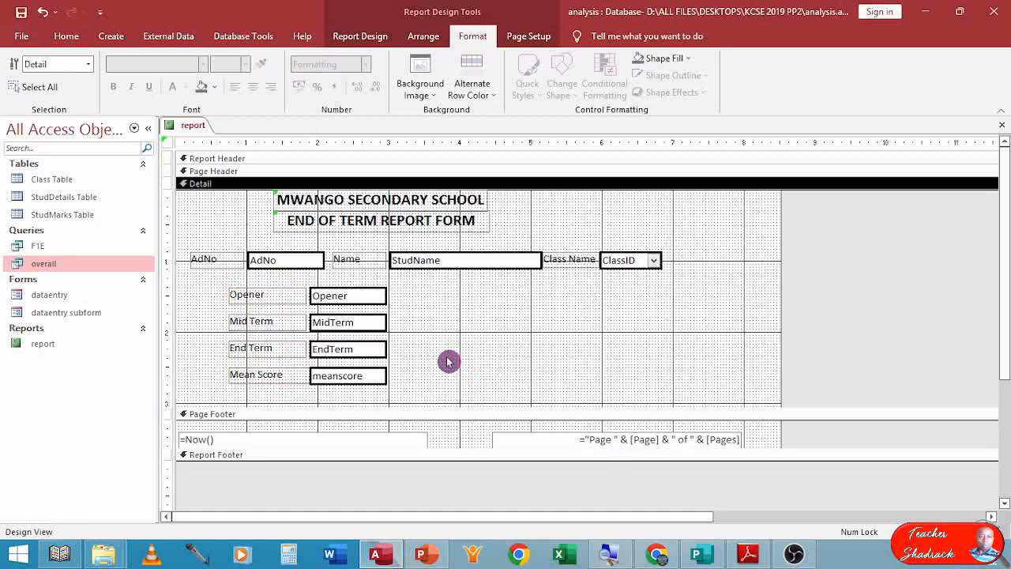
Centre the text in the Opener, MidTerm, EndTerm and meanscore text boxes.
drag(406, 389, 347, 286)
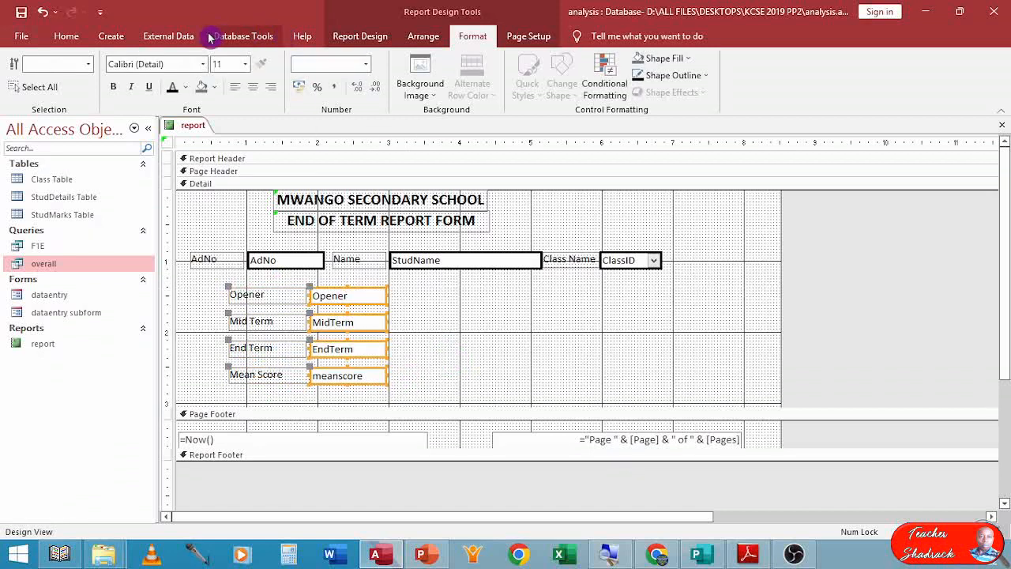
click(253, 91)
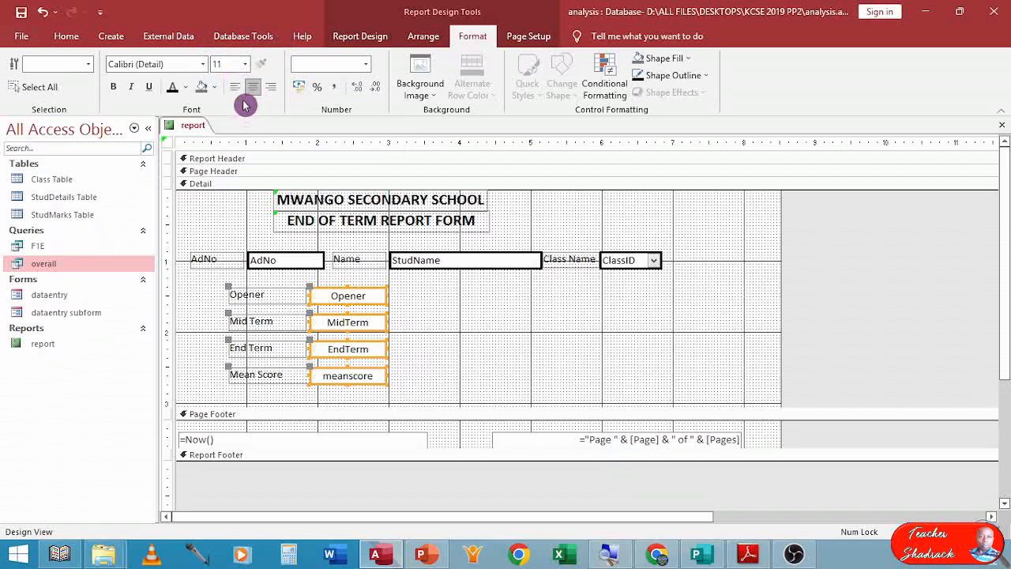
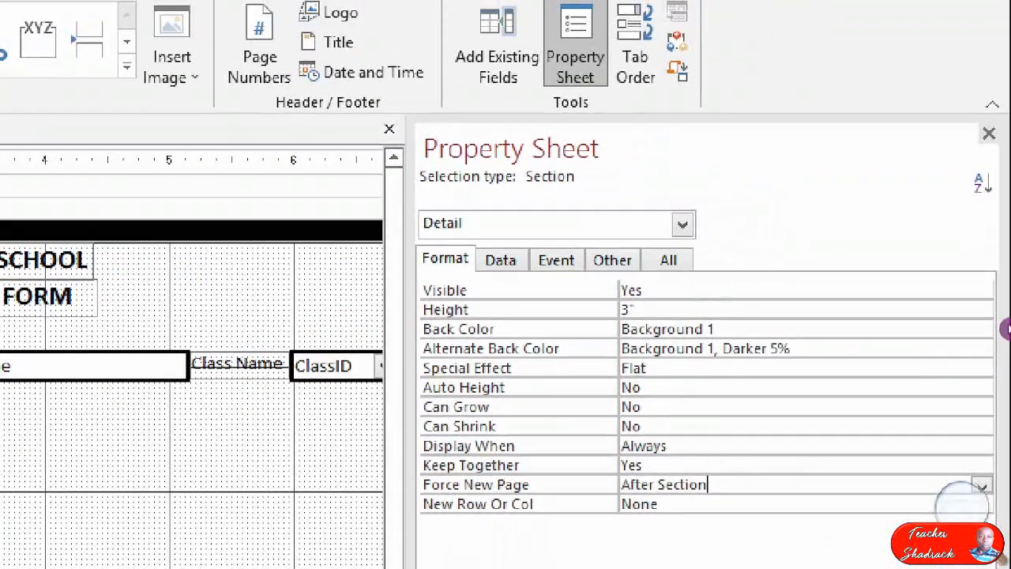
Set the Detail section's Force New Page to After Section and switch the report to Print Preview.
click(981, 487)
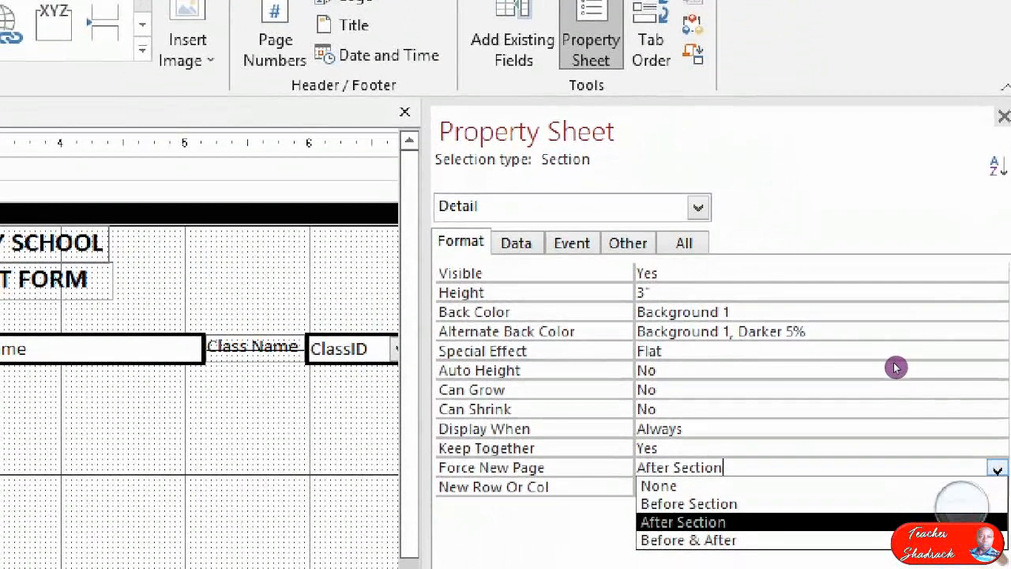
click(503, 321)
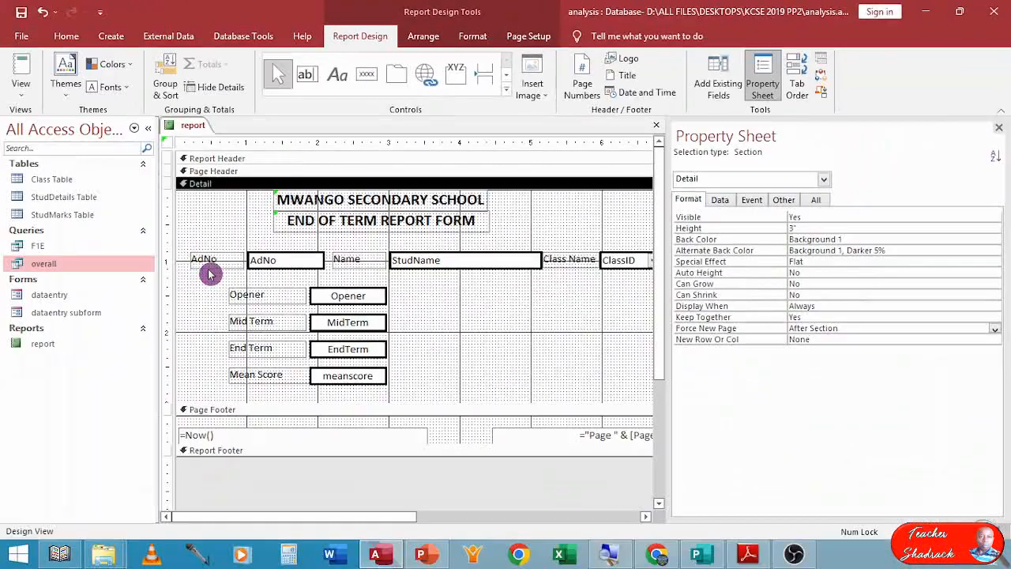
click(22, 86)
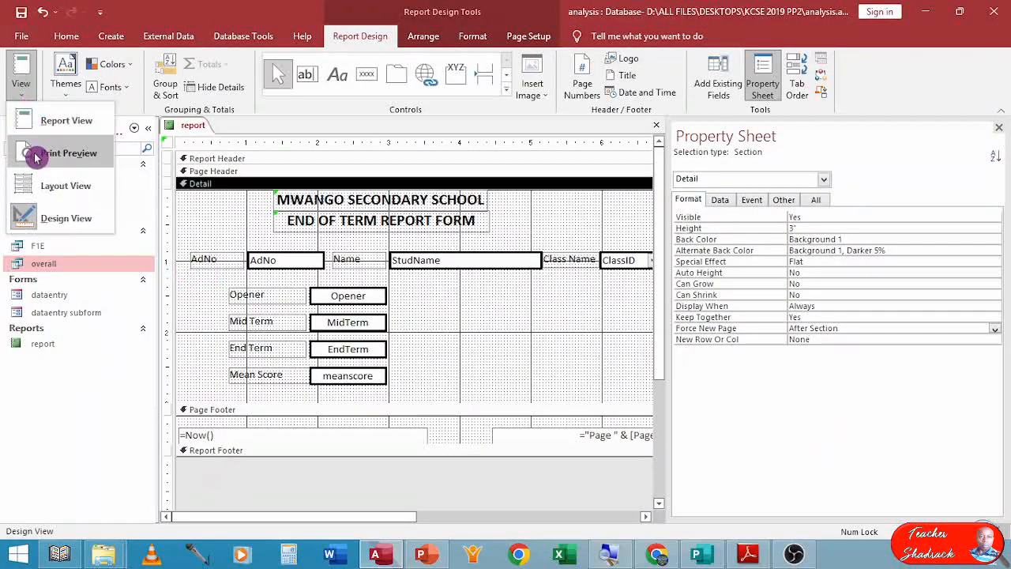
click(37, 154)
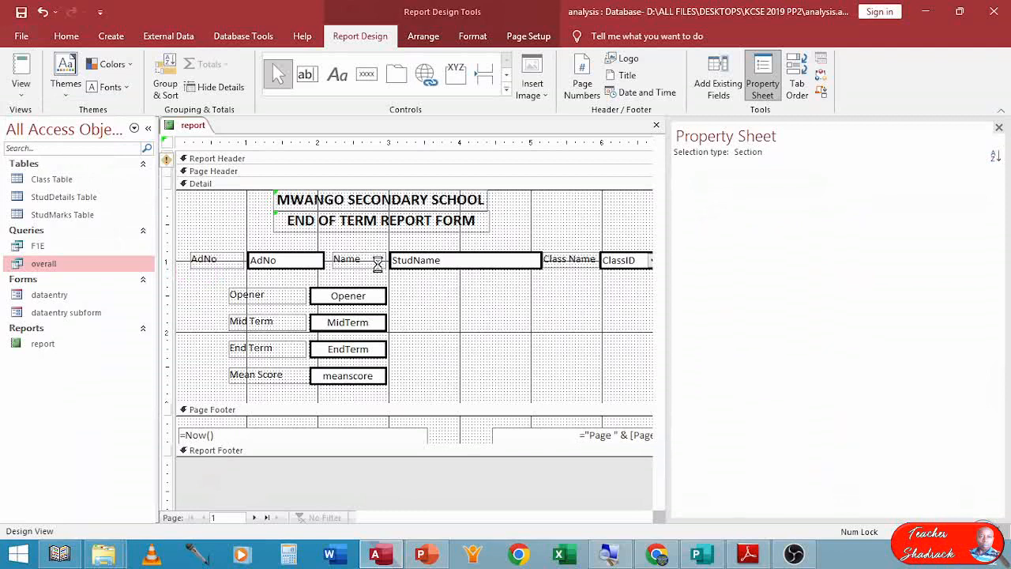
click(483, 324)
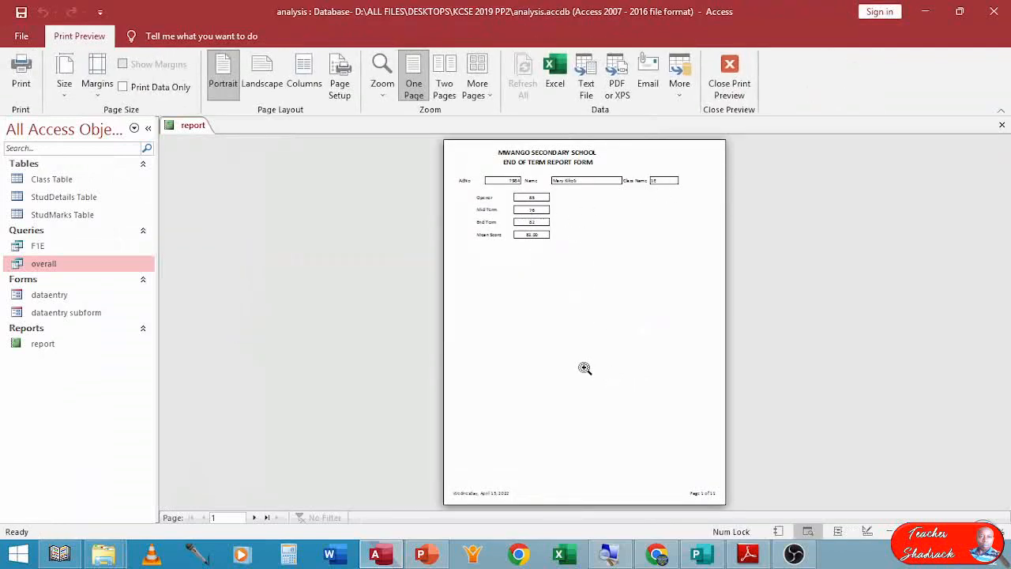
Zoom in and page through the report's student records in Print Preview.
click(526, 190)
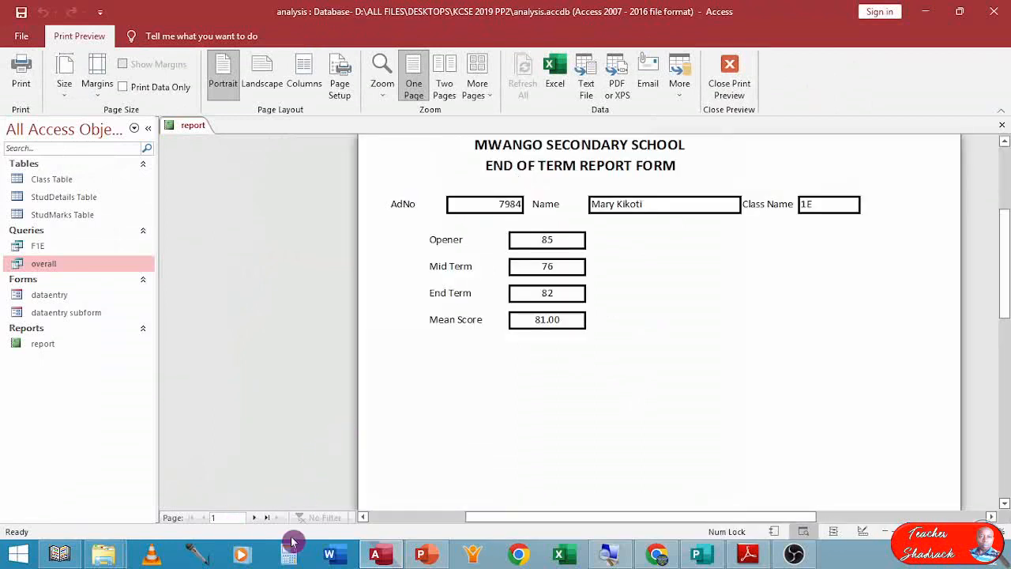
click(254, 517)
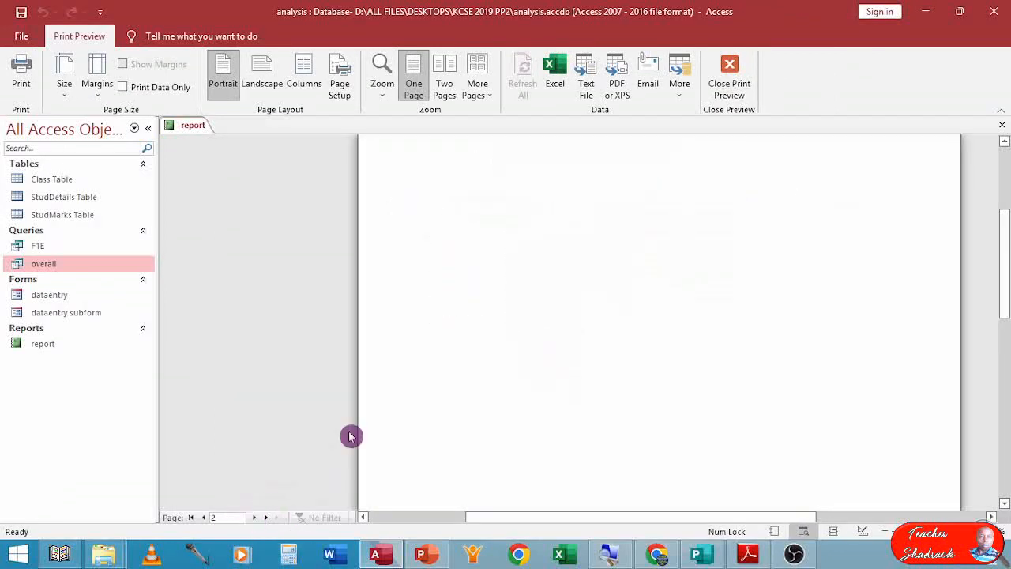
click(530, 218)
click(528, 189)
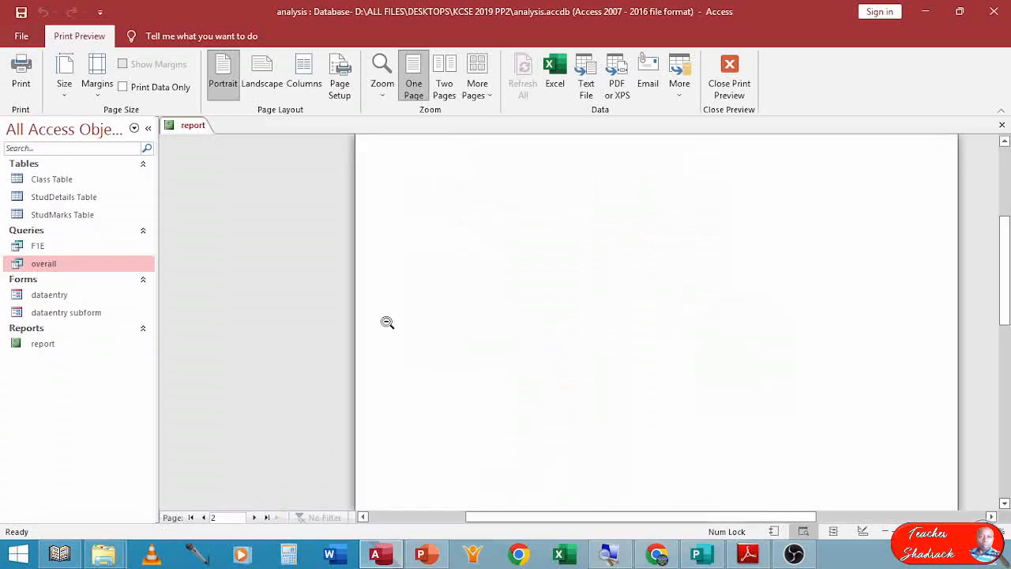
click(254, 517)
click(598, 204)
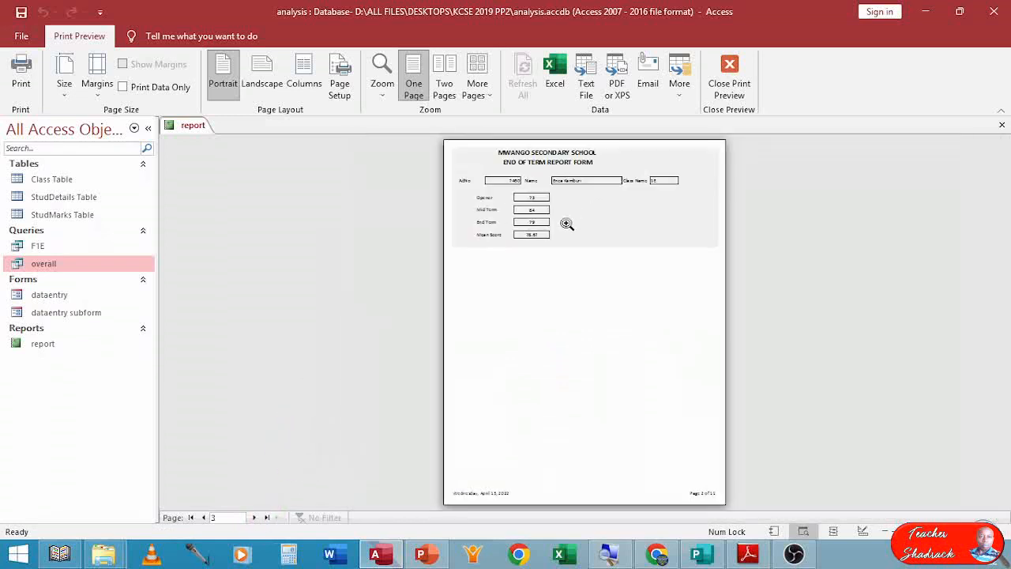
click(554, 198)
click(254, 518)
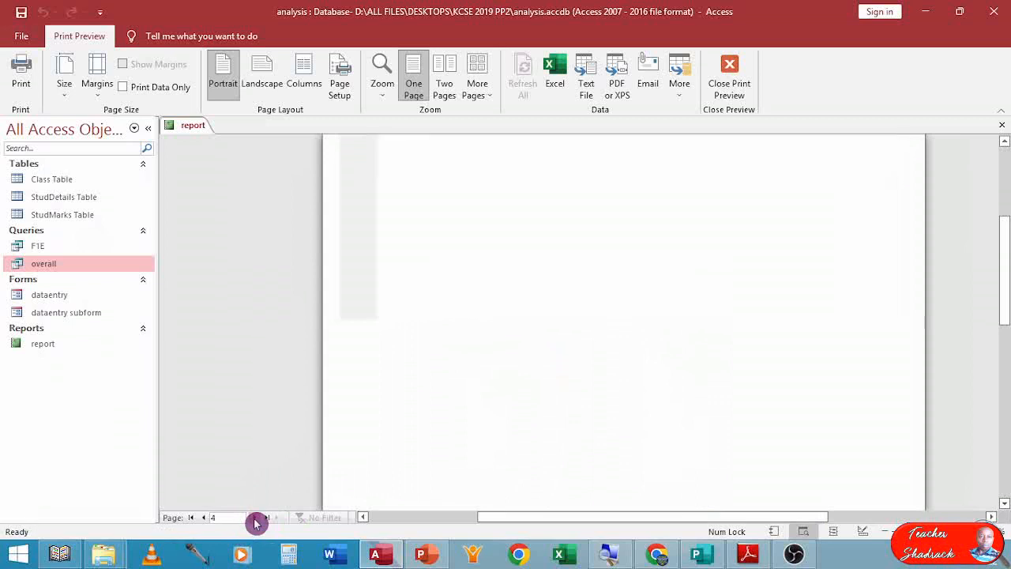
click(253, 517)
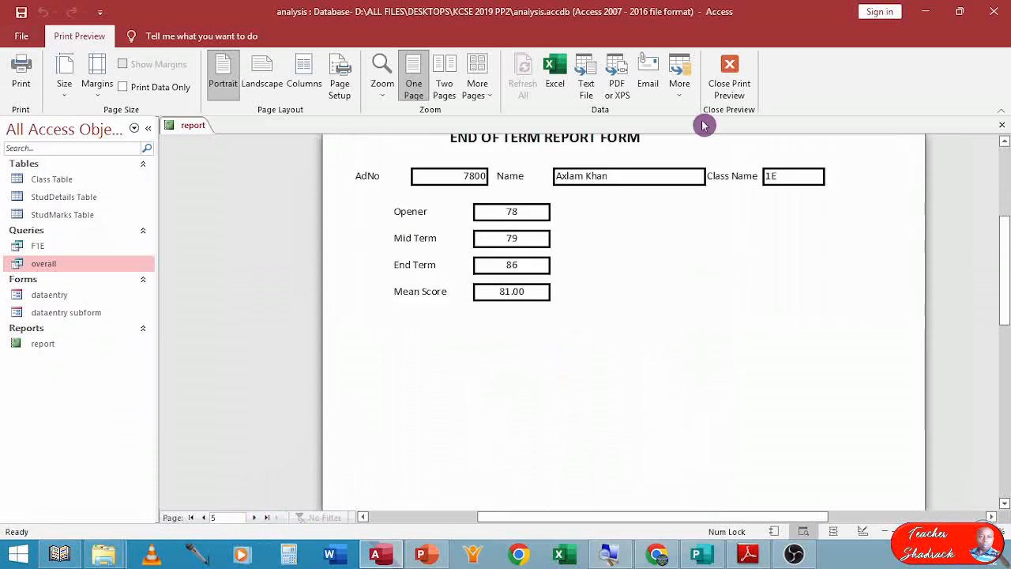
Return to Design View, close the property sheet and narrow the report width to about 8 inches.
right_click(695, 278)
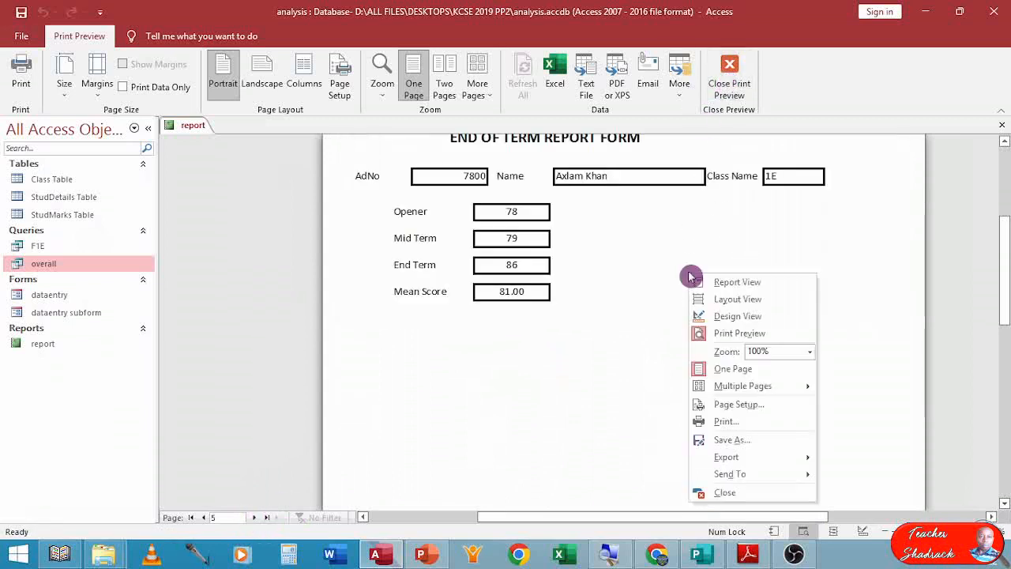
click(725, 313)
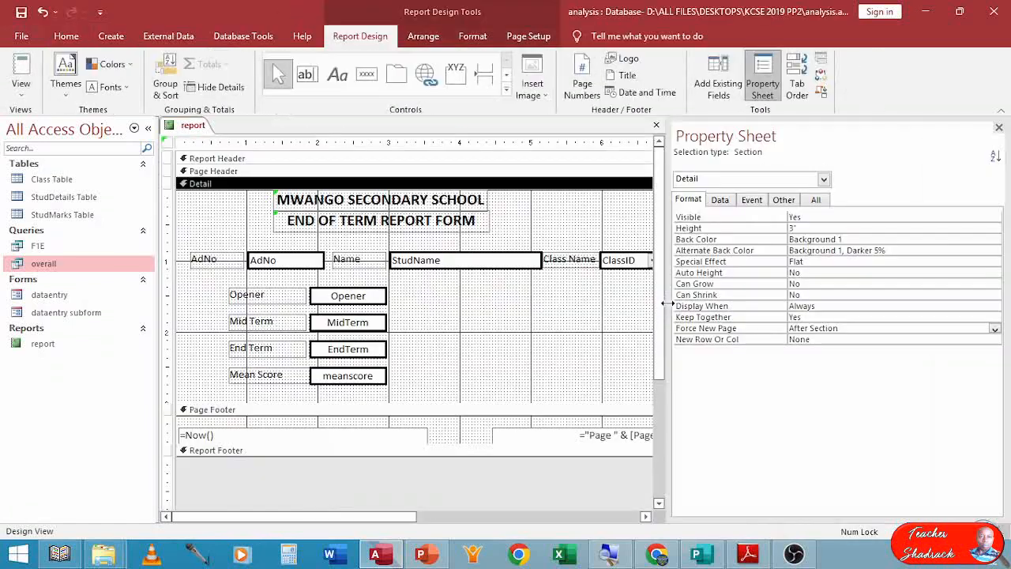
click(999, 127)
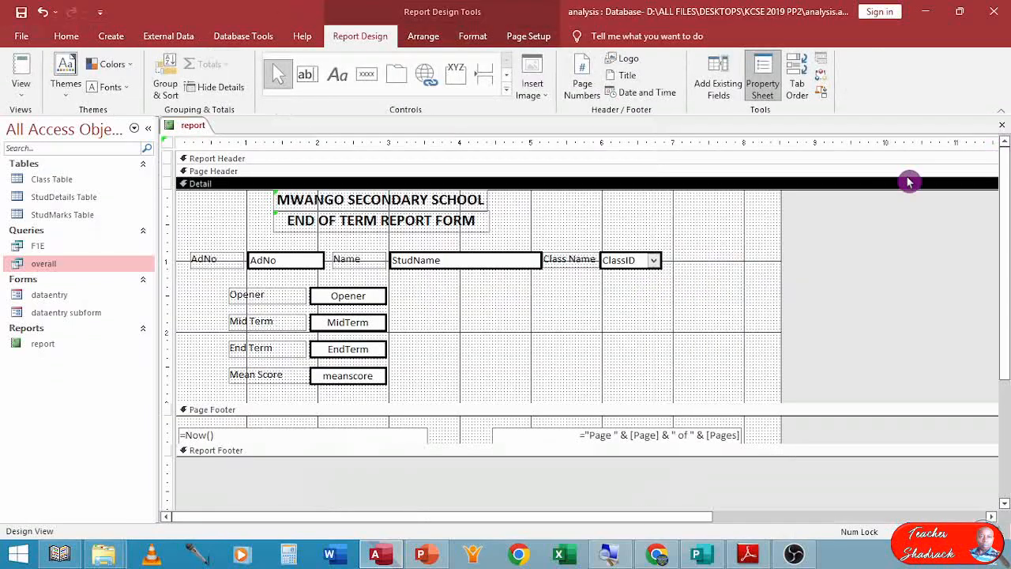
drag(782, 266, 741, 261)
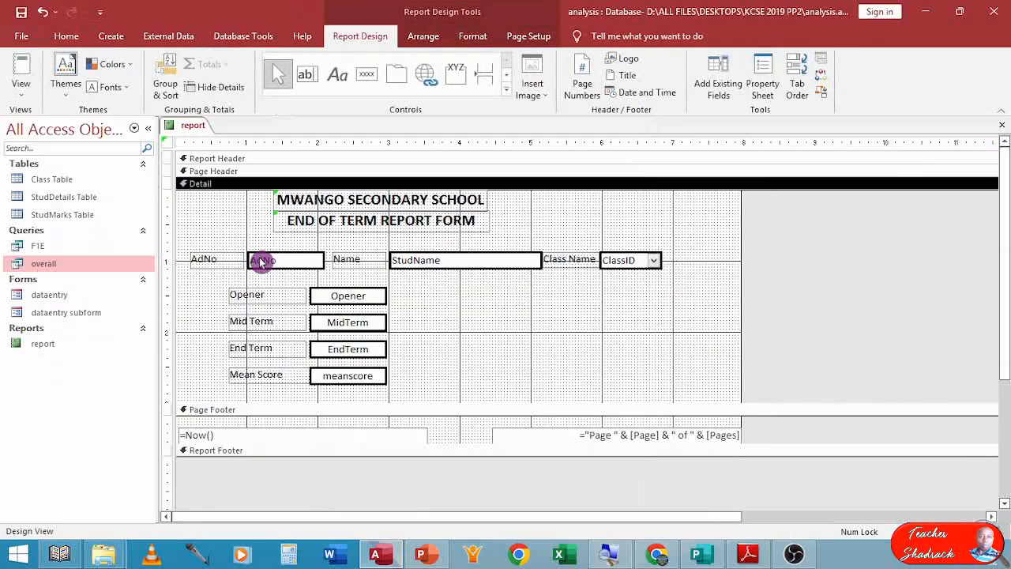
Shrink the page-number box in the page footer and narrow the report width to about 7 inches.
click(651, 440)
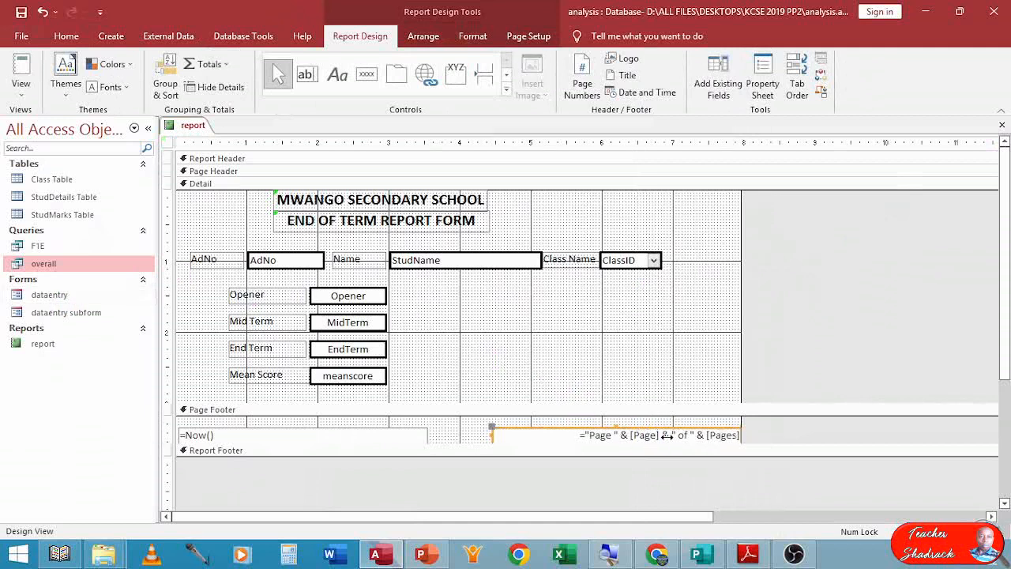
drag(666, 435, 664, 437)
click(745, 336)
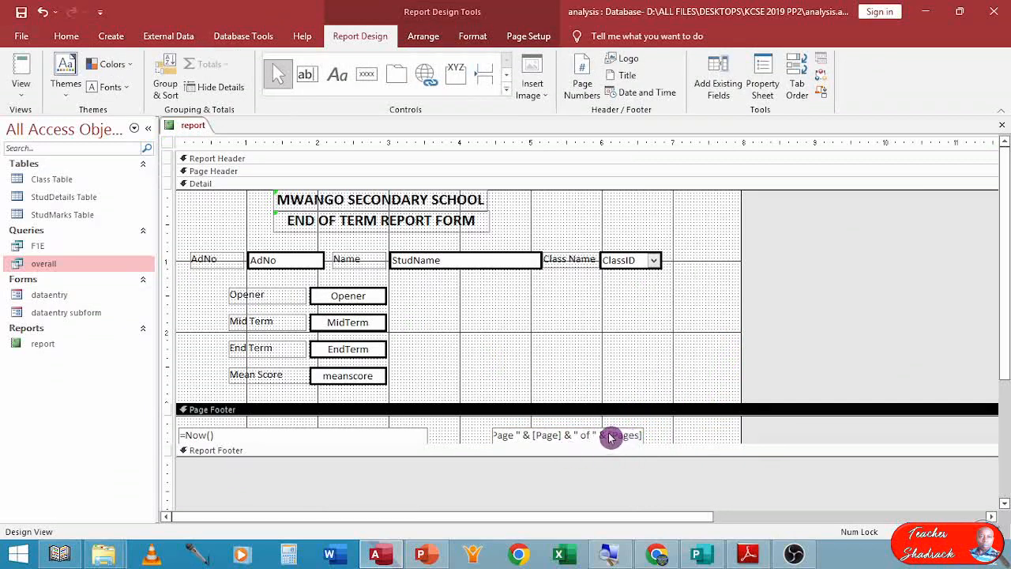
click(641, 435)
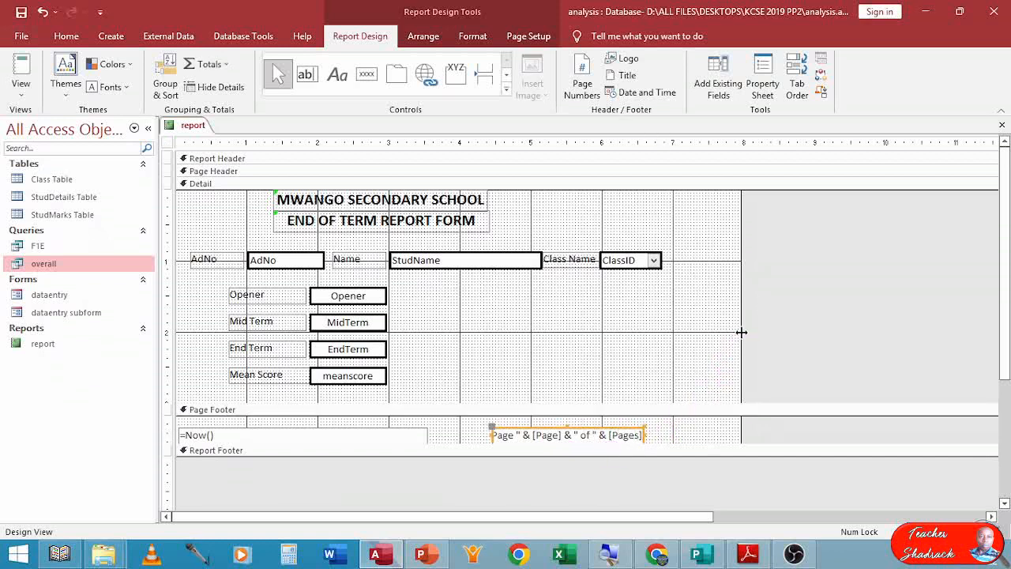
drag(740, 334, 628, 333)
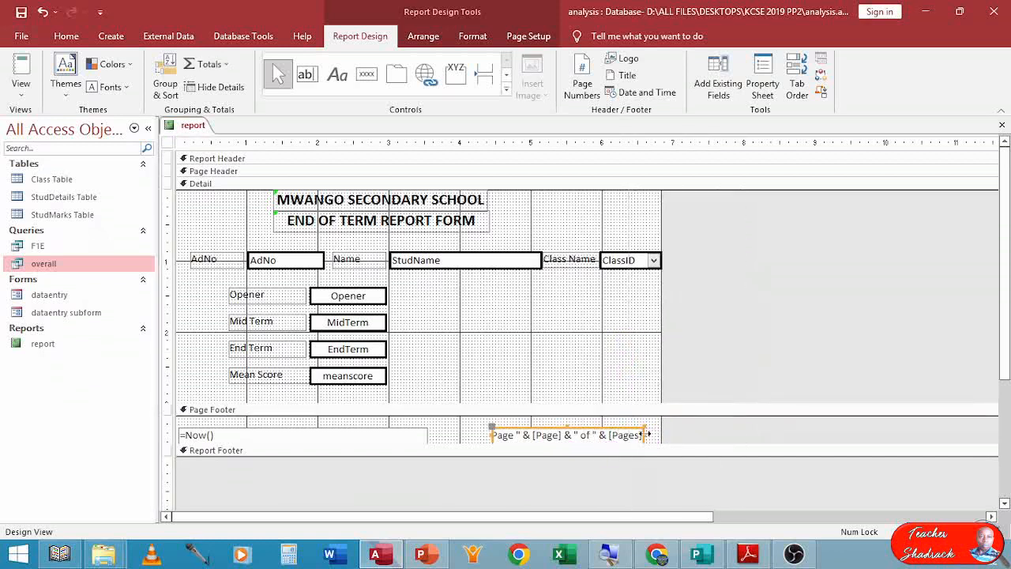
drag(656, 434, 671, 434)
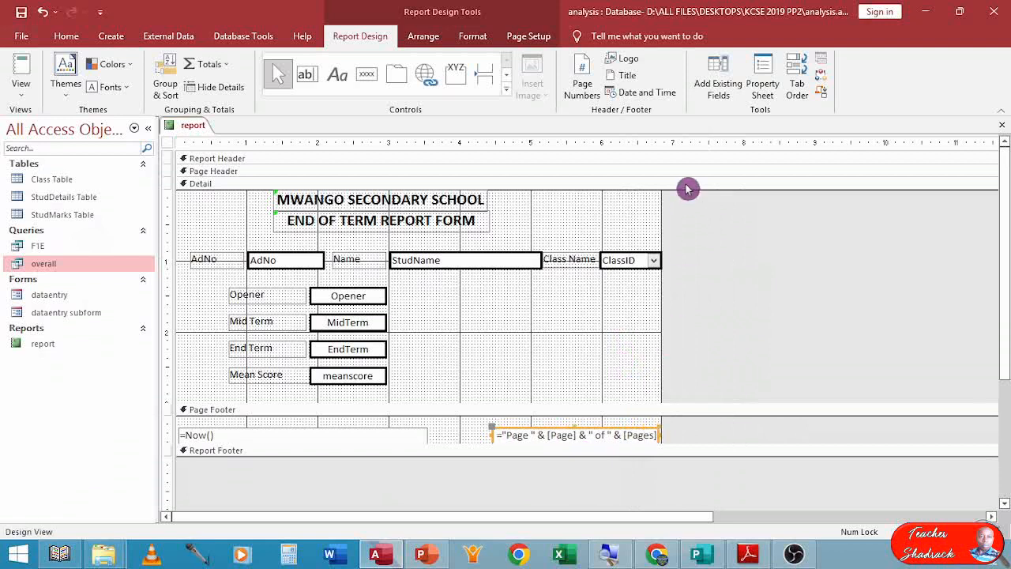
Preview the report, page through the student records, and close the preview.
click(28, 85)
click(39, 151)
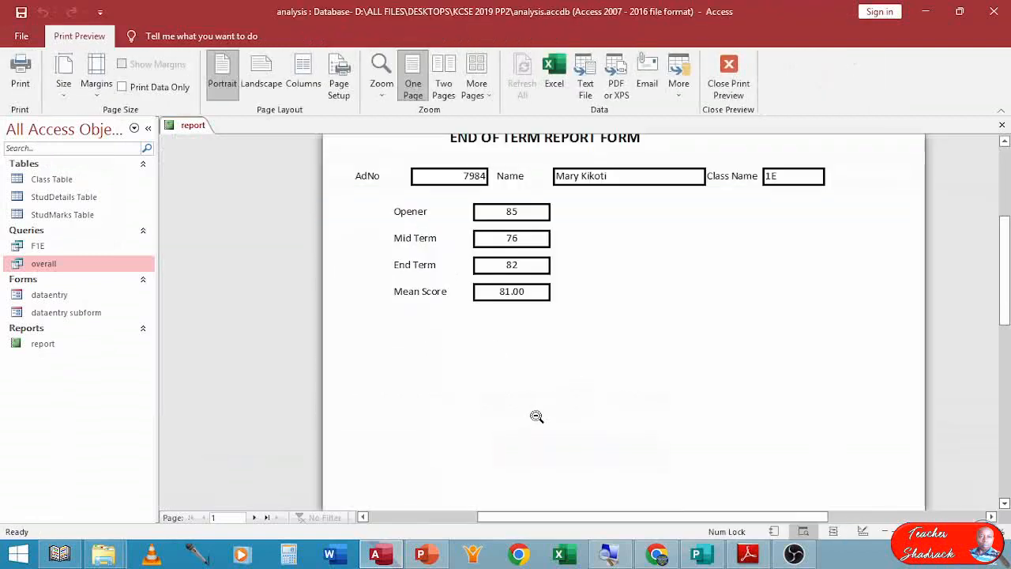
click(254, 518)
click(254, 518)
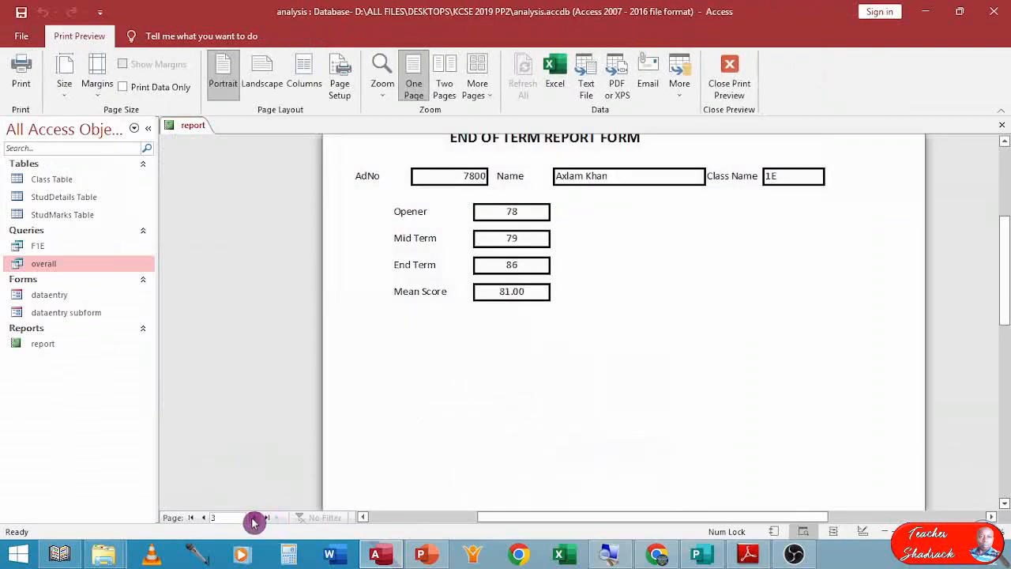
click(254, 518)
click(254, 518)
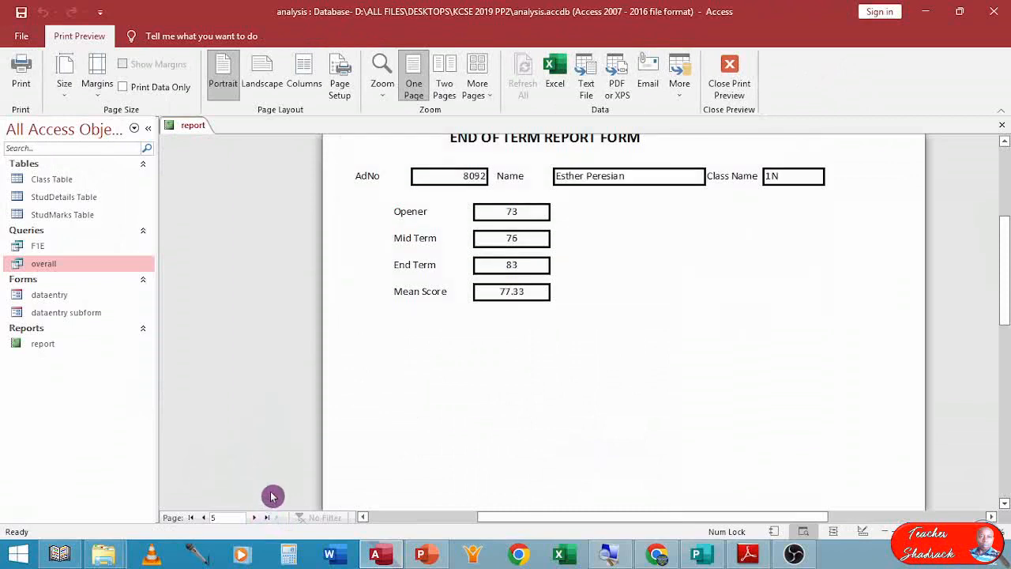
scroll(588, 261, up, 3)
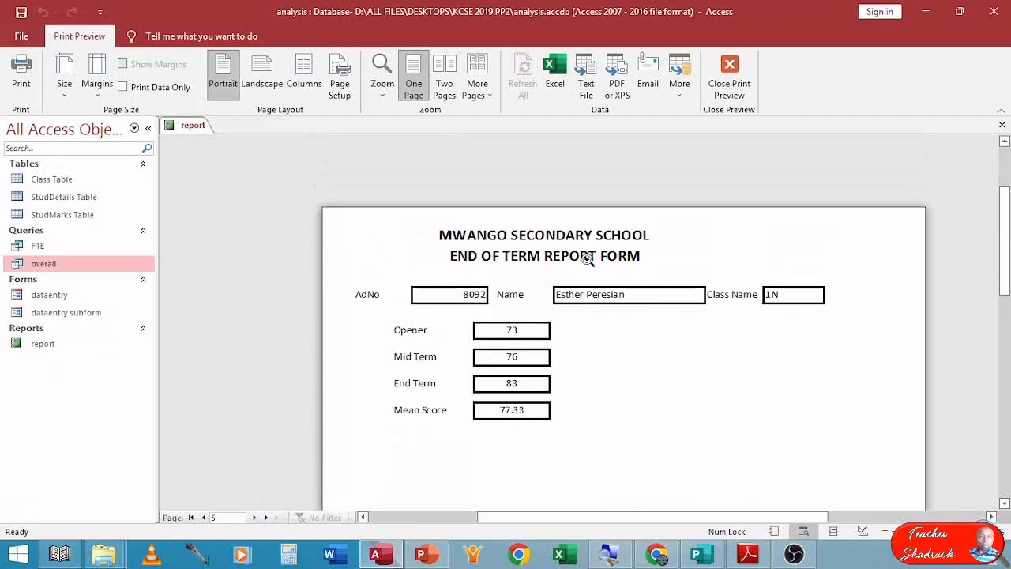
click(727, 83)
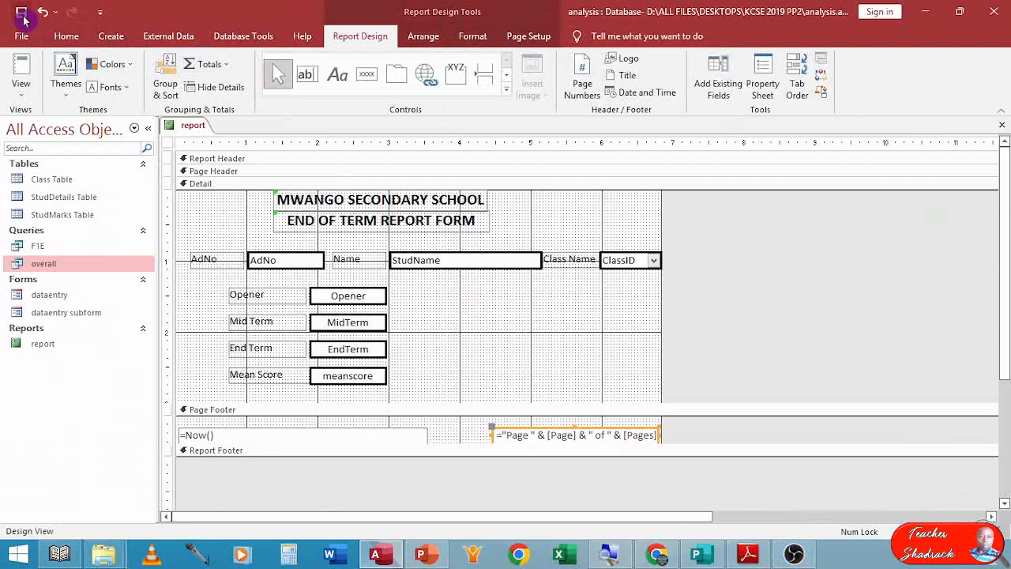
Review the question's printing instructions in the exam PDF.
click(751, 555)
scroll(471, 353, down, 8)
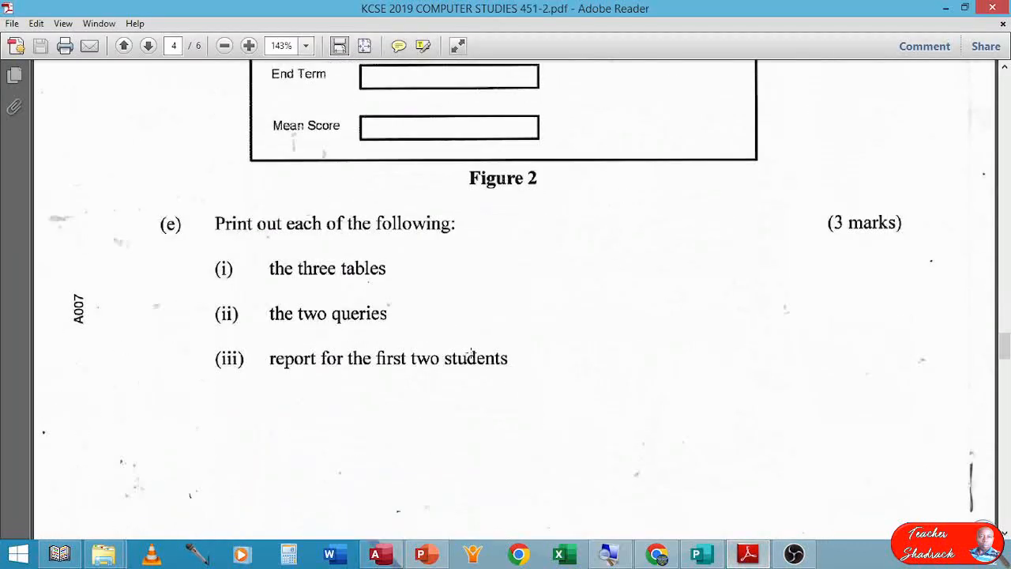
scroll(471, 352, up, 1)
scroll(471, 352, up, 3)
scroll(473, 352, down, 2)
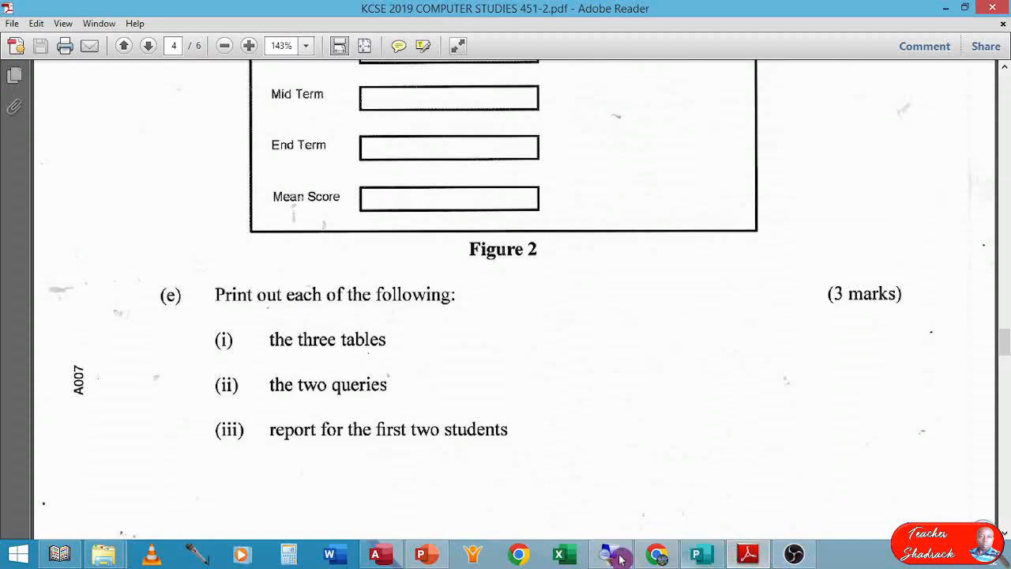
click(375, 554)
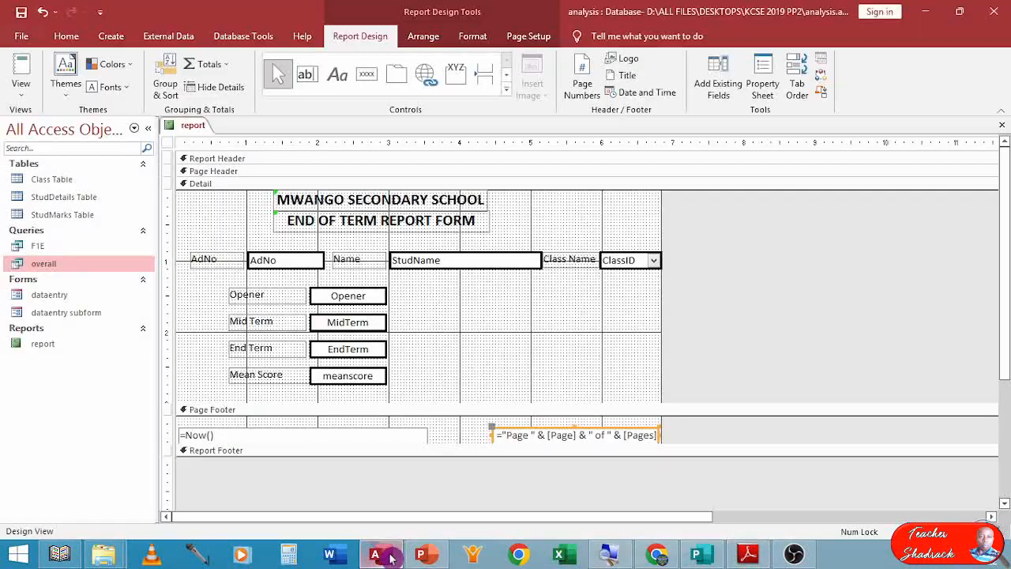
Open the Class Table and start printing it, then cancel the print dialog.
click(54, 179)
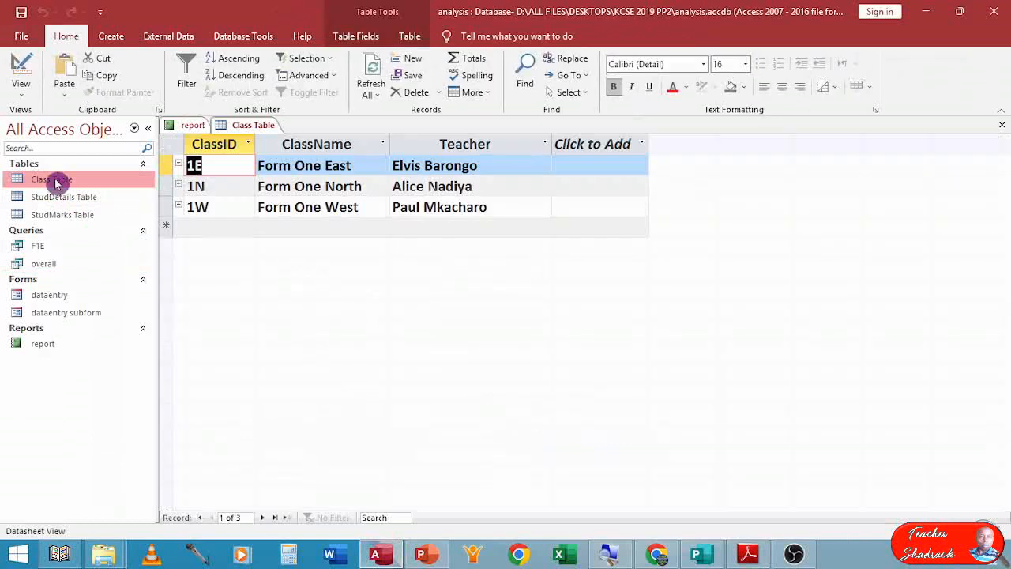
key(ctrl+p)
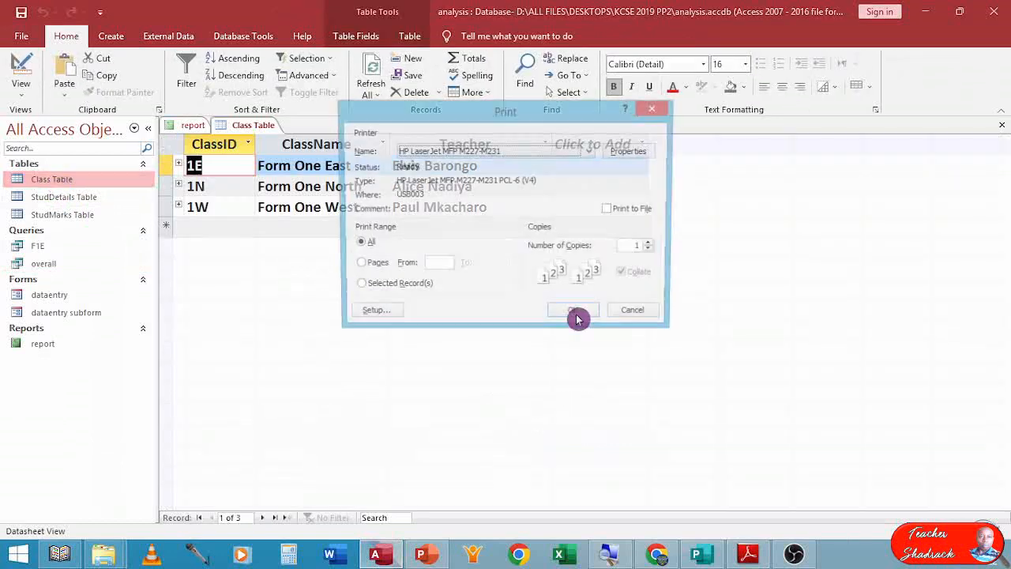
click(585, 150)
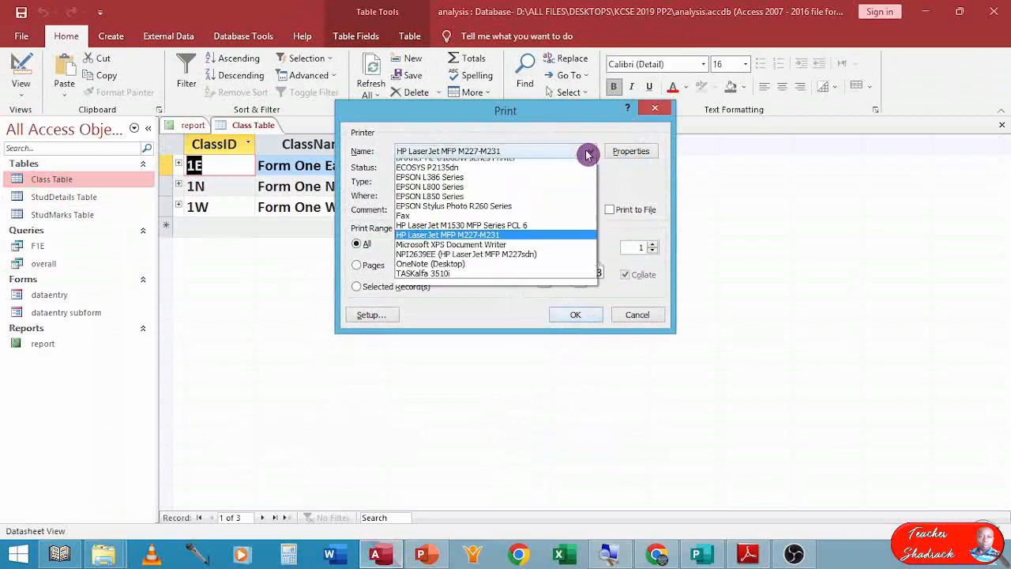
click(562, 122)
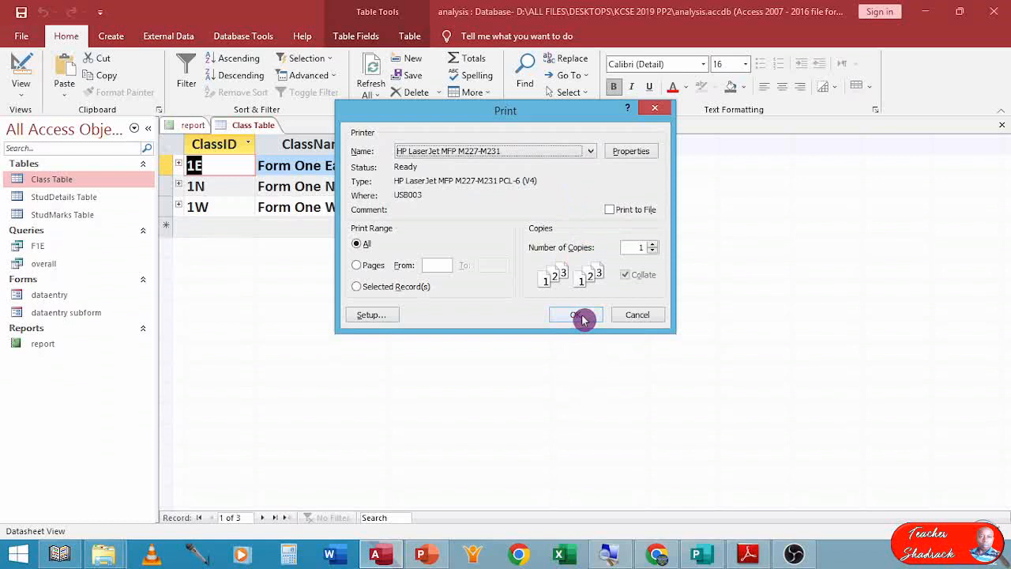
click(636, 315)
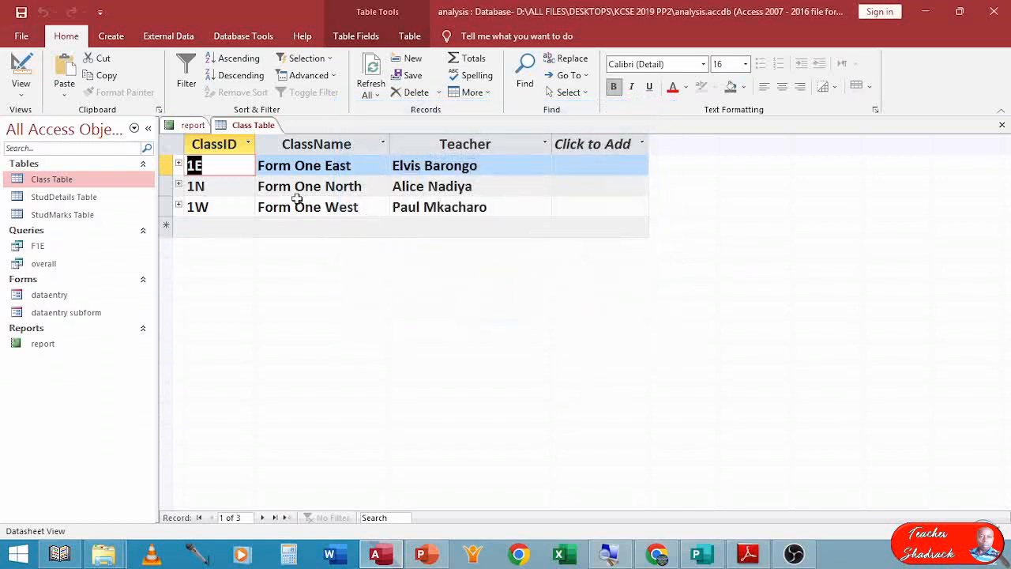
Open the StudDetails Table and print it.
double_click(86, 198)
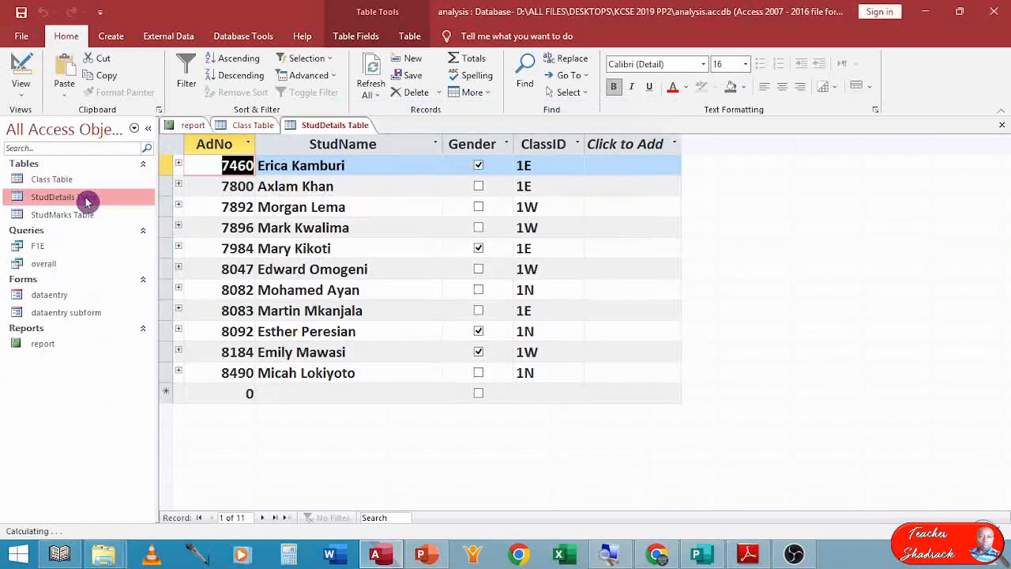
key(ctrl+p)
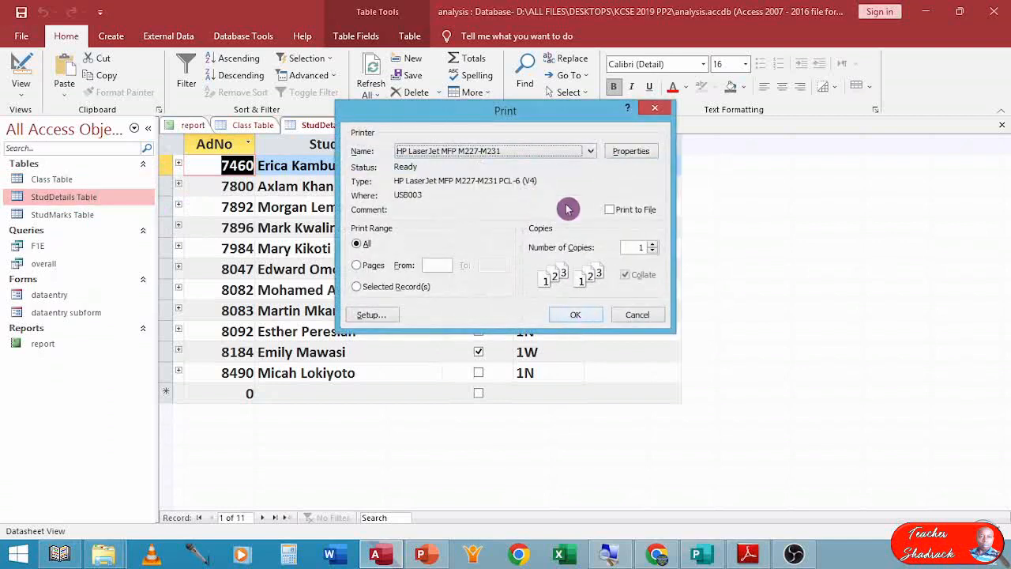
click(587, 318)
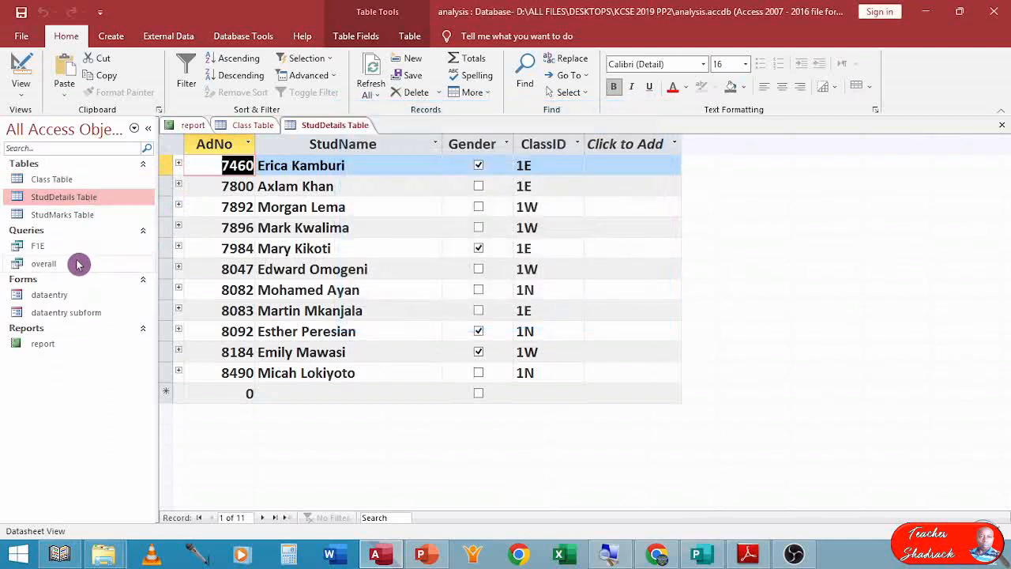
Open the F1E query and print it.
click(43, 250)
double_click(44, 250)
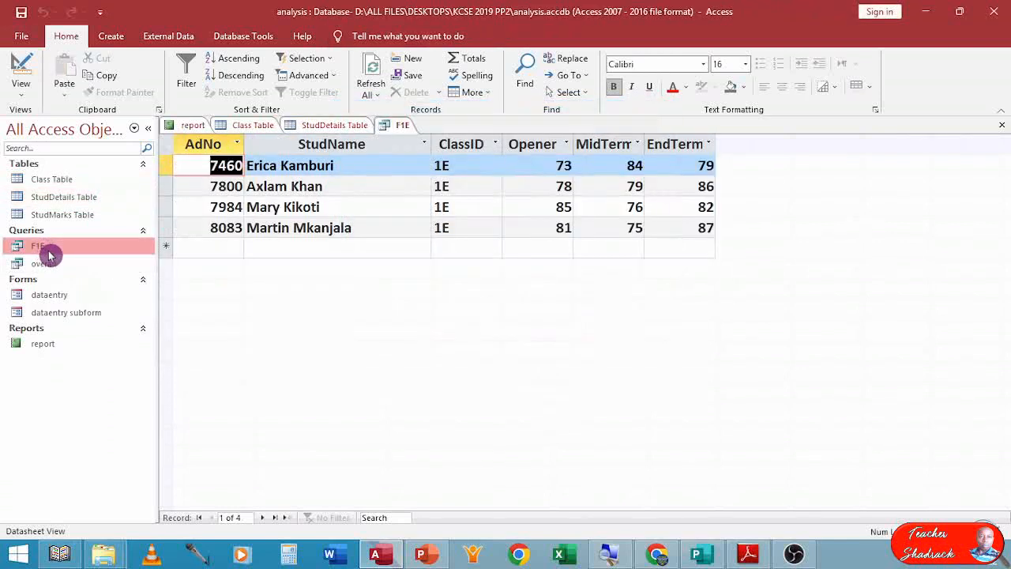
key(ctrl+p)
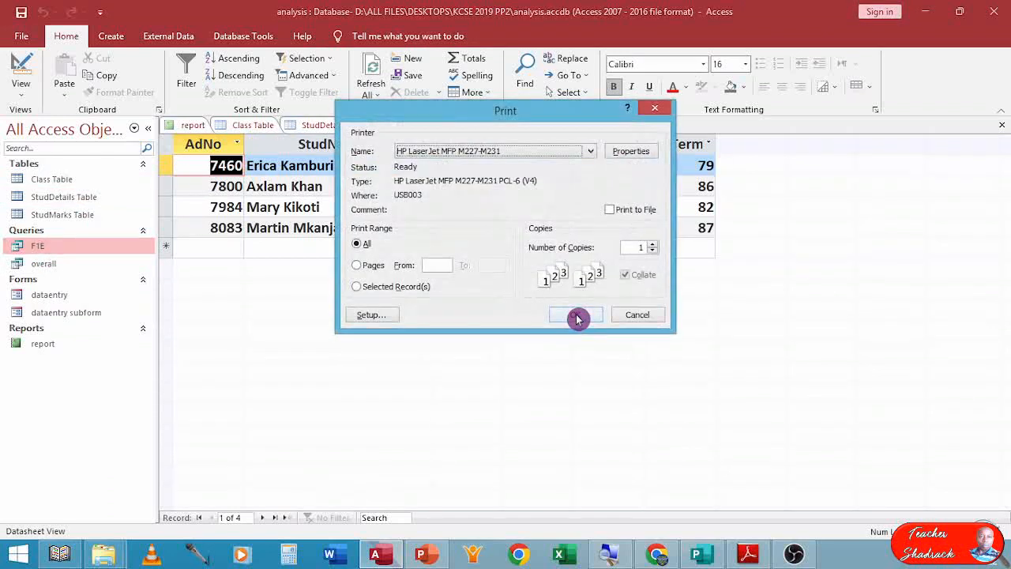
click(632, 316)
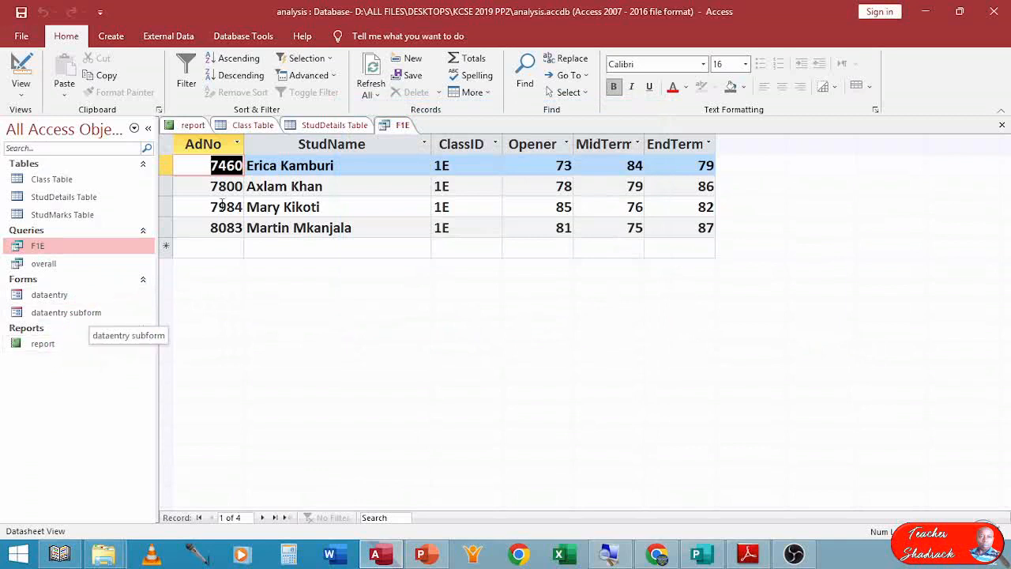
Switch to the report, open its print preview, and print pages 1 to 2.
click(192, 126)
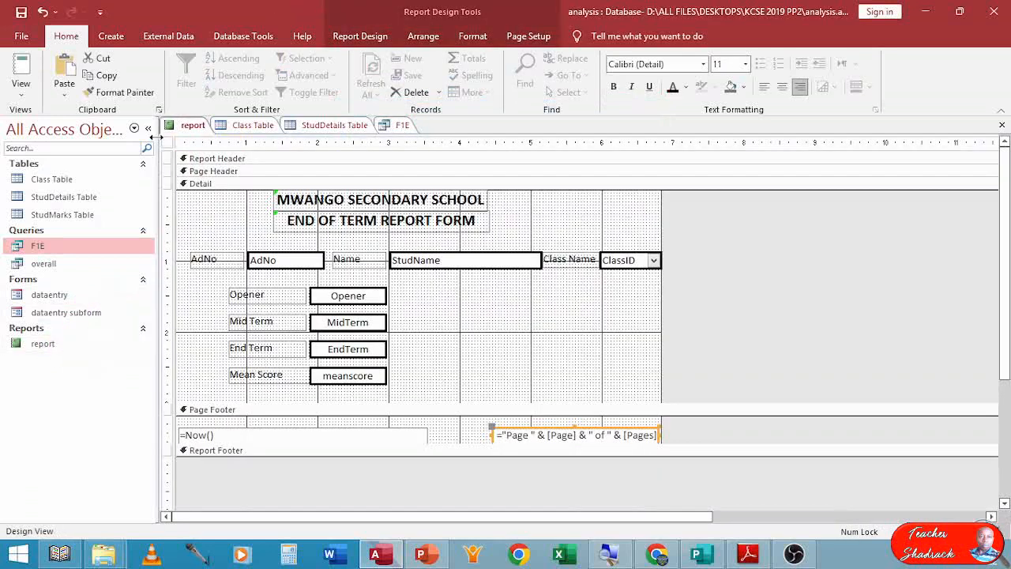
click(20, 95)
click(41, 160)
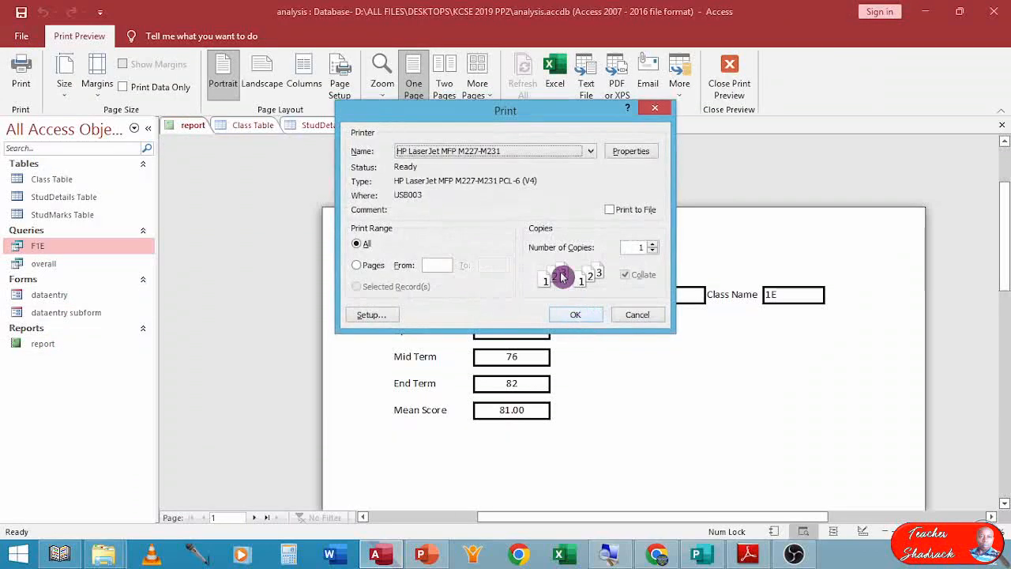
click(432, 264)
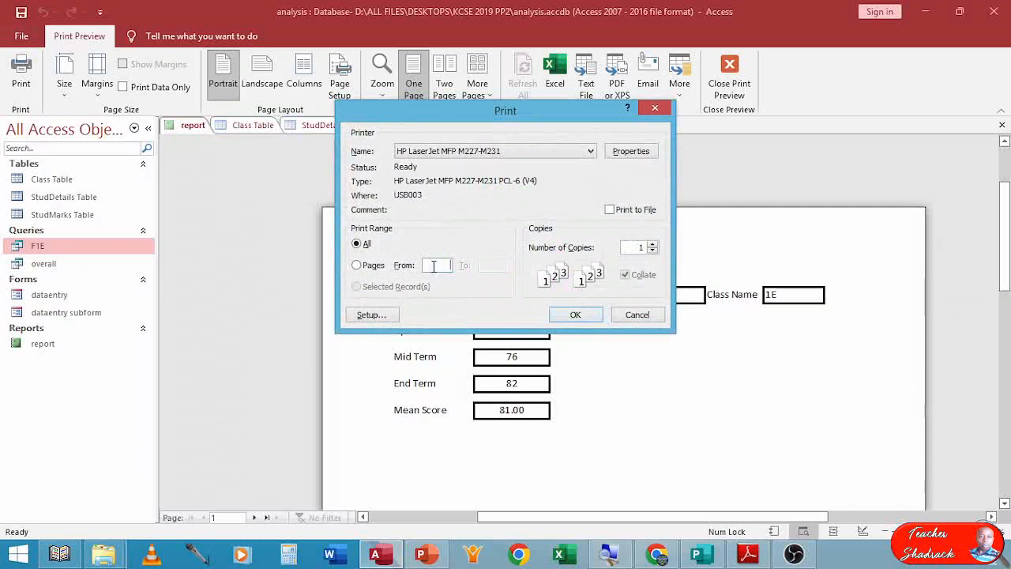
click(451, 271)
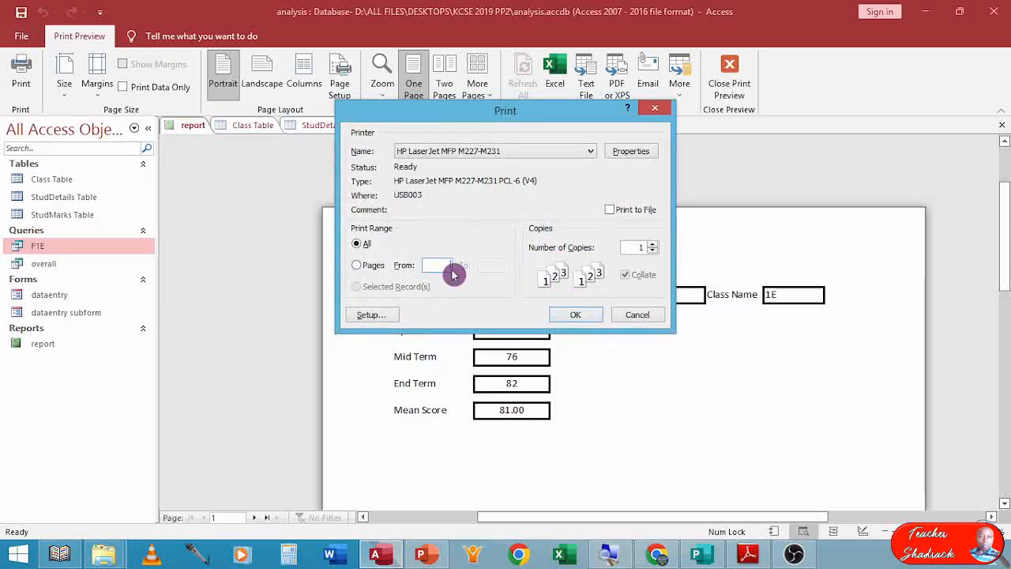
text(1)
click(495, 276)
text(2)
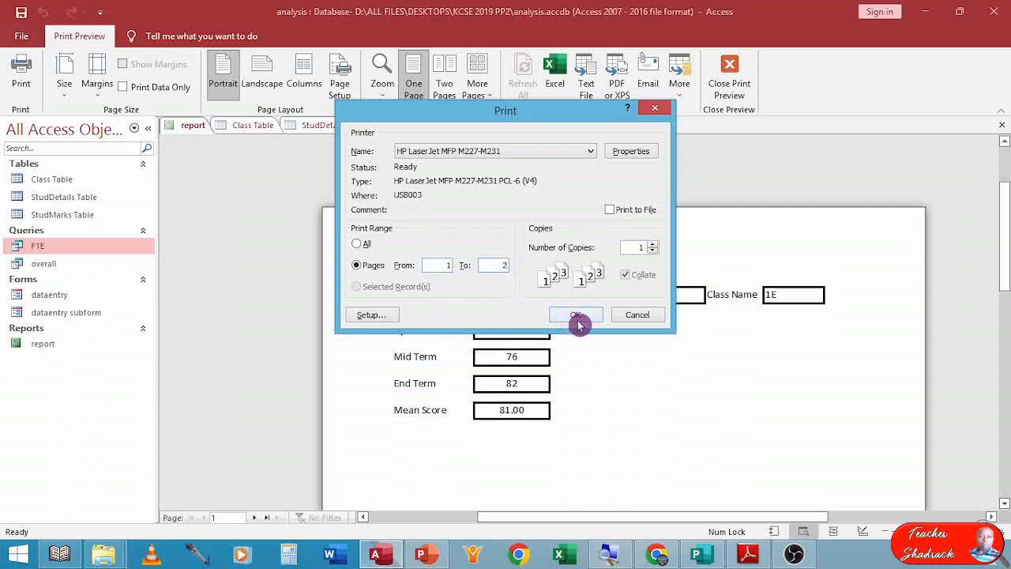
click(648, 316)
click(645, 363)
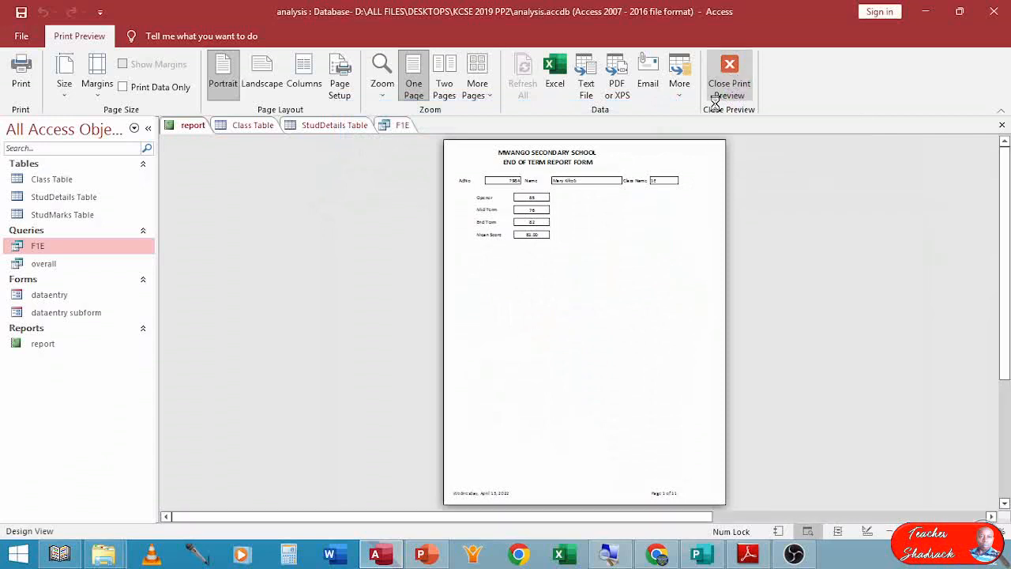
Close the print preview and all open database objects, then exit Access.
click(732, 87)
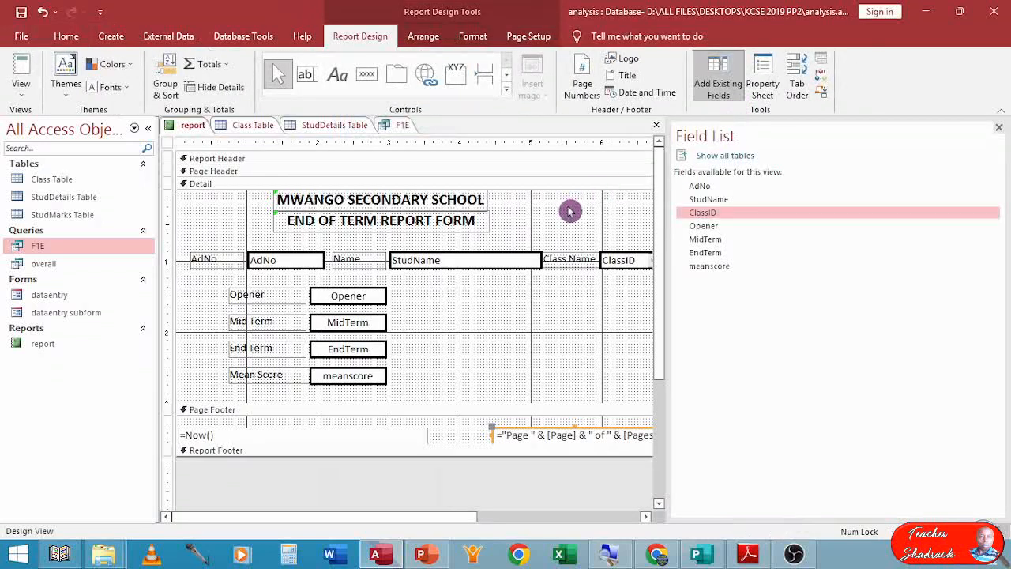
click(651, 125)
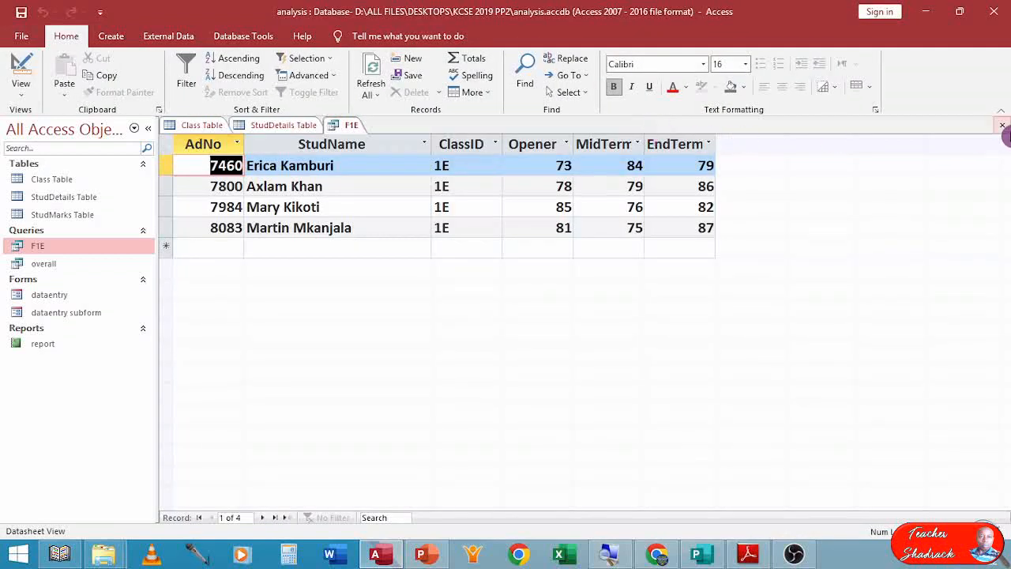
click(1002, 126)
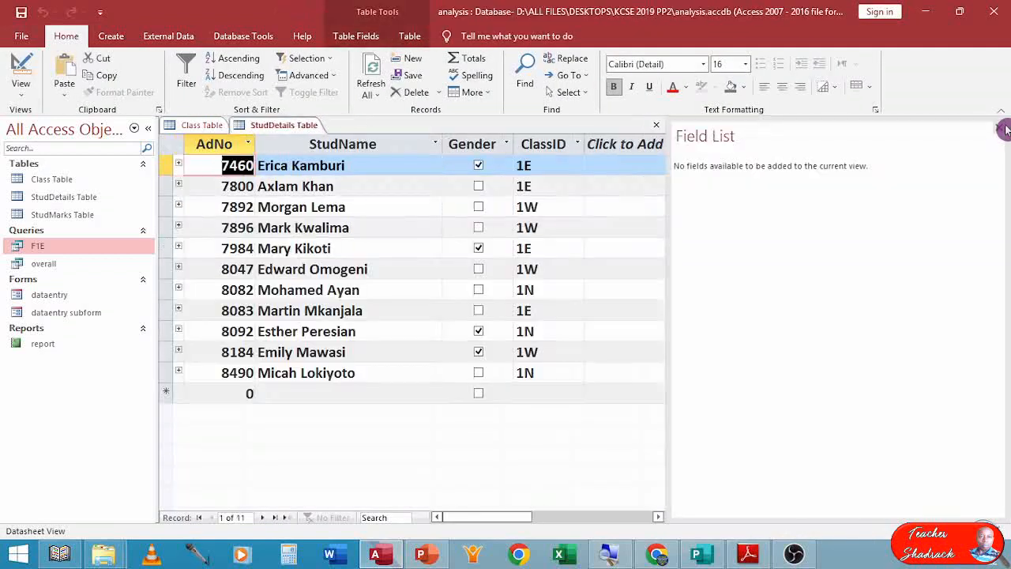
click(655, 127)
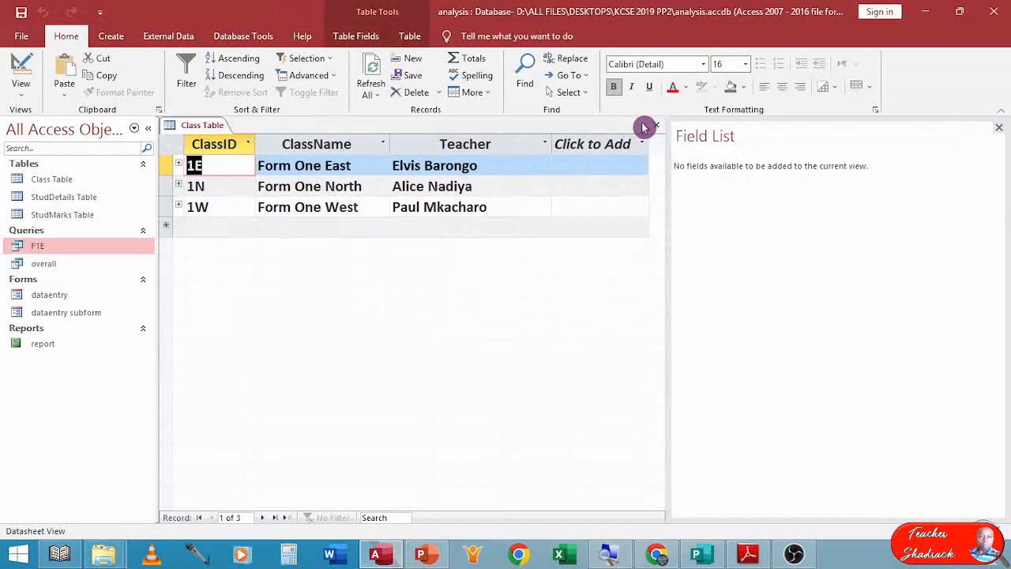
click(651, 127)
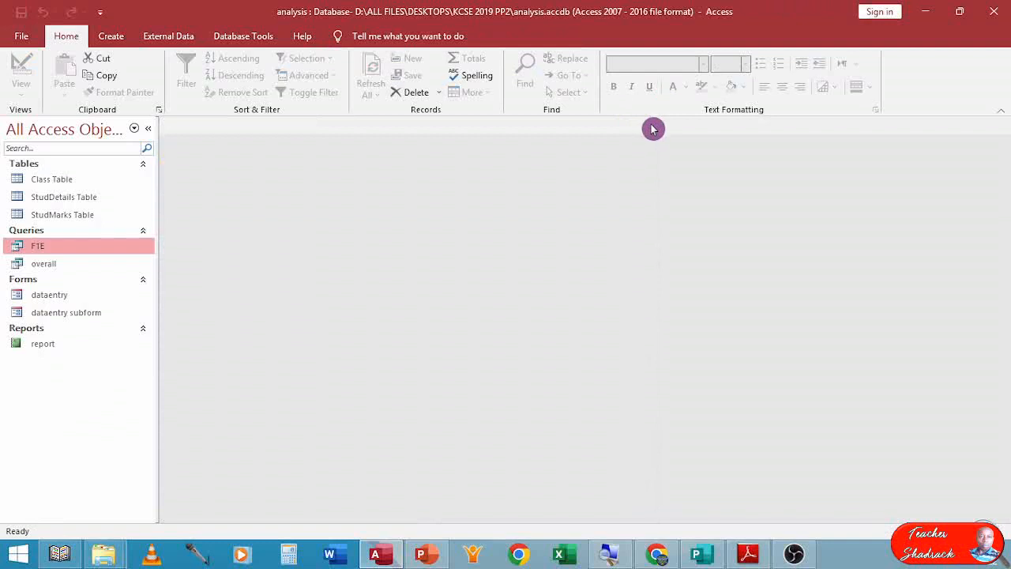
click(1002, 13)
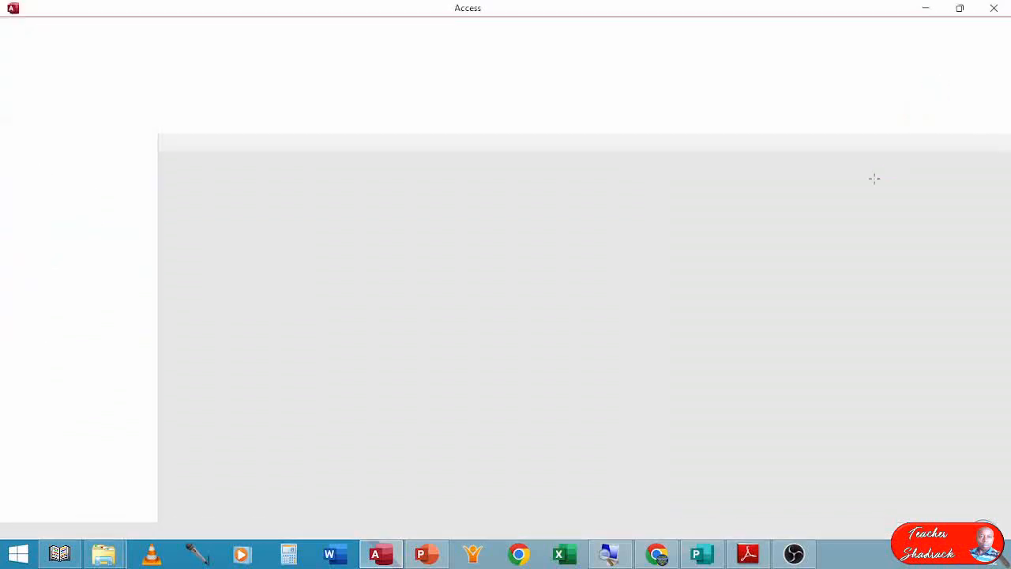
Review Figure 2 and the printing instructions in the exam PDF.
scroll(577, 312, up, 5)
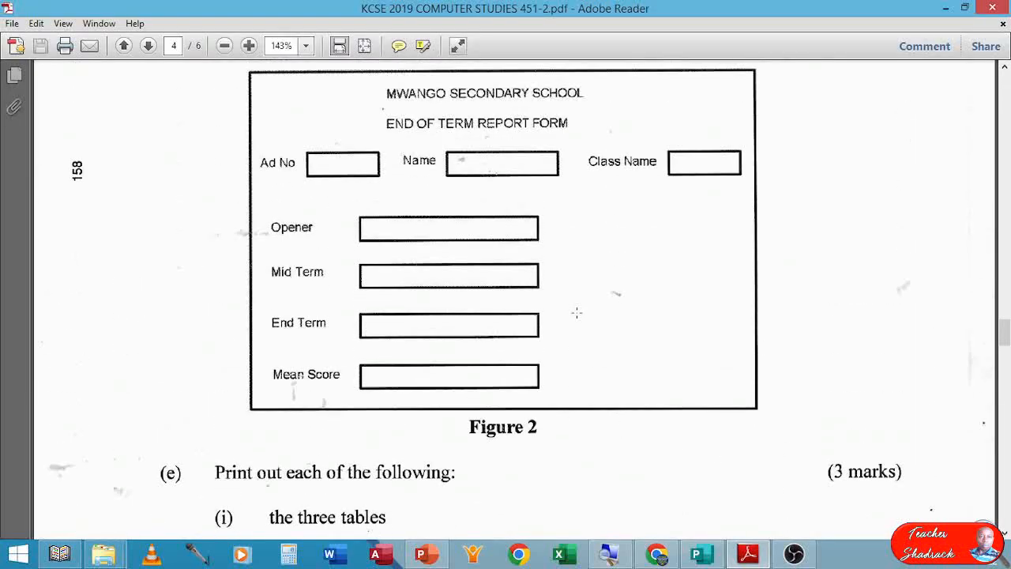
scroll(581, 309, down, 3)
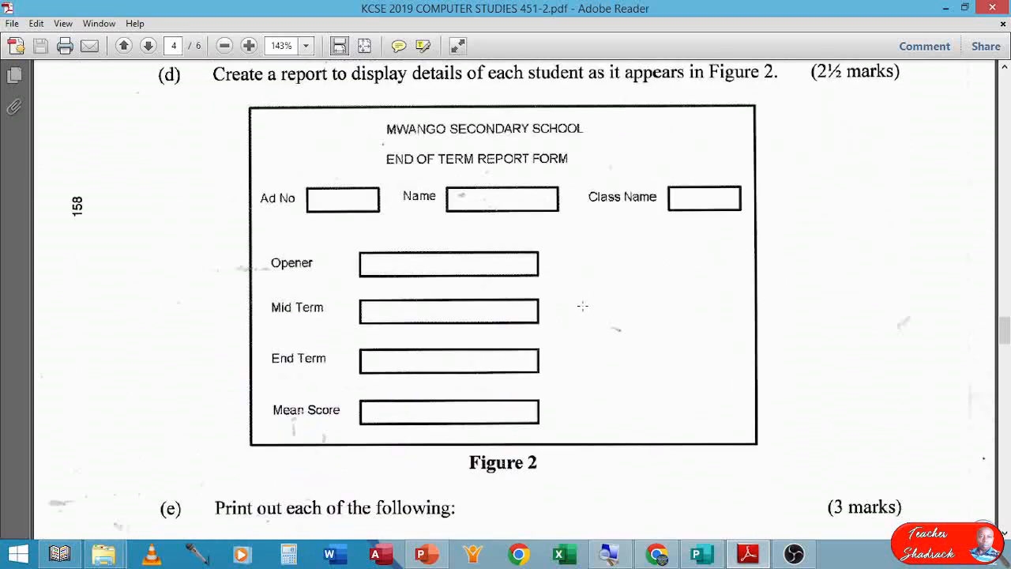